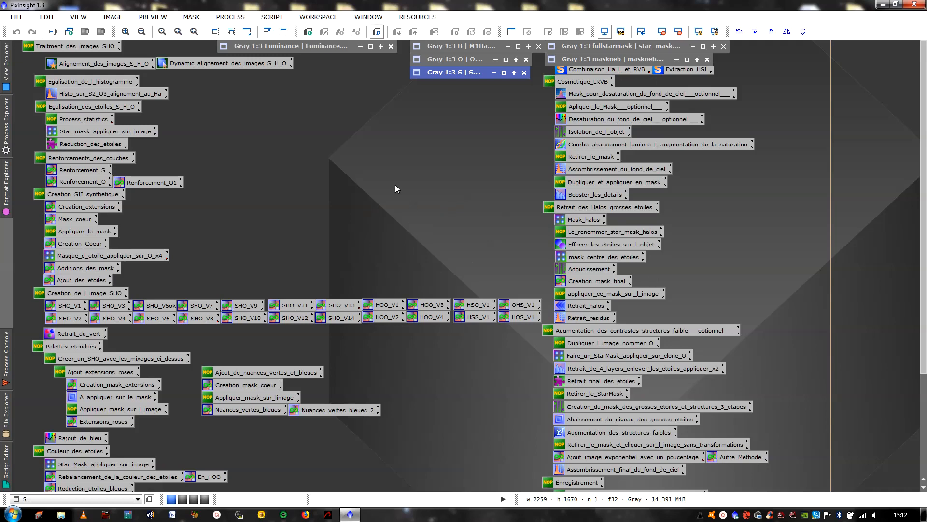
Restore the H and O images and offset the O window over H so both nebula views can be examined.
click(316, 49)
click(470, 45)
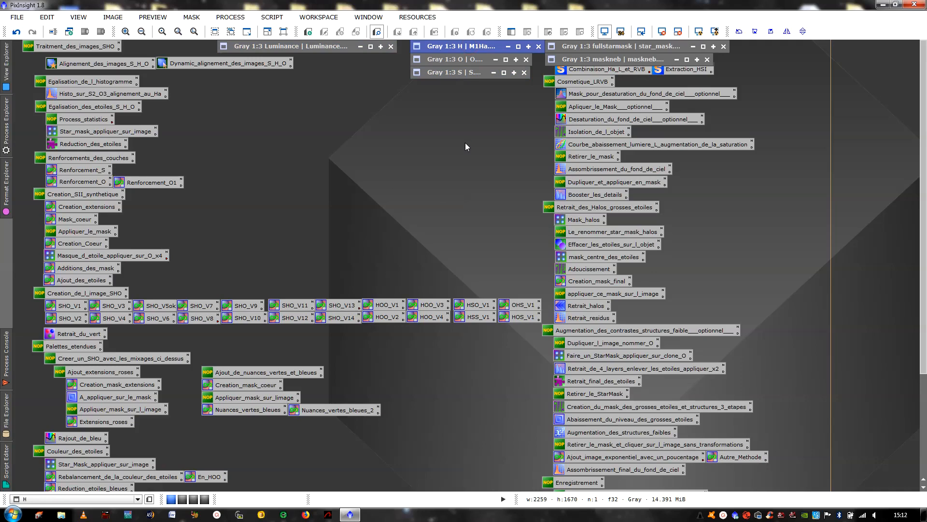
click(518, 46)
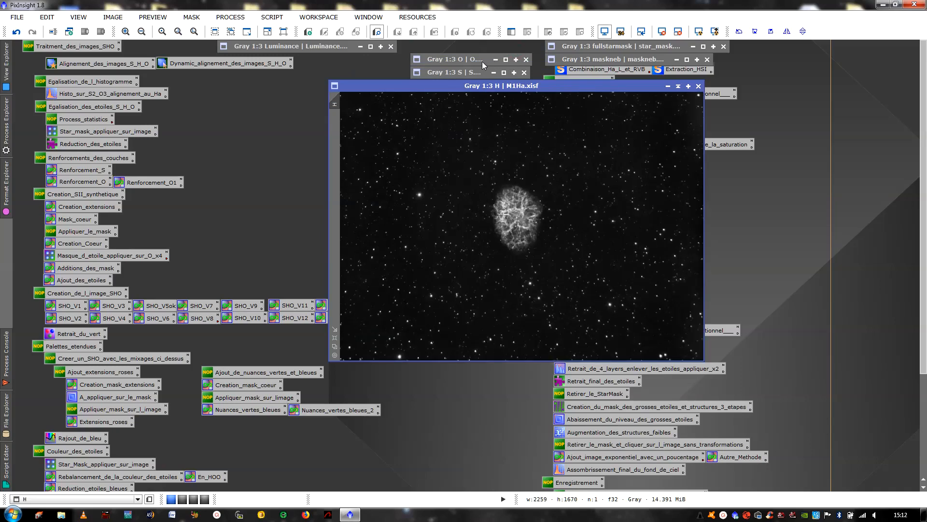
click(504, 60)
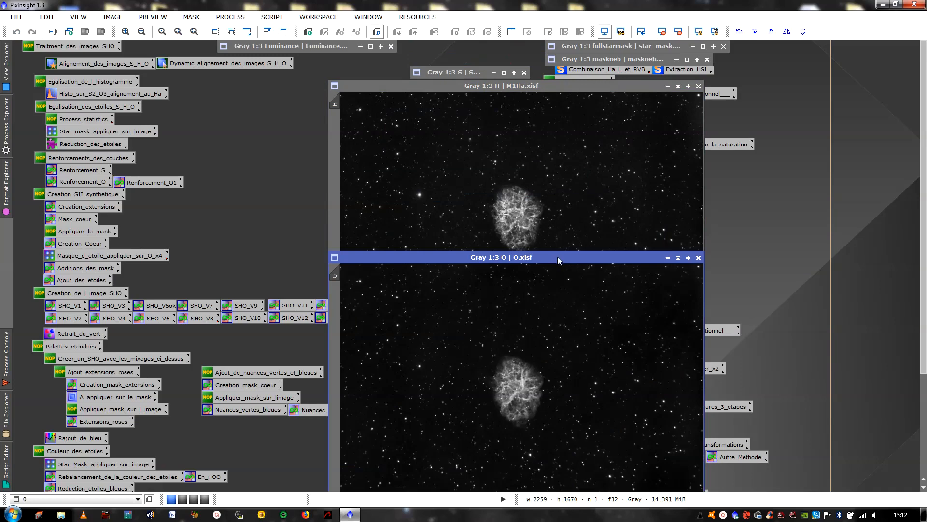
drag(558, 260, 581, 181)
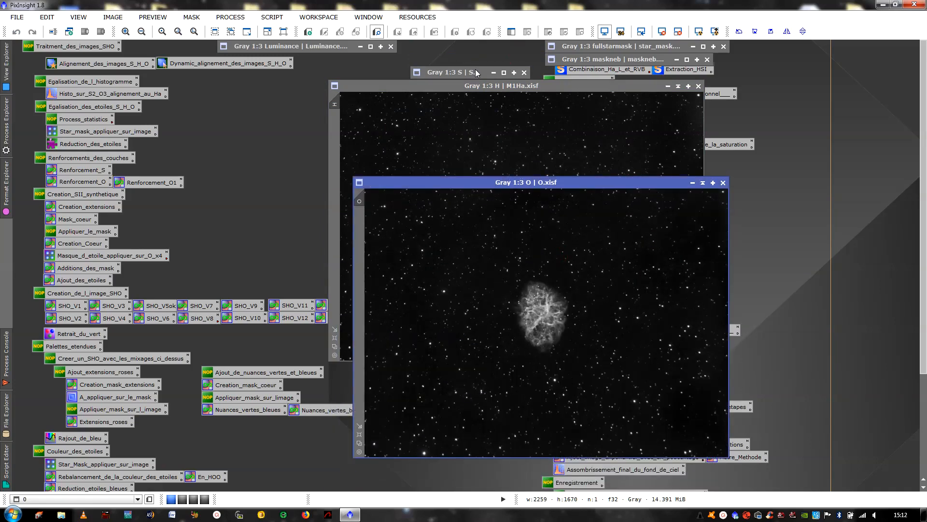
Restore the S image to view it, and close it so only the H and O layers remain.
click(476, 72)
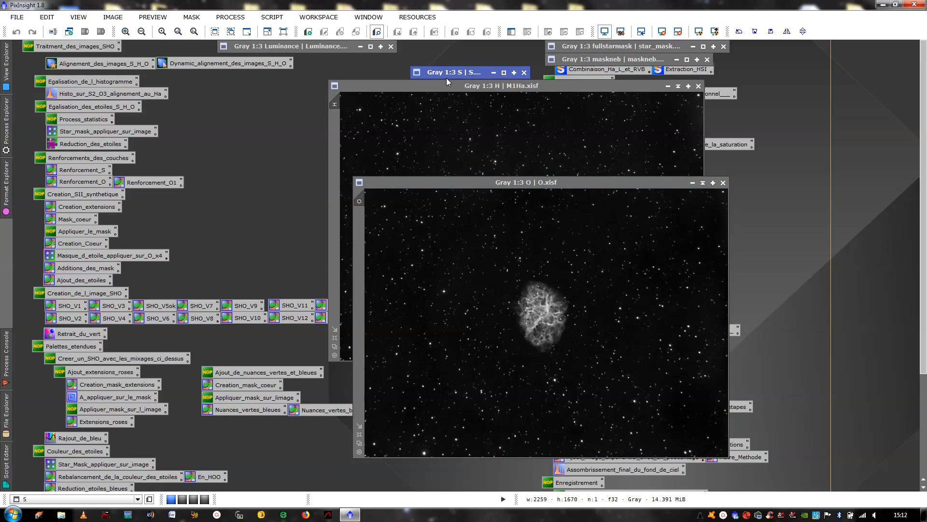
drag(468, 72, 436, 61)
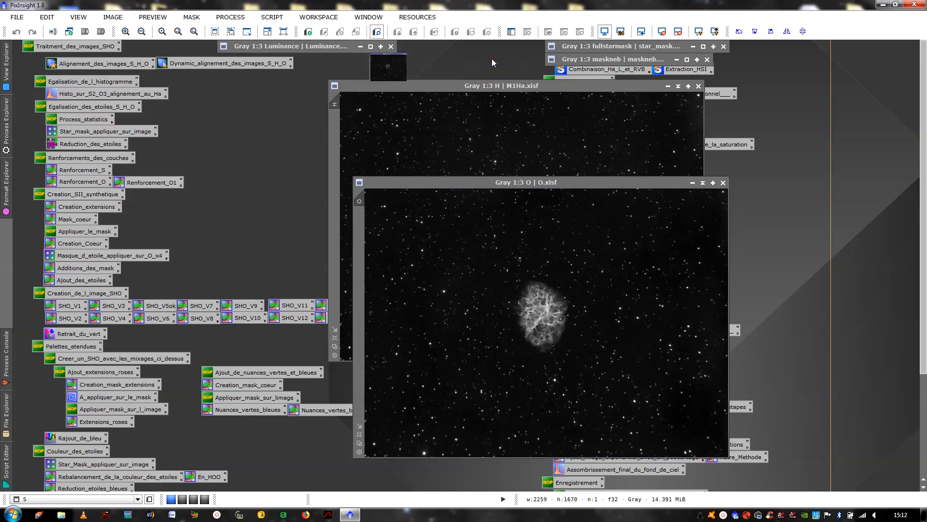
click(471, 62)
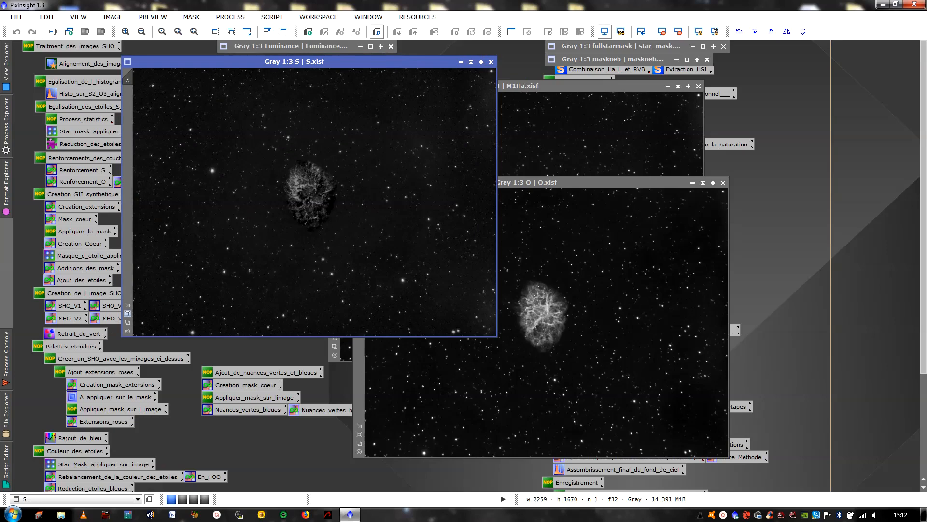
click(491, 62)
Move the H image aside and collapse the H and O image windows again.
click(609, 95)
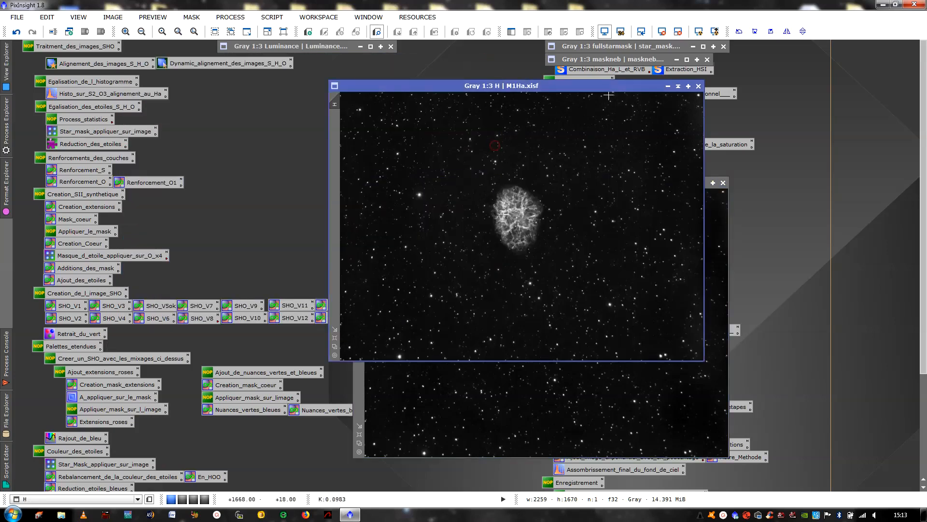
drag(607, 87, 401, 91)
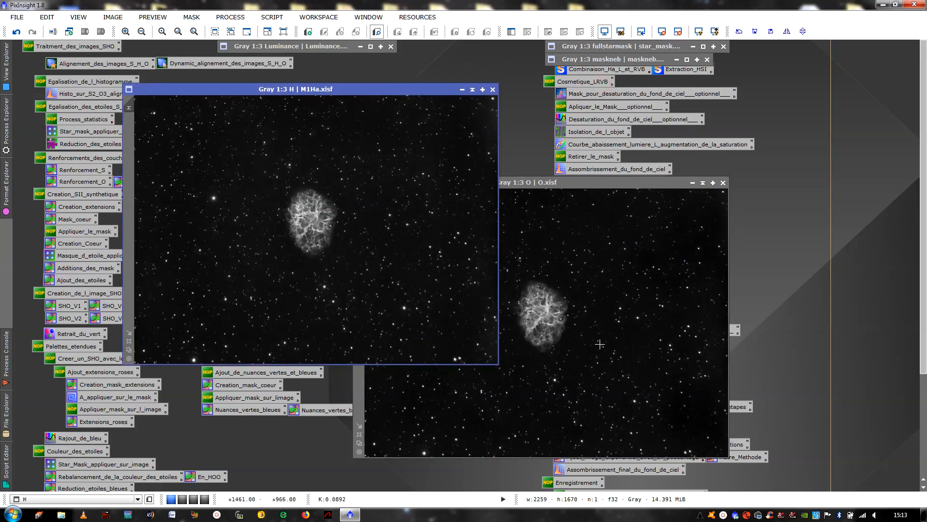
click(463, 90)
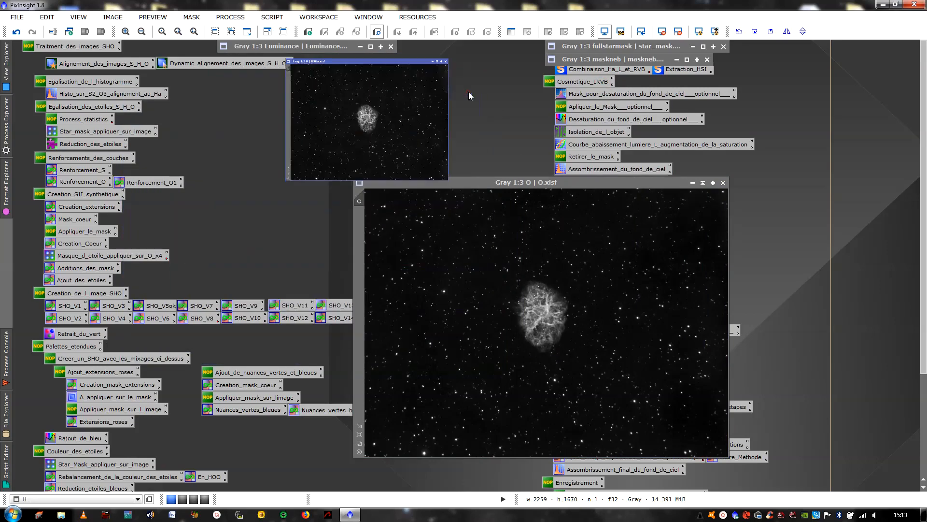
click(702, 183)
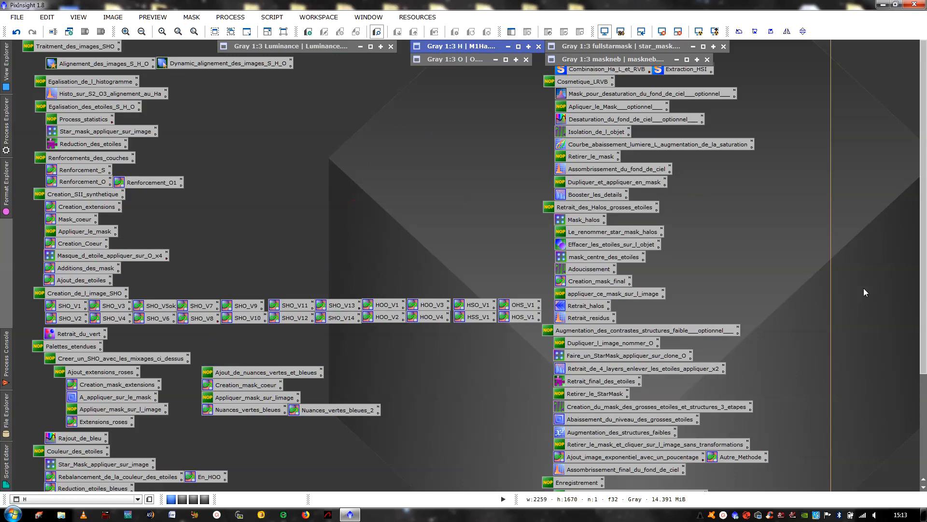
Load the Eclaircir PixelMath process and remove the S term so the RGB/K expression reads Max((H*1),(O*1)).
scroll(500, 390, down, 3)
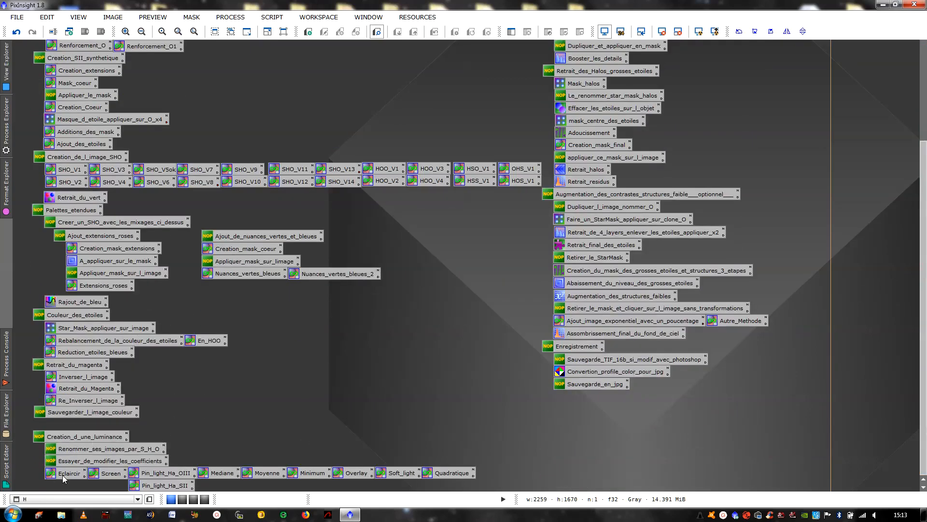
double_click(63, 474)
drag(923, 203, 923, 103)
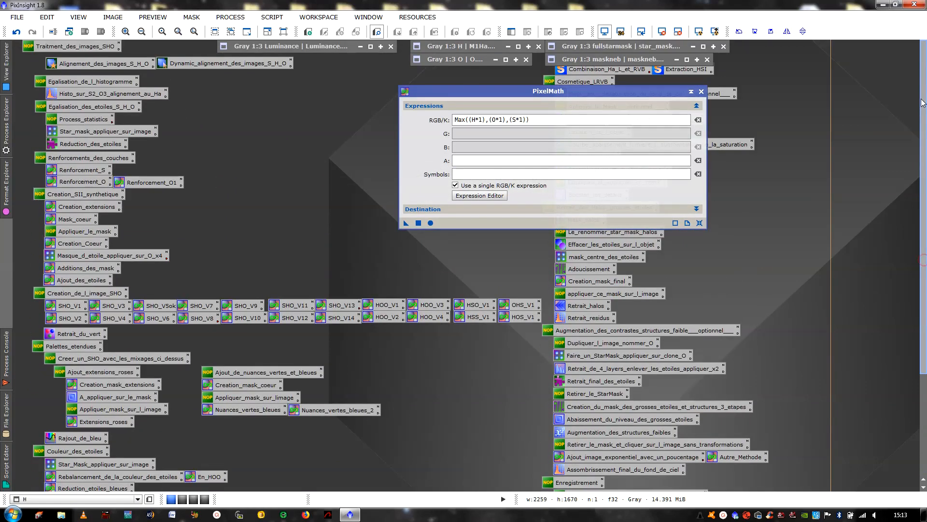
click(521, 119)
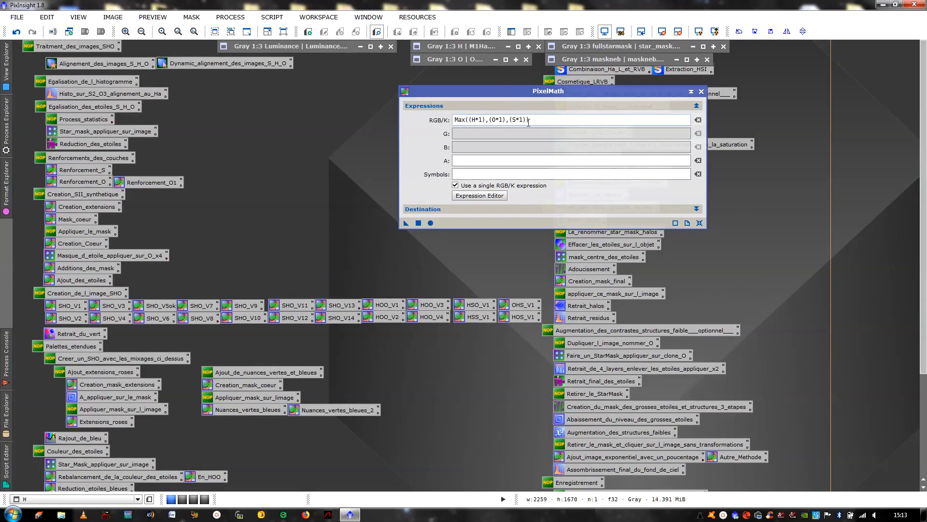
key(BackSpace)
key(BackSpace)
key(BackSpace)
key(BackSpace)
key(BackSpace)
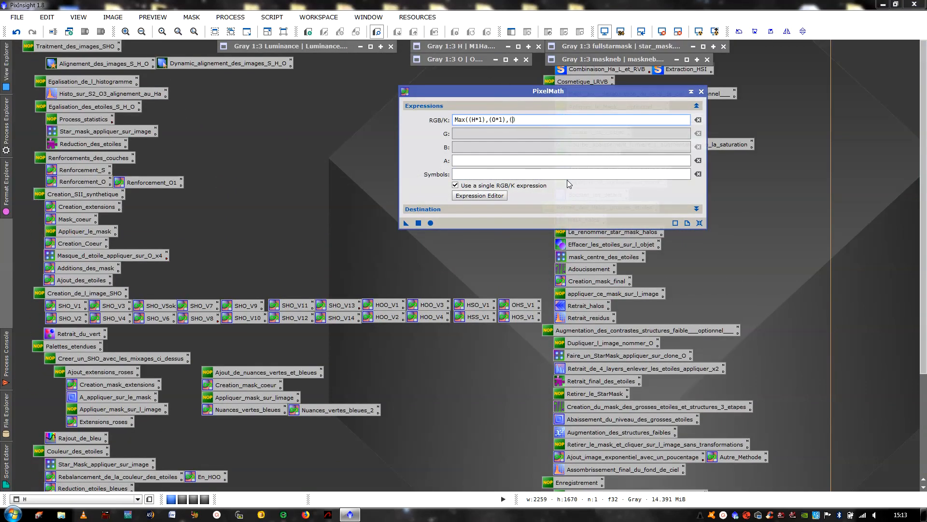
key(BackSpace)
key(BackSpace)
text())
Check the PixelMath destination settings, apply the expression globally to create a new luminance image, and close the process.
click(451, 210)
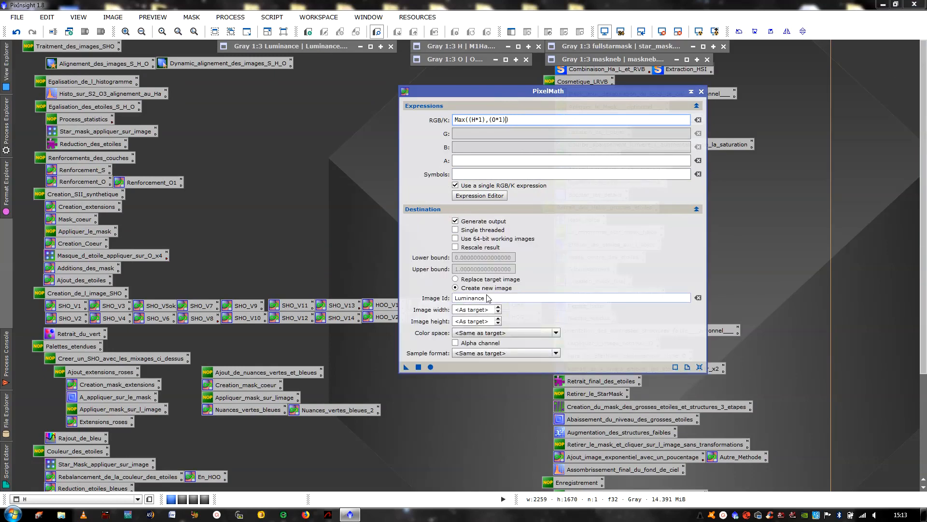
click(457, 209)
click(418, 223)
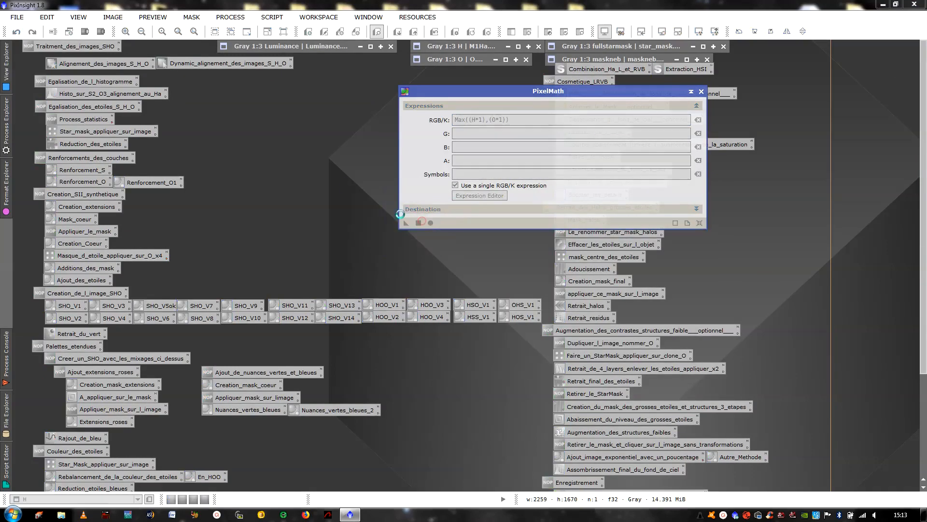
click(702, 92)
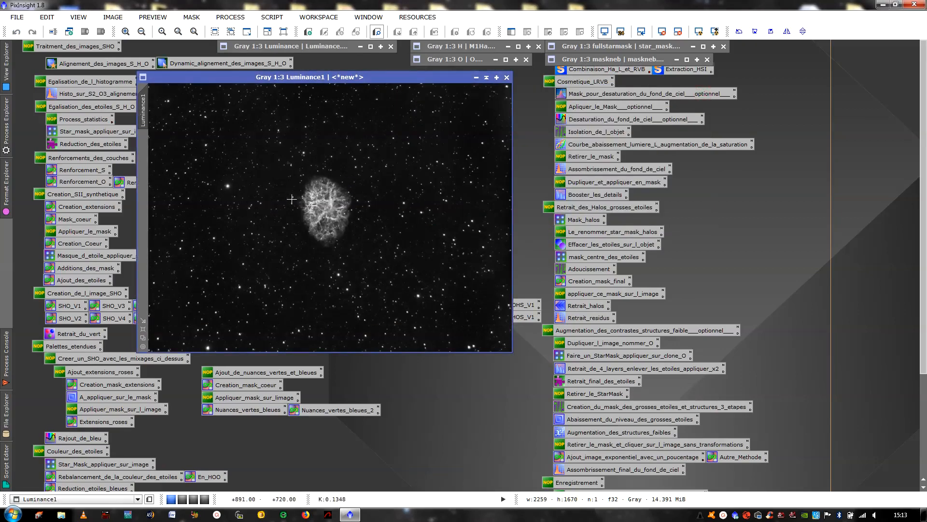
Place the saved Luminance image beside Luminance1 and compare their nebula details at 1:1 zoom.
click(338, 46)
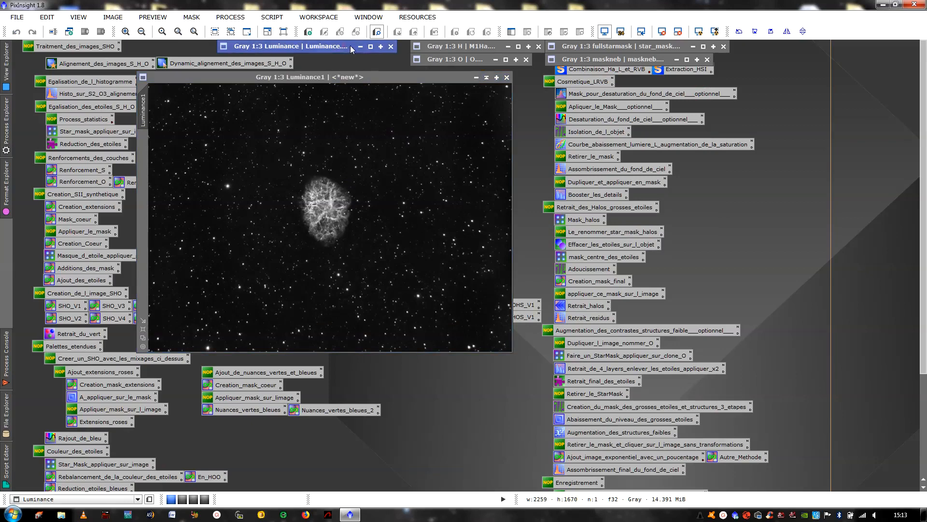
click(368, 47)
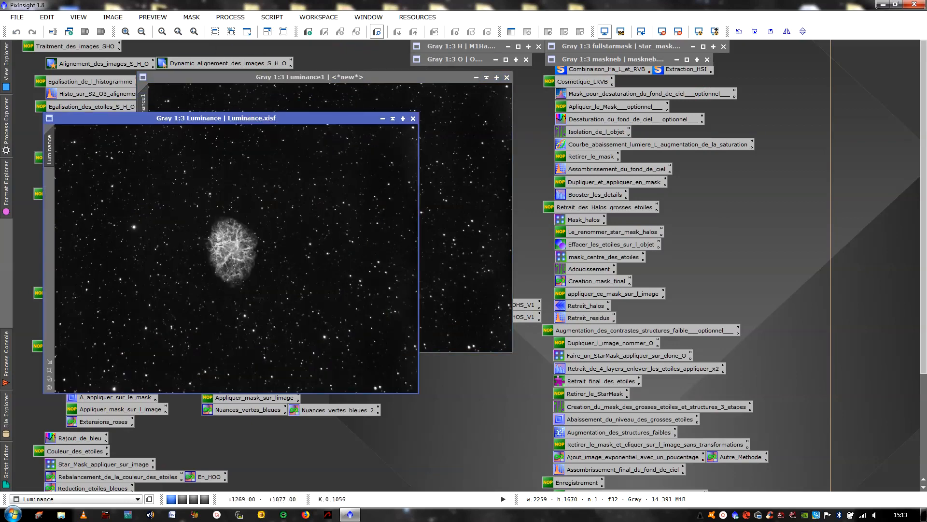
drag(437, 82, 633, 112)
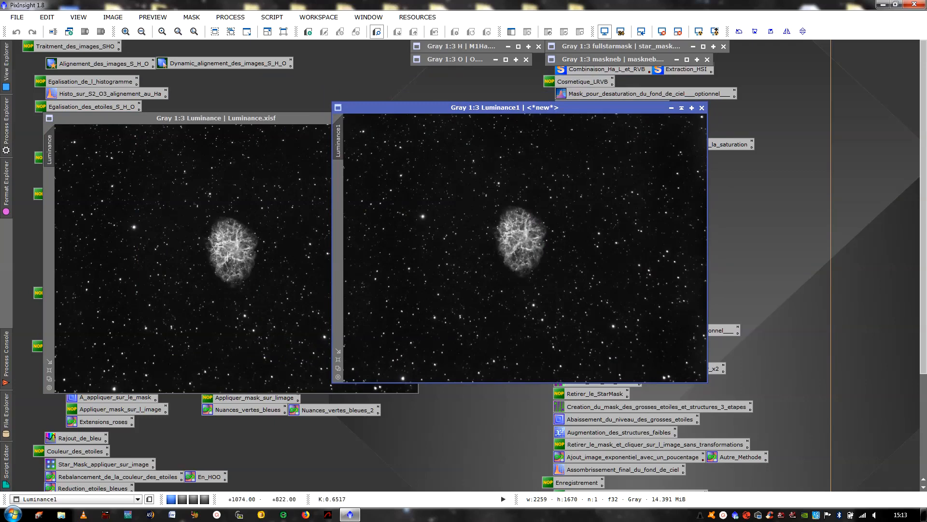
click(251, 250)
click(521, 220)
scroll(521, 219, up, 2)
click(243, 252)
scroll(243, 252, up, 2)
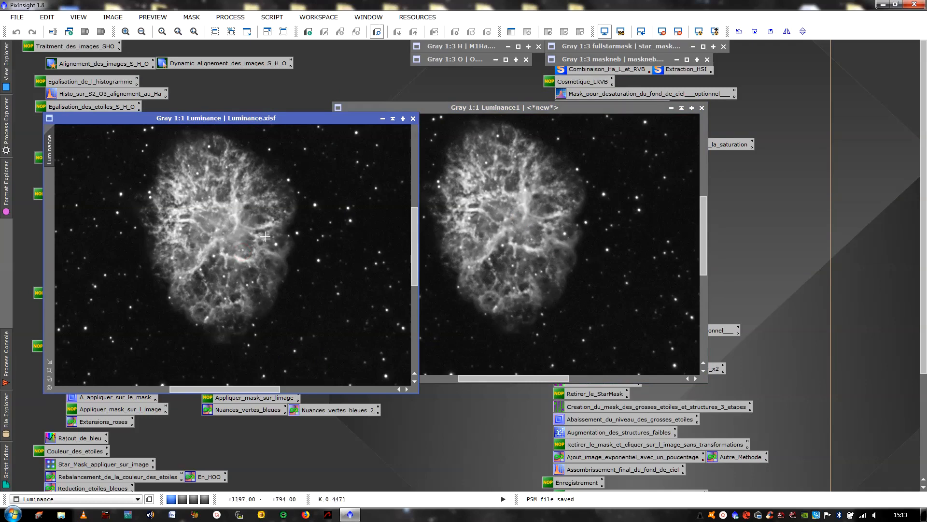
Close the Luminance1 image and collapse the saved Luminance image at 1:3 zoom.
click(702, 108)
scroll(190, 296, down, 2)
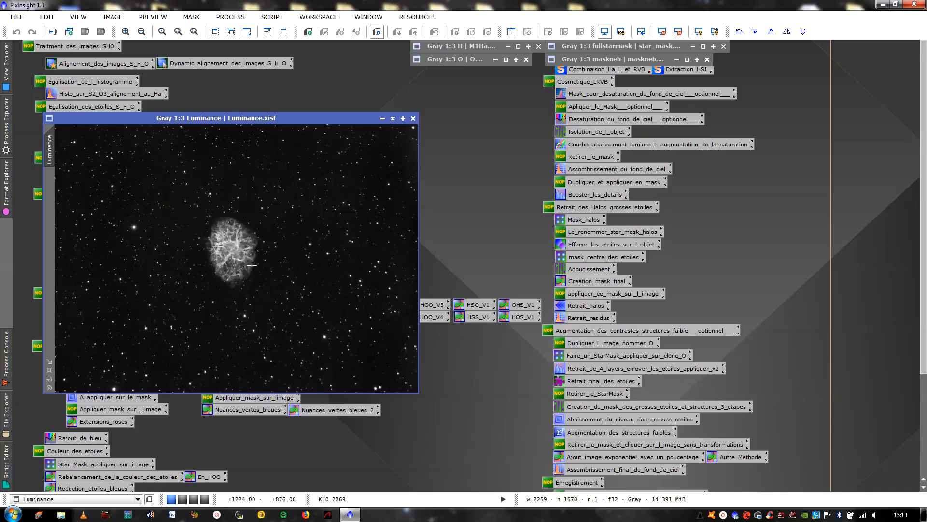
click(394, 118)
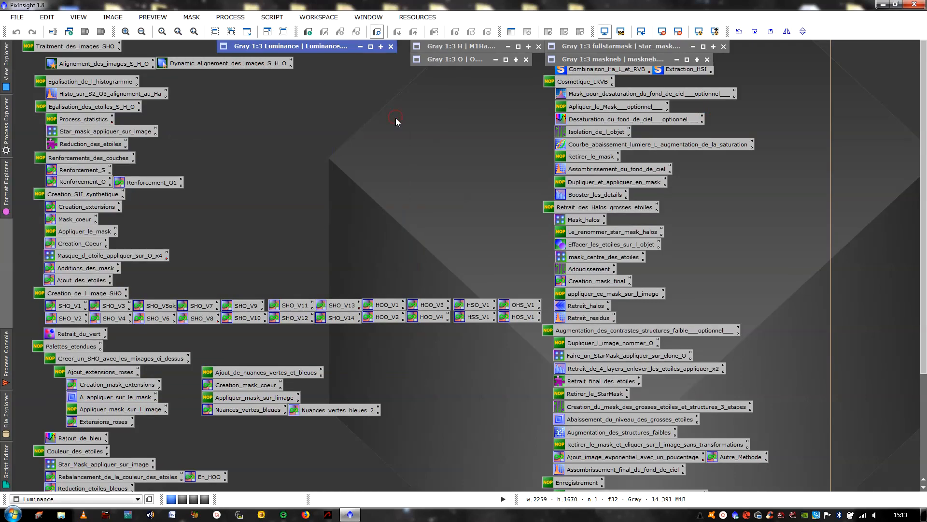
Load the MASQUES process icon set from the PIXINSIGHT folder, discarding the current unsaved process icons.
right_click(385, 152)
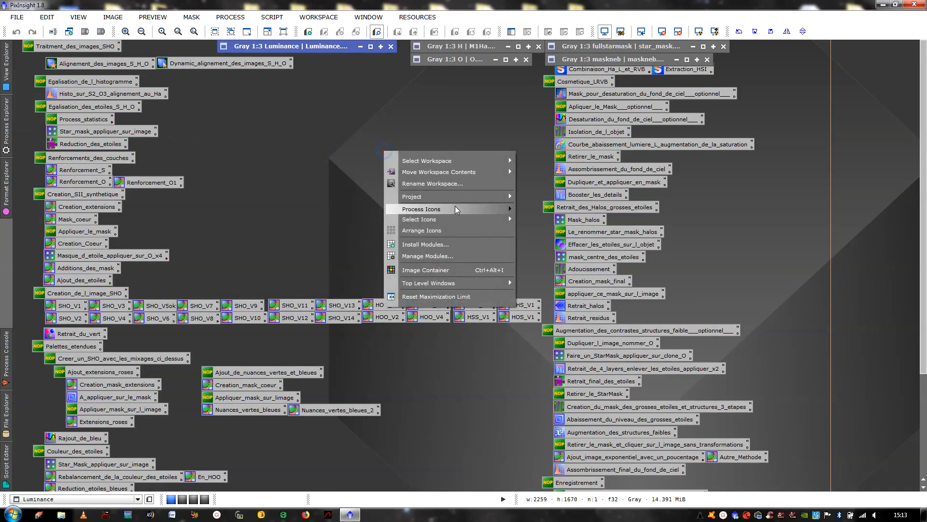
mouse_move(457, 209)
click(520, 214)
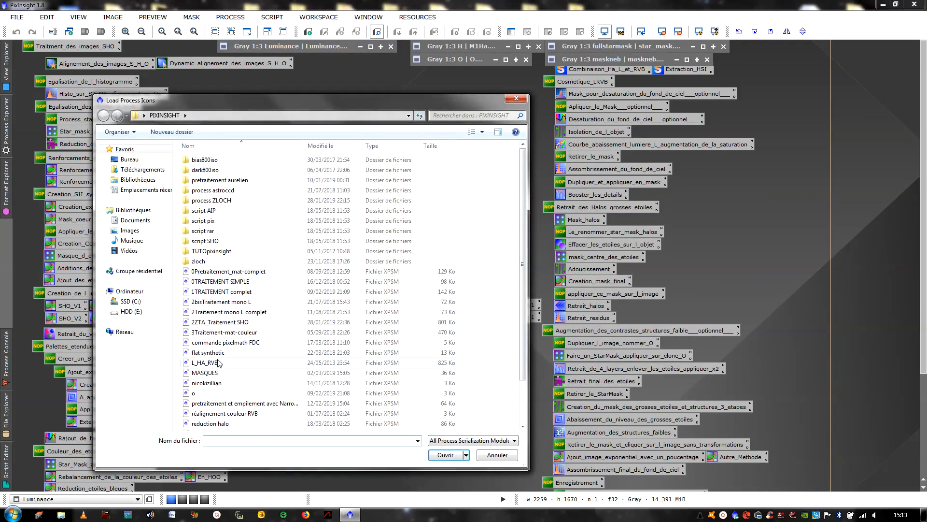
click(220, 373)
double_click(218, 372)
click(450, 272)
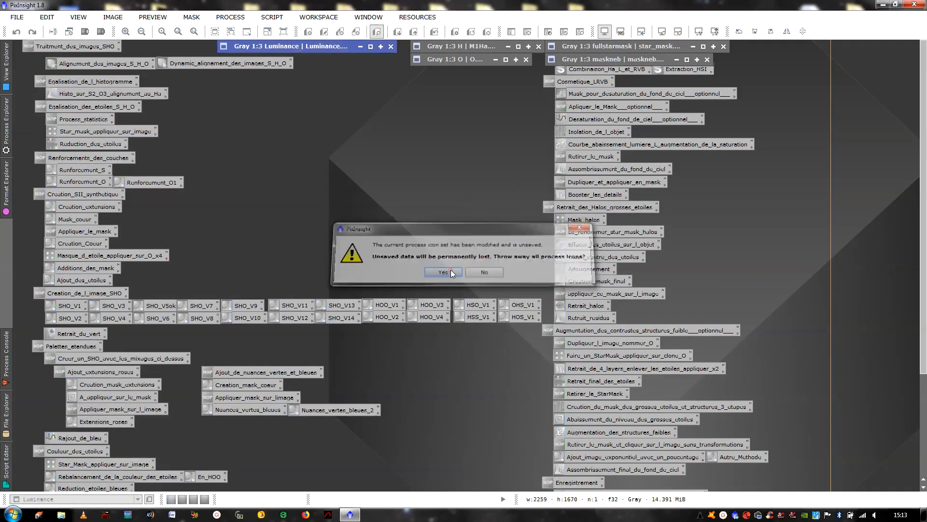
View the fullstarmask and maskneb mask images in turn, collapsing each one again.
click(456, 59)
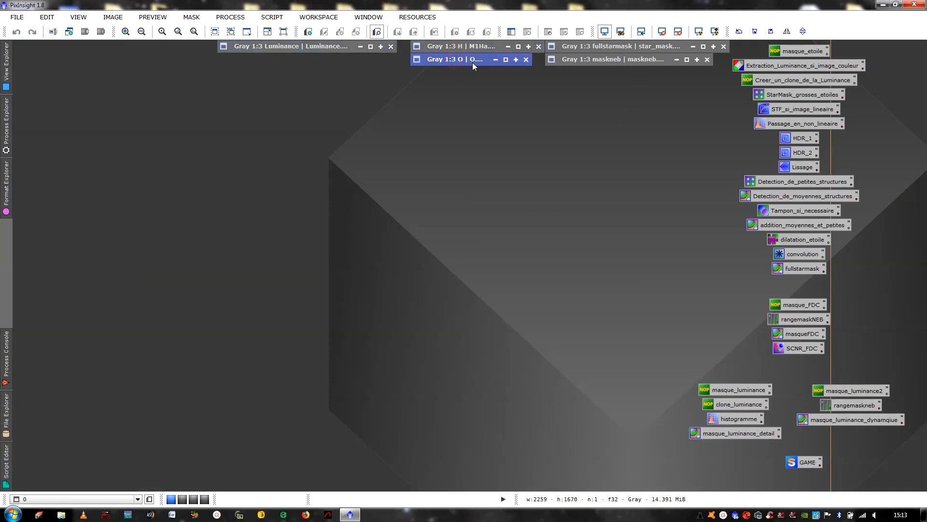
click(704, 48)
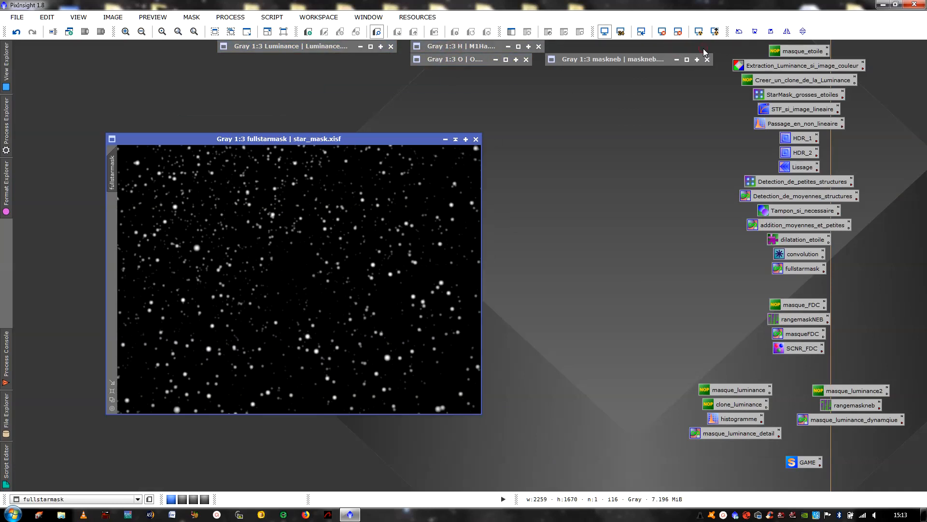
click(455, 139)
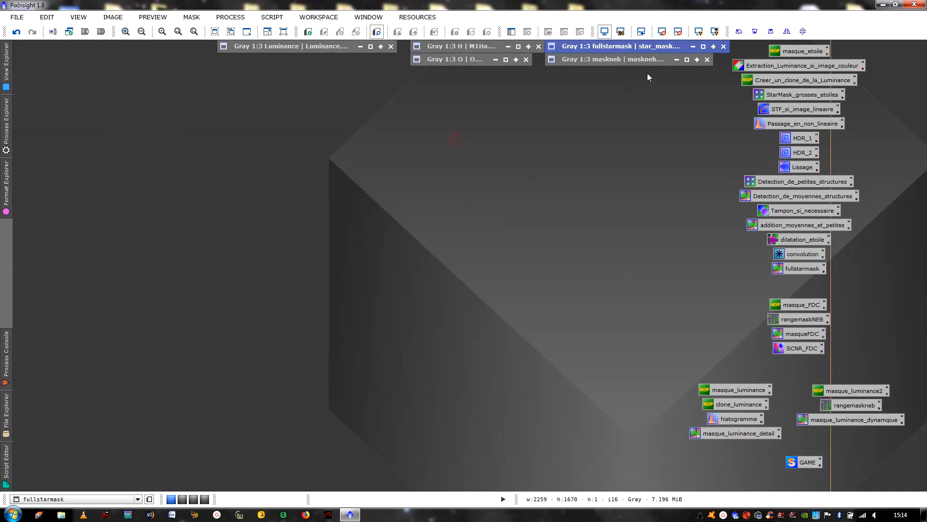
click(656, 63)
click(687, 59)
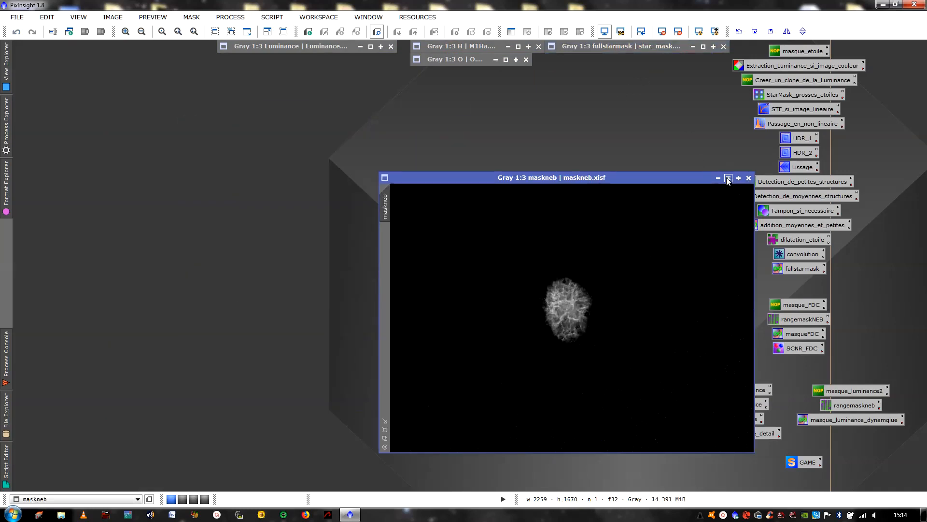
click(726, 179)
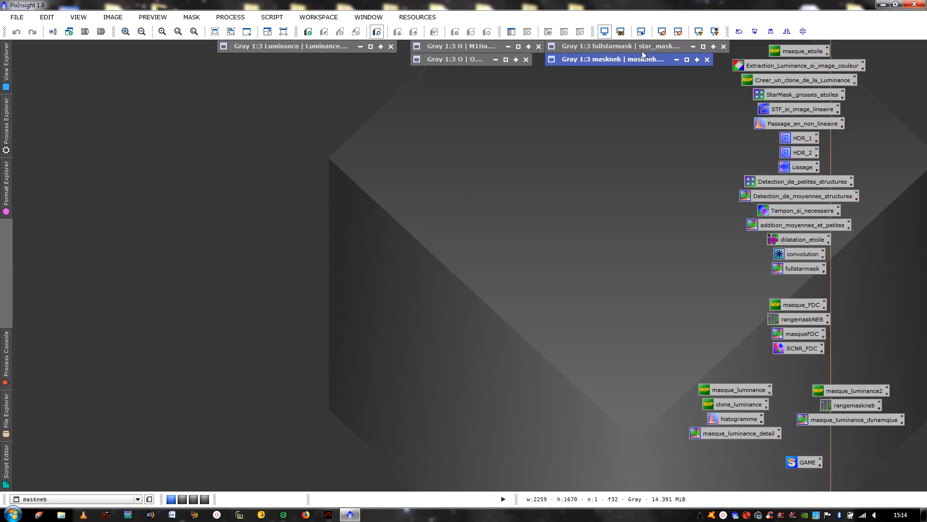
Restore the fullstarmask image and examine its stars at 1:1 zoom.
click(703, 47)
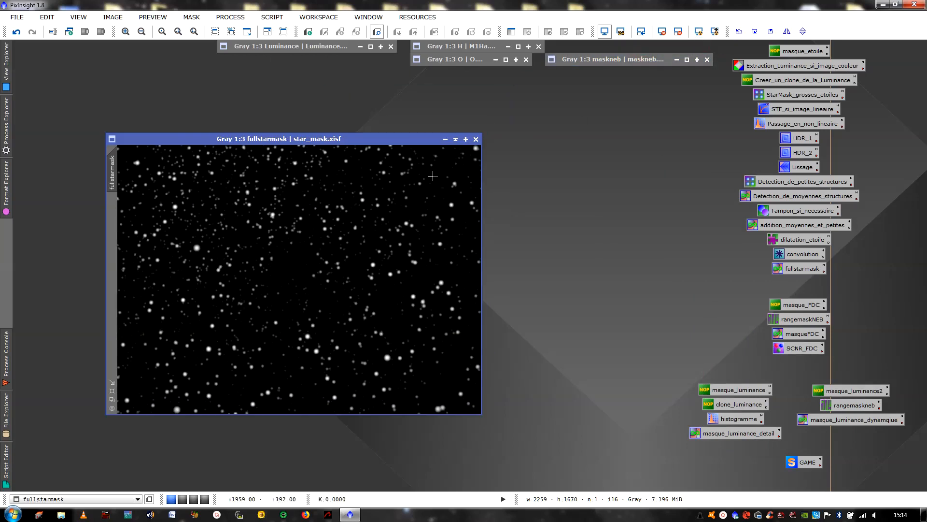
scroll(337, 248, up, 2)
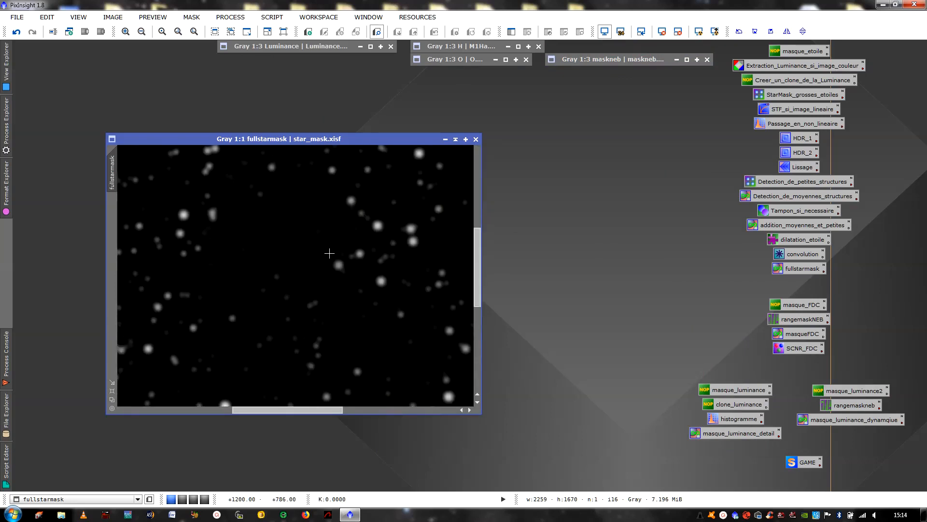
scroll(330, 253, down, 1)
scroll(329, 253, down, 1)
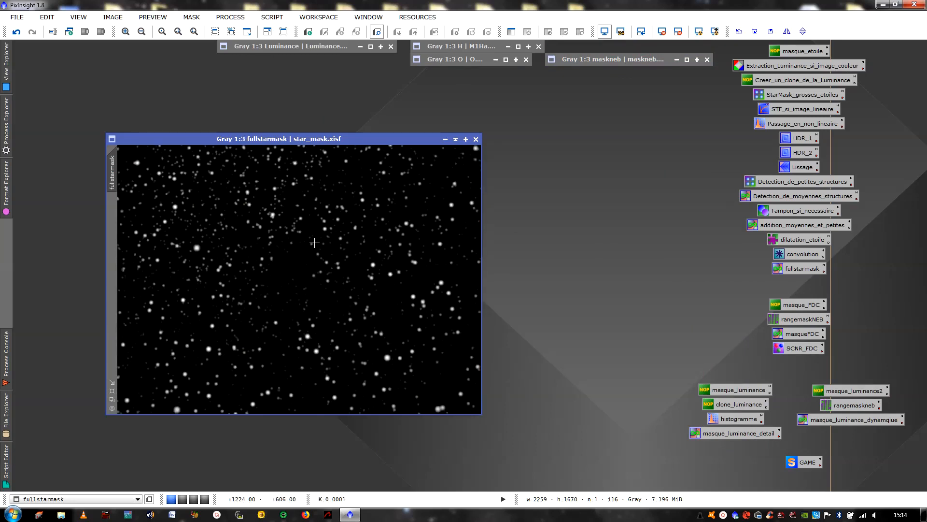
Duplicate the Luminance image, keeping the clone open with the fullstarmask and original Luminance images collapsed.
click(455, 139)
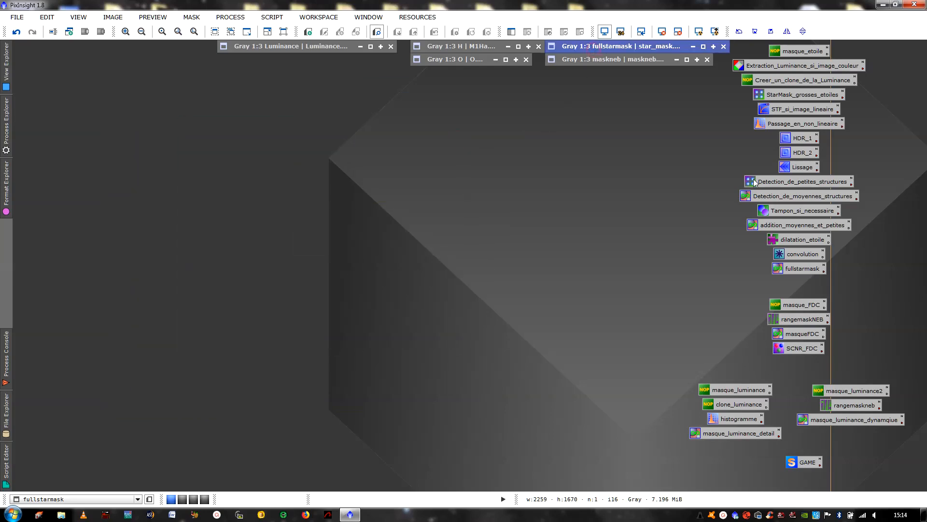
click(371, 46)
right_click(285, 186)
click(318, 237)
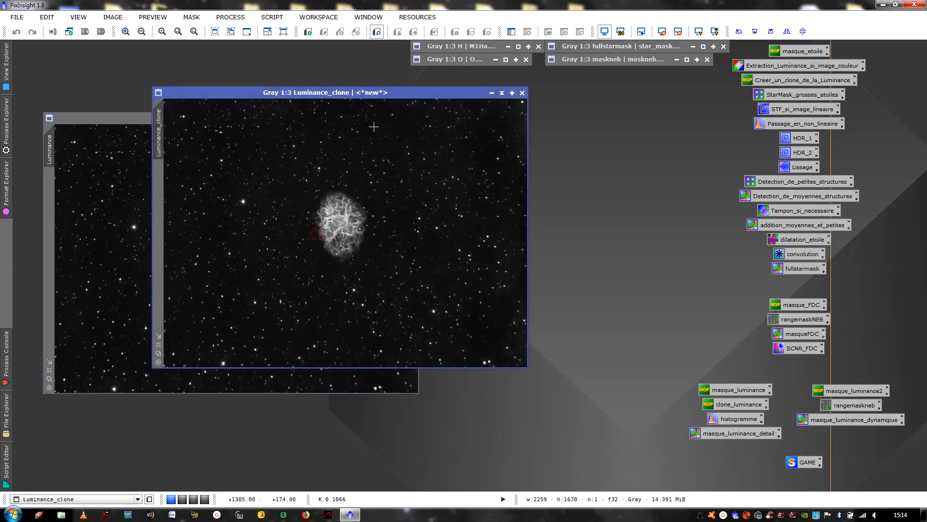
drag(390, 93, 394, 170)
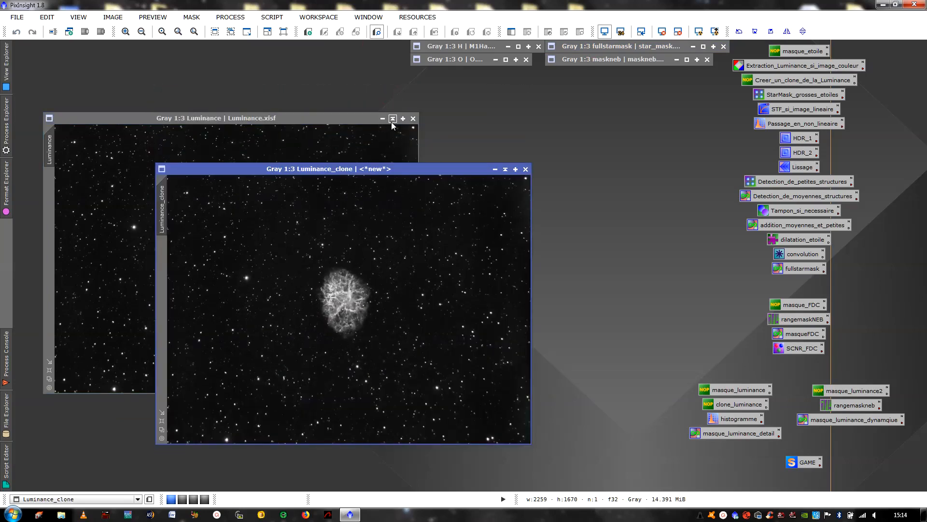
click(393, 119)
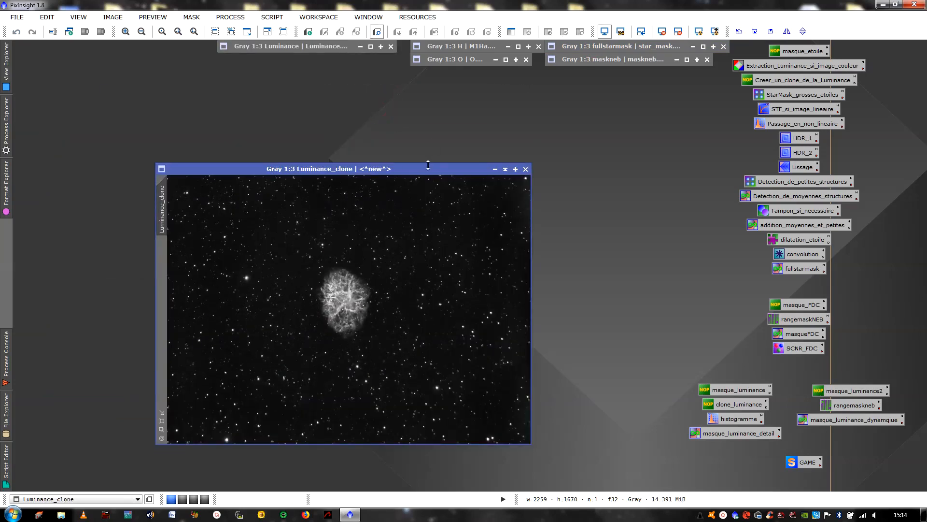
drag(427, 165, 395, 135)
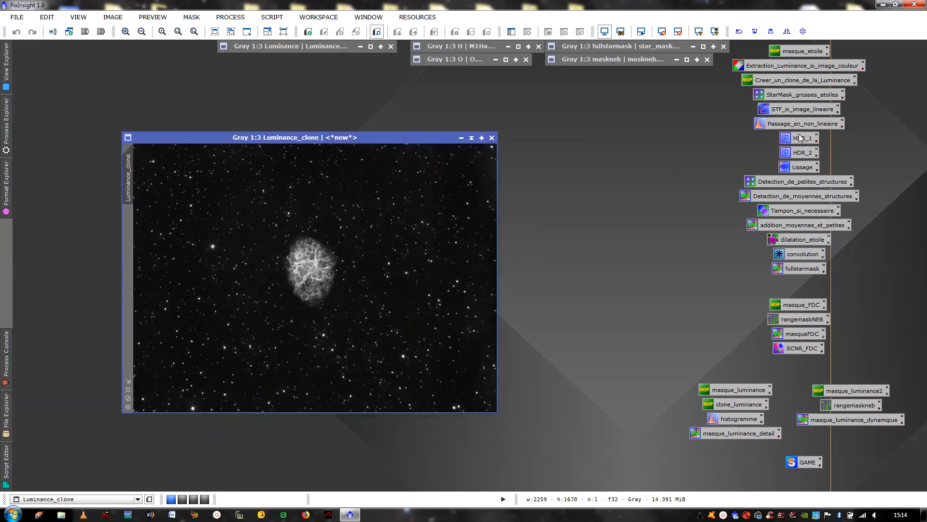
Apply the HDR_1 preset with 5 layers and the HDR_2 preset with 3 layers to the luminance clone.
double_click(801, 139)
drag(696, 337, 435, 271)
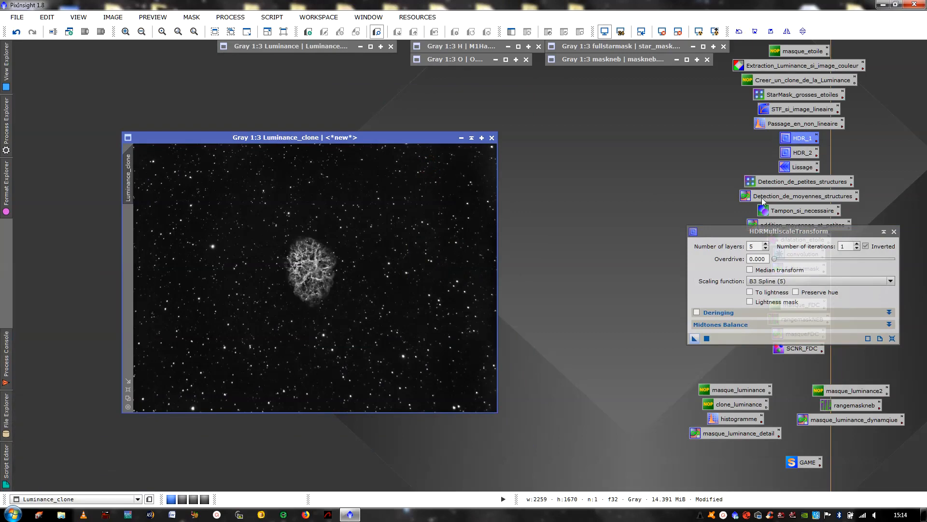
double_click(800, 152)
drag(696, 340, 416, 274)
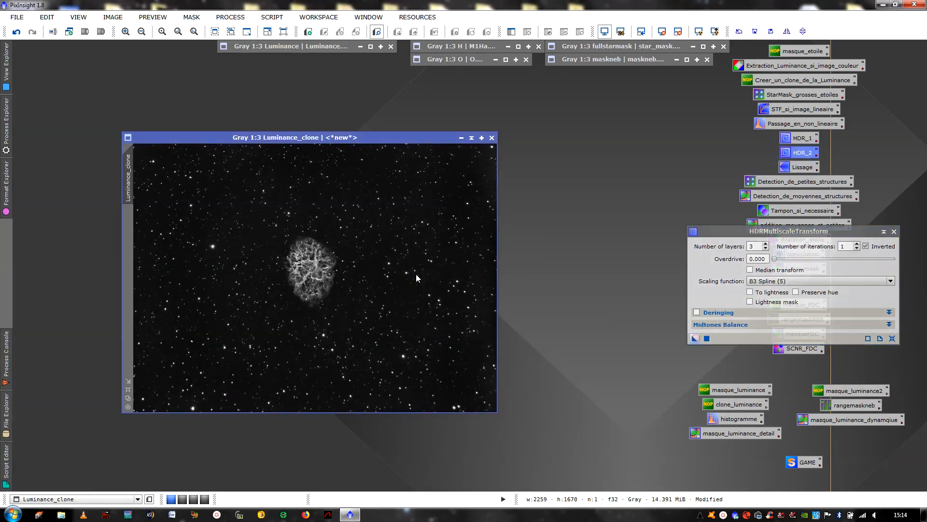
click(894, 233)
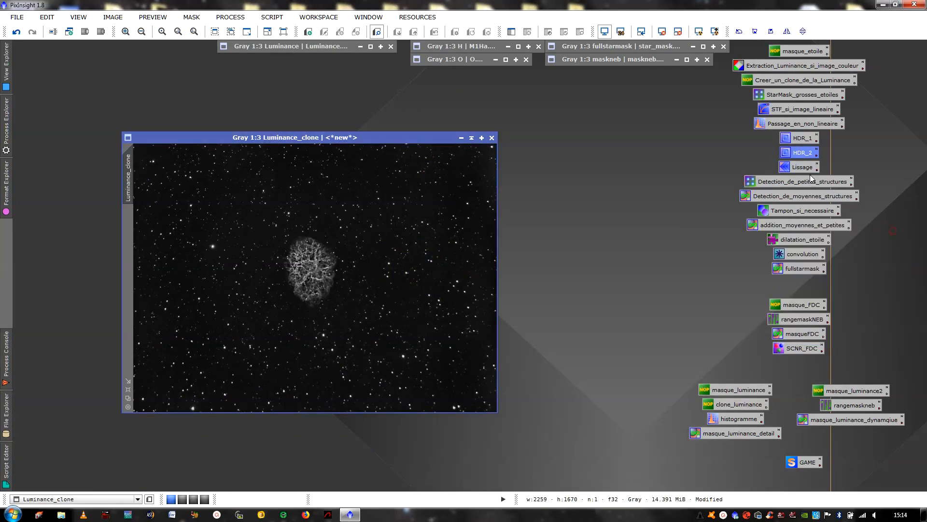
Smooth the luminance clone with the Lissage MultiscaleLinearTransform preset and close the process.
double_click(802, 167)
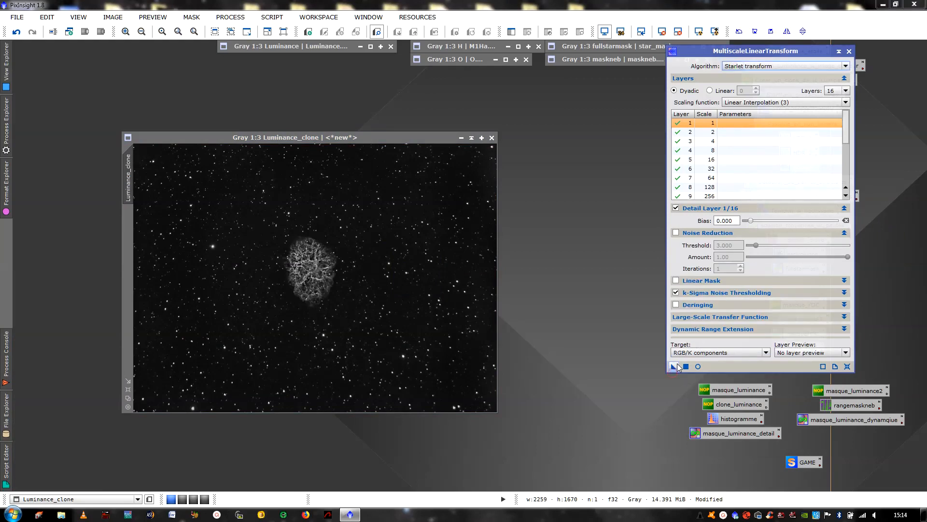
drag(673, 368, 428, 308)
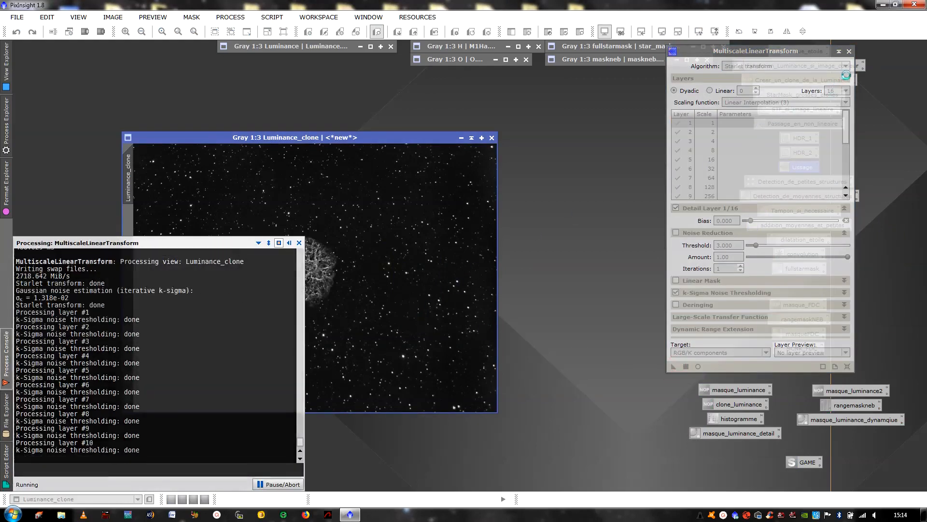
click(849, 51)
Generate a star structure map from the luminance clone with the Detection_de_petites_structures StarMask preset and inspect its nebula area.
double_click(793, 182)
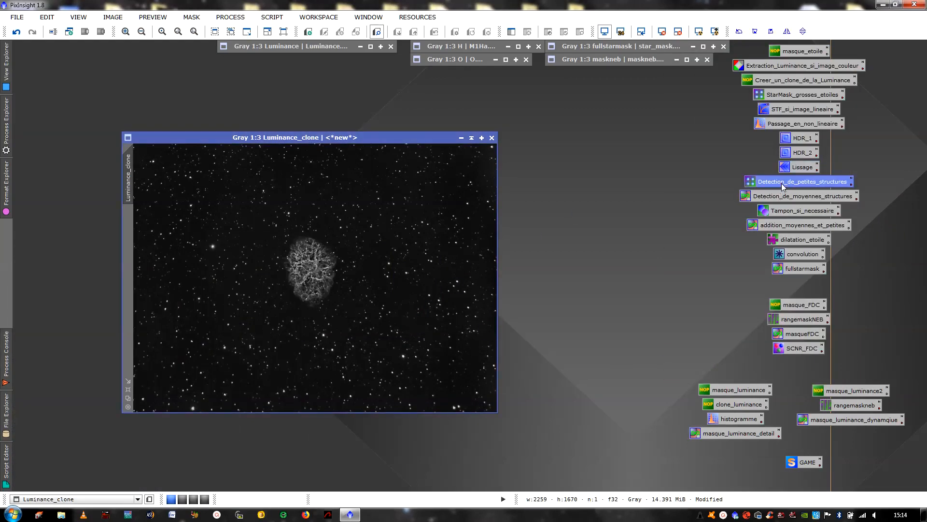
drag(336, 424, 273, 358)
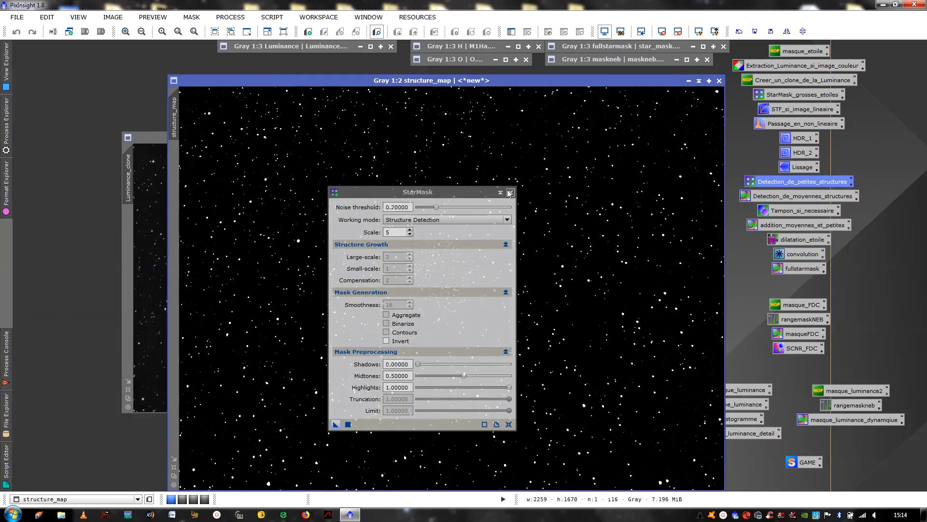
click(510, 192)
scroll(440, 251, up, 2)
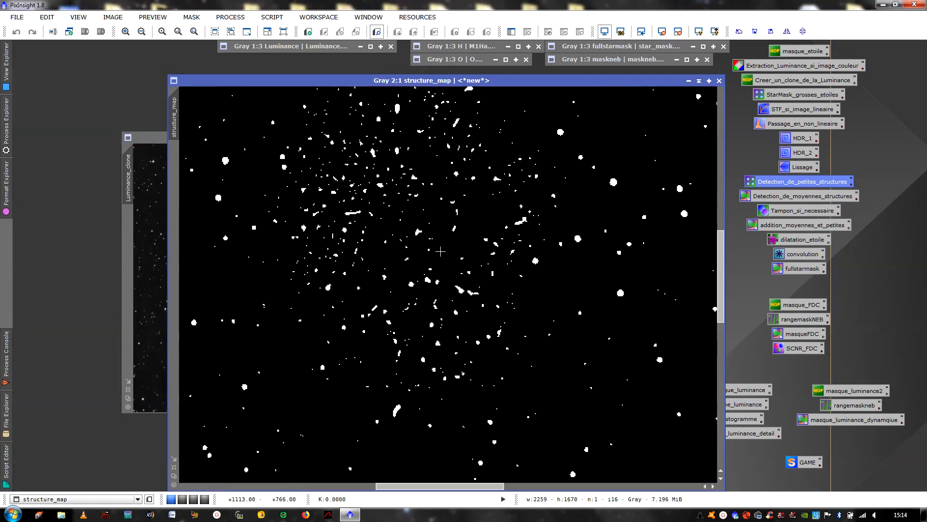
scroll(421, 219, down, 1)
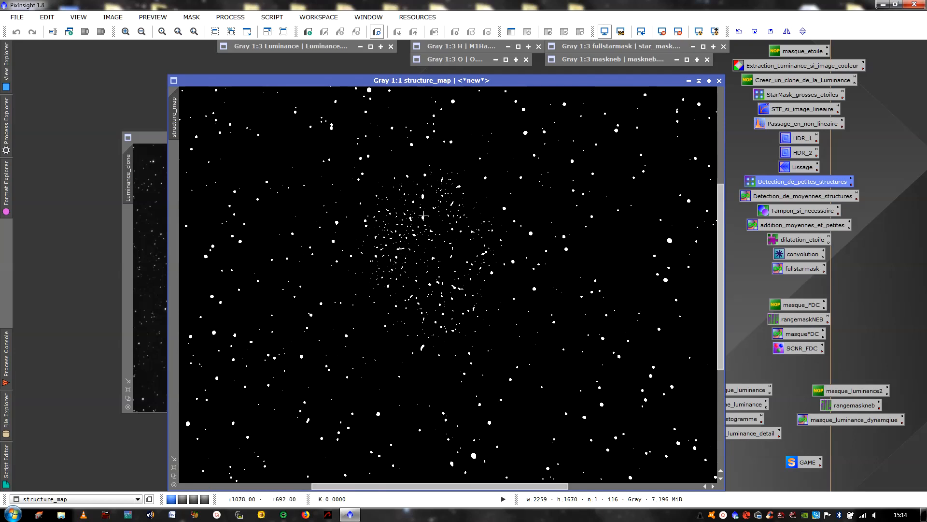
scroll(440, 256, down, 2)
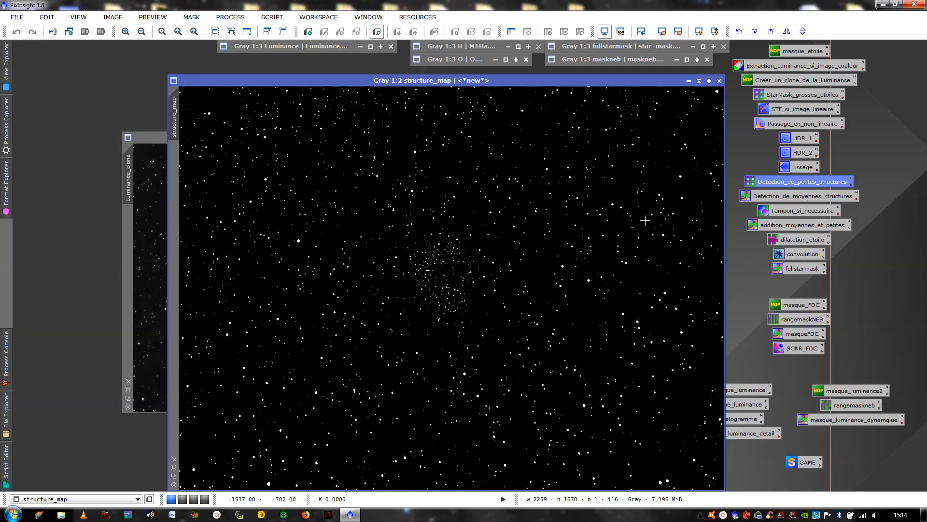
Close the luminance clone without saving it and move the structure_map image clear of the process icons.
click(165, 241)
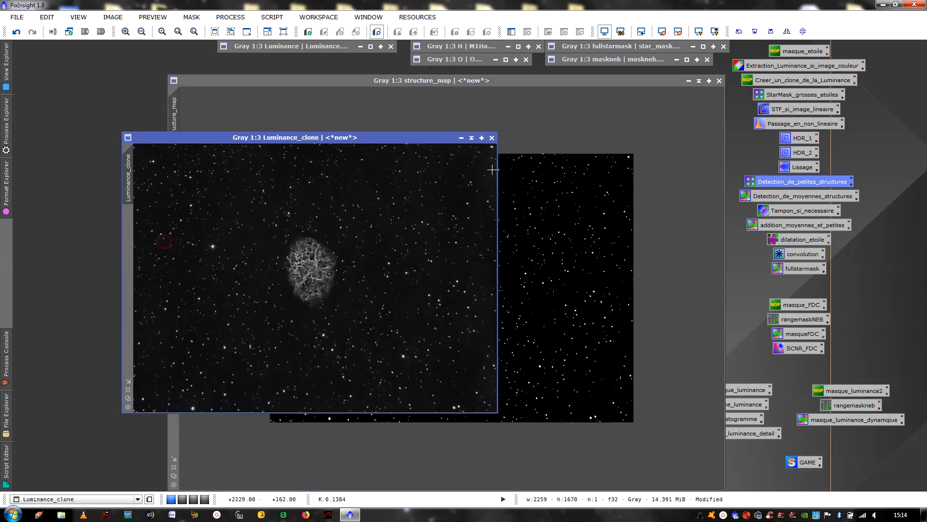
click(493, 139)
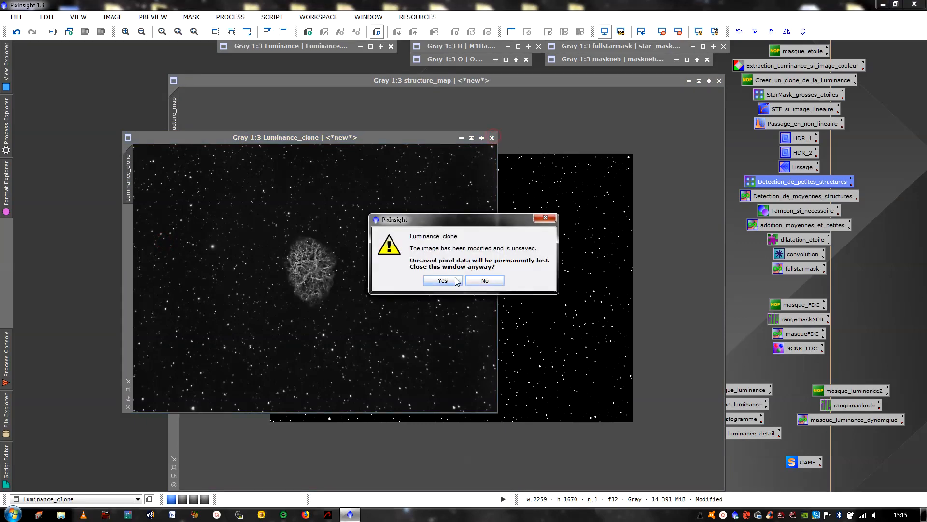
click(440, 281)
scroll(486, 211, up, 2)
scroll(486, 211, down, 1)
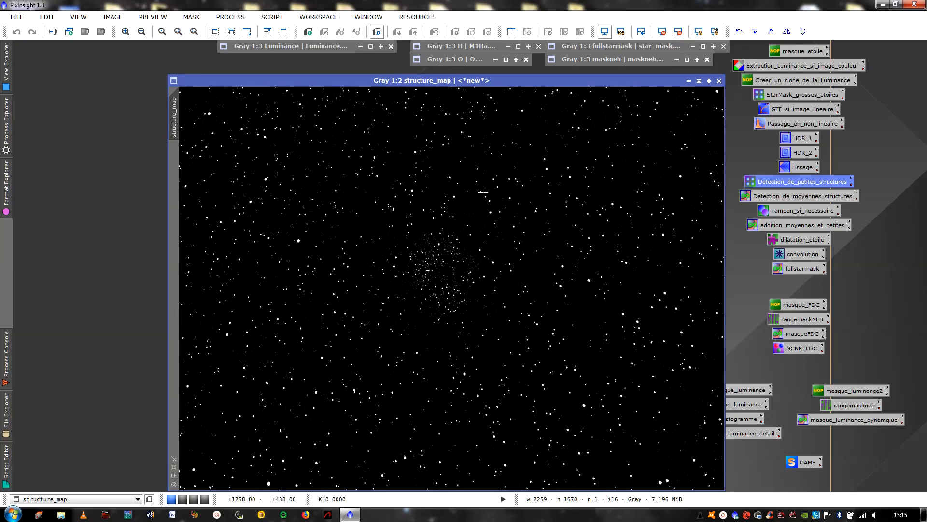
drag(511, 81, 341, 76)
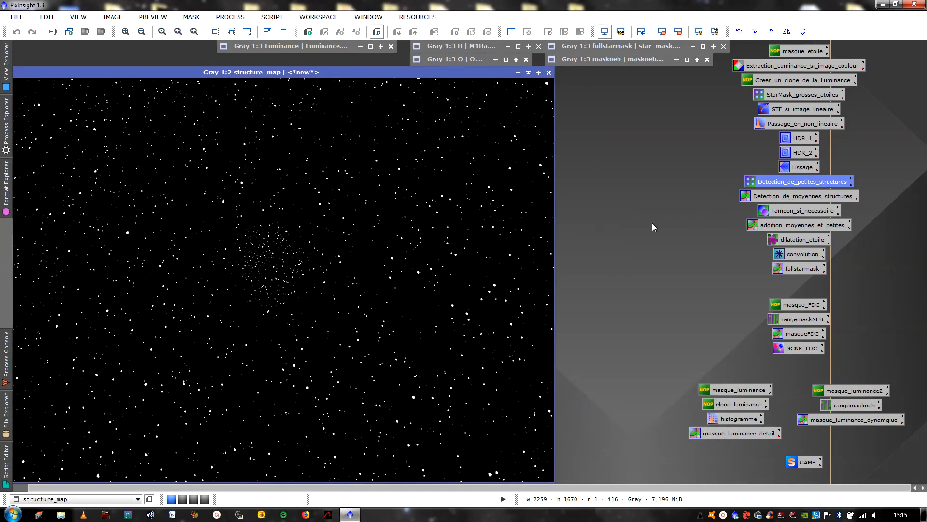
Examine the PixelMath expression and symbols of the Detection_de_moyennes_structures preset, then close it.
double_click(752, 200)
drag(571, 90, 781, 176)
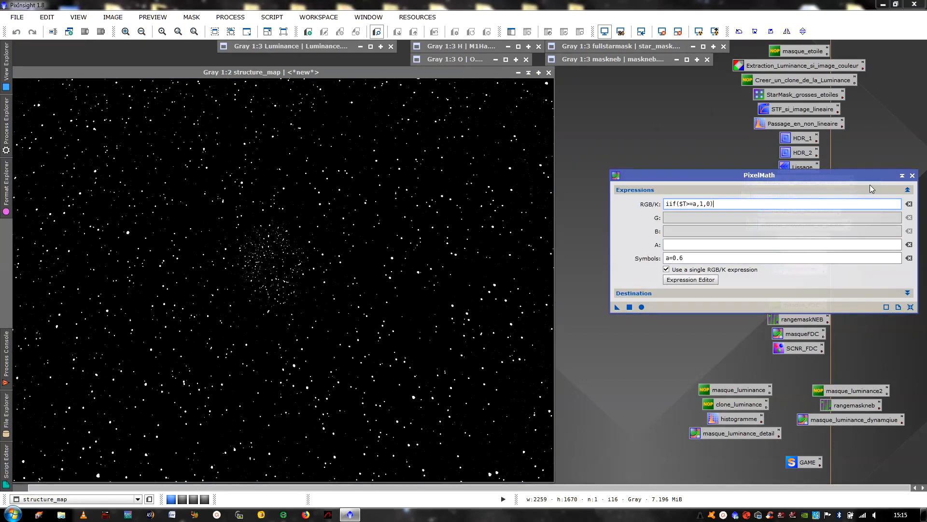
click(912, 175)
Create a black image by running the fullstarmask PixelMath preset with the RGB/K expression 0, and move it aside.
double_click(786, 269)
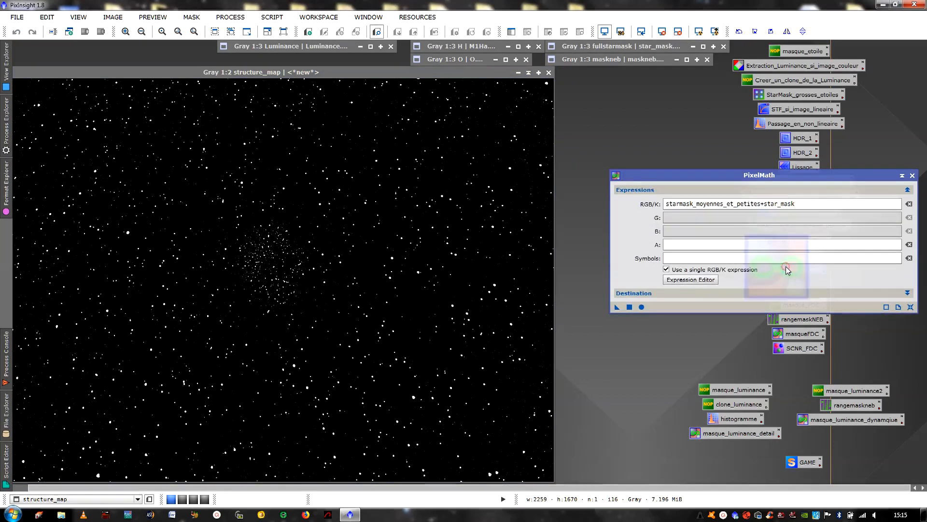
drag(813, 203, 568, 201)
key(Delete)
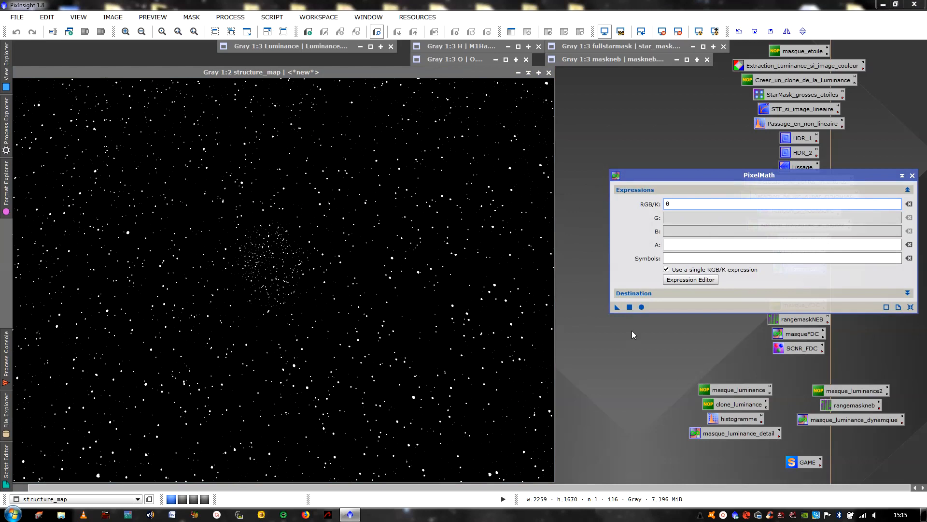
click(628, 307)
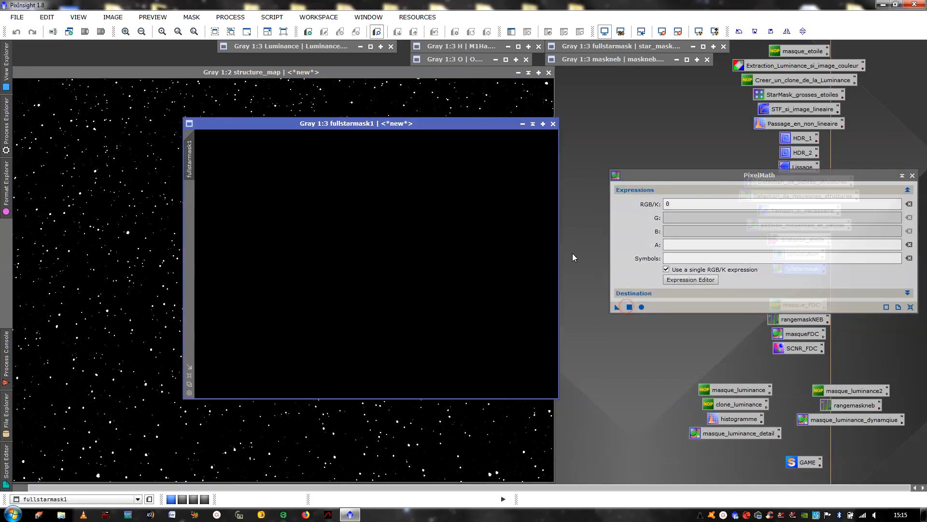
drag(470, 118, 796, 120)
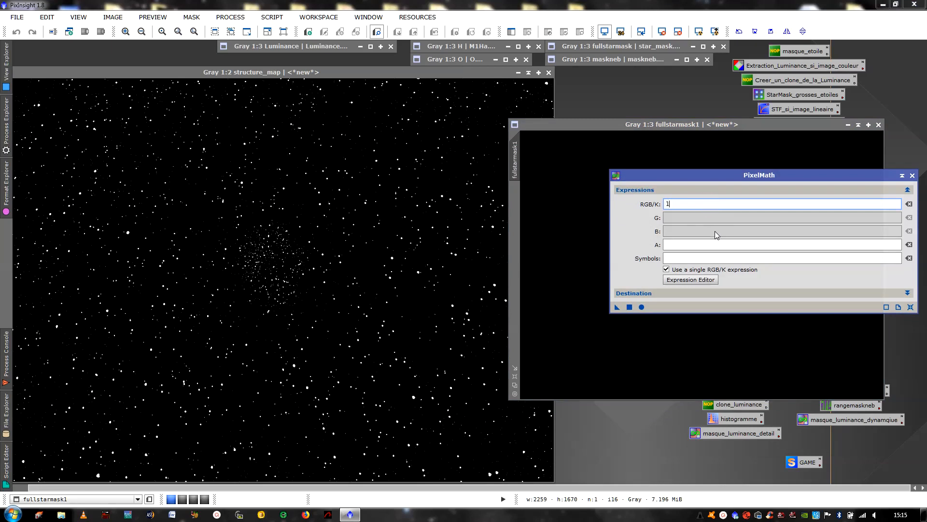
Create a white image with the PixelMath RGB/K expression 1 and close it.
click(630, 306)
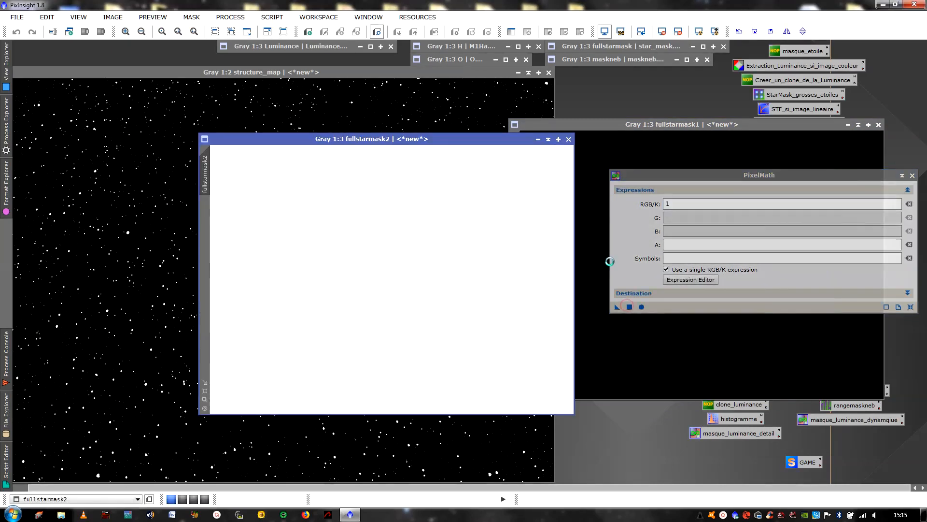
click(568, 139)
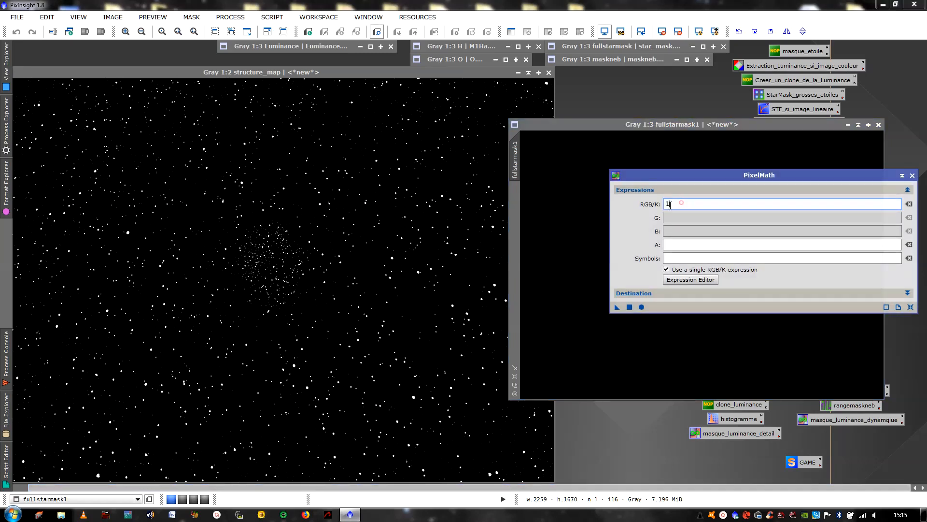
Compare the Luminance image at 1:1 with a dark grey image made by the PixelMath expression 0.1, discarding that image and collapsing Luminance.
click(332, 50)
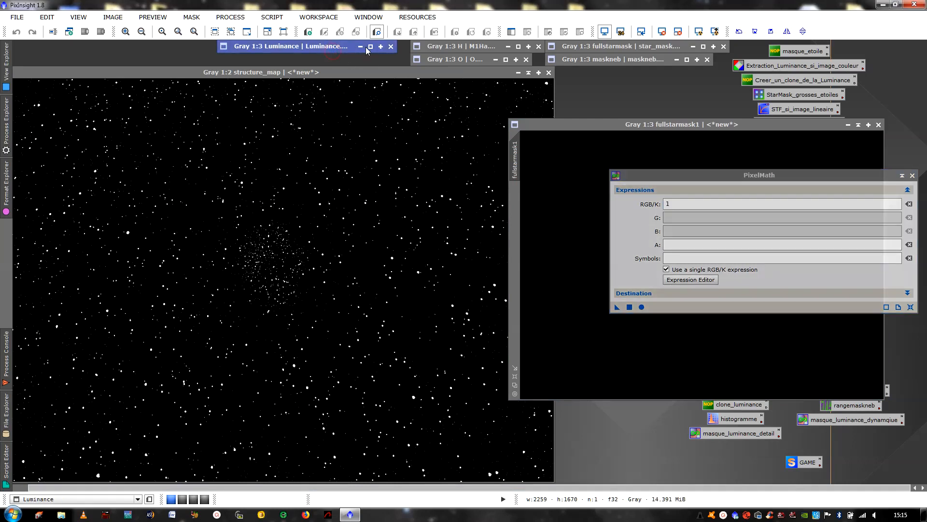
click(370, 46)
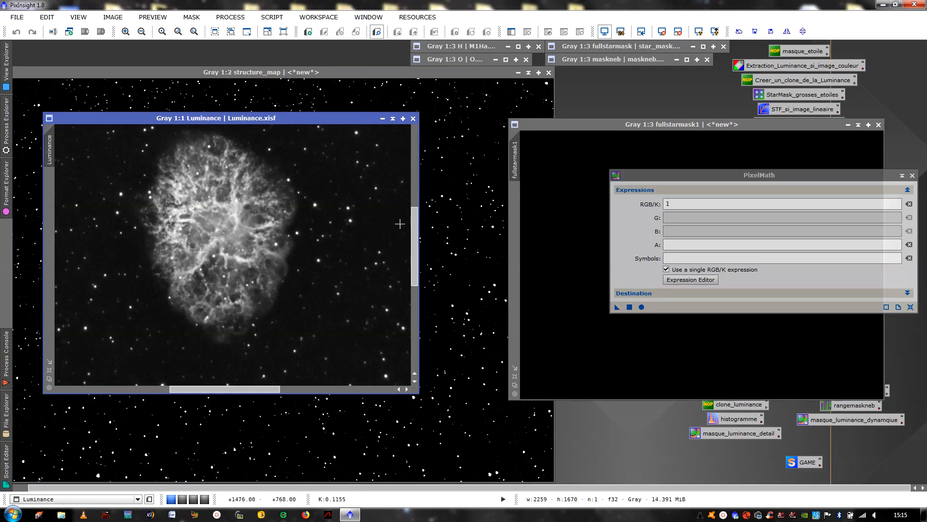
click(686, 203)
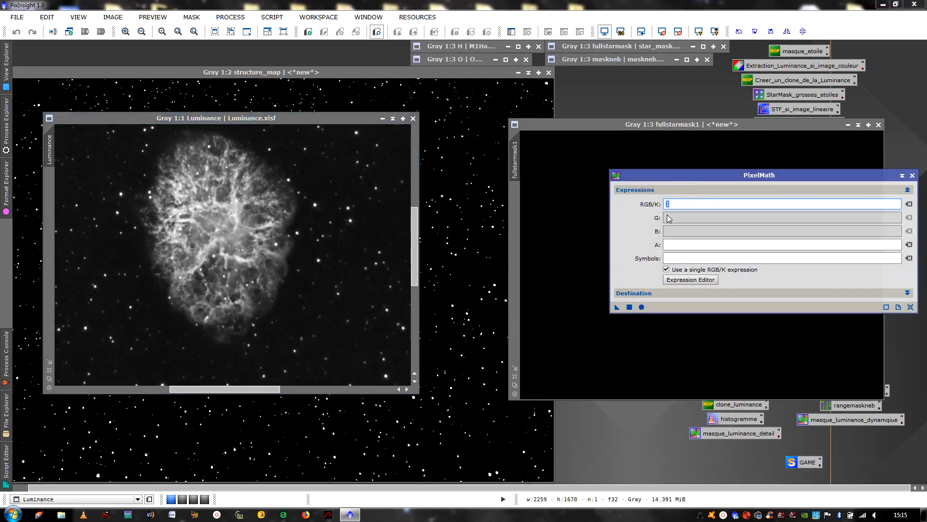
text(0.1)
click(629, 307)
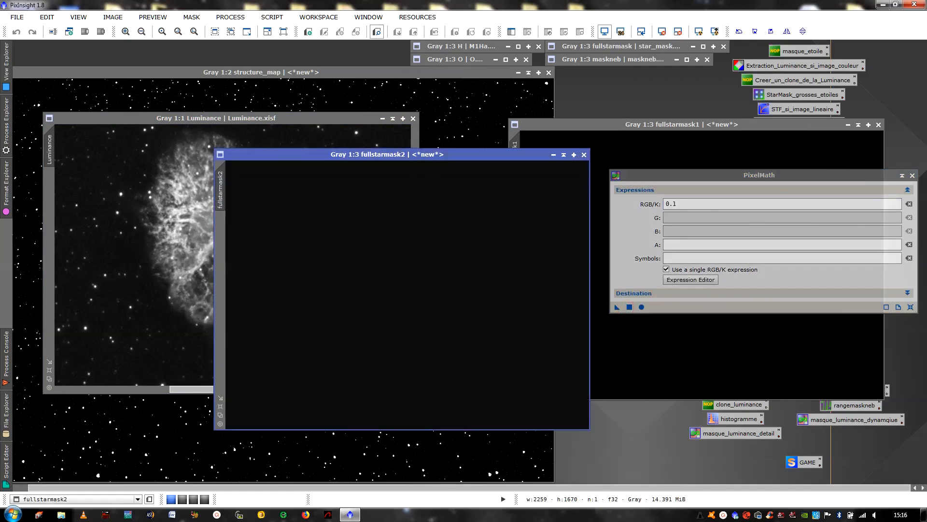
drag(427, 155, 548, 130)
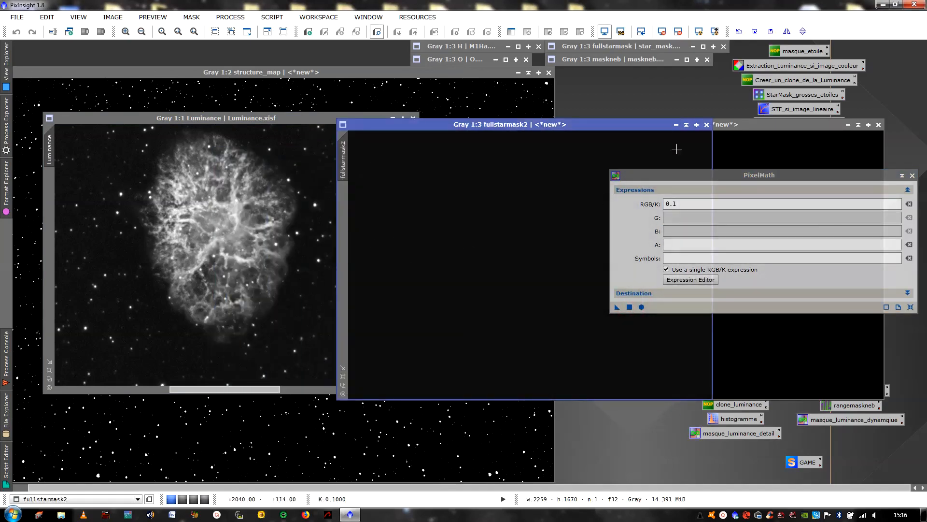
click(706, 126)
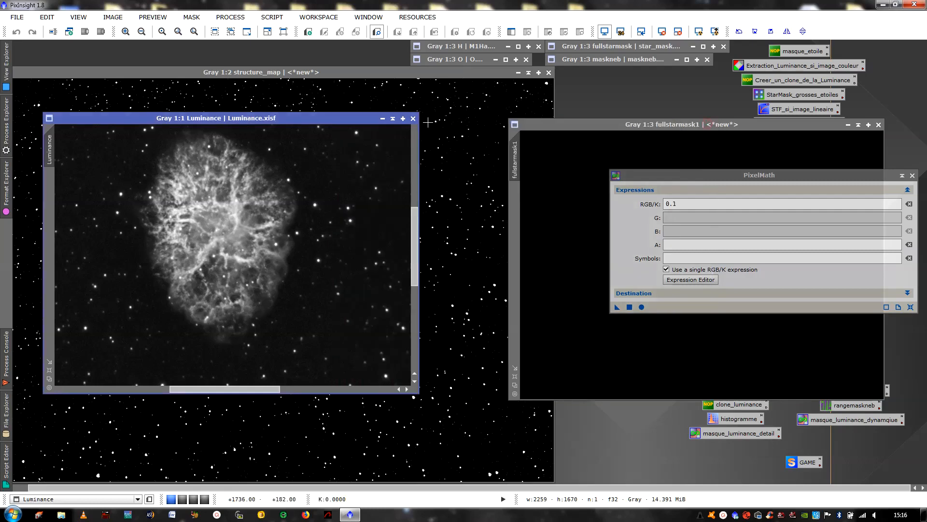
click(393, 118)
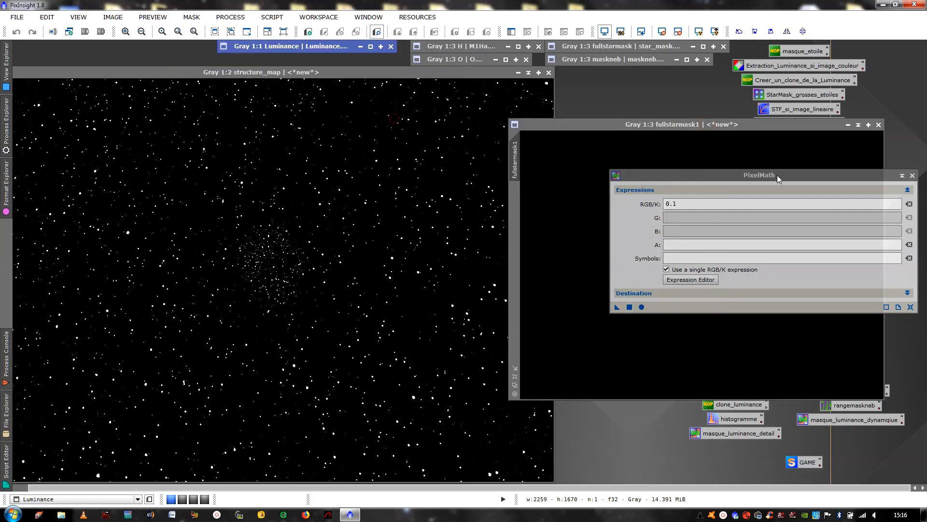
Close PixelMath and arrange the black image beside structure_map, showing the structure map at 1:1 zoom.
click(912, 174)
drag(736, 126, 755, 240)
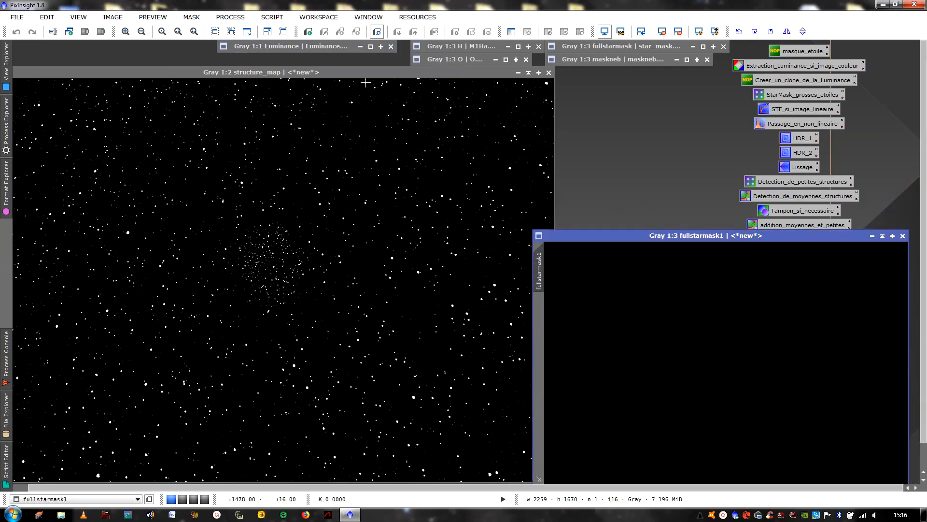
drag(376, 76, 408, 64)
scroll(276, 244, up, 1)
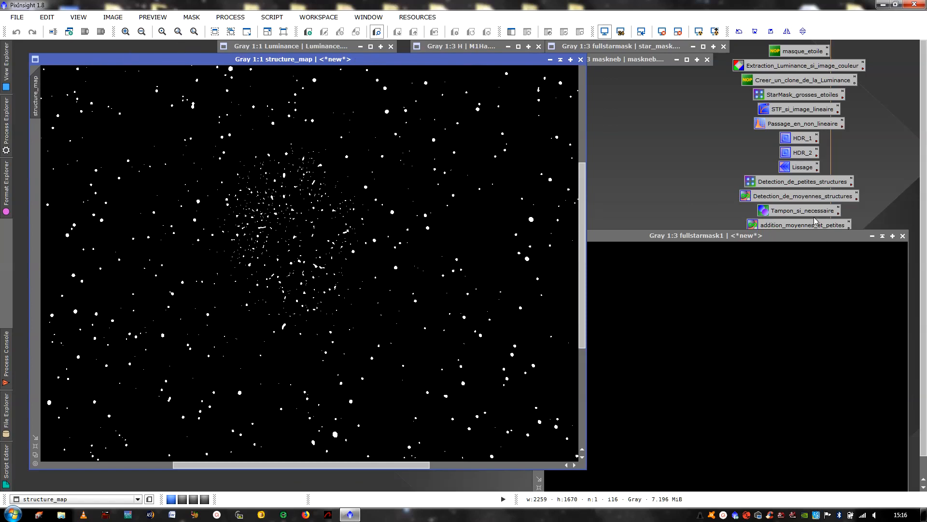
double_click(793, 213)
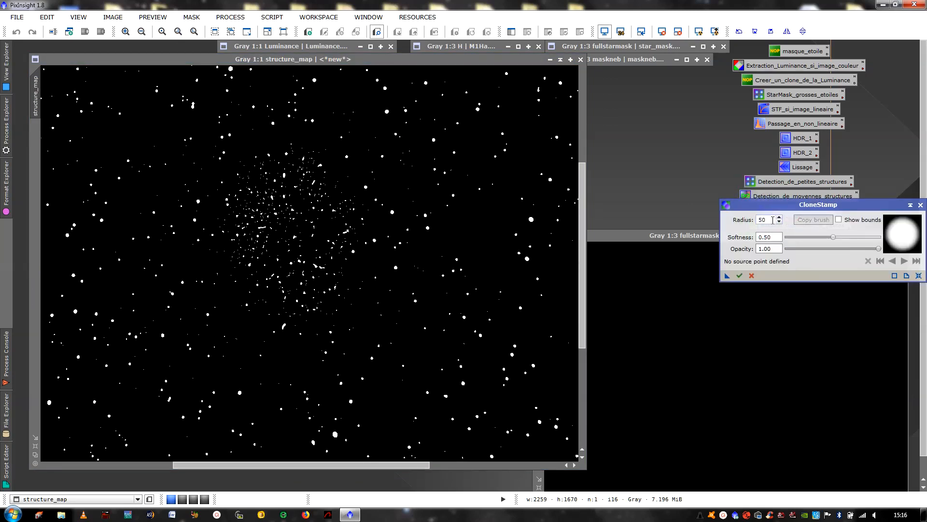
drag(774, 219, 748, 221)
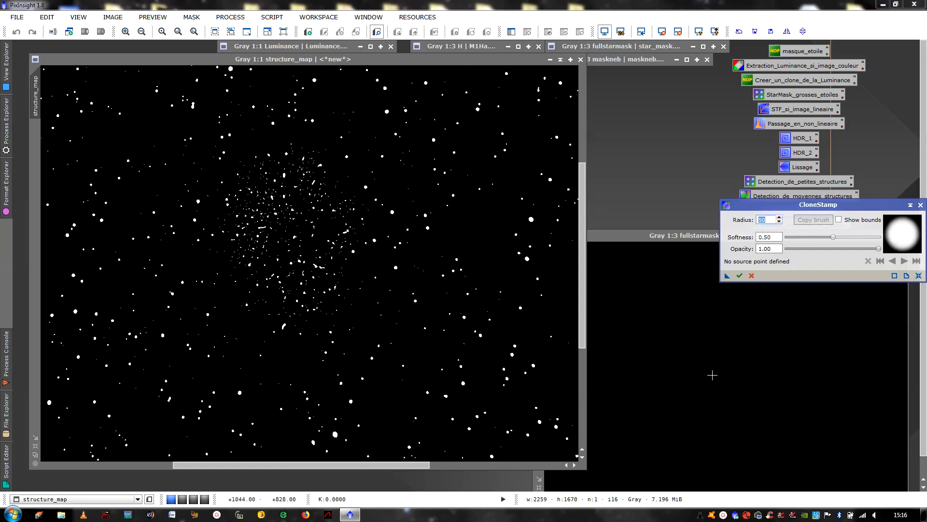
click(349, 190)
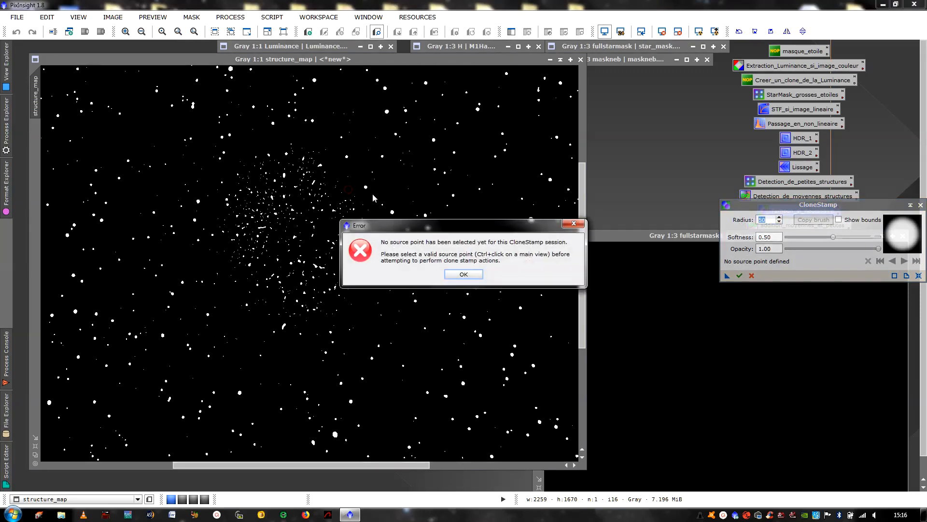
click(573, 225)
click(921, 205)
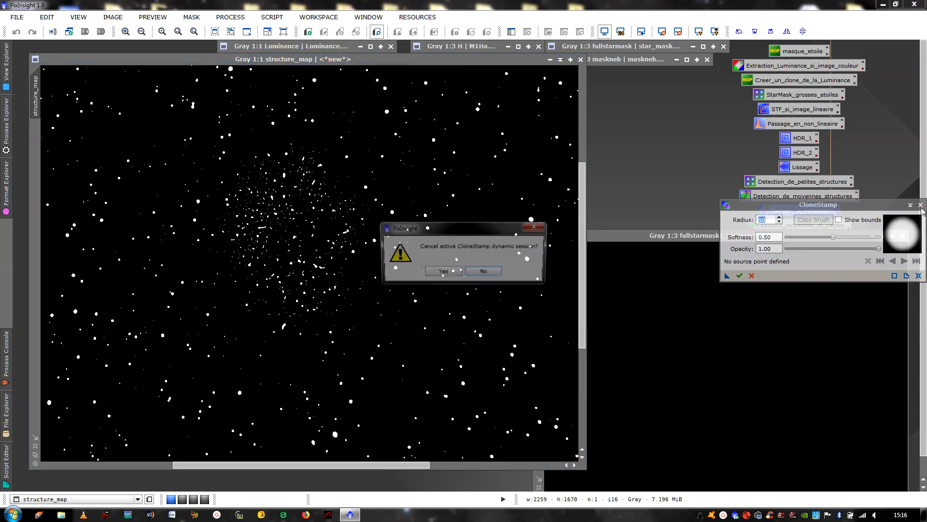
click(444, 271)
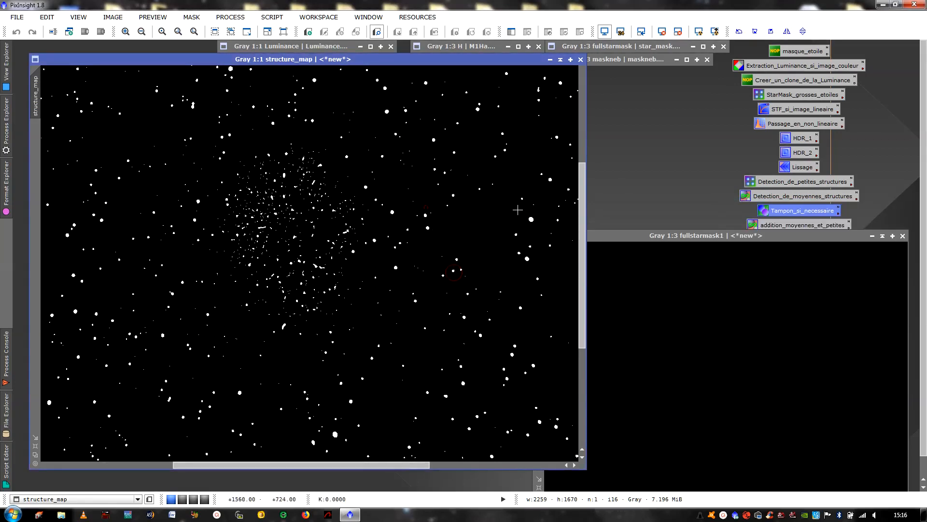
Using the Tampon_si_necessaire CloneStamp at radius 50, clone black from fullstarmask1 over the nebula structures in the middle of structure_map.
double_click(785, 210)
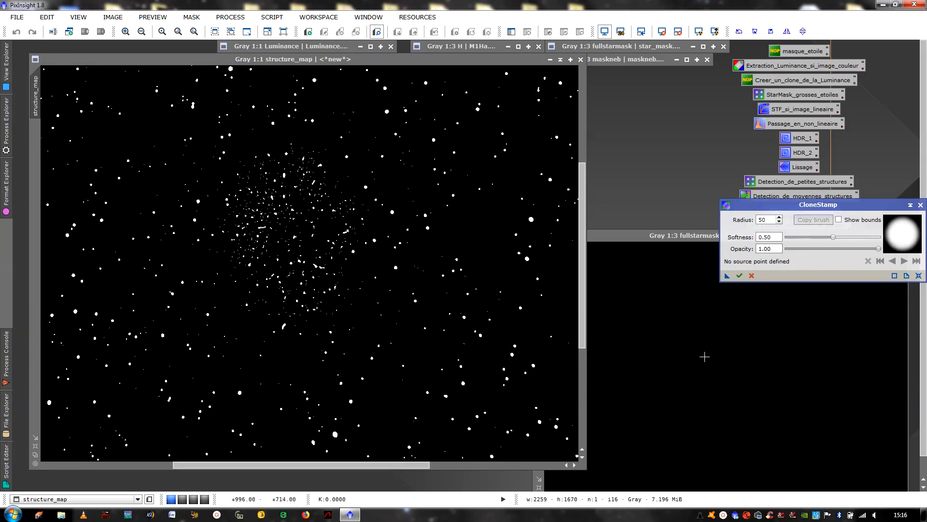
ctrl+click(705, 356)
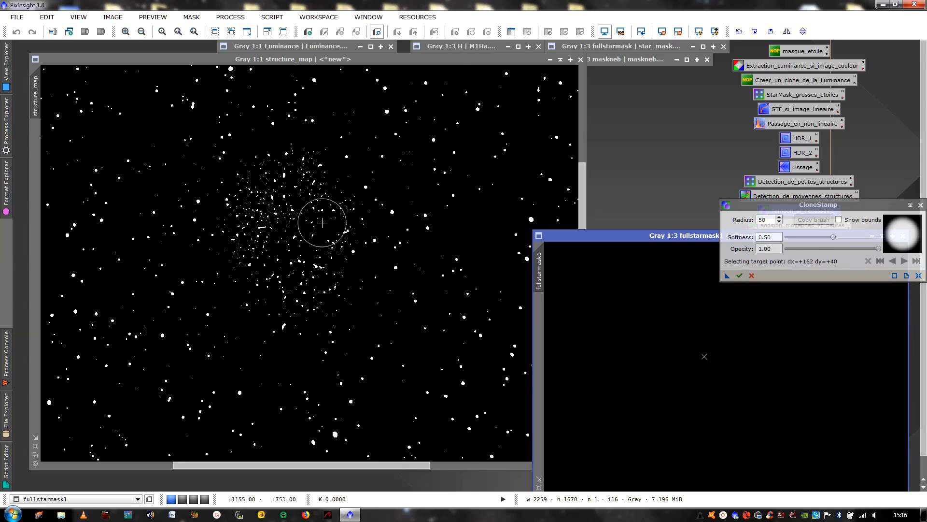
click(306, 290)
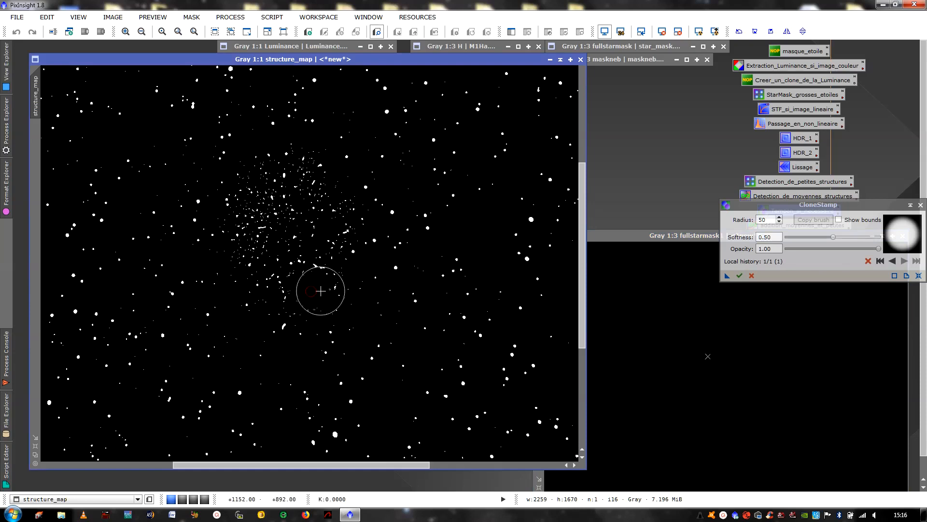
drag(320, 291, 329, 279)
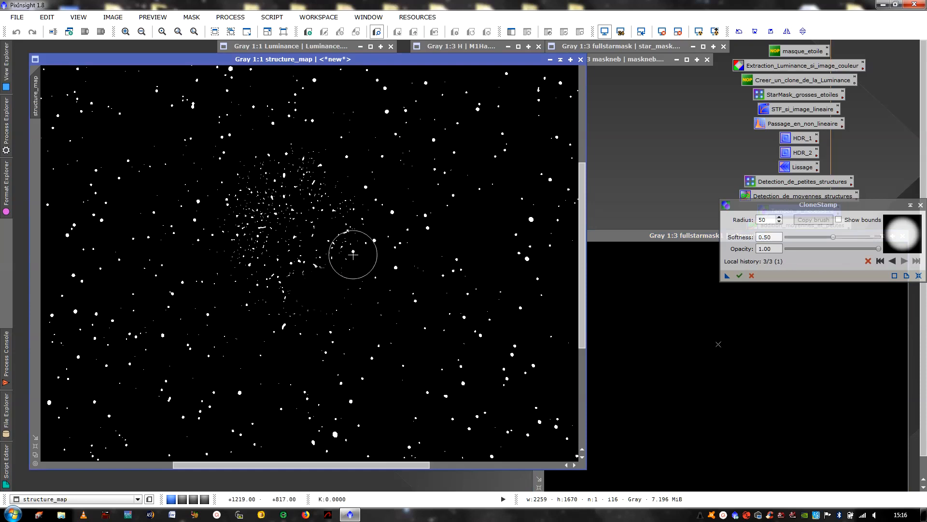
click(339, 244)
click(336, 222)
click(339, 214)
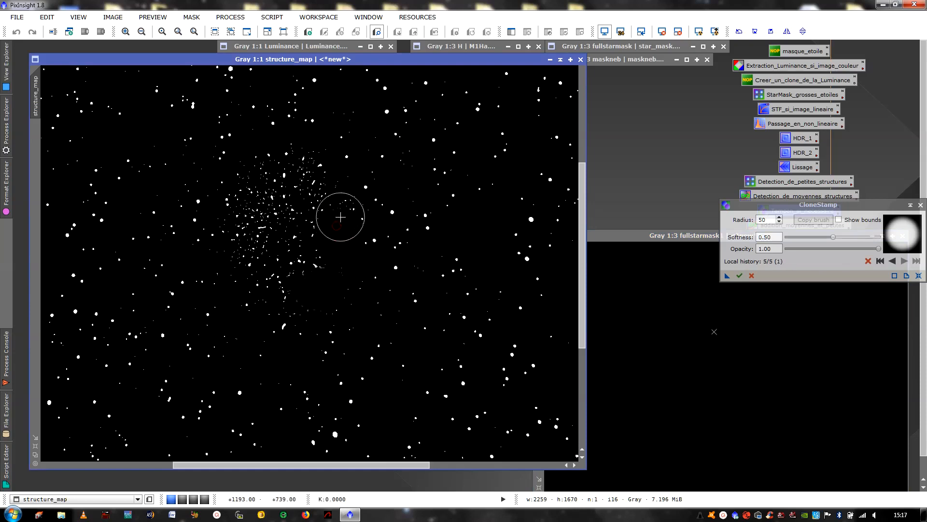
click(342, 234)
click(341, 265)
click(338, 271)
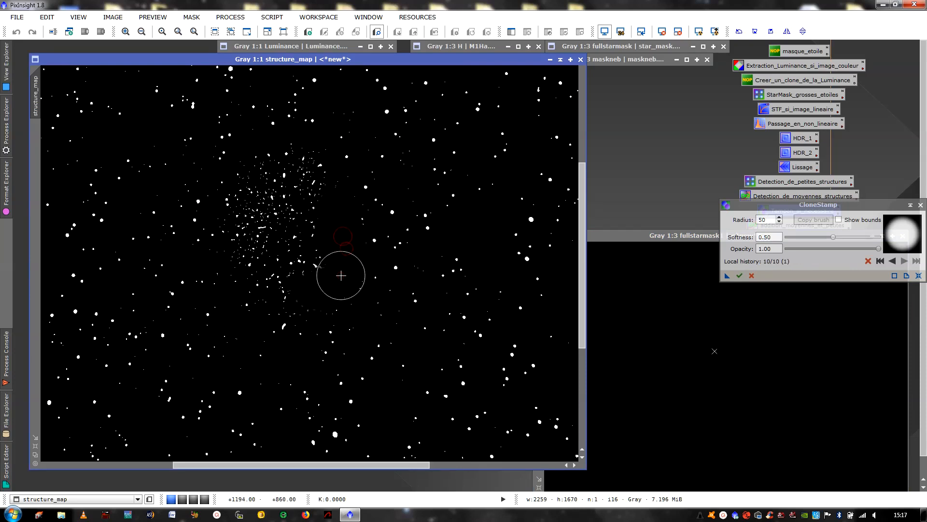
click(315, 294)
click(307, 294)
click(300, 294)
click(292, 286)
click(288, 275)
click(284, 266)
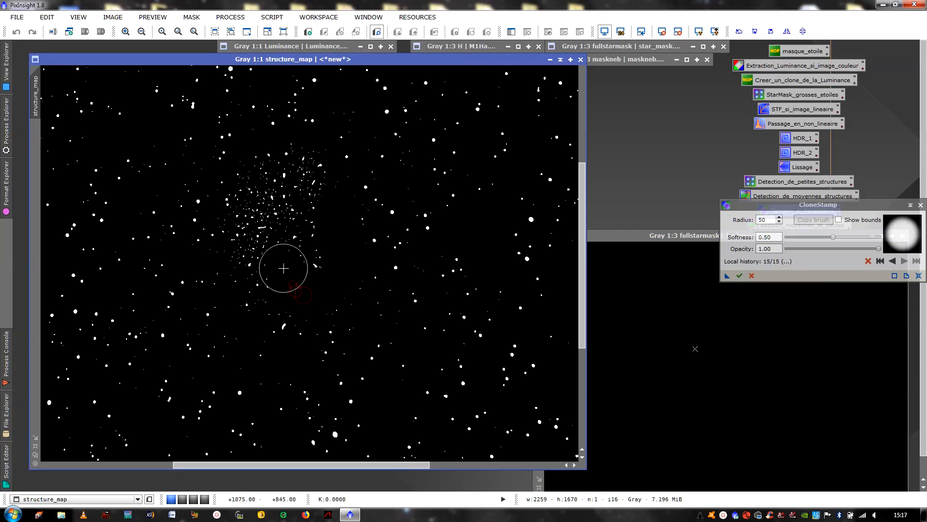
click(272, 268)
mouse_move(272, 269)
mouse_down()
mouse_move(320, 250)
mouse_move(314, 231)
mouse_move(257, 247)
mouse_move(315, 186)
mouse_move(306, 162)
mouse_move(285, 161)
mouse_move(248, 183)
mouse_move(240, 203)
mouse_move(254, 274)
mouse_move(278, 290)
mouse_move(317, 265)
mouse_move(325, 242)
mouse_move(347, 247)
mouse_up()
Restore the Luminance image, apply structure_map to it as a mask, and bring Luminance to the front.
drag(383, 59, 477, 108)
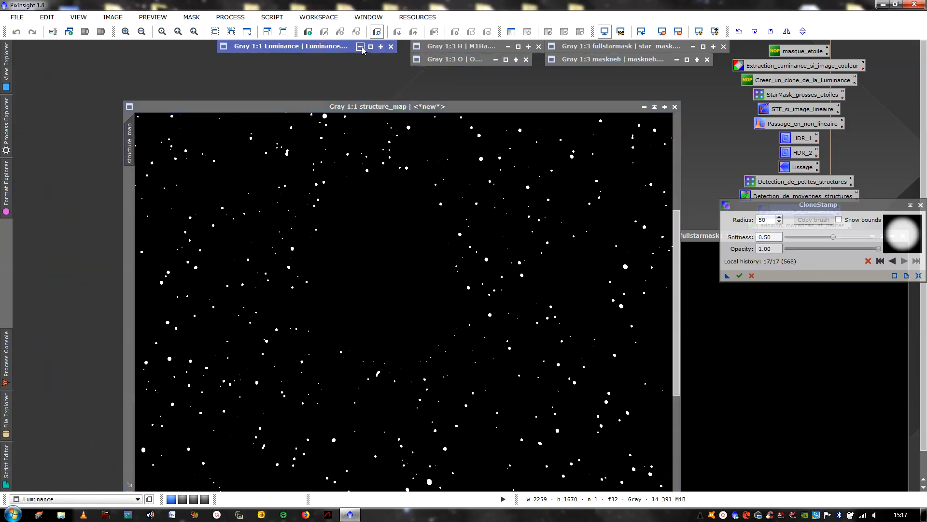
click(370, 47)
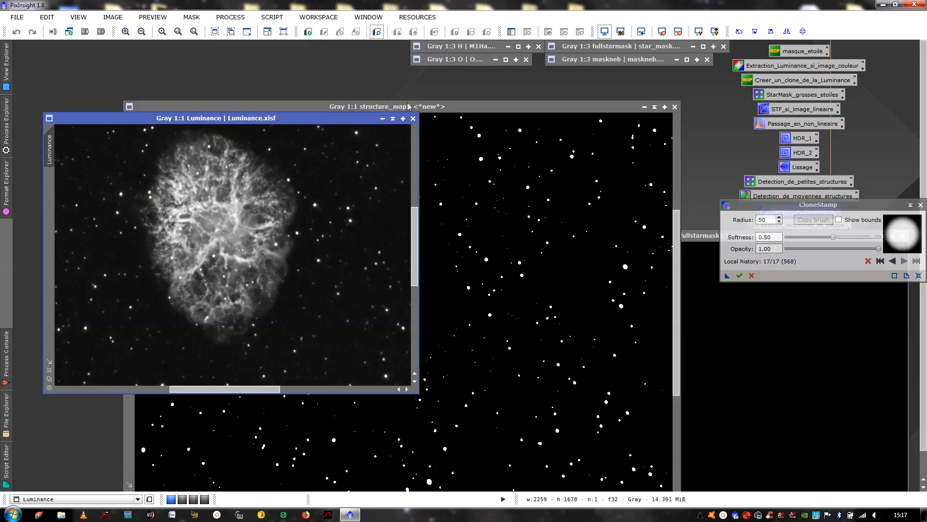
drag(377, 107, 402, 114)
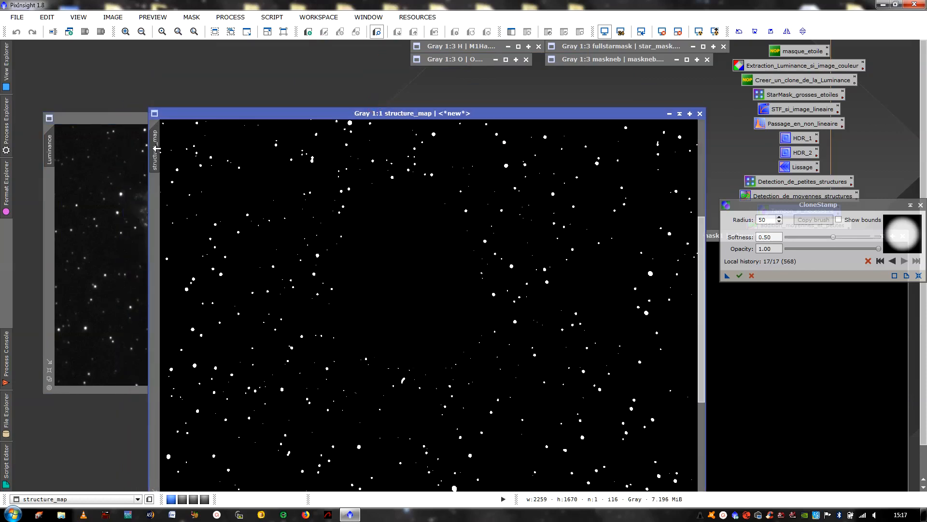
drag(155, 150, 50, 204)
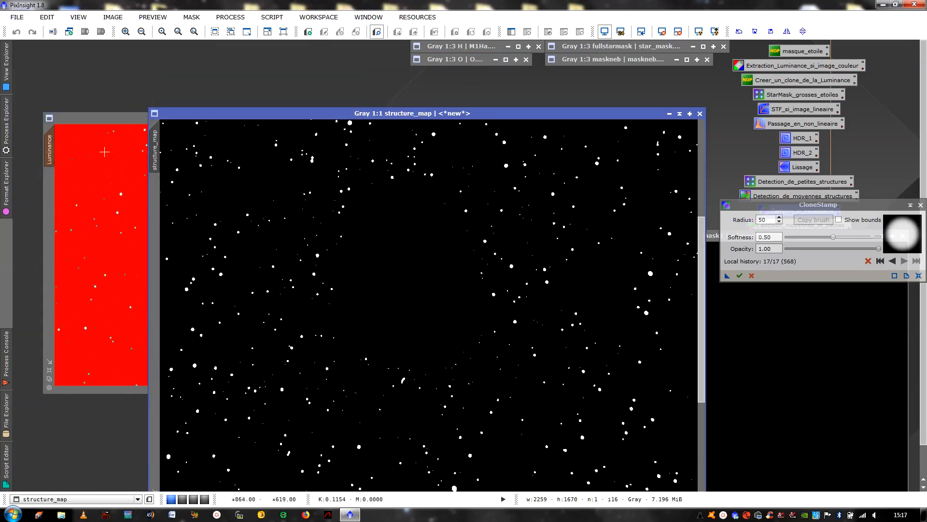
click(132, 118)
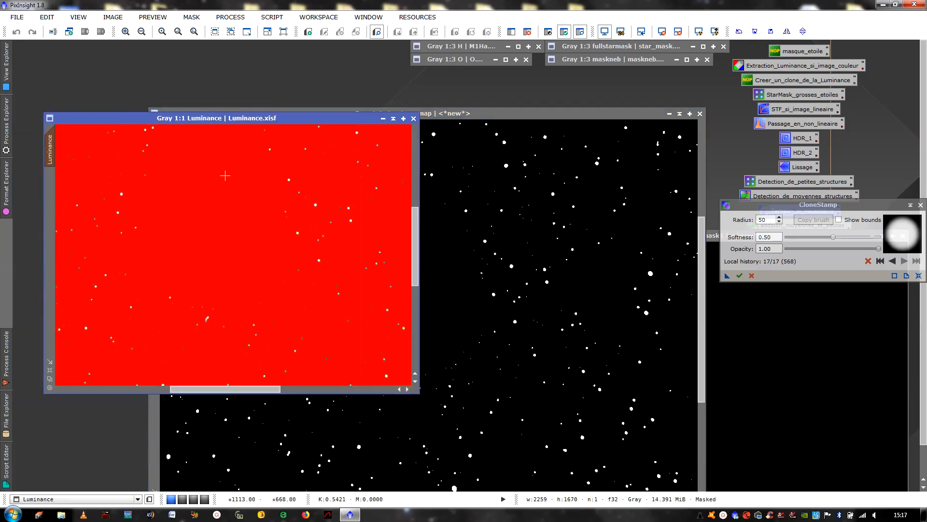
Toggle the mask display on Luminance repeatedly to check the masked areas against the nebula and stars.
key(ctrl+k)
key(ctrl+k)
key(ctrl+k)
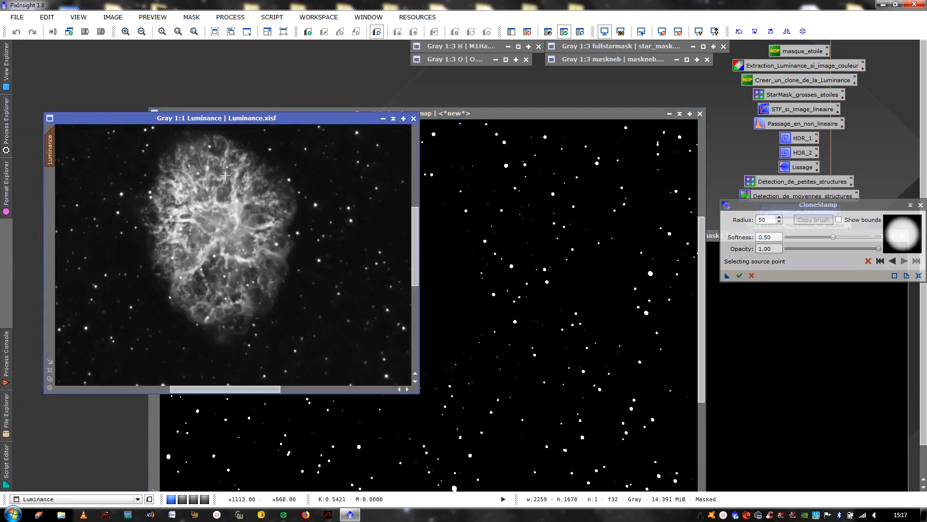
ctrl+click(225, 175)
key(ctrl+k)
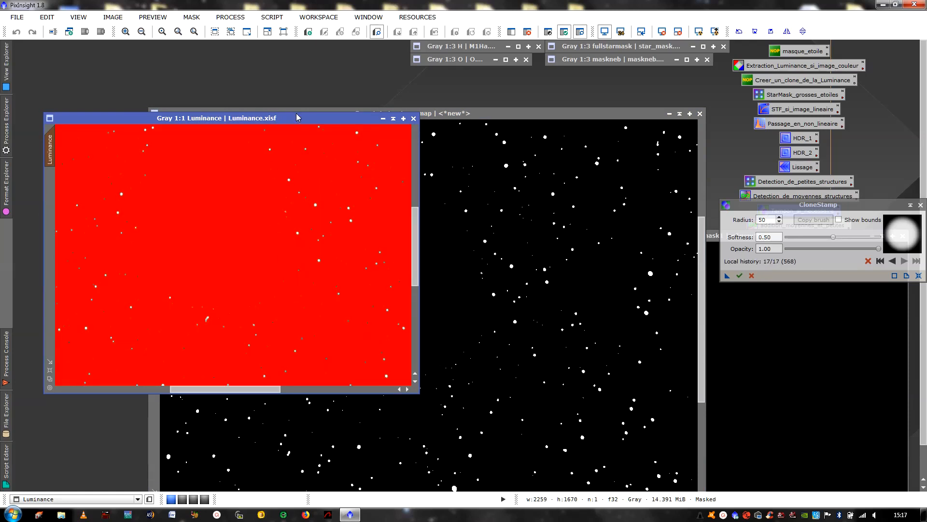
drag(296, 117, 323, 80)
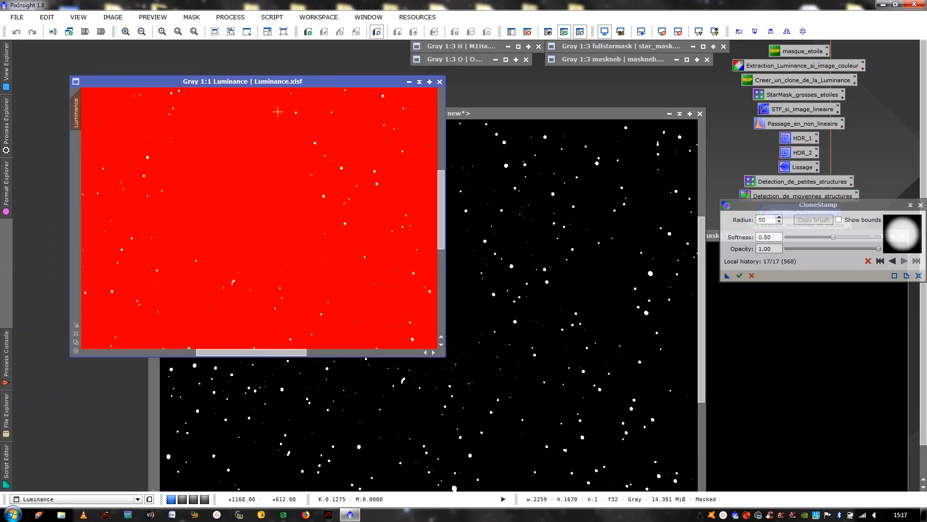
key(ctrl+k)
key(ctrl+k)
key(ctrl+k)
key(ctrl+k)
key(ctrl+k)
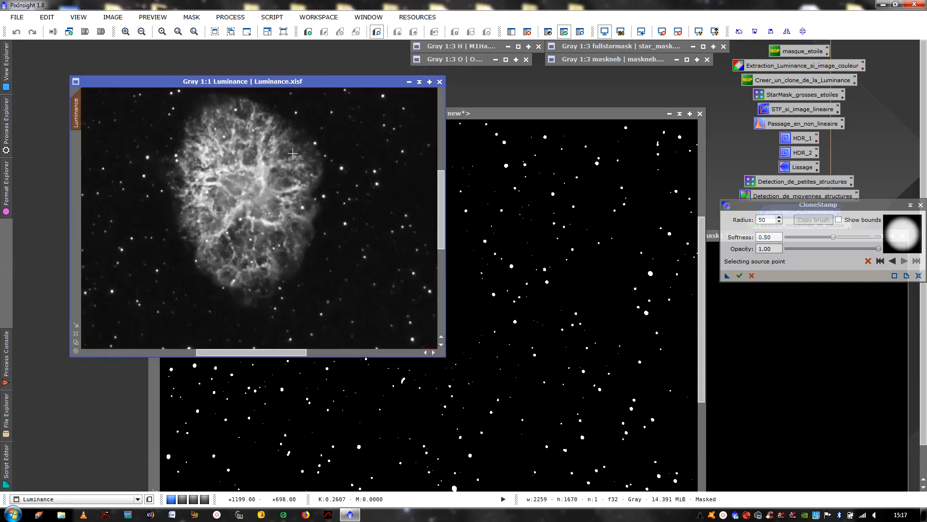
key(ctrl+k)
key(ctrl+k)
key(ctrl+k)
key(ctrl+k)
key(ctrl+k)
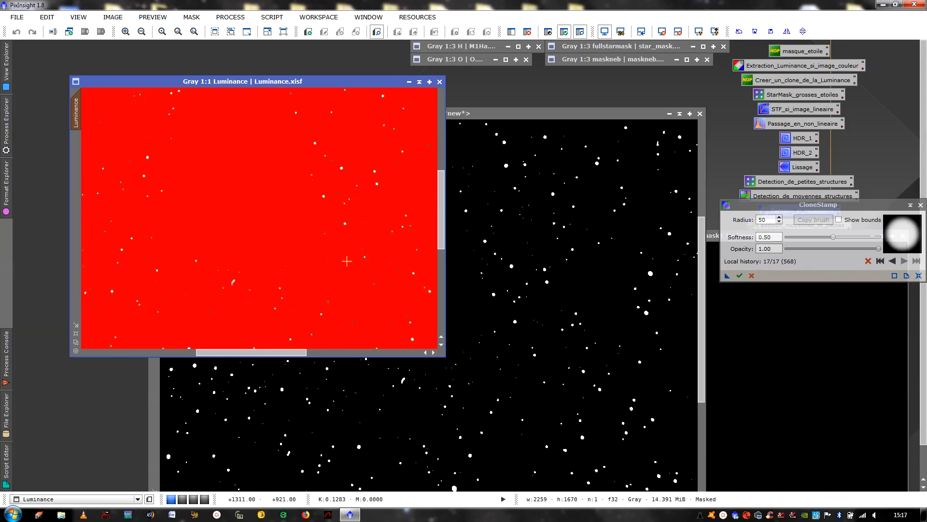
Clone black from fullstarmask1 over the remaining nebula residue below the cleaned area of structure_map, and apply the CloneStamp session.
ctrl+click(235, 279)
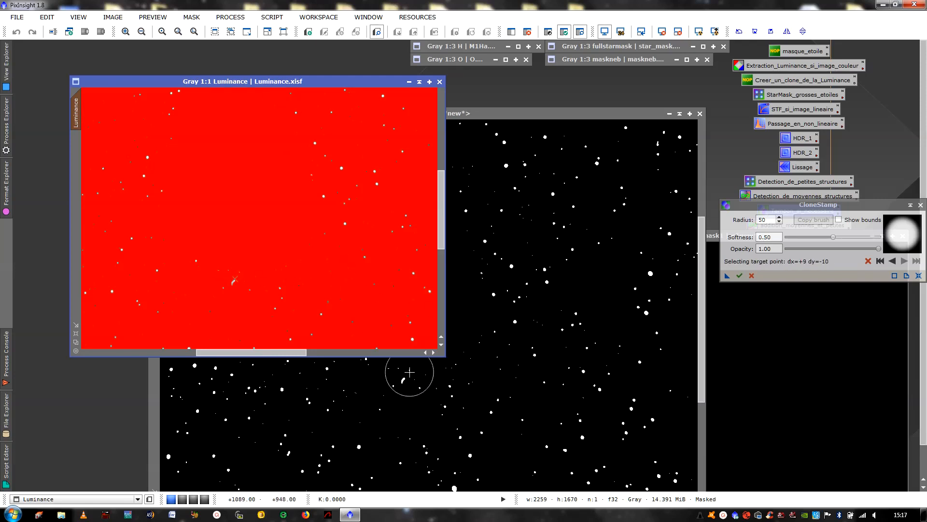
click(413, 363)
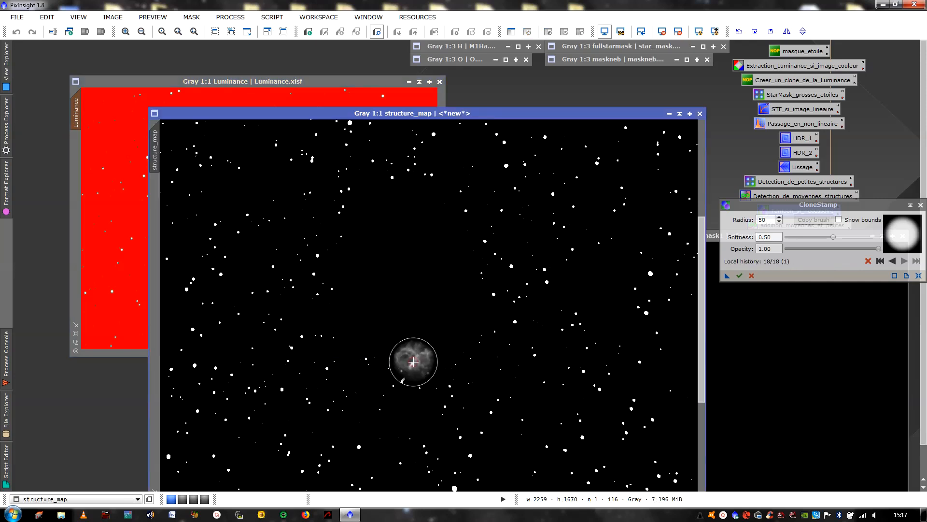
ctrl+click(778, 375)
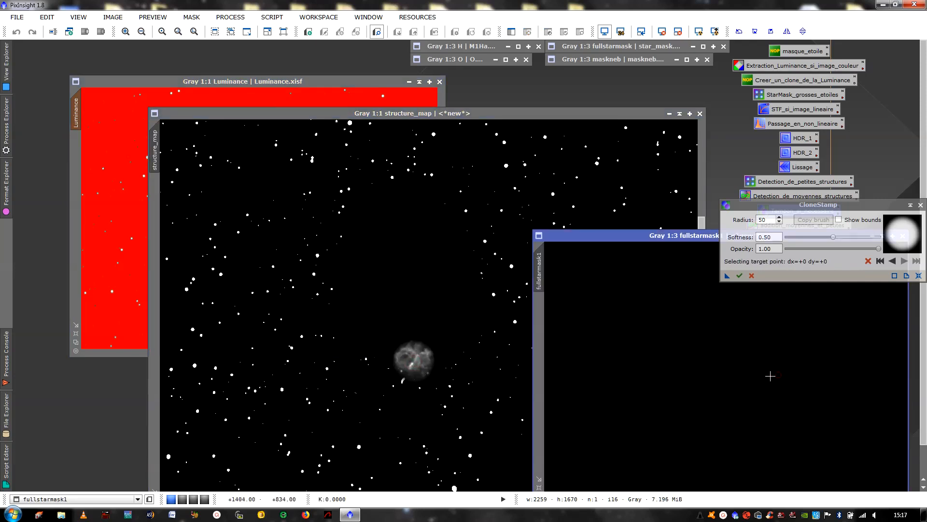
drag(434, 360, 414, 358)
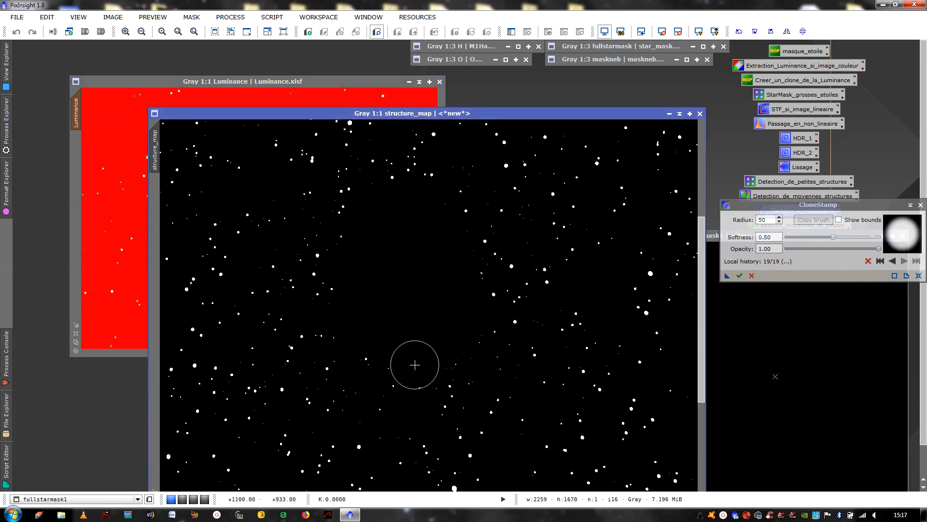
click(414, 365)
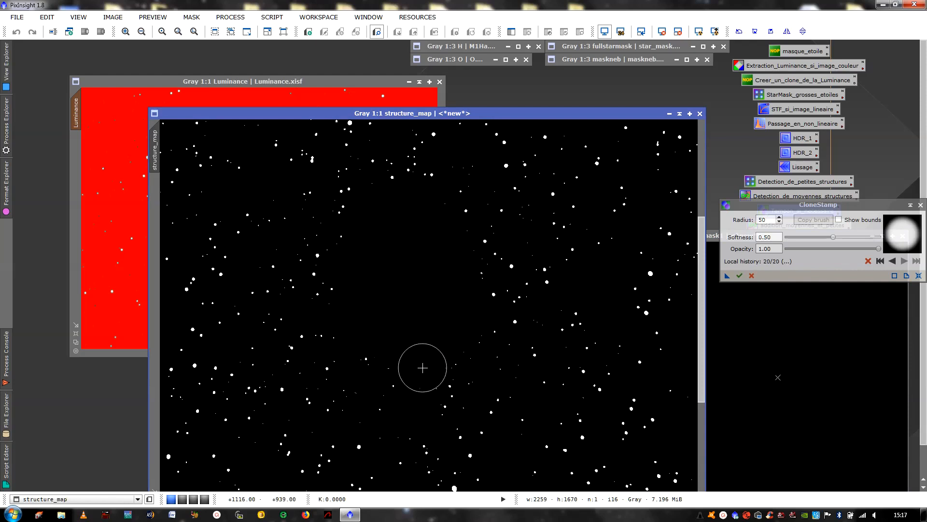
click(422, 368)
click(739, 275)
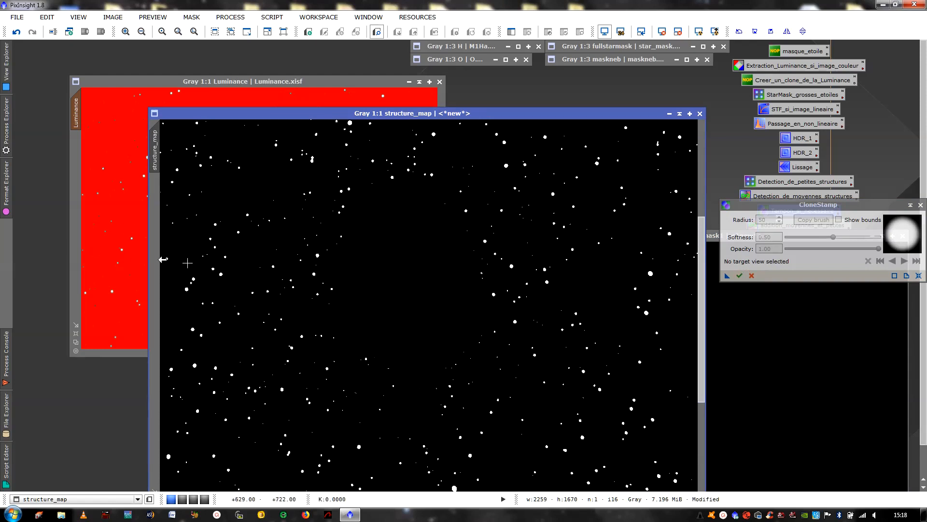
Remove the mask from the Luminance image and collapse its window.
click(326, 89)
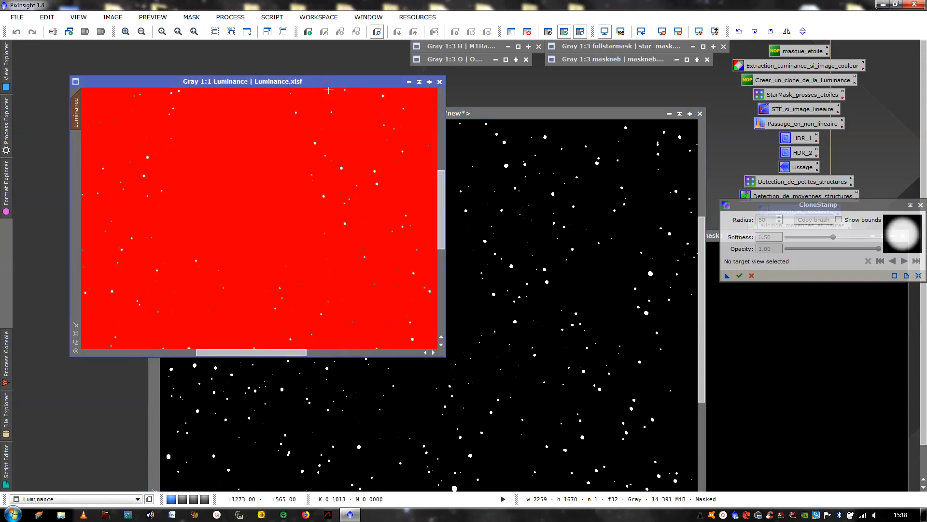
right_click(329, 90)
mouse_move(468, 190)
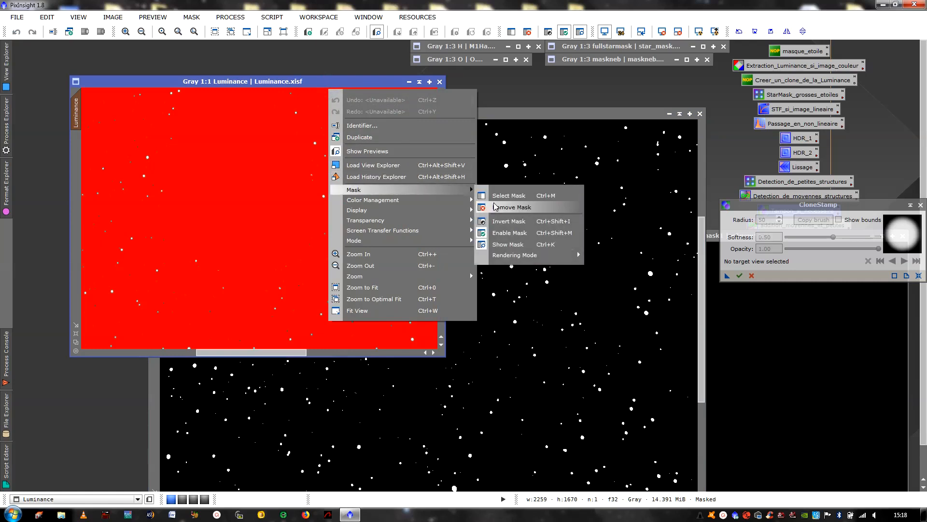
click(494, 204)
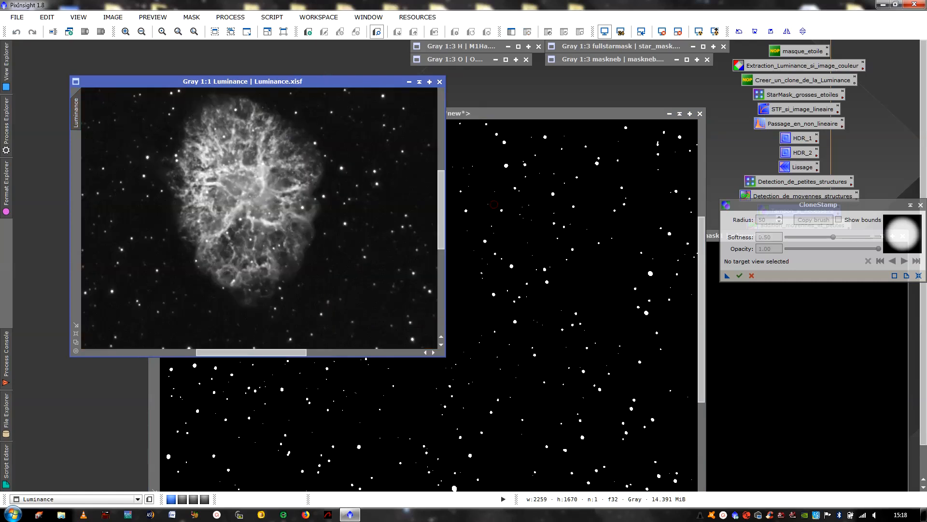
click(419, 82)
Reposition the structure_map window, then close CloneStamp and the black fullstarmask1 image.
drag(483, 113, 384, 100)
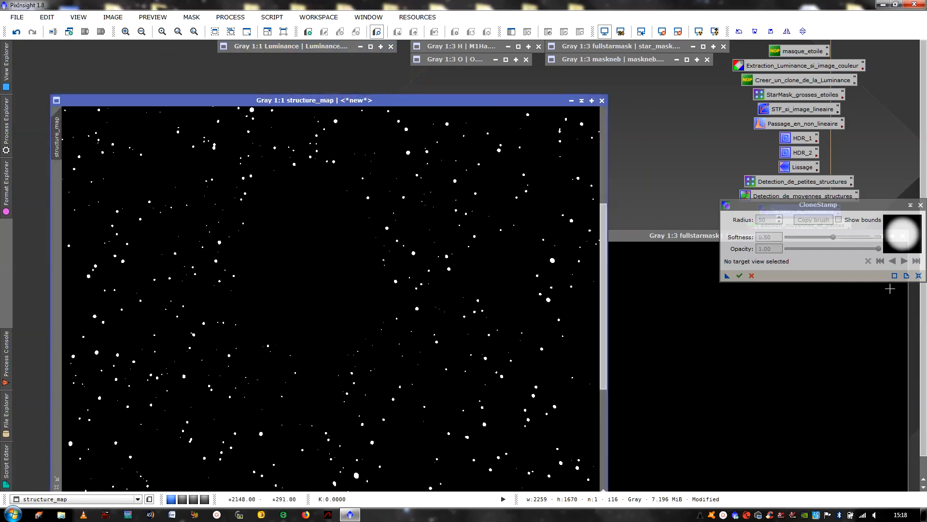
click(921, 205)
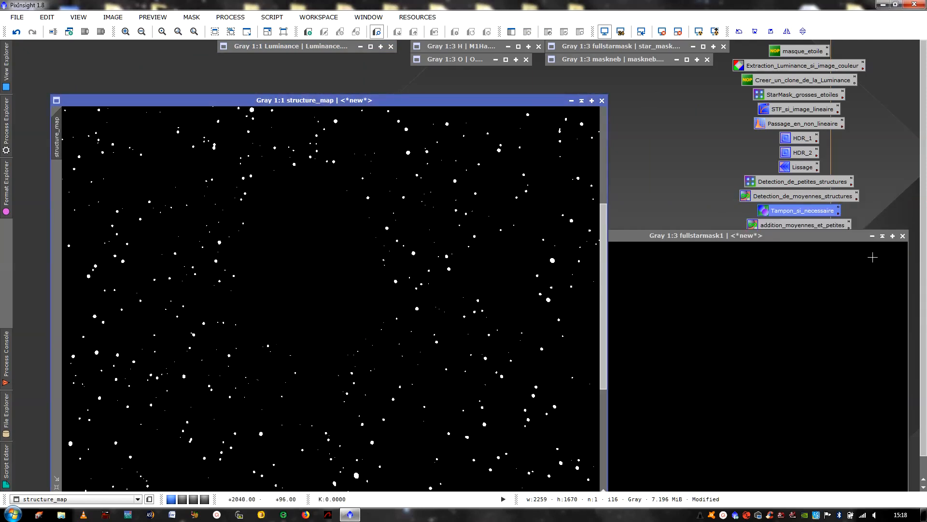
click(903, 236)
scroll(549, 261, up, 2)
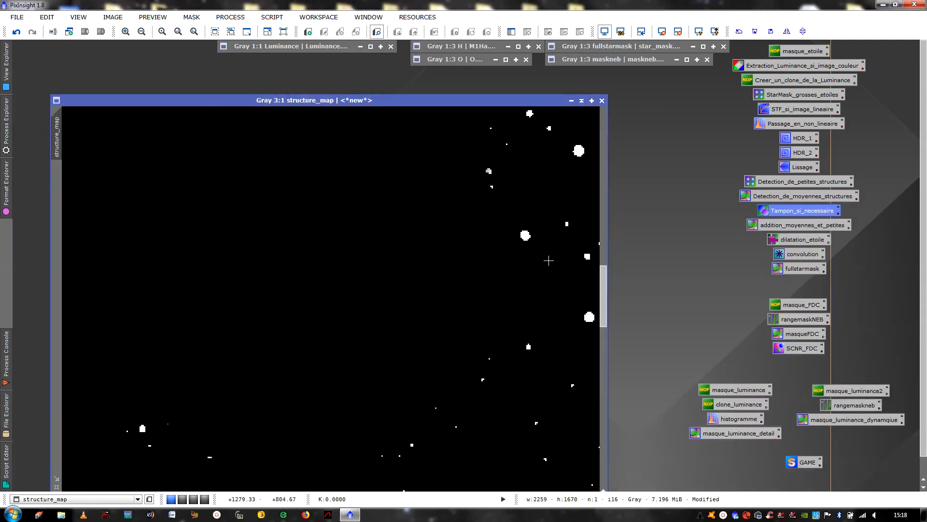
scroll(548, 261, down, 4)
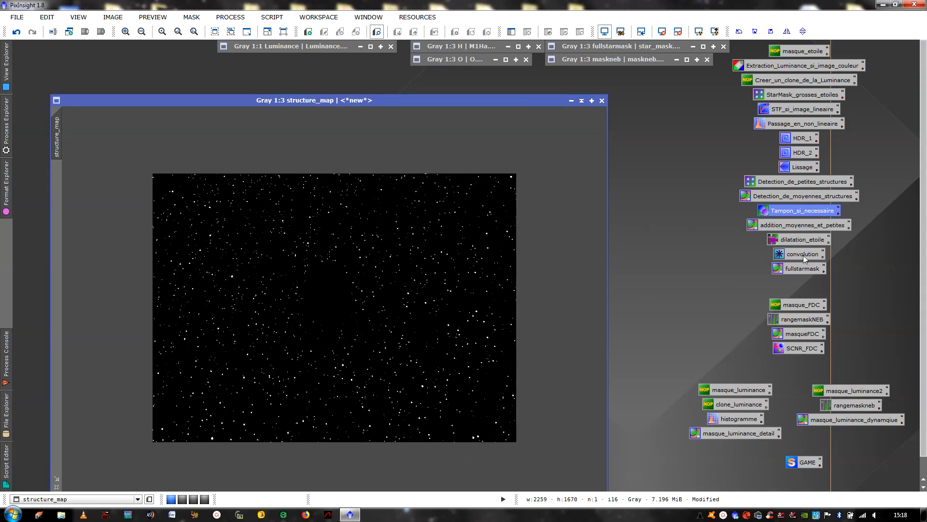
Apply the dilatation_etoile dilation to structure_map with amount 0.30 and a 5-pixel structuring element, and close the process.
double_click(795, 239)
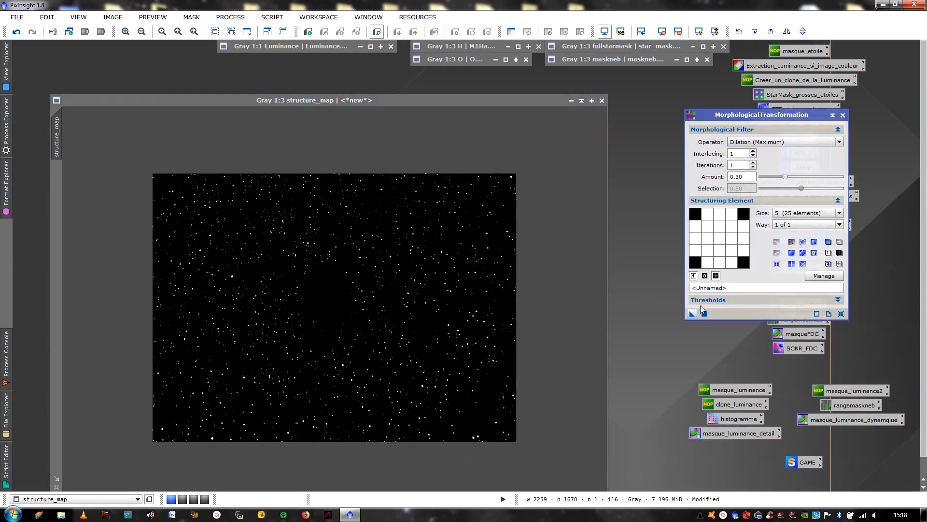
drag(693, 315, 459, 297)
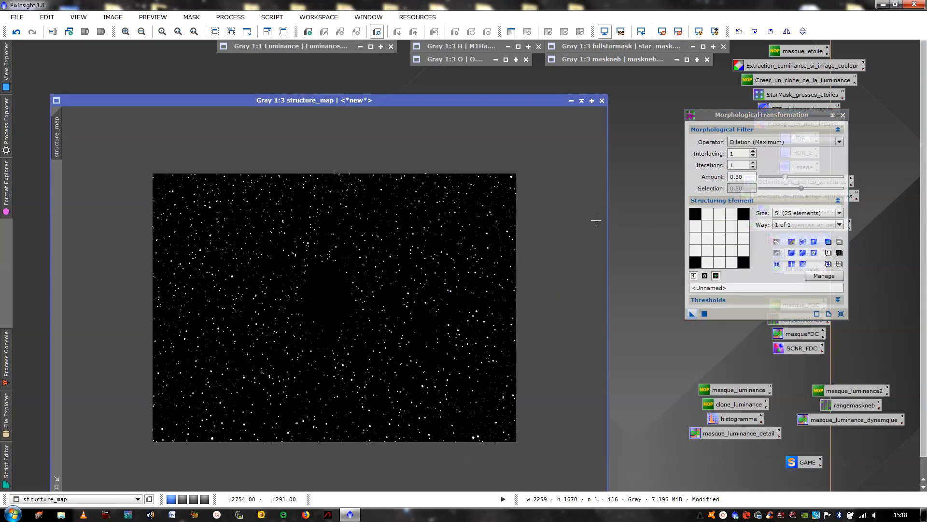
click(843, 115)
Soften structure_map with the convolution process icon at StdDev 2.00 and Shape 2.00, and close Convolution.
double_click(812, 257)
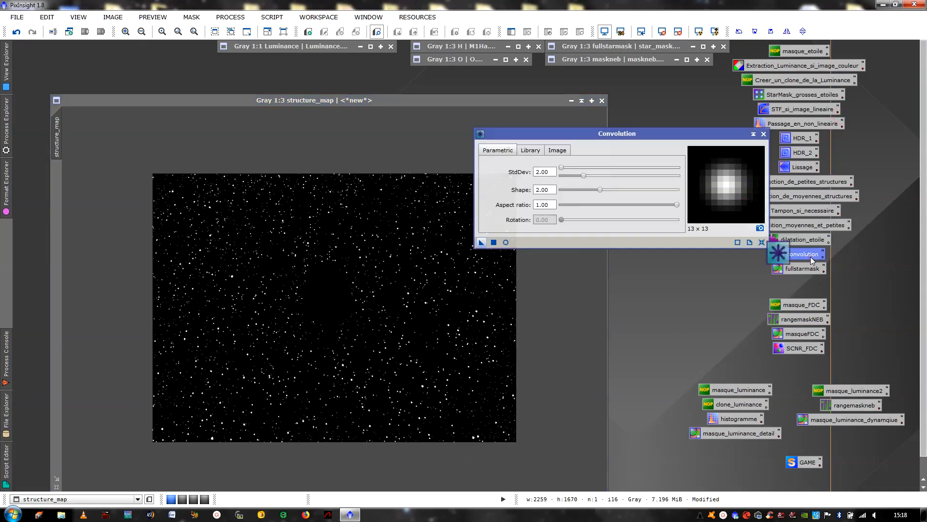
drag(482, 242, 415, 248)
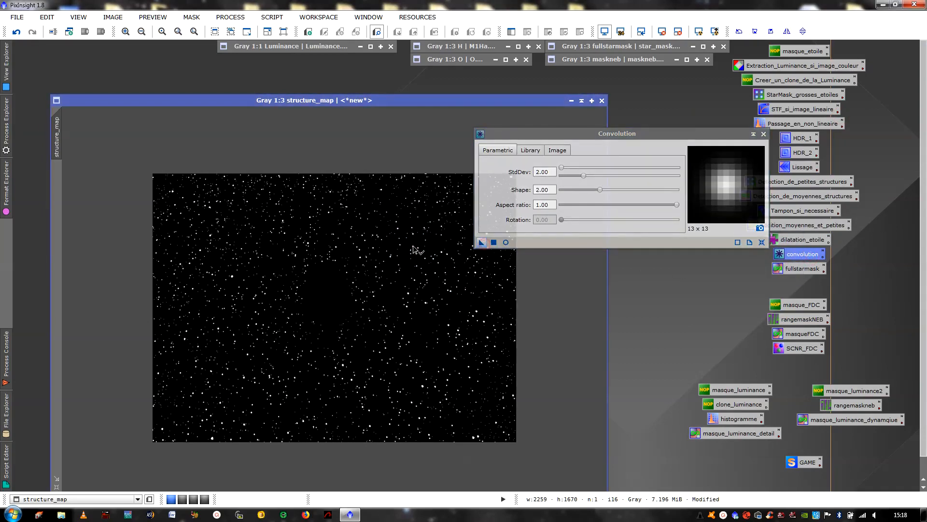
click(764, 134)
Examine the softened stars in structure_map up close and compare them with the existing fullstarmask image.
scroll(472, 182, up, 1)
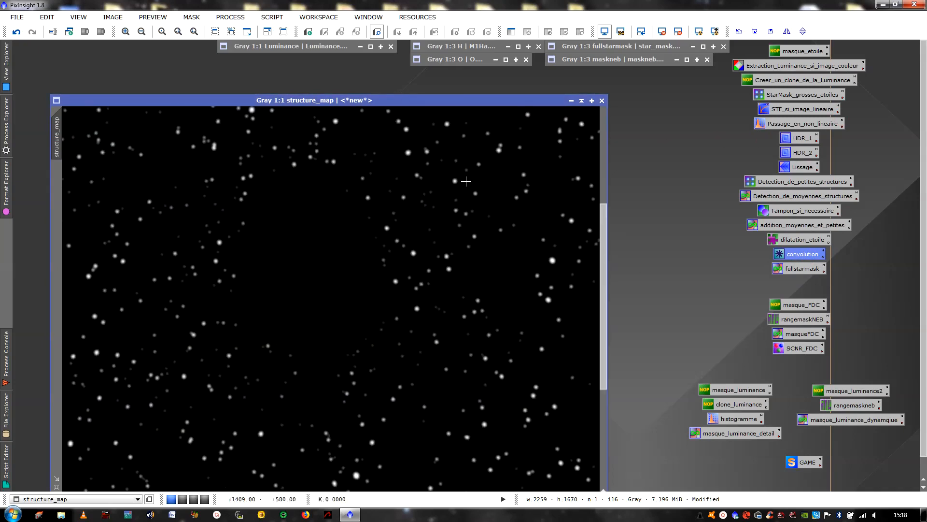
click(651, 50)
click(703, 46)
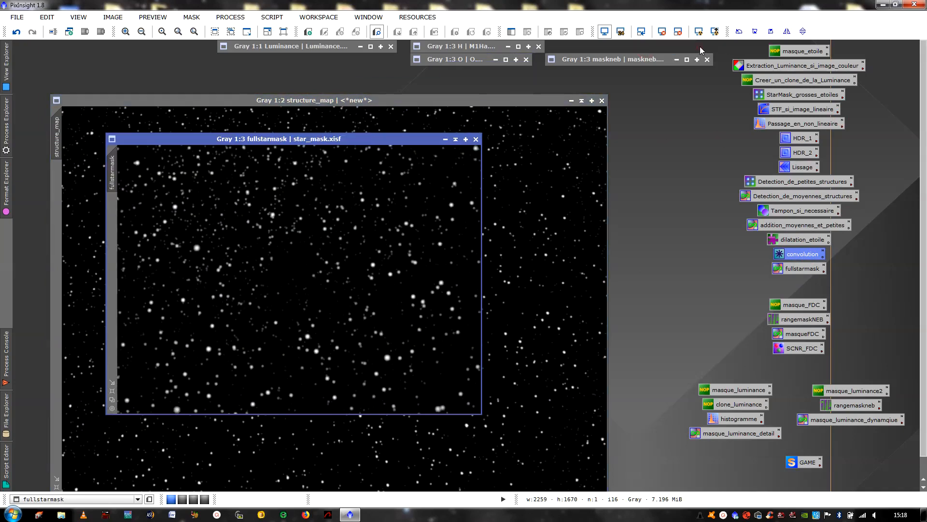
click(455, 140)
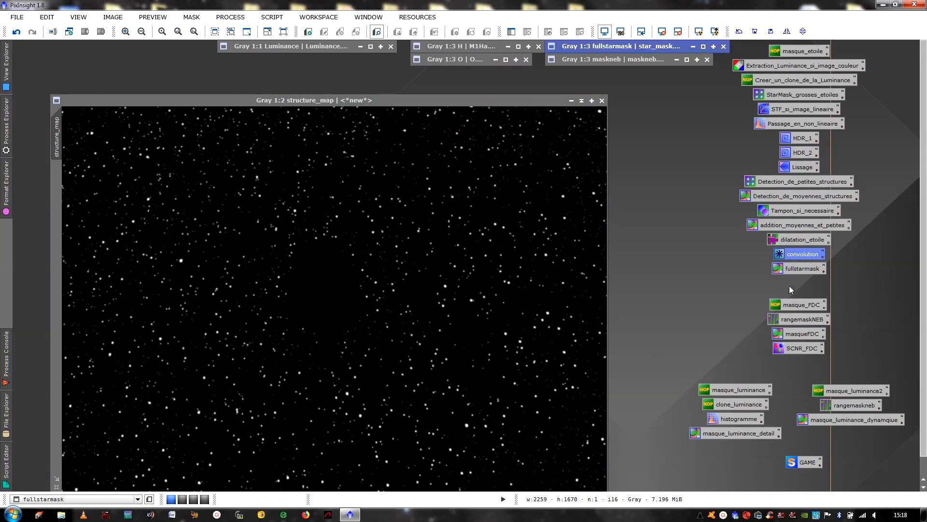
Open the fullstarmask PixelMath icon and replace its expression with fullstarmask+structure_map.
double_click(798, 268)
triple_click(807, 203)
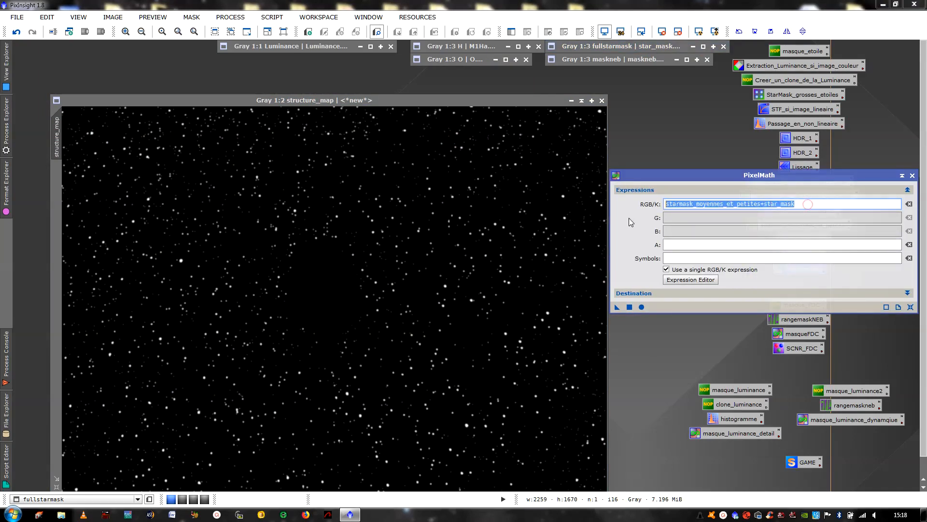
key(Delete)
click(706, 276)
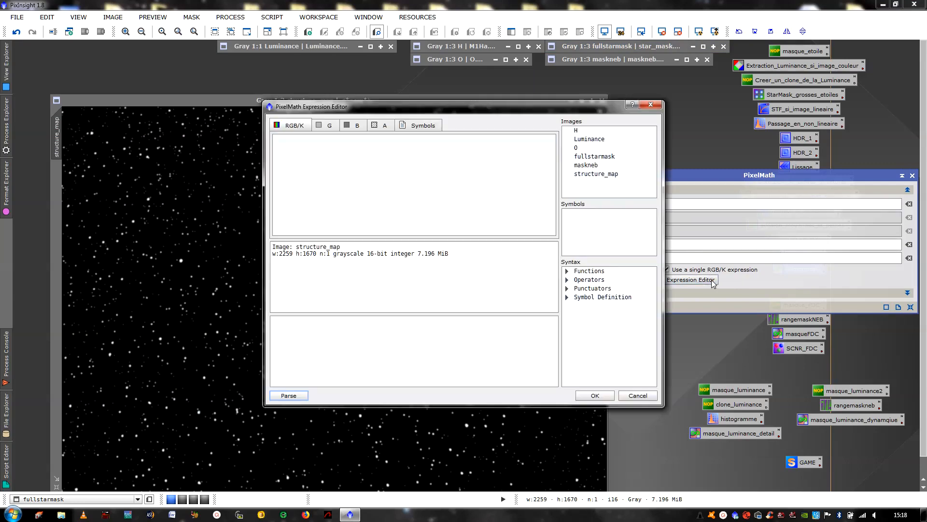
double_click(603, 158)
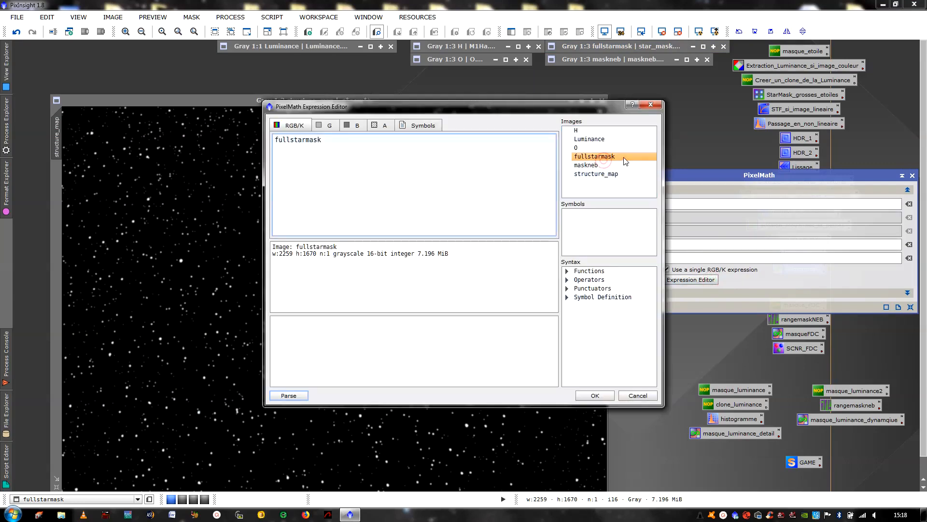
drag(577, 105, 552, 143)
double_click(572, 212)
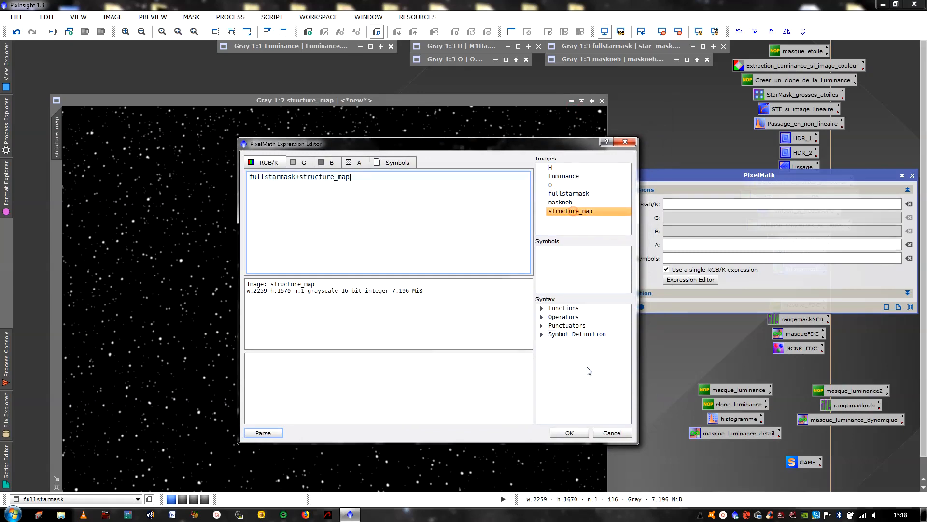
click(569, 432)
Execute the fullstarmask+structure_map expression to generate a new combined star mask image.
click(638, 312)
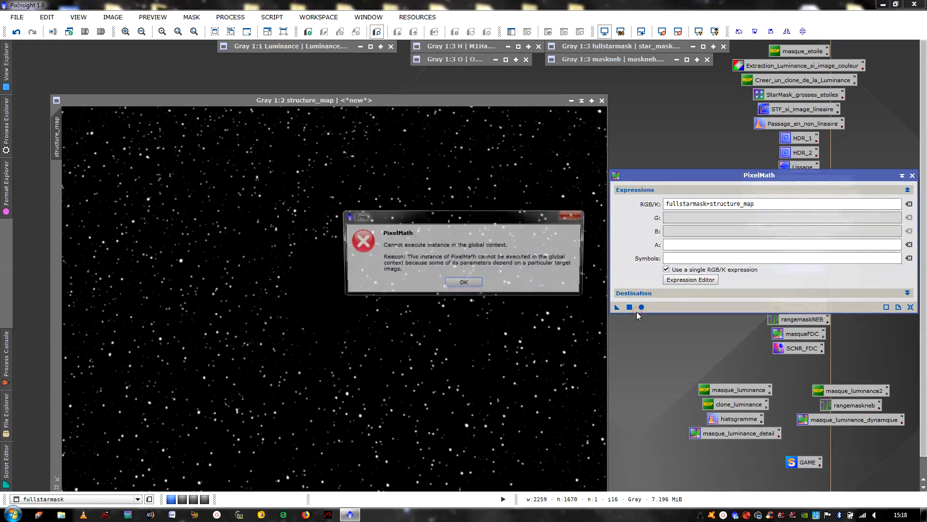
click(475, 280)
click(629, 307)
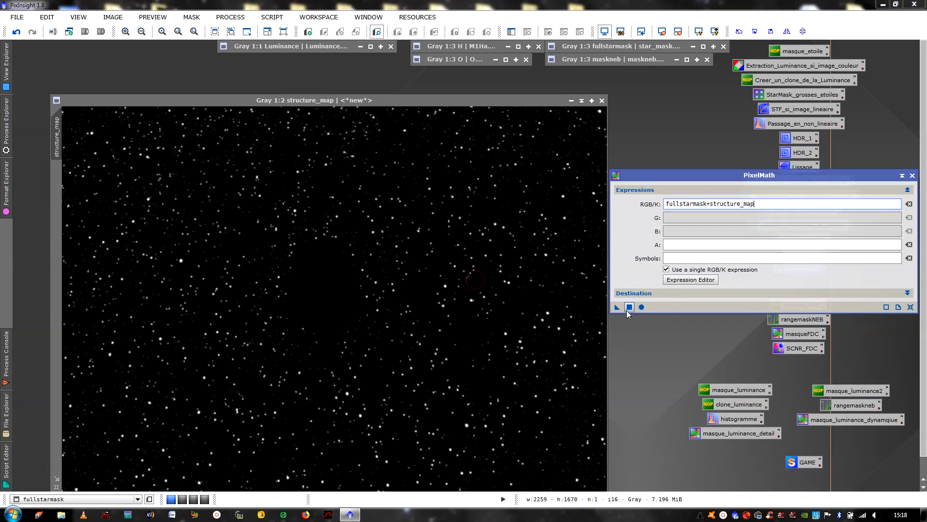
Close structure_map and the old fullstarmask image, discarding the unsaved structure_map data, and close PixelMath.
click(602, 101)
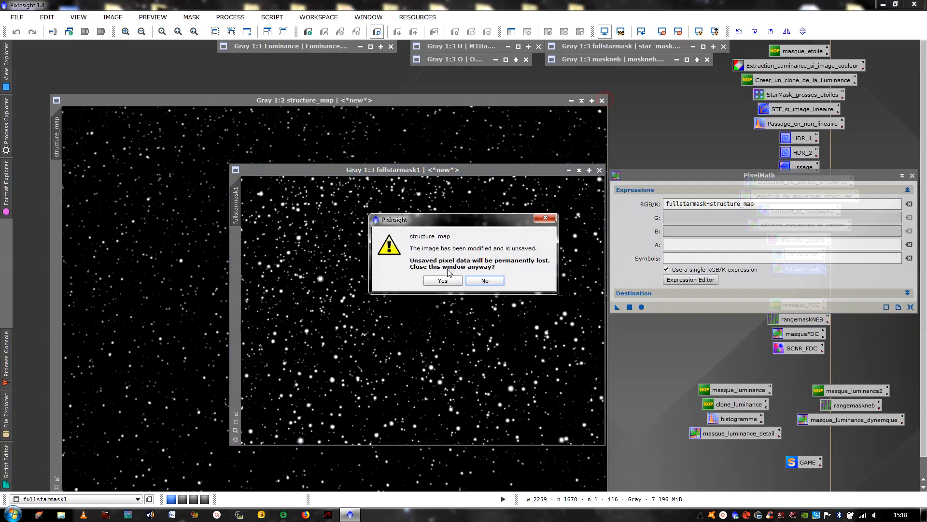
click(432, 280)
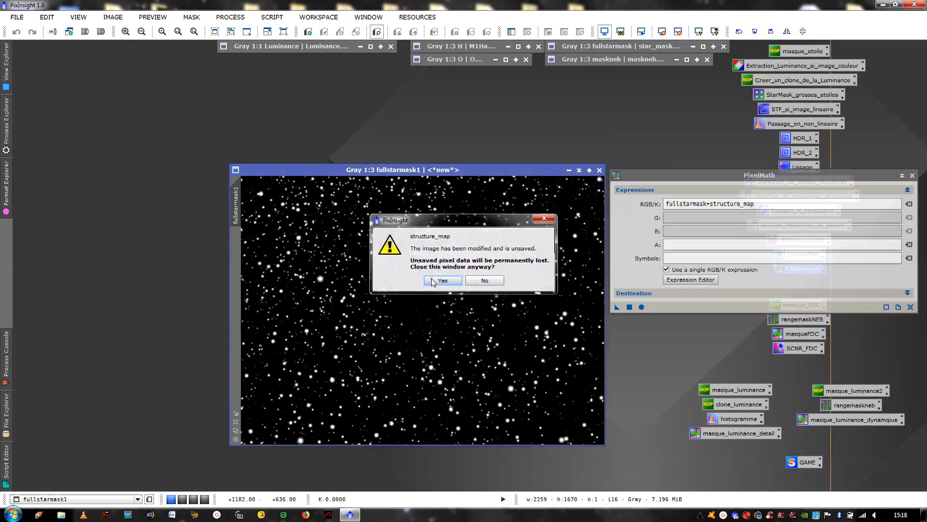
click(724, 47)
click(530, 287)
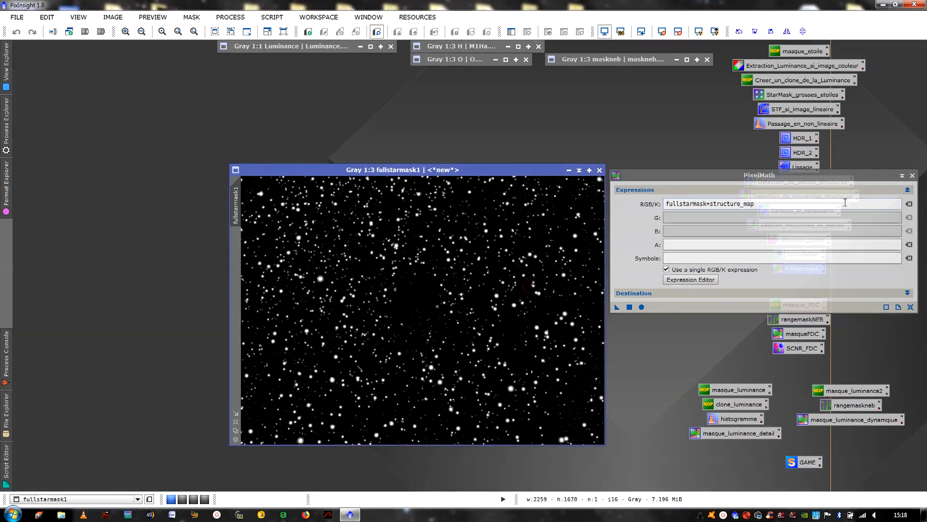
click(912, 176)
Rename the fullstarmask1 image as fullstarmask, then collapse its window and park it beside the other collapsed images.
right_click(528, 240)
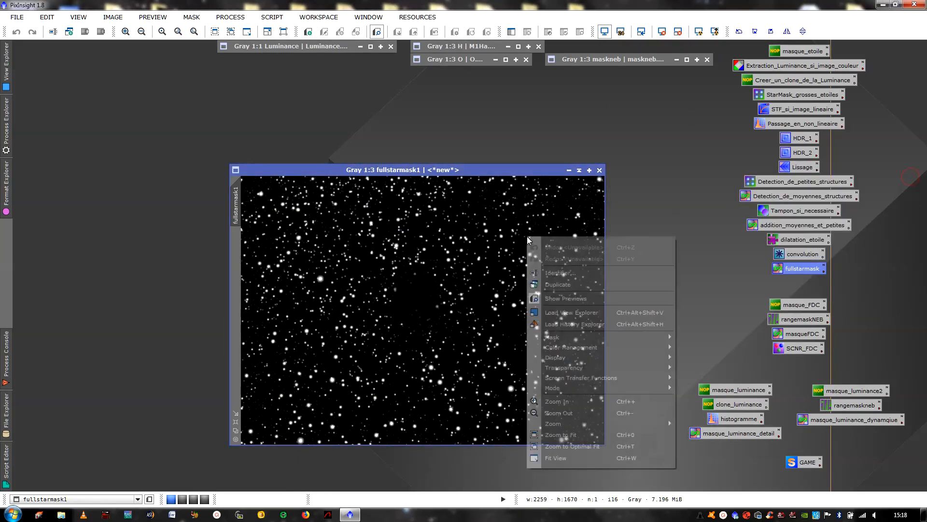
click(551, 272)
click(476, 261)
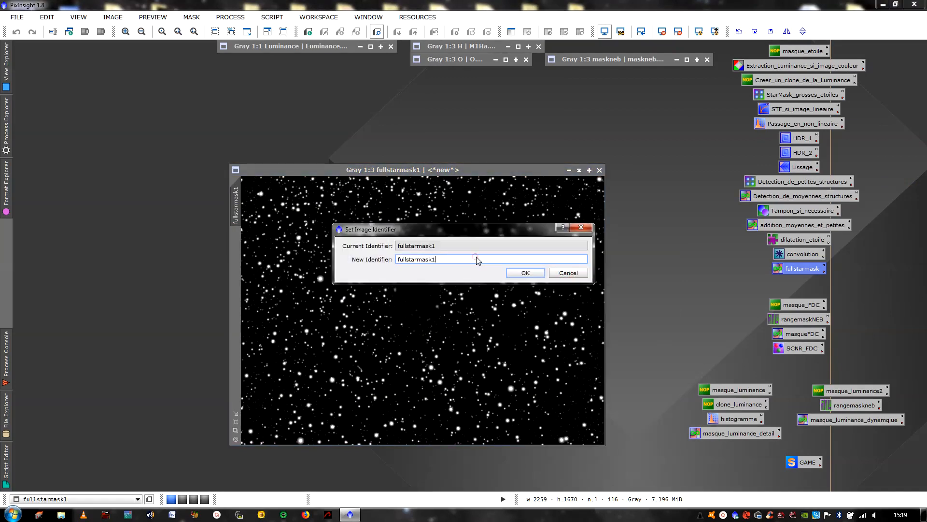
click(533, 272)
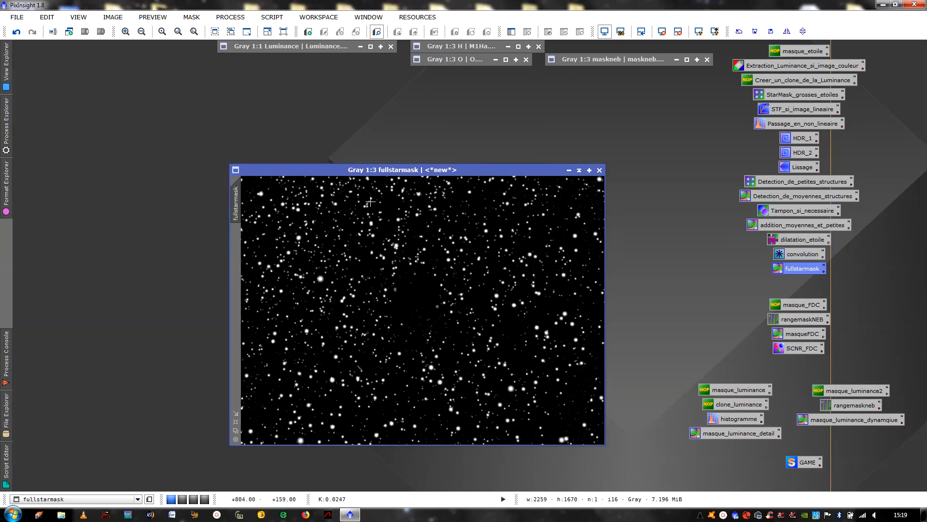
click(578, 171)
mouse_move(409, 304)
mouse_down()
mouse_move(632, 77)
mouse_move(622, 48)
mouse_up()
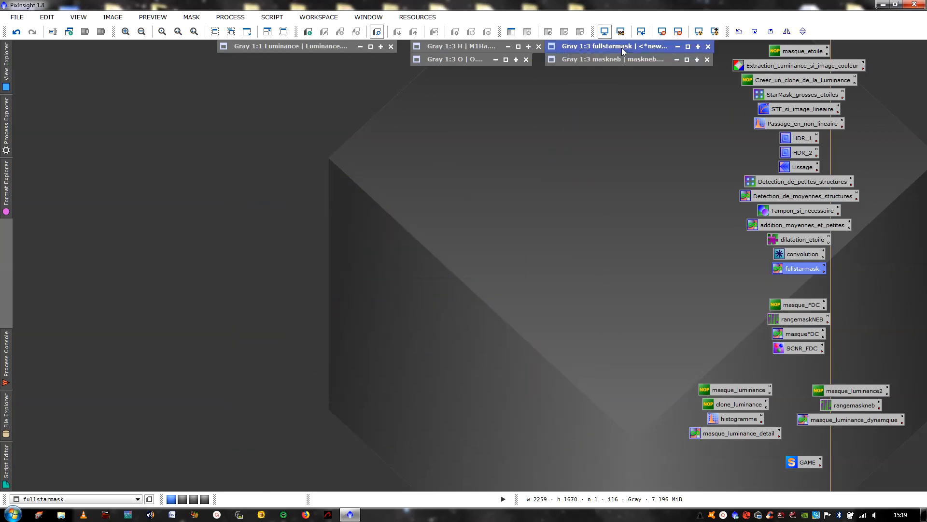
Restore the Luminance image, fit its window to the whole frame and reposition it in the workspace.
click(371, 47)
double_click(78, 334)
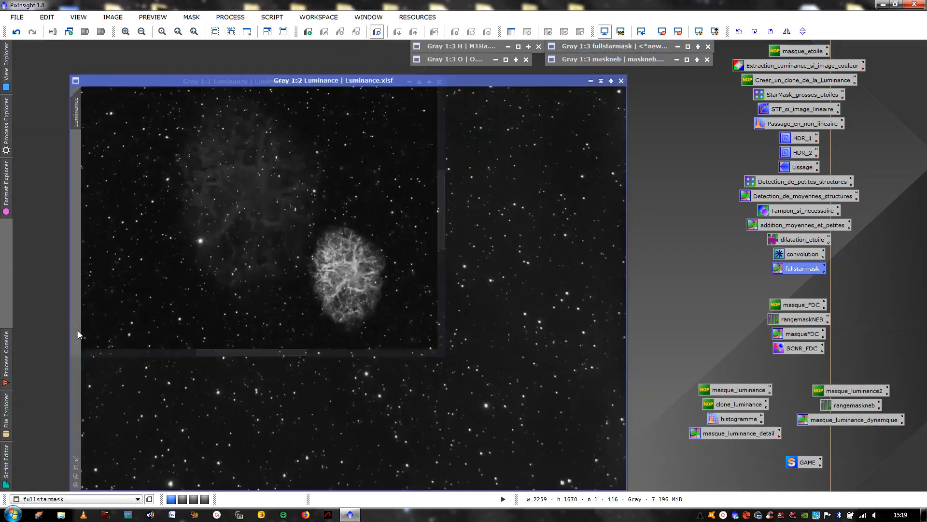
drag(436, 82, 396, 56)
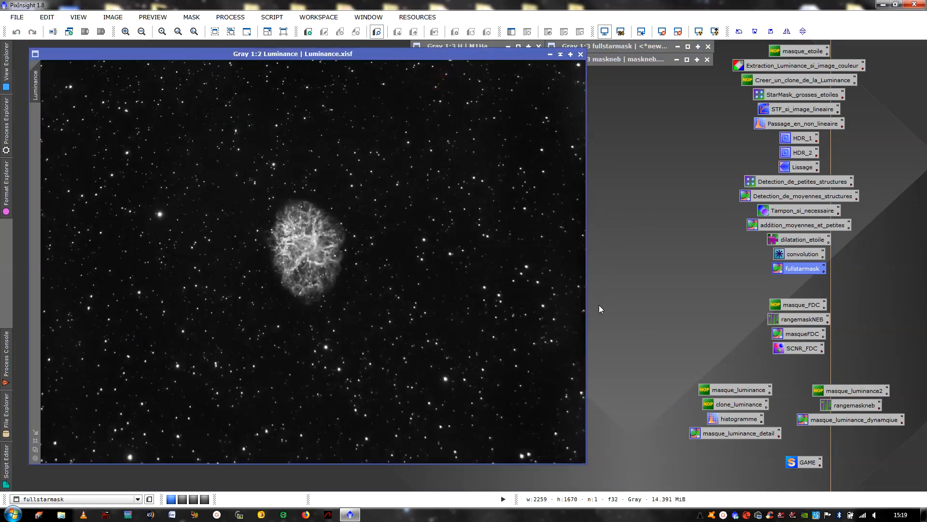
Read the rangemaskNEB note, then preview RangeSelection on Luminance with screening enabled and set the upper limit to 0.14.
click(828, 321)
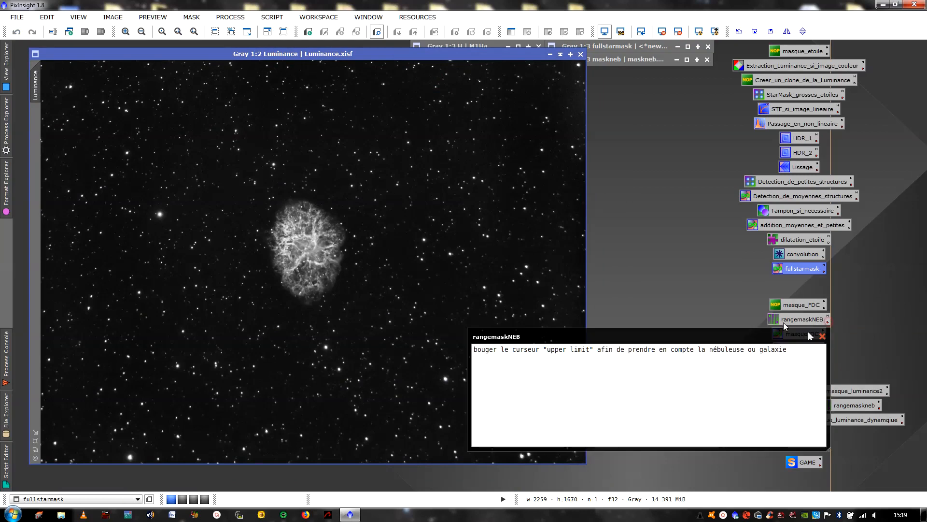
click(823, 335)
double_click(807, 322)
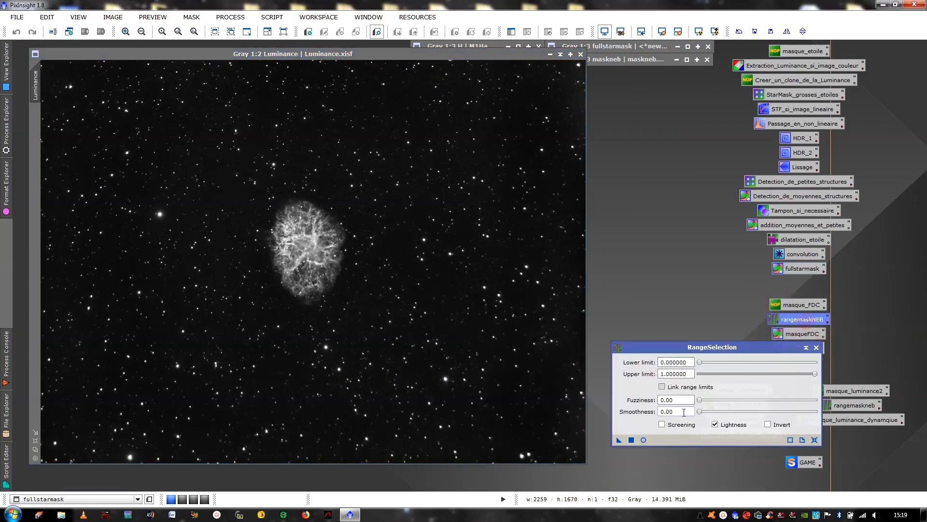
click(644, 439)
click(663, 425)
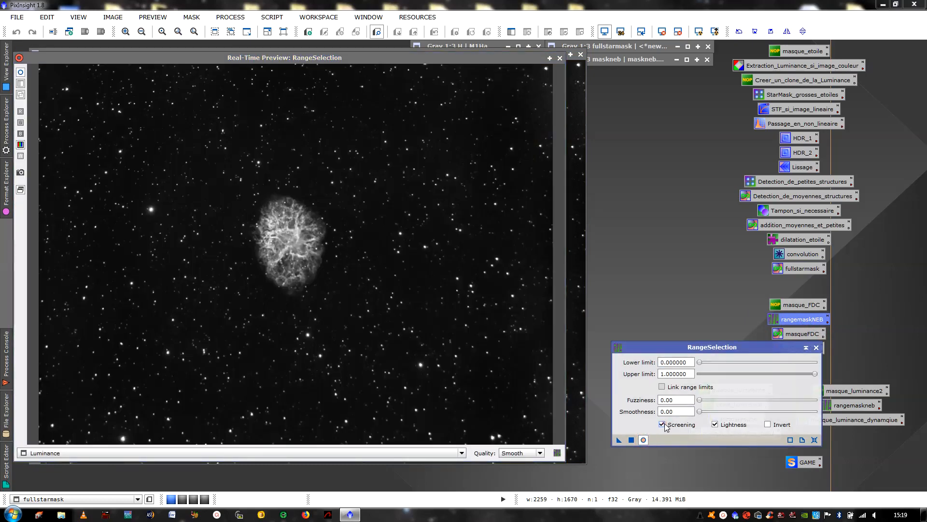
drag(816, 372, 718, 374)
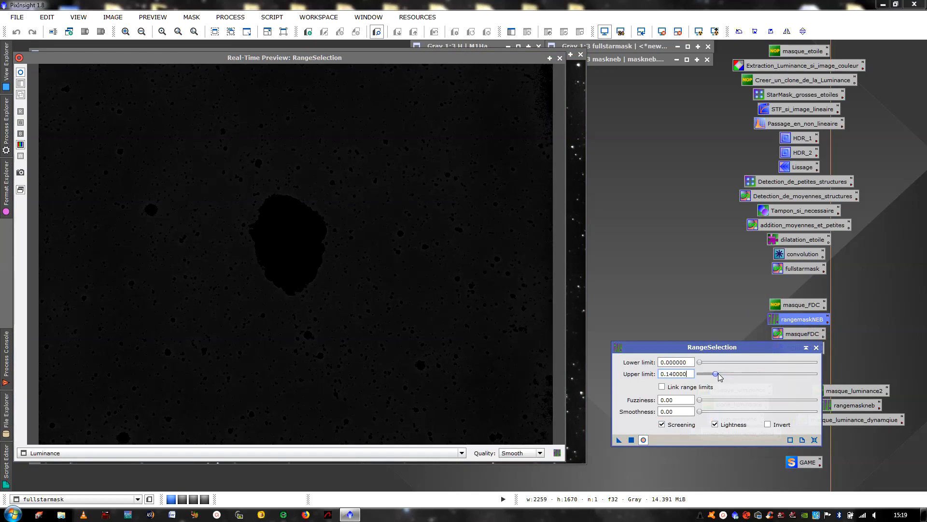
Disable screening, set the RangeSelection smoothness to 34.5, and generate the range mask from Luminance.
click(683, 425)
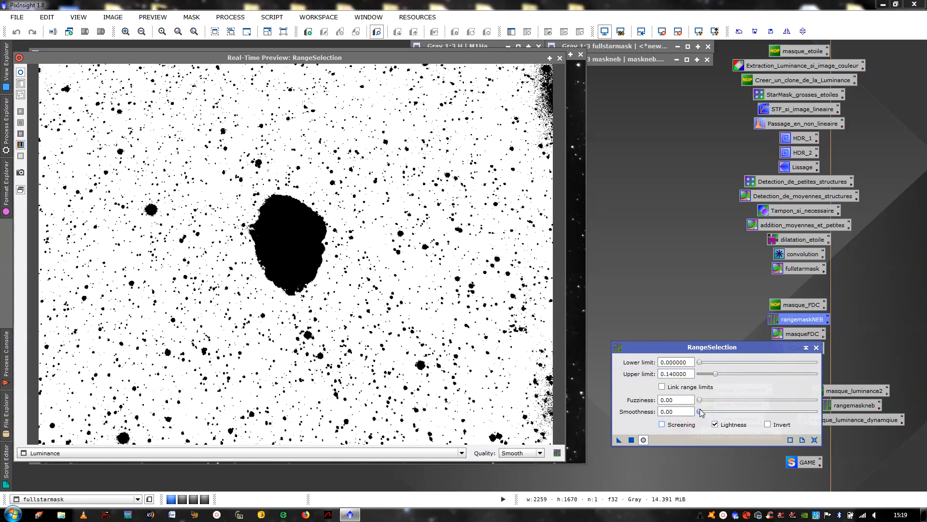
drag(699, 411, 739, 417)
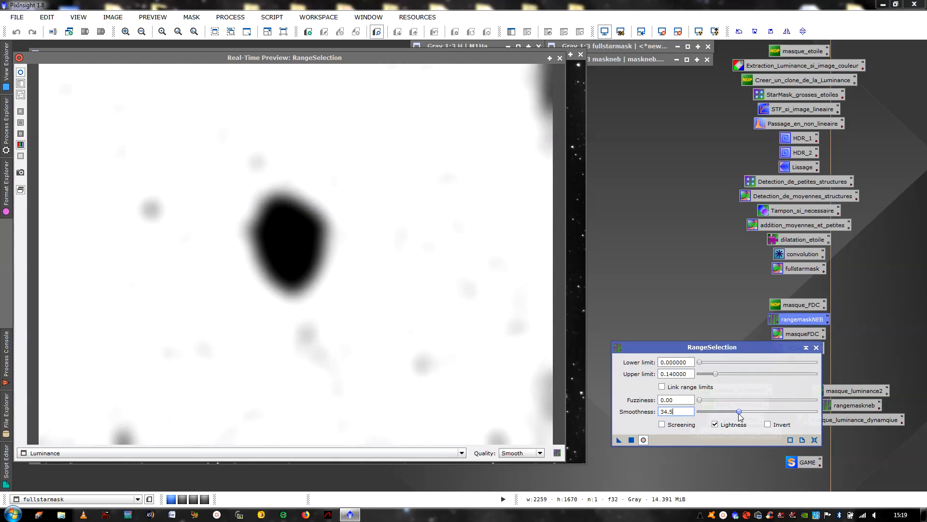
click(631, 440)
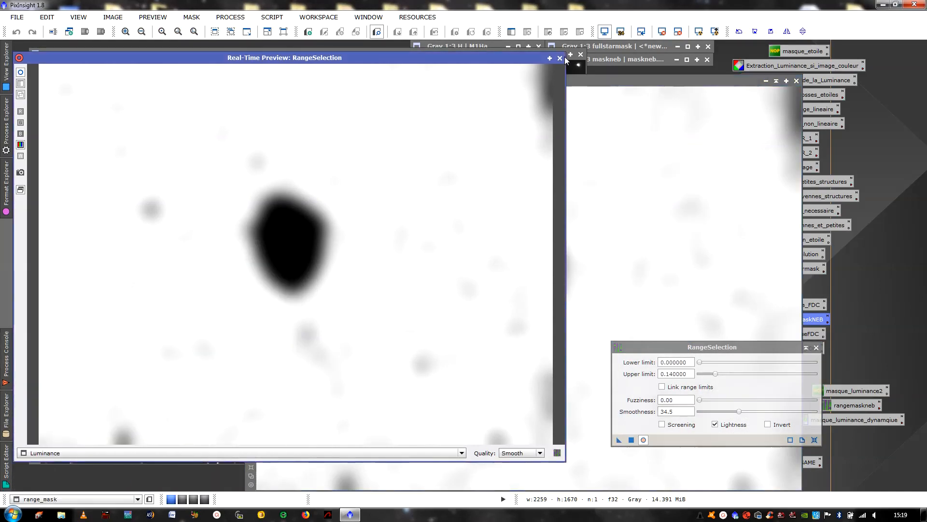
Close the real-time preview, reposition the range_mask window away from the process icons, and close RangeSelection.
click(560, 58)
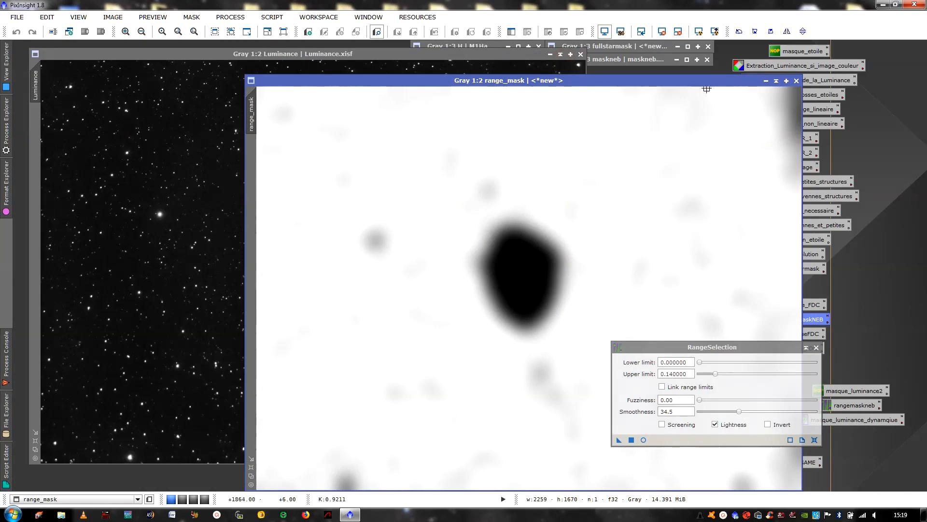
drag(709, 78, 599, 70)
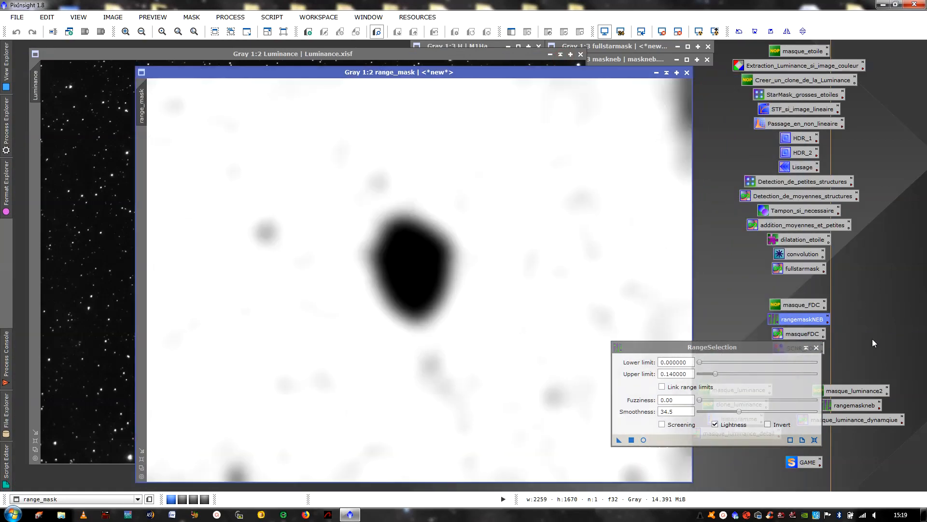
click(820, 346)
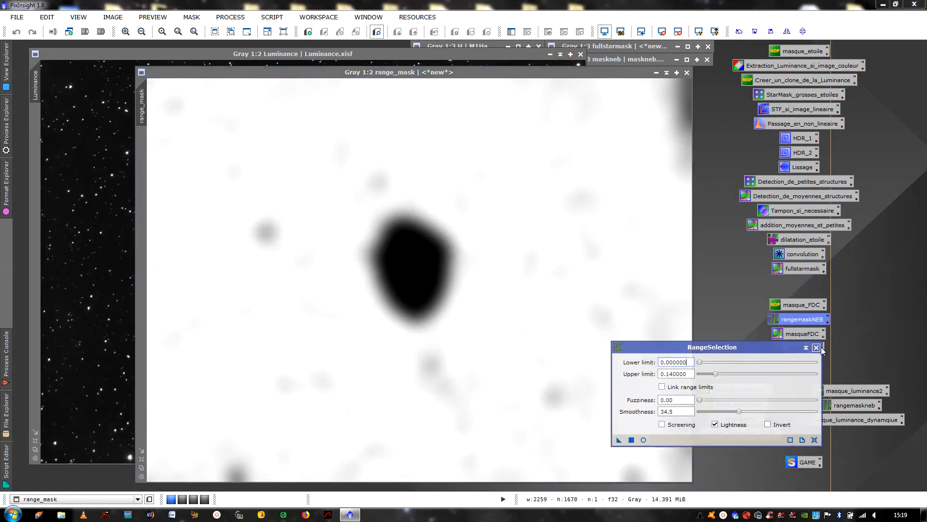
click(816, 347)
Create the masqueFDC image with its PixelMath expression range_mask-fullstarmask, and close the range_mask image.
double_click(804, 337)
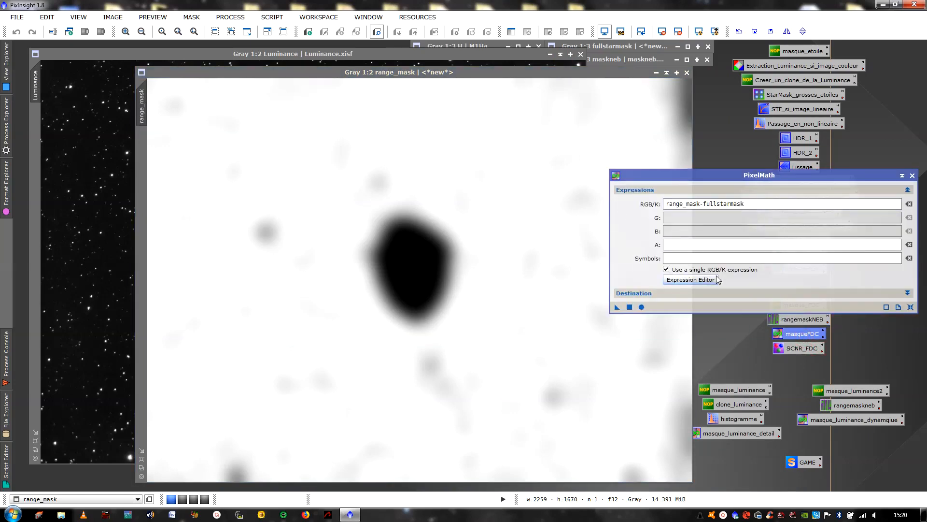
click(629, 307)
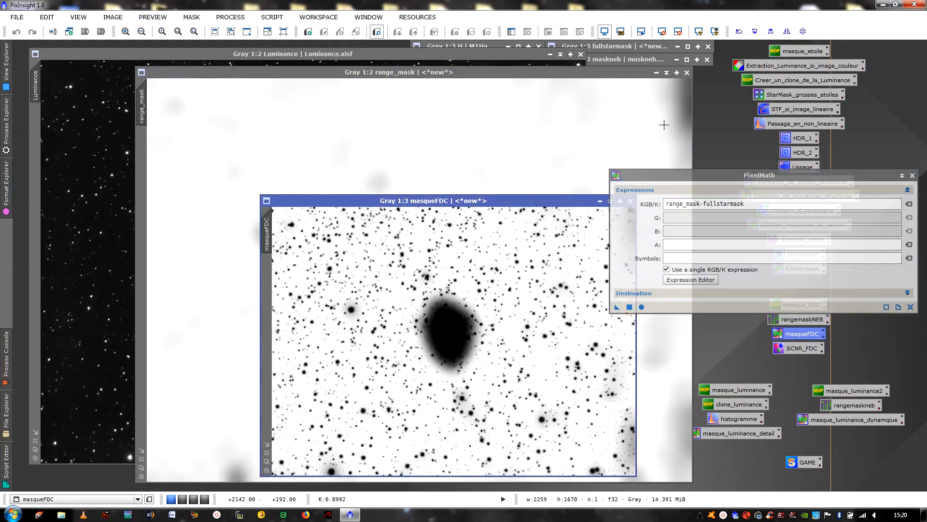
click(687, 72)
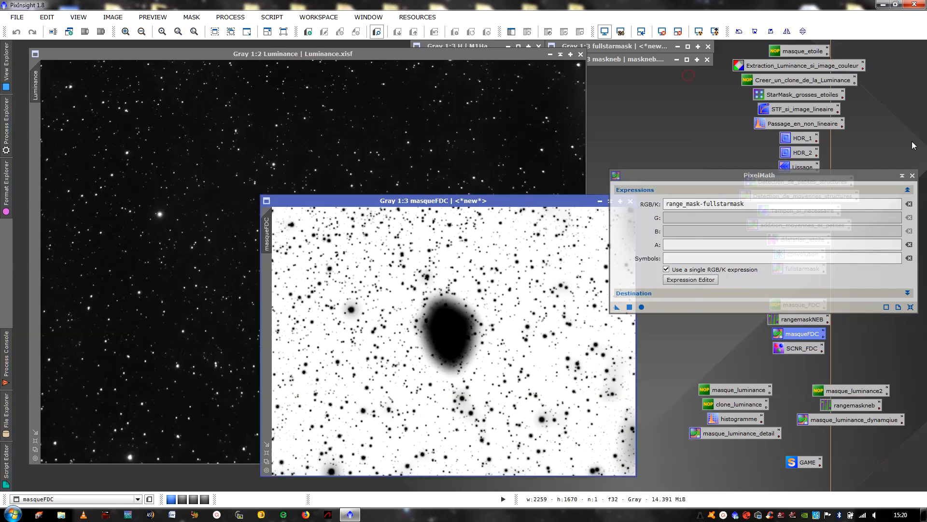
Close PixelMath, then collapse masqueFDC and Luminance, parking masqueFDC beneath the maskneb title bar.
click(912, 176)
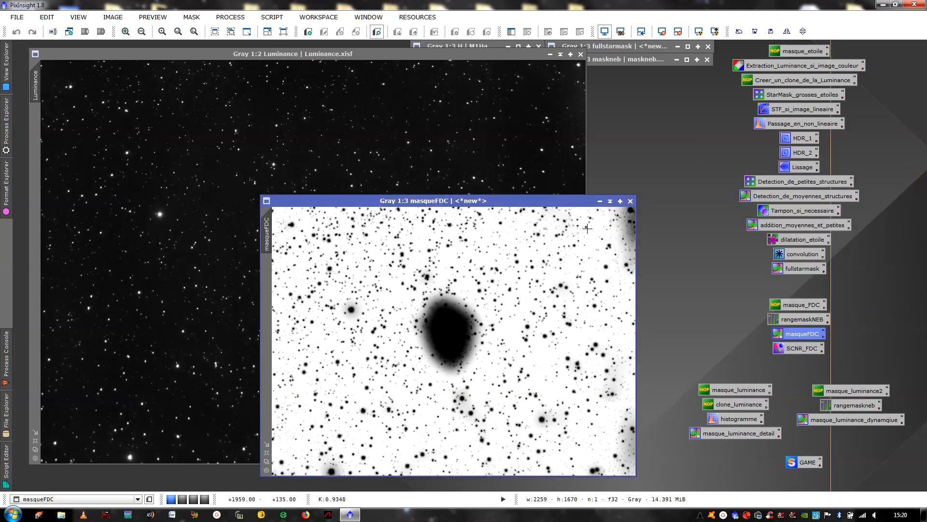
click(610, 201)
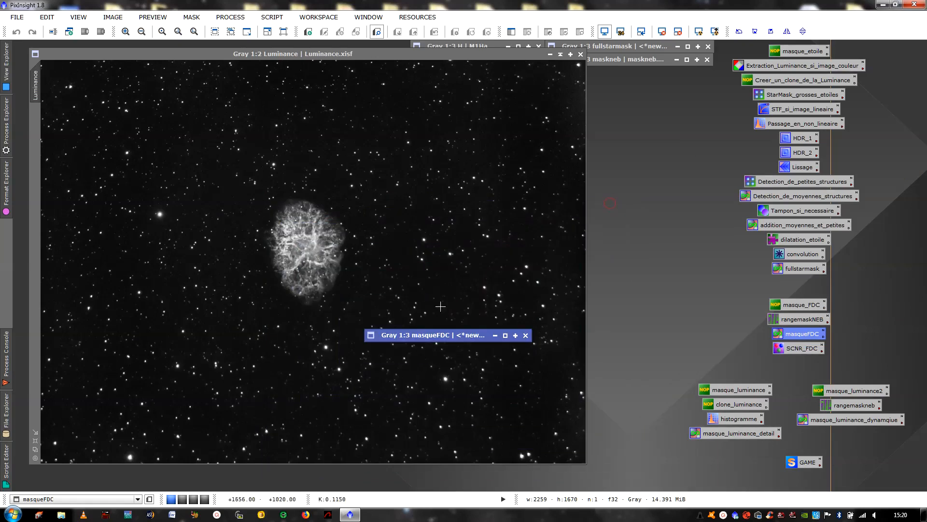
mouse_move(419, 337)
mouse_down()
mouse_move(594, 74)
mouse_move(606, 81)
mouse_move(604, 74)
mouse_up()
click(575, 78)
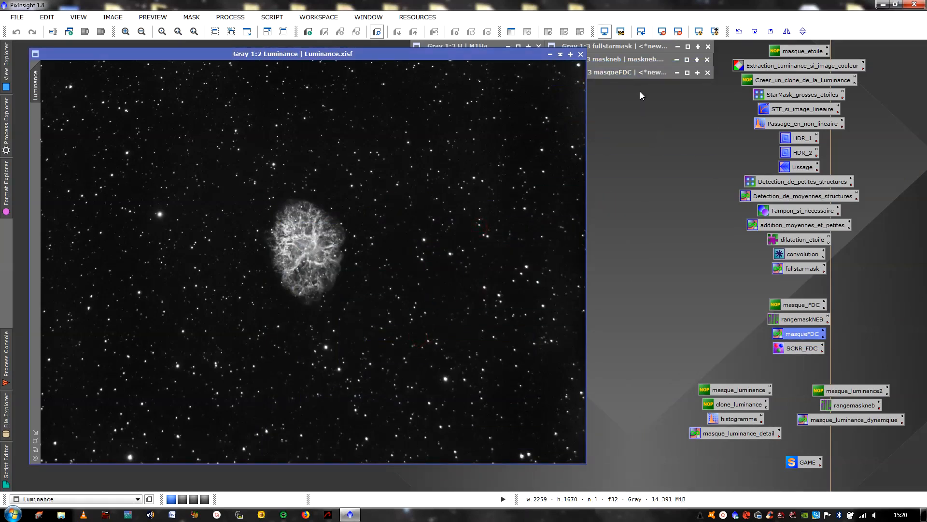
click(560, 55)
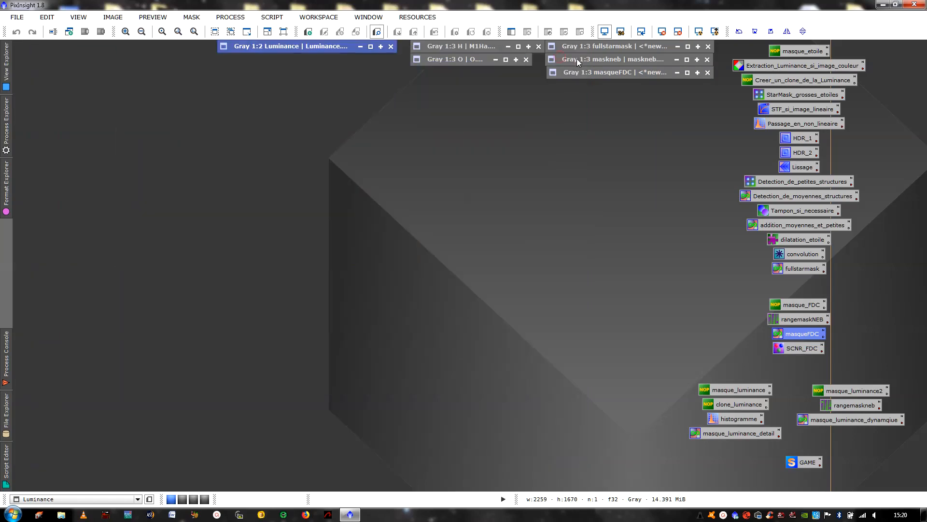
Expand fullstarmask, maskneb and masqueFDC to review the three masks, then collapse them again.
click(627, 47)
click(688, 46)
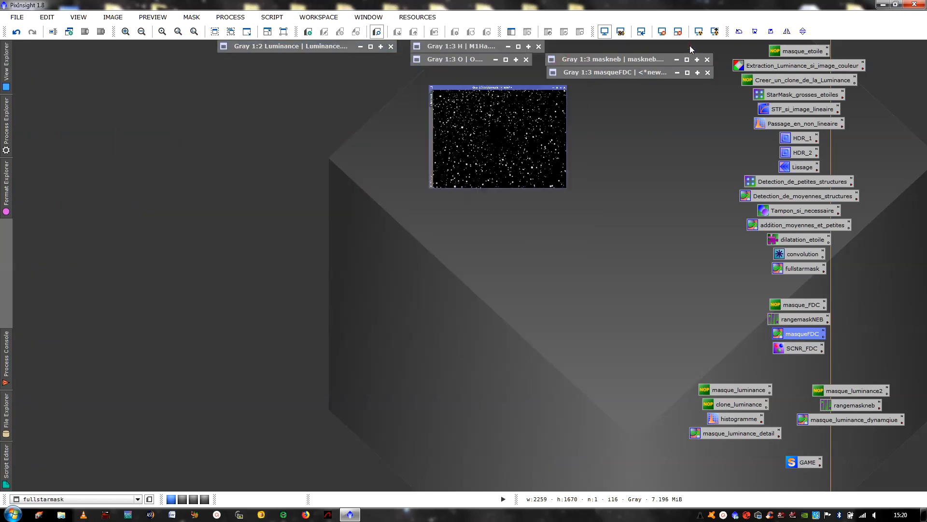
click(687, 62)
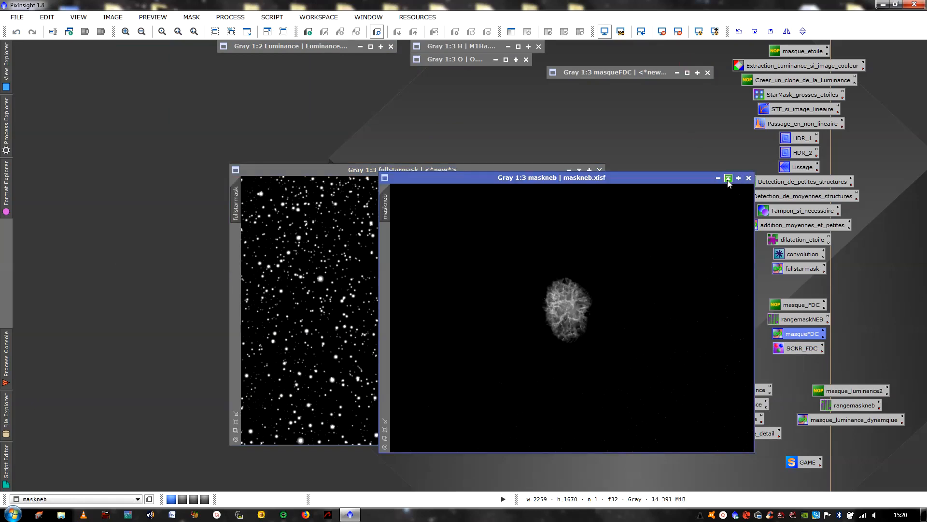
click(728, 178)
click(686, 72)
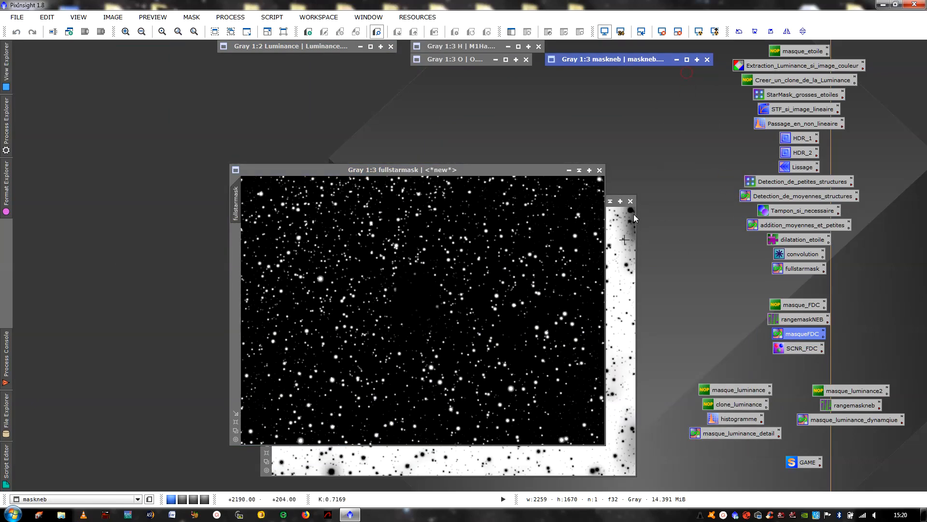
click(610, 201)
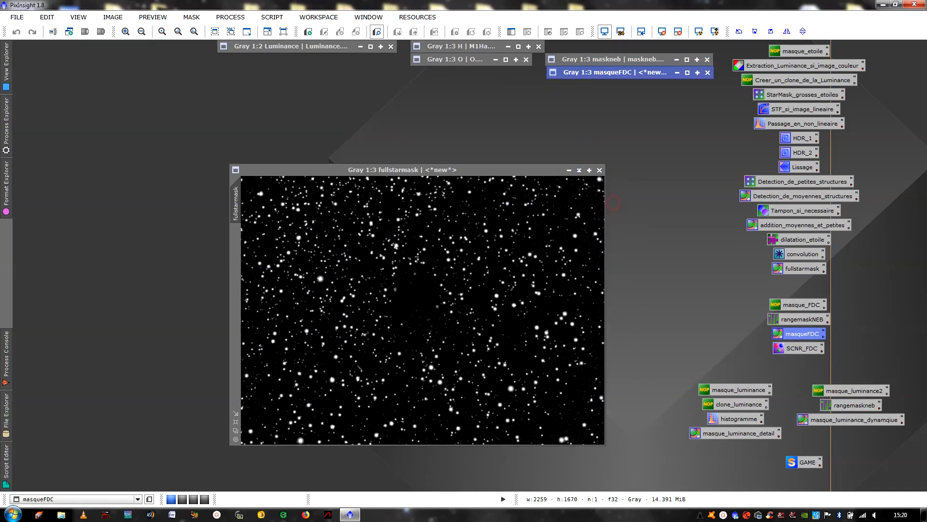
click(579, 172)
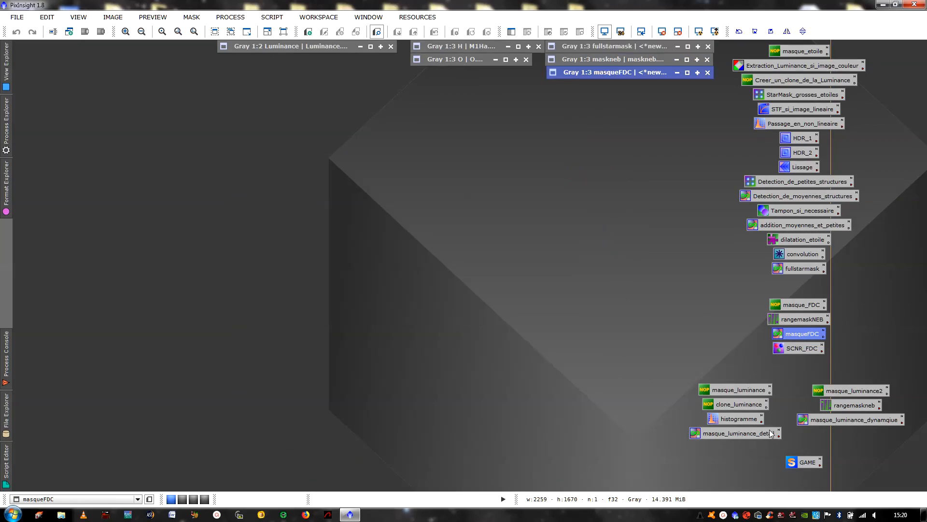
Check the masque_luminance_detail PixelMath expression, then duplicate the Luminance image and collapse the original.
double_click(736, 434)
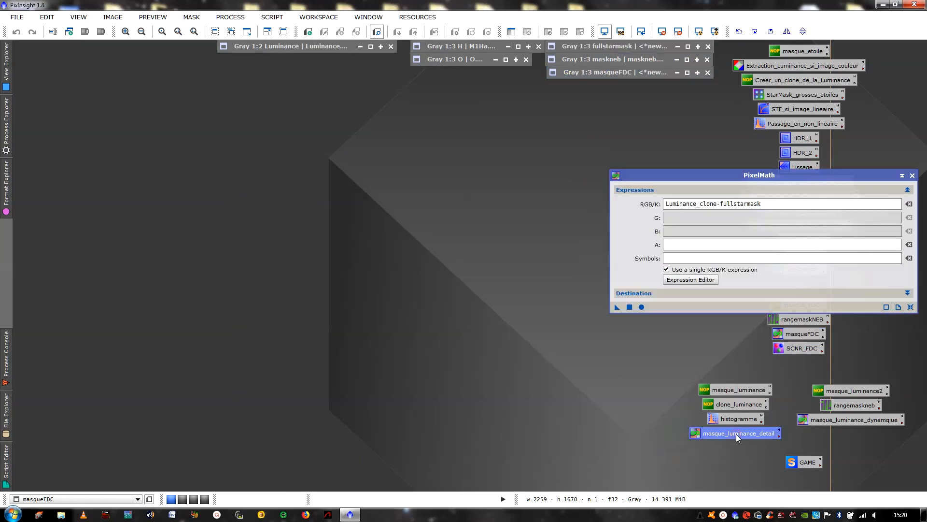
click(912, 176)
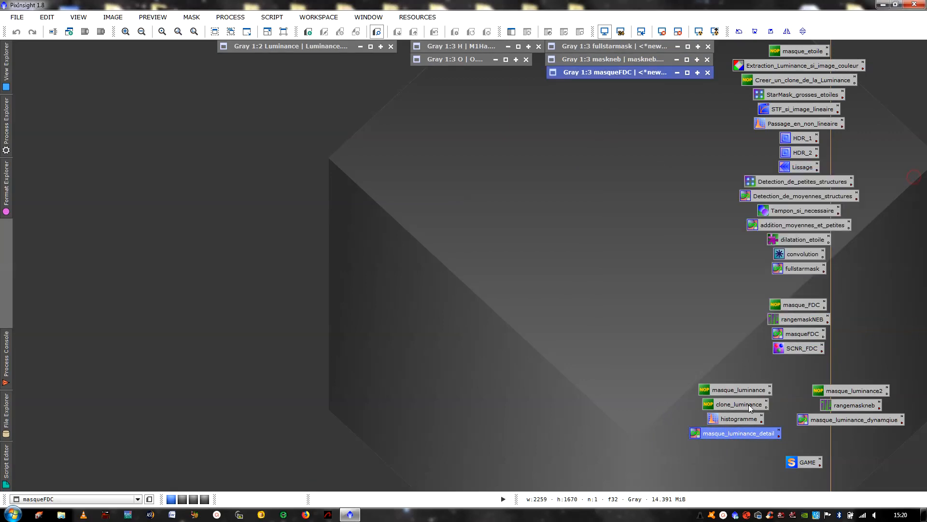
click(371, 46)
right_click(383, 145)
click(414, 194)
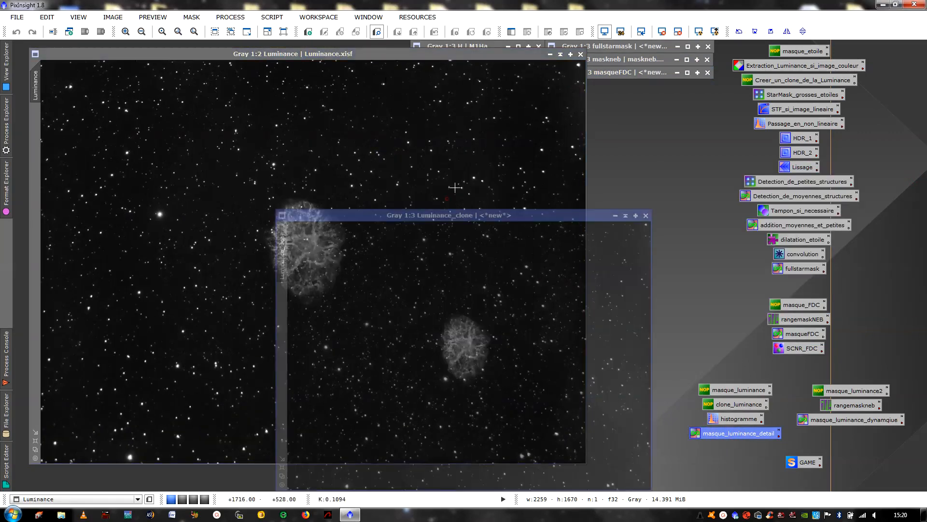
key(ctrl+alt+s)
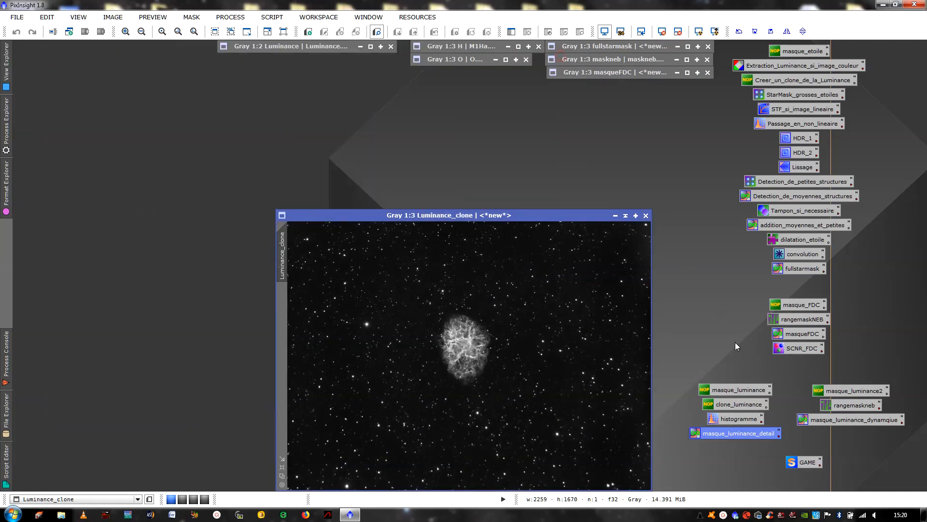
Apply the histogramme HistogramTransformation to Luminance_clone with the shadows clipping at 0.09620253, checking it in a real-time preview.
double_click(735, 419)
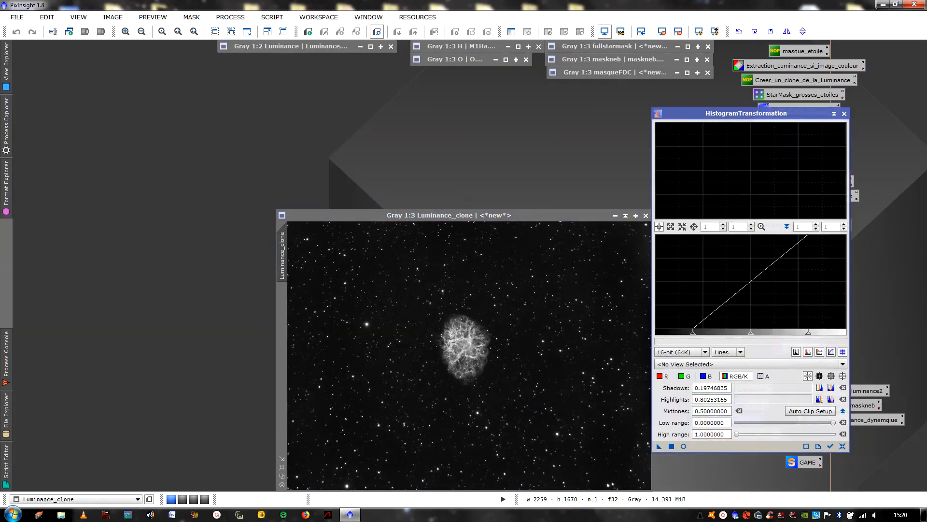
drag(511, 215, 457, 151)
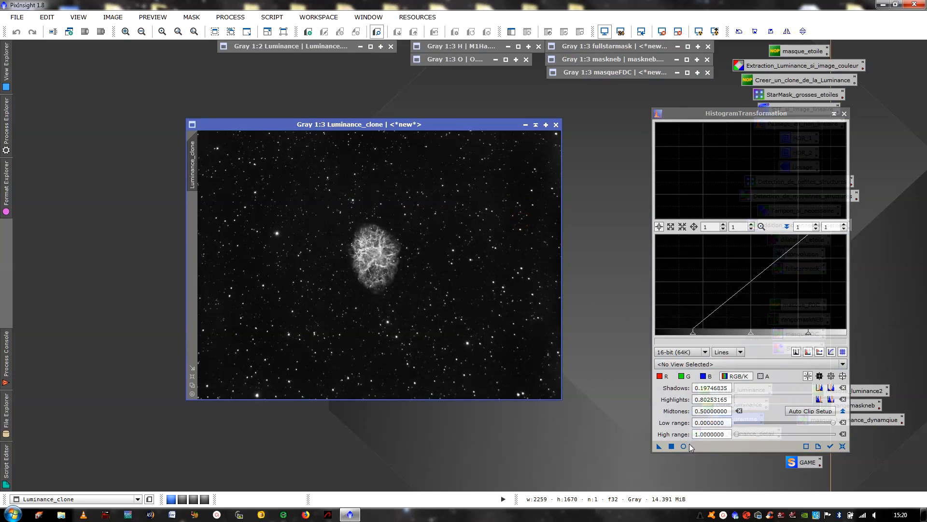
click(684, 446)
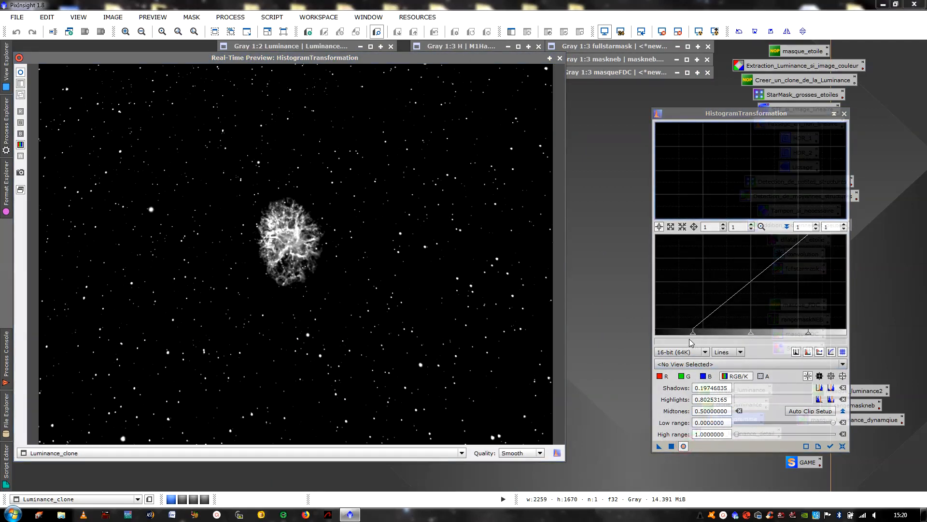
drag(695, 333, 674, 337)
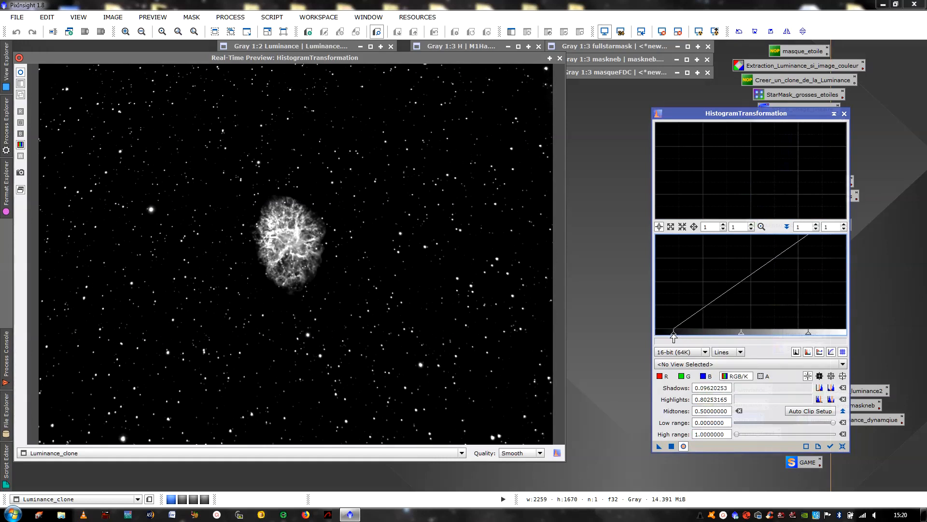
click(671, 445)
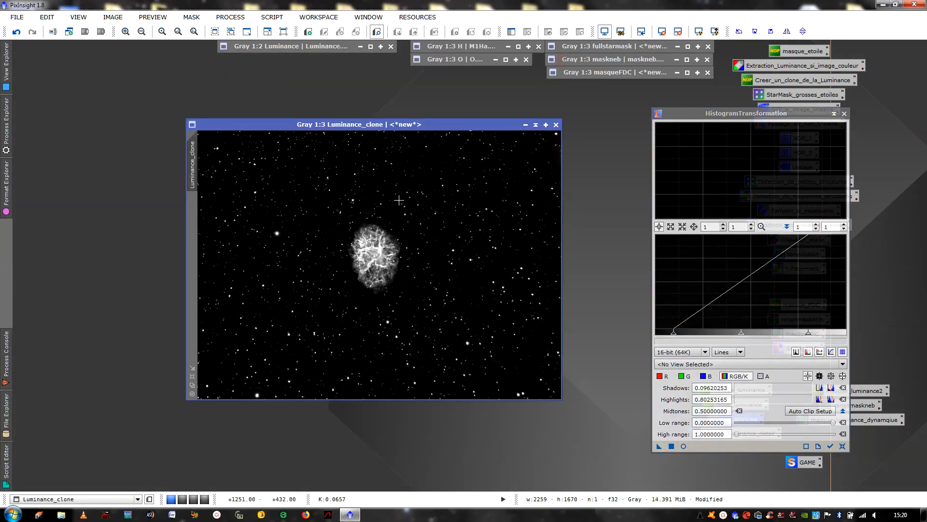
click(845, 114)
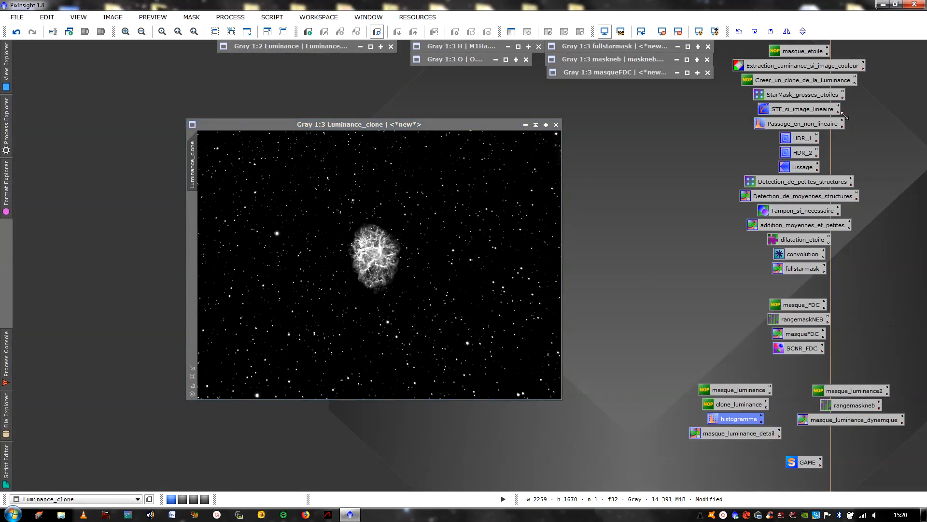
Generate the masqueluminancedetail image with the PixelMath expression Luminance_clone-fullstarmask, then close the resulting image.
double_click(756, 434)
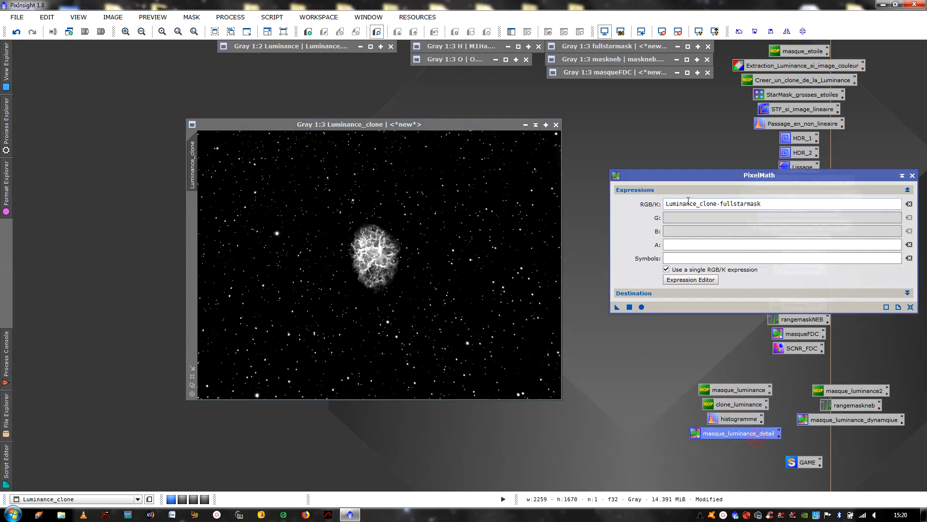
click(630, 307)
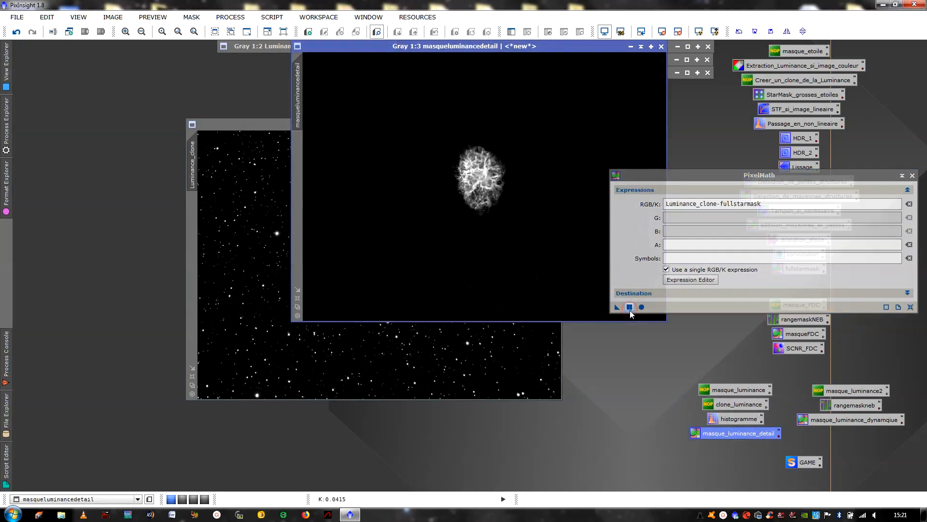
drag(581, 45, 580, 148)
click(660, 150)
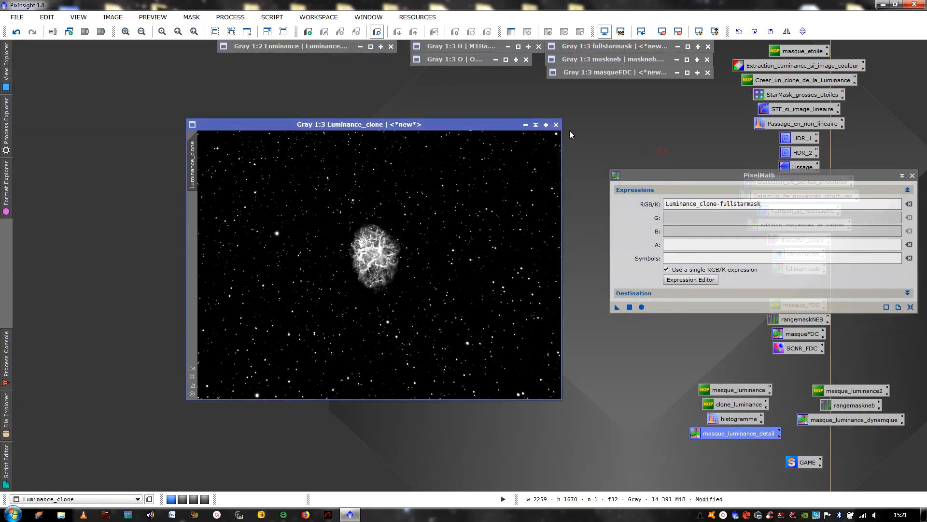
Close Luminance_clone without saving, then clear the workspace by collapsing Luminance and closing PixelMath.
click(556, 124)
click(454, 281)
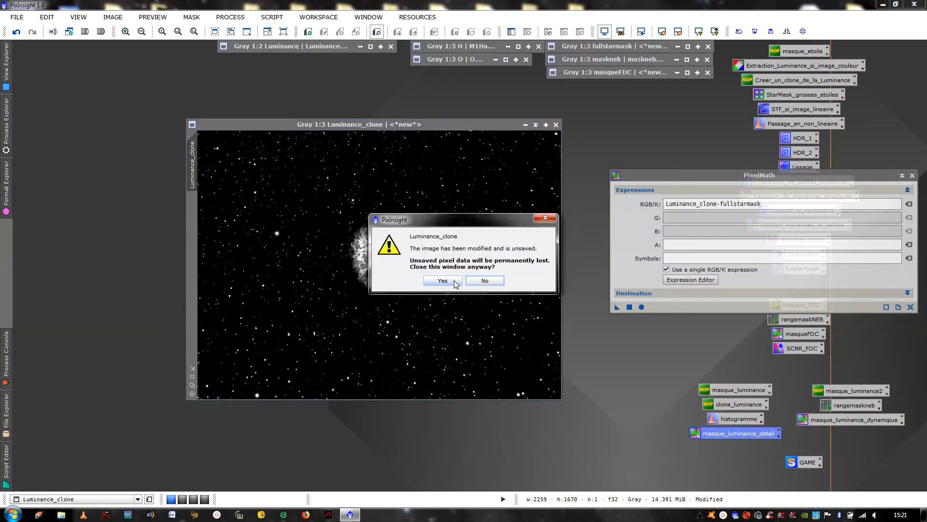
click(551, 54)
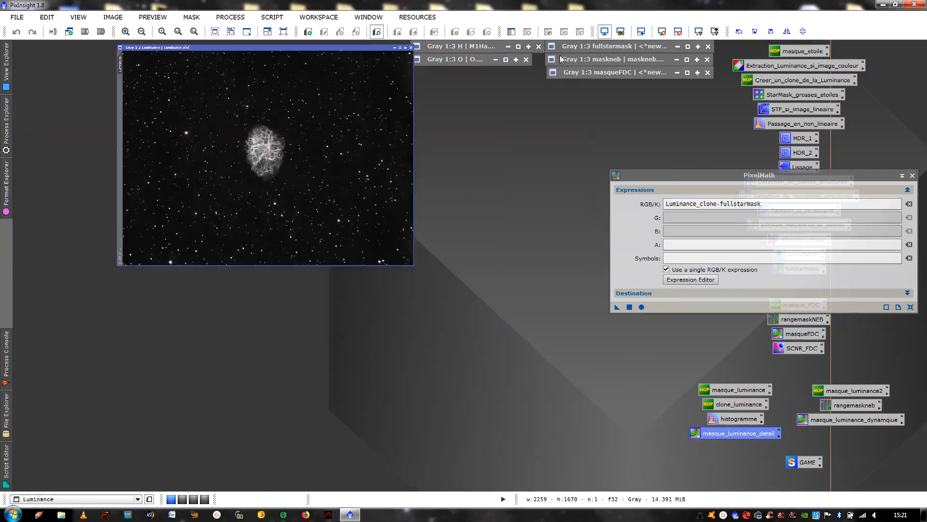
click(912, 175)
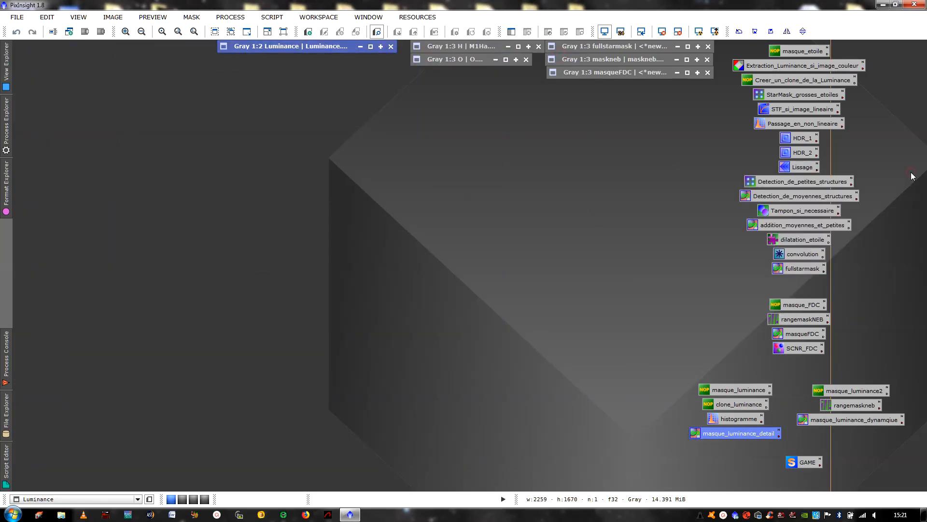
Open the rangemaskNEB RangeSelection with a lower limit of 0.11 and compare its real-time preview with the Luminance image.
double_click(810, 323)
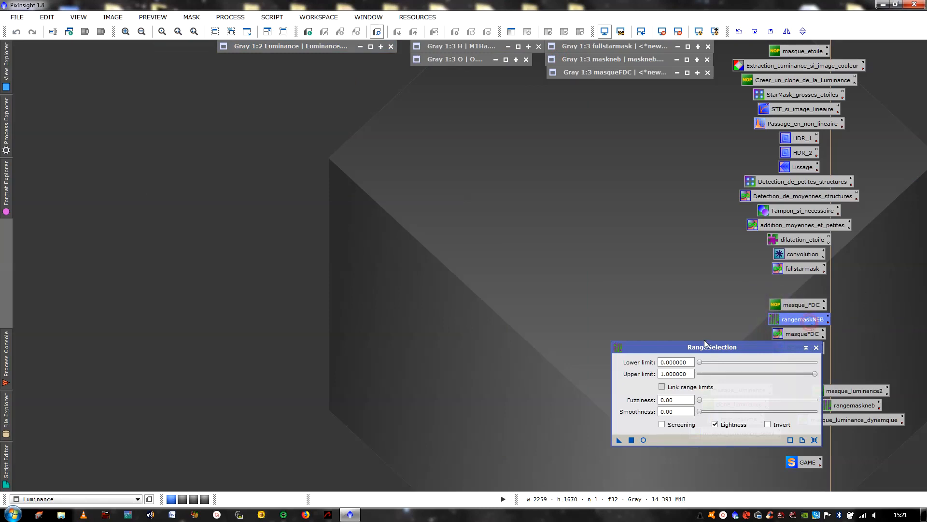
click(370, 47)
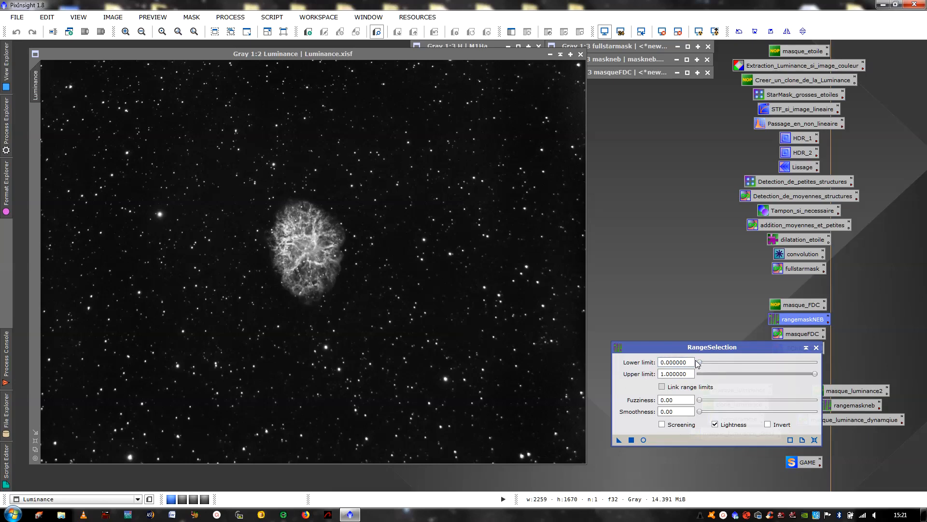
drag(701, 364, 713, 365)
click(646, 440)
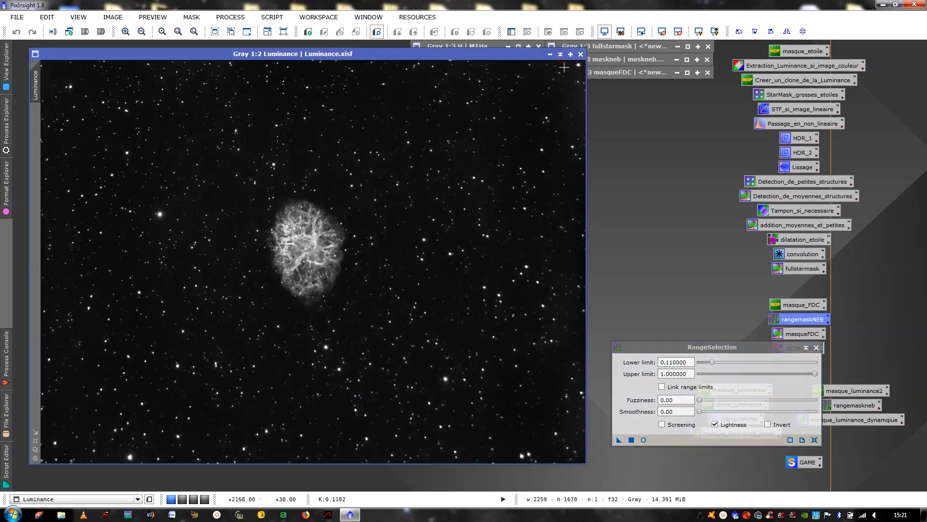
click(560, 57)
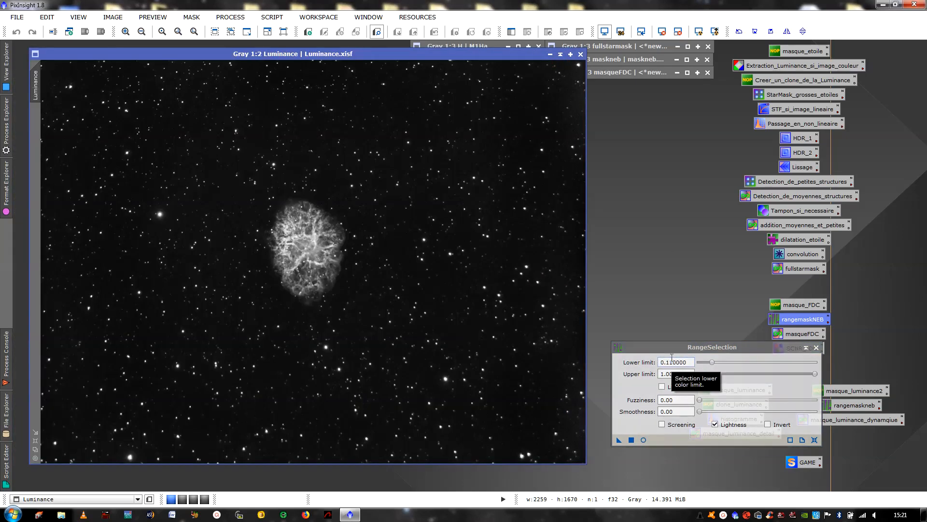
click(644, 440)
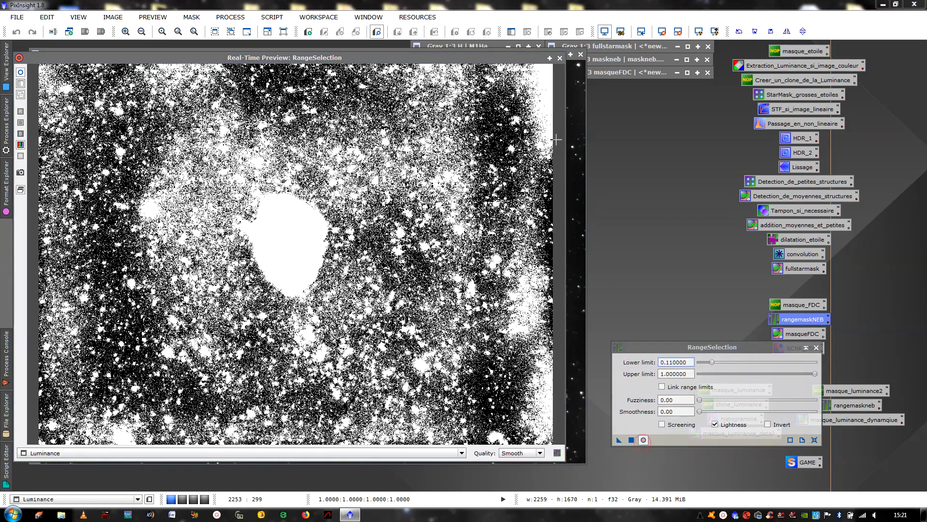
click(560, 57)
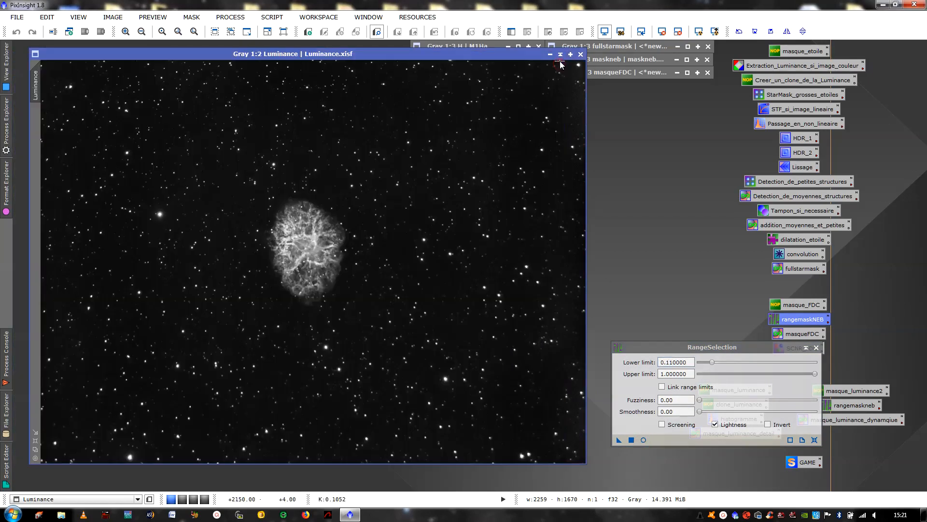
click(527, 223)
click(643, 440)
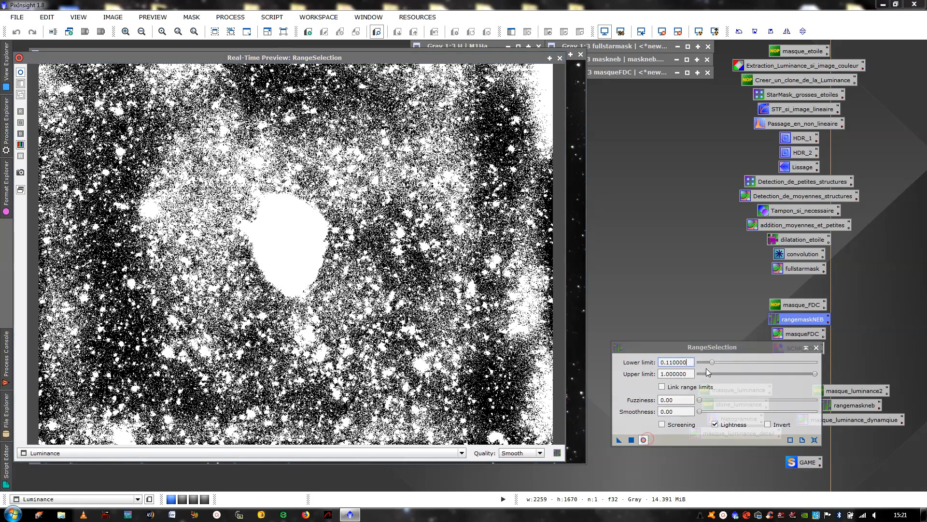
Reset the RangeSelection lower limit to 0, enable screening, and set the upper limit to 0.14.
drag(713, 363, 697, 365)
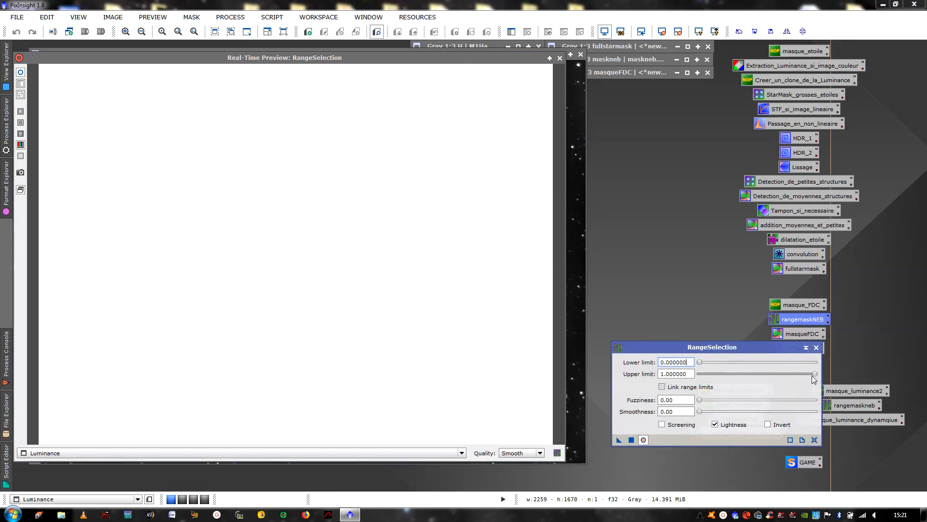
drag(816, 373, 797, 373)
click(676, 424)
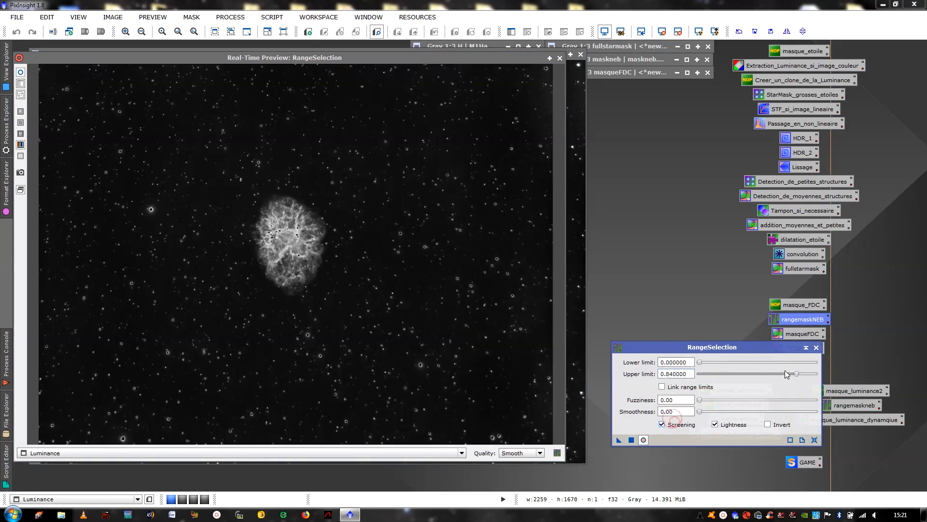
drag(794, 375, 715, 386)
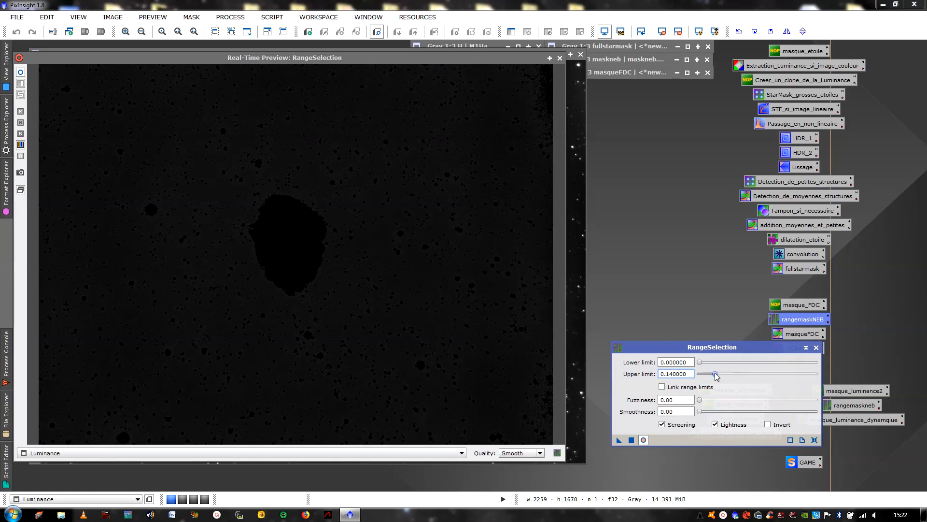
Preview the RangeSelection with an upper limit of 0.12 and screening disabled, then close the real-time preview.
drag(716, 376, 714, 377)
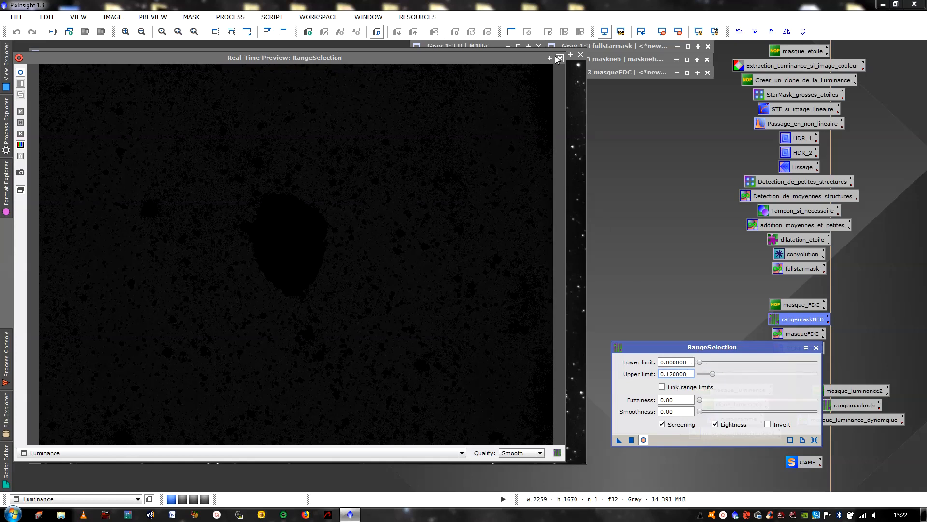
click(661, 424)
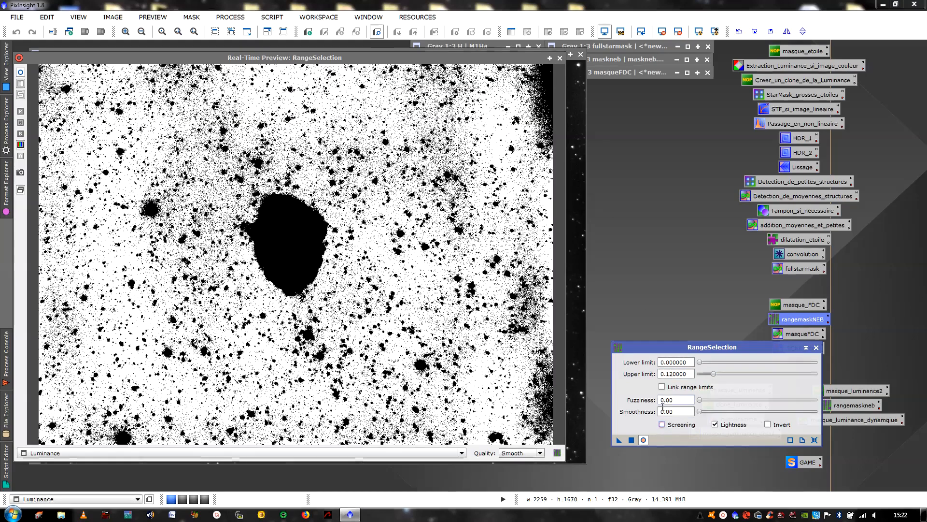
click(559, 57)
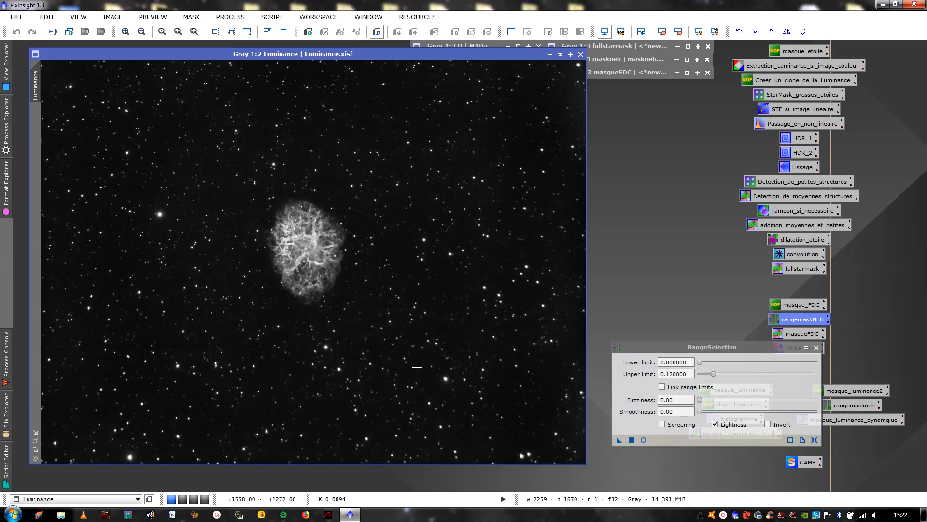
Compare RangeSelection upper limits of 0.11 and 0.12 in the real-time preview, then close the process and collapse Luminance.
drag(714, 373, 714, 373)
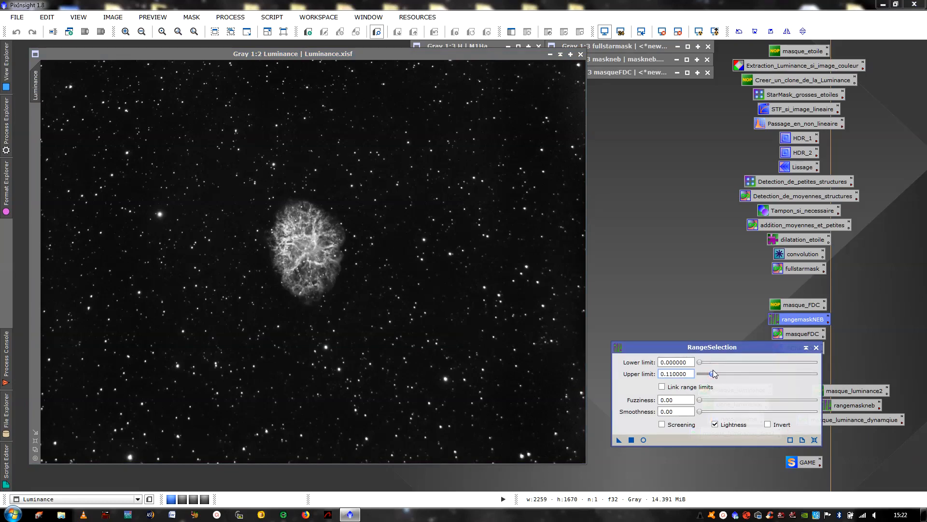
click(644, 439)
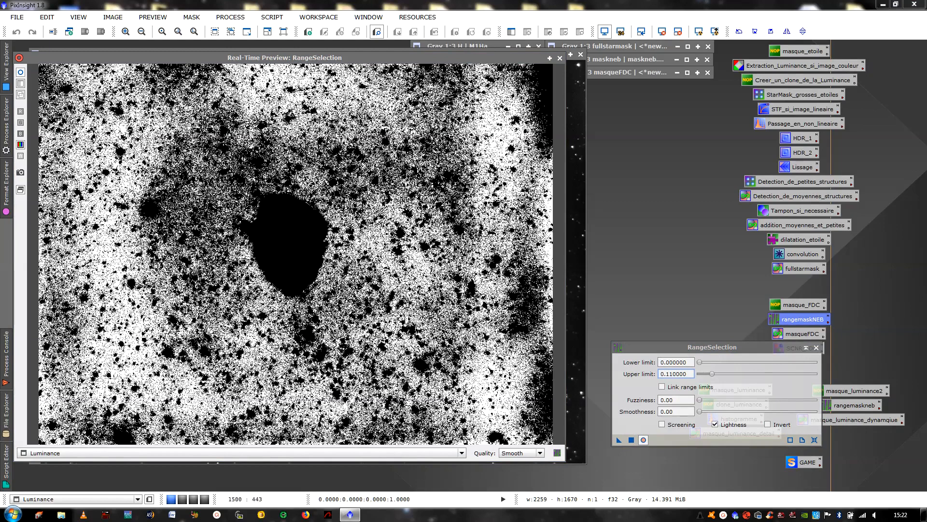
drag(712, 374, 713, 374)
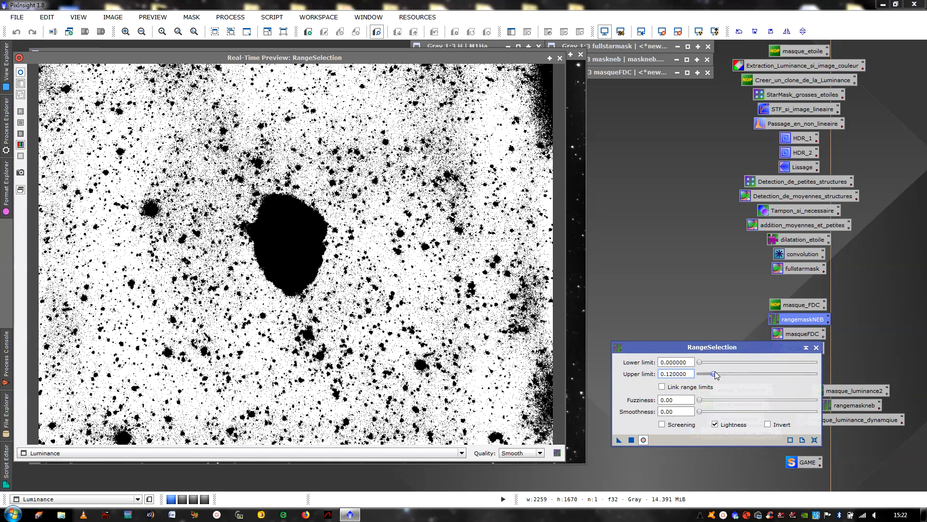
click(560, 59)
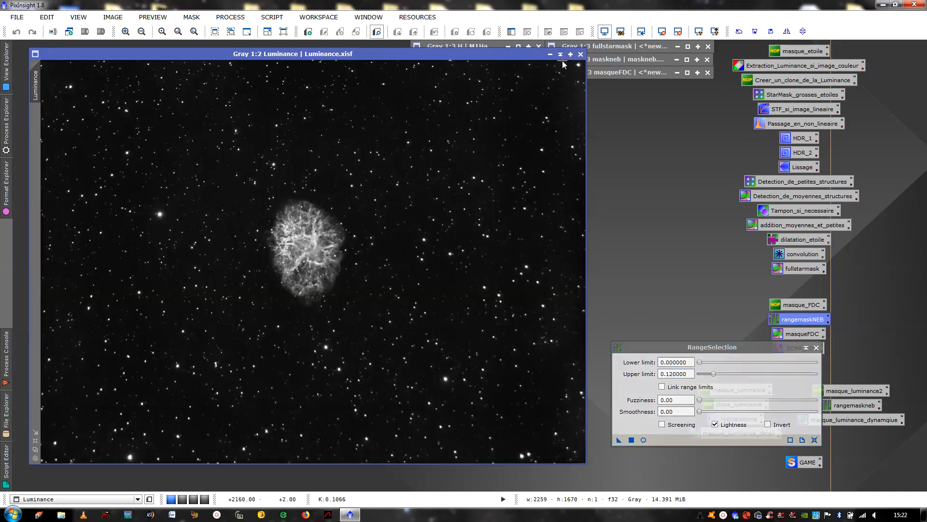
click(816, 348)
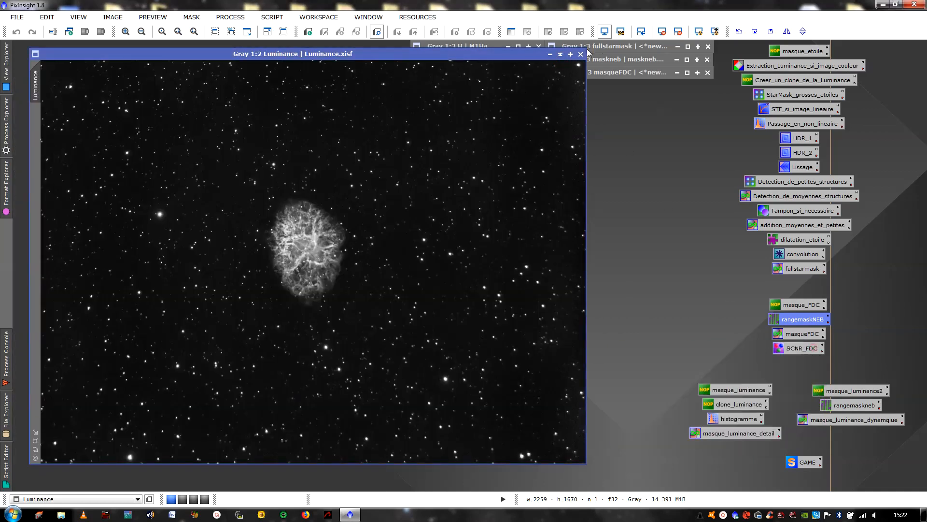
click(560, 55)
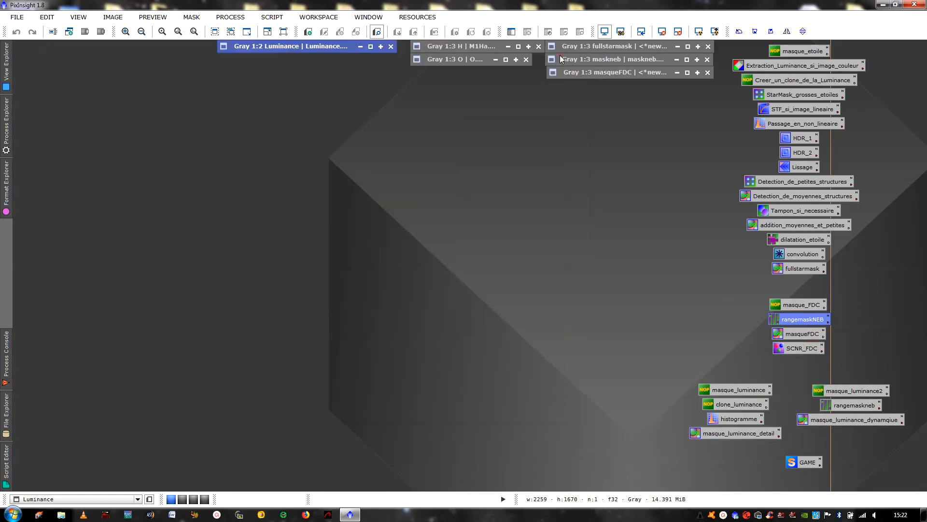
Load the 2ZTA_Traitement SHO process icon set, discarding the current unsaved icons.
right_click(423, 198)
mouse_move(531, 255)
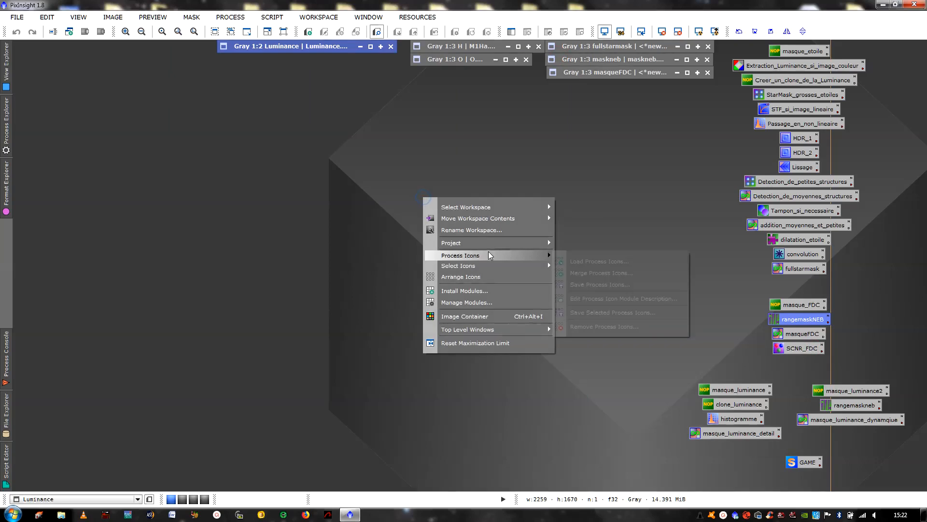
click(580, 262)
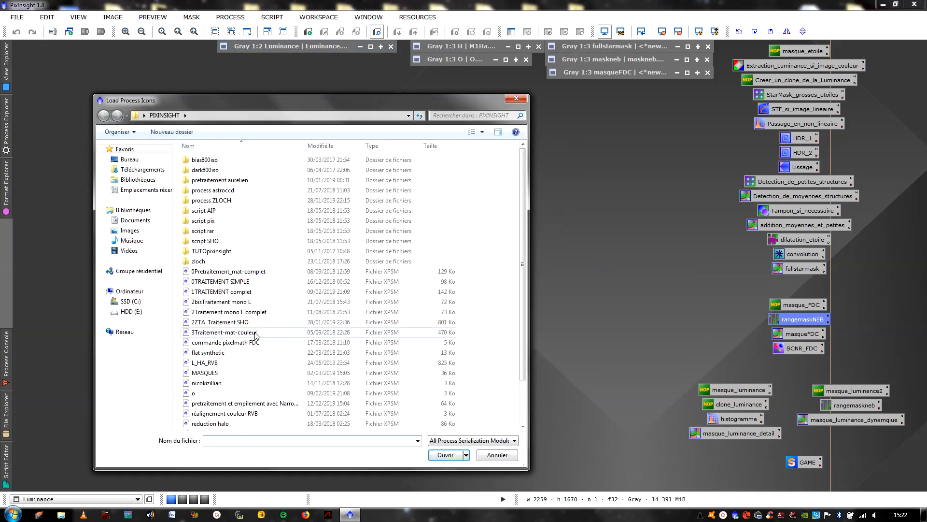
double_click(259, 323)
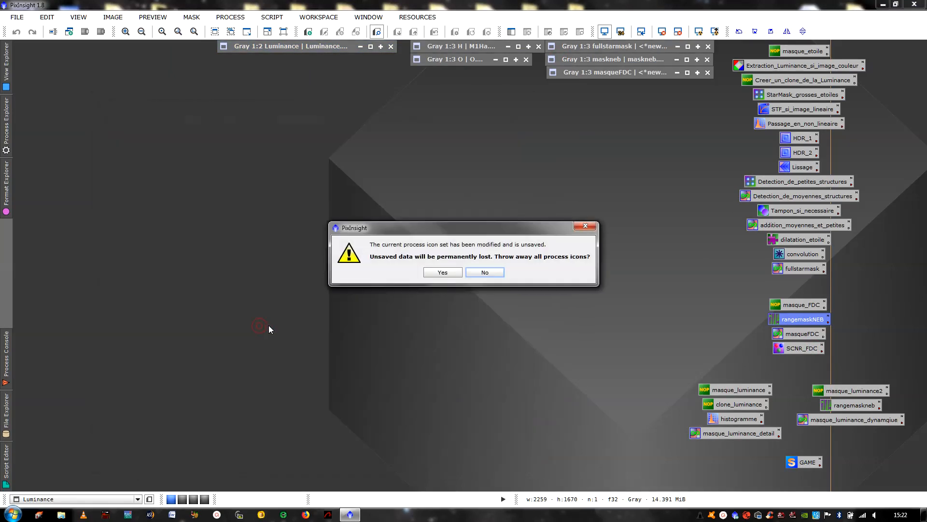
click(442, 272)
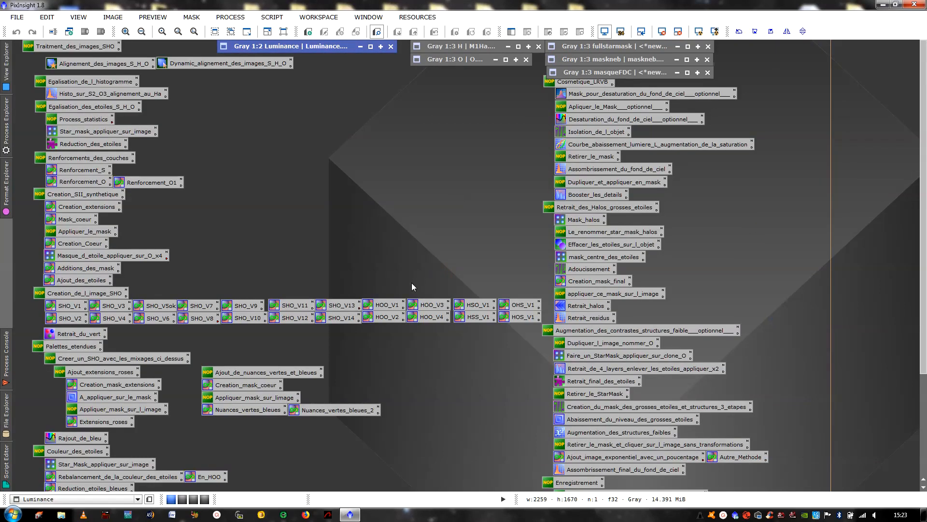
Locate the four HOO process icons and examine the PixelMath channel expressions of HOO_V1 and HOO_V2.
click(395, 304)
click(402, 317)
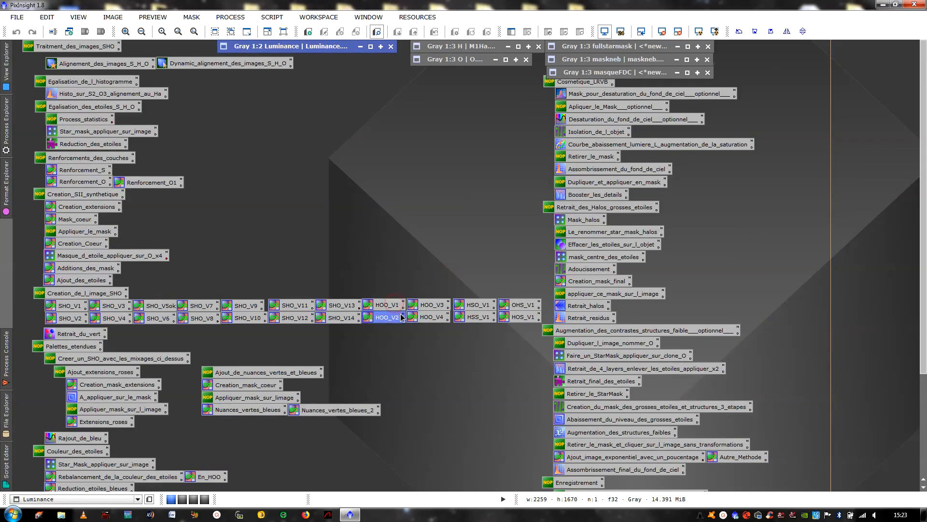
click(442, 306)
click(440, 316)
double_click(383, 306)
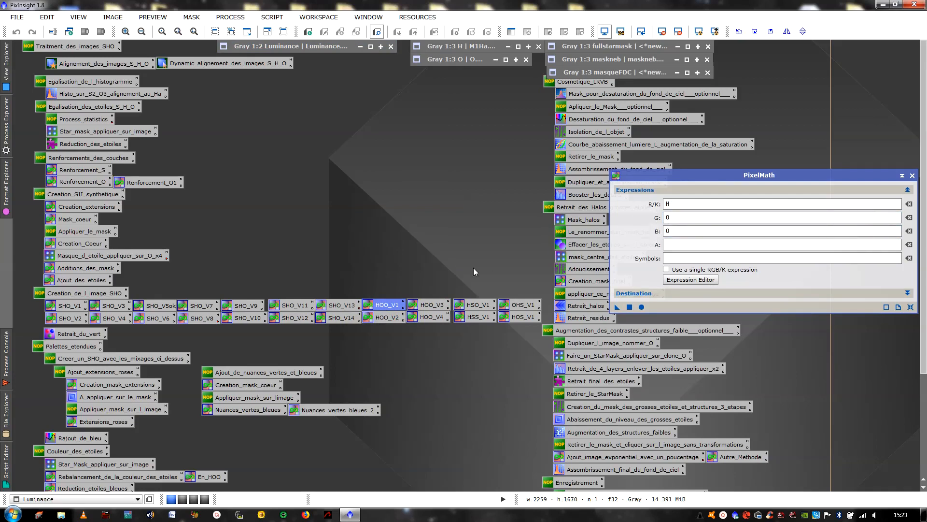
double_click(396, 317)
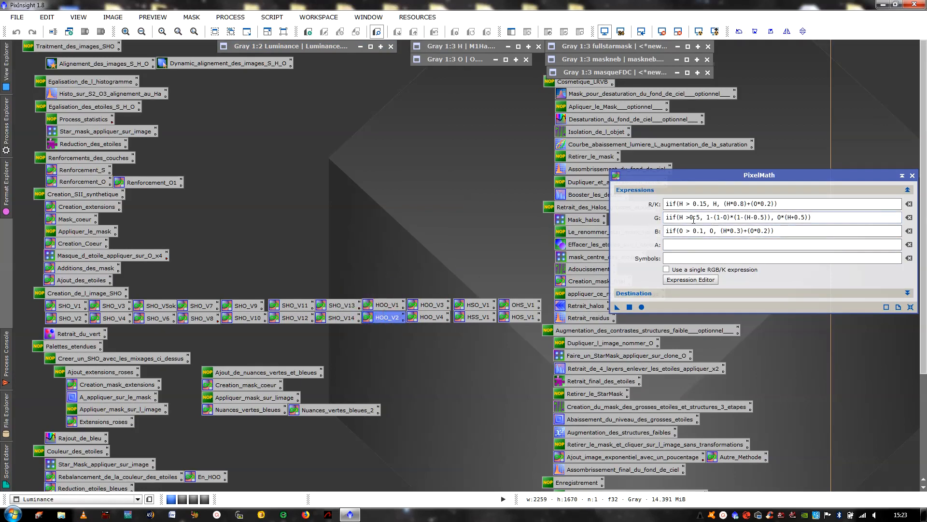
click(720, 204)
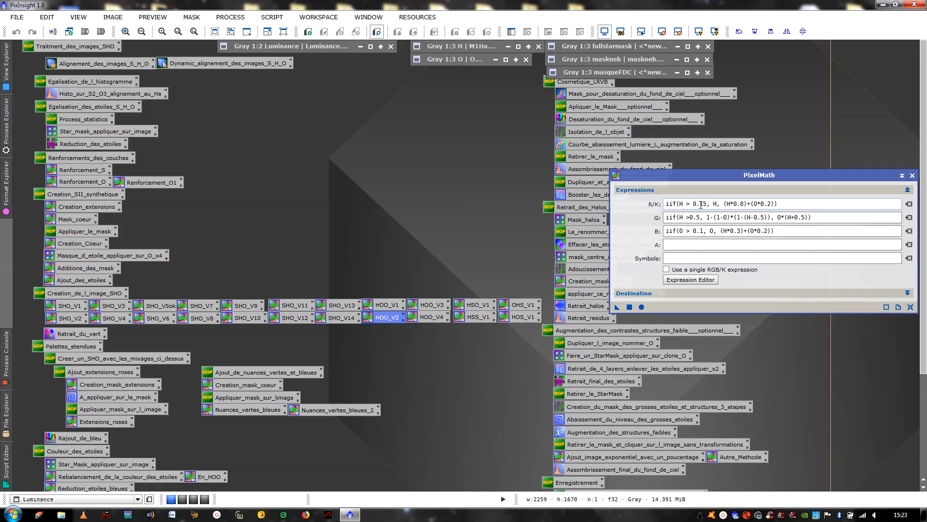
View the H image alongside the HOO_V2 expressions, then collapse it and close PixelMath.
click(519, 47)
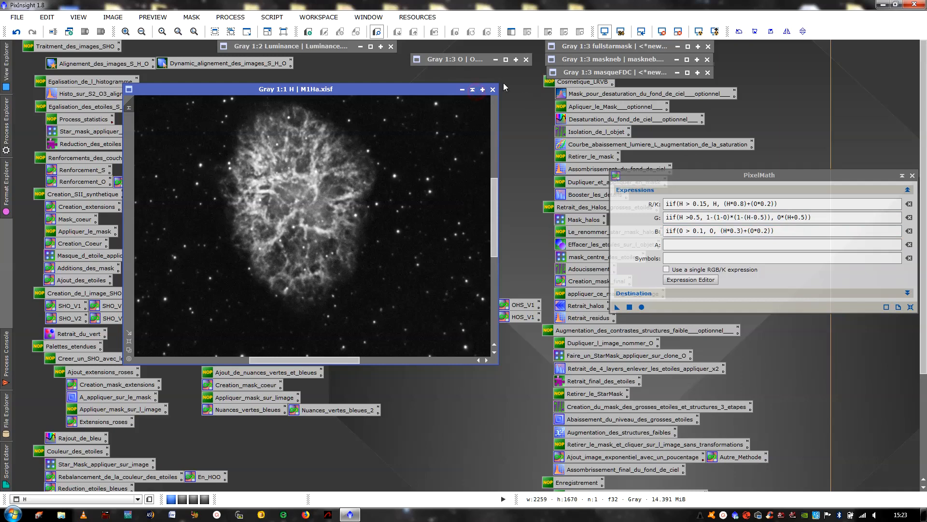
click(473, 90)
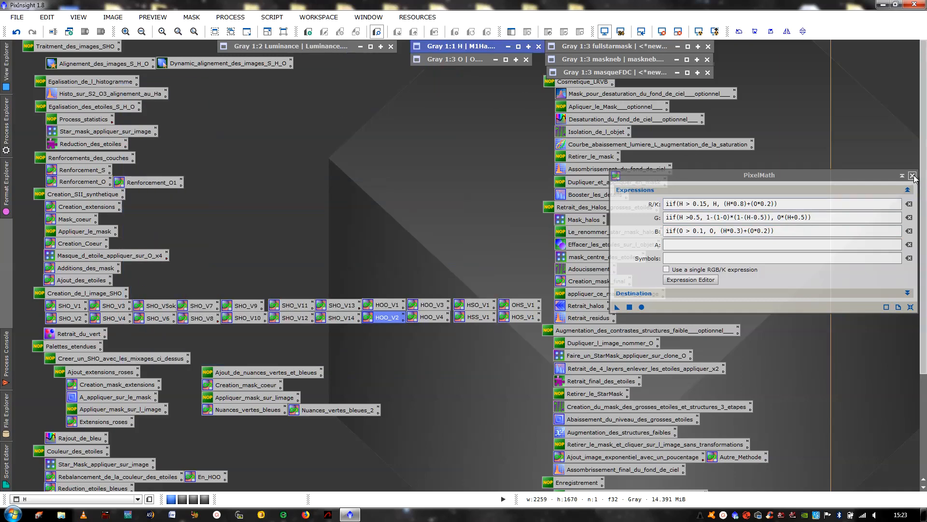
click(913, 175)
Examine the green channel expression of the HOO_V3 PixelMath icon, then close PixelMath.
double_click(432, 304)
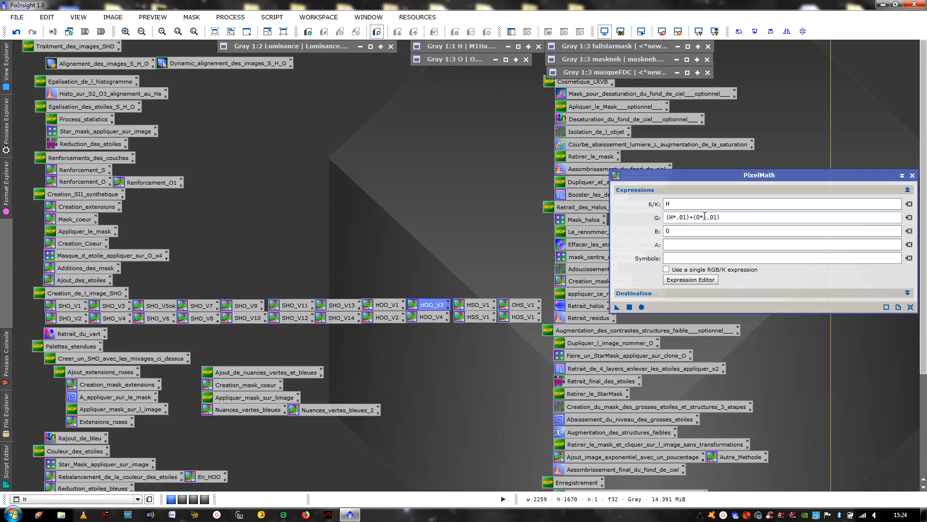
click(688, 216)
text())
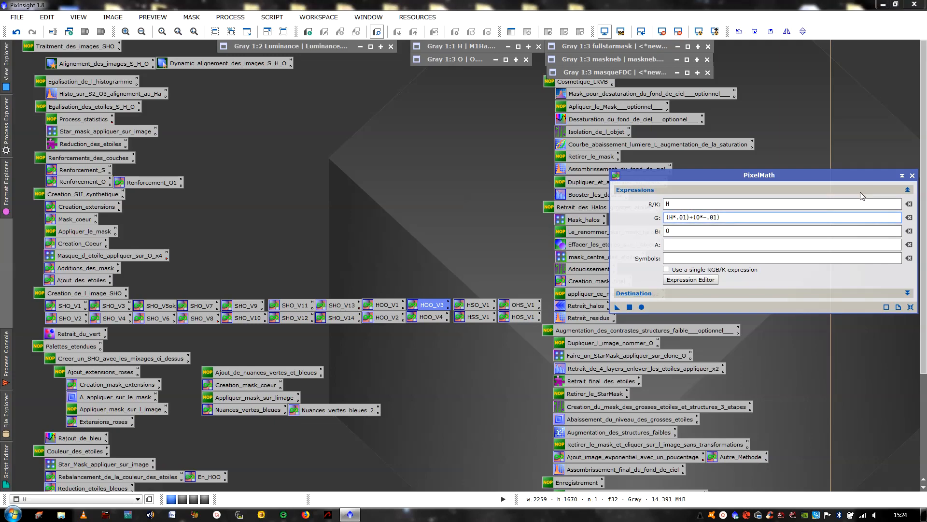
click(913, 175)
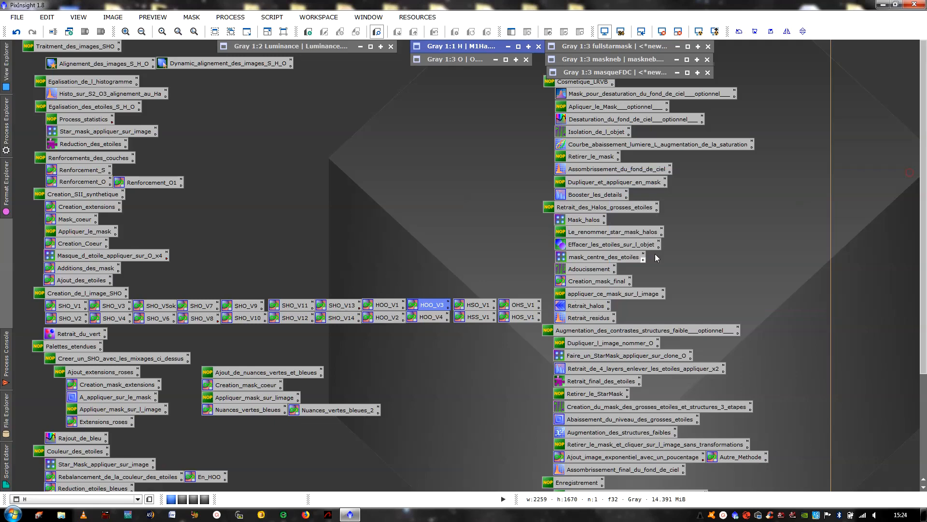
Examine the green and blue channel expressions of the HOO_V4 PixelMath icon, then close PixelMath.
double_click(437, 318)
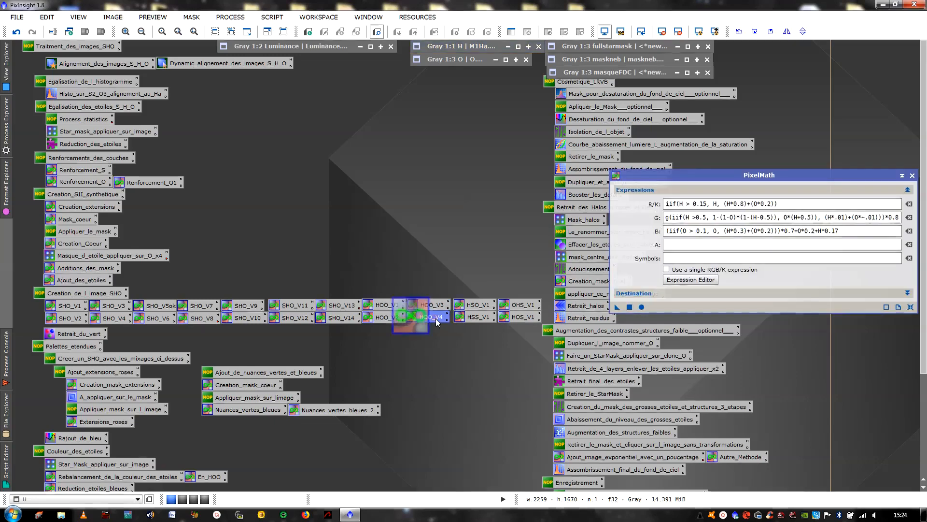
click(668, 218)
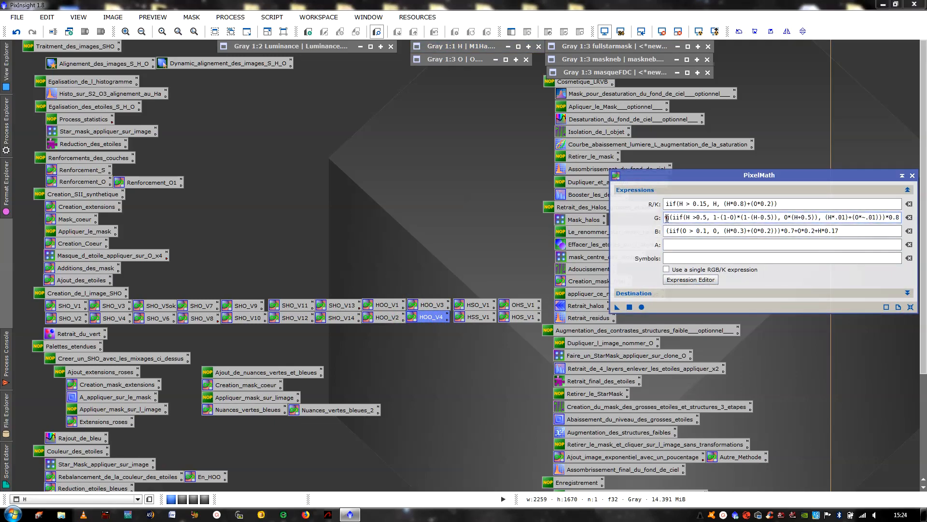
text(avg)
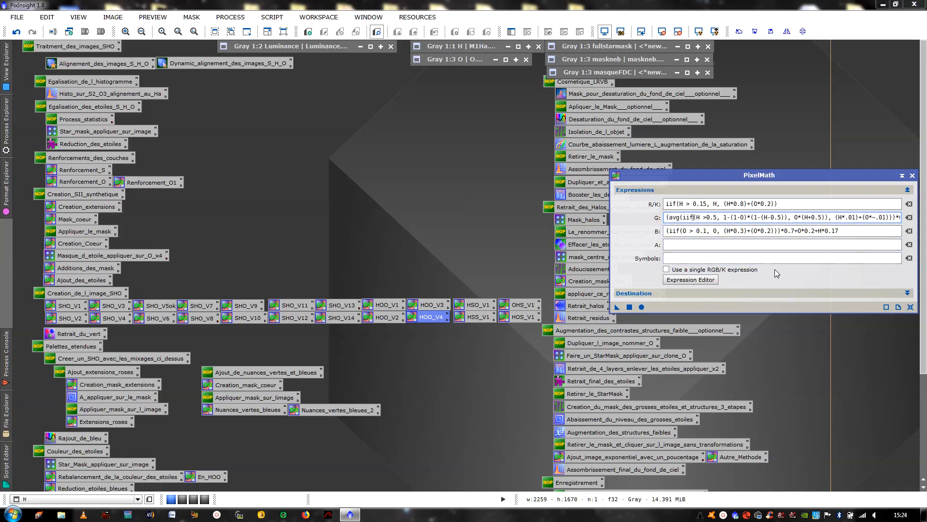
click(851, 230)
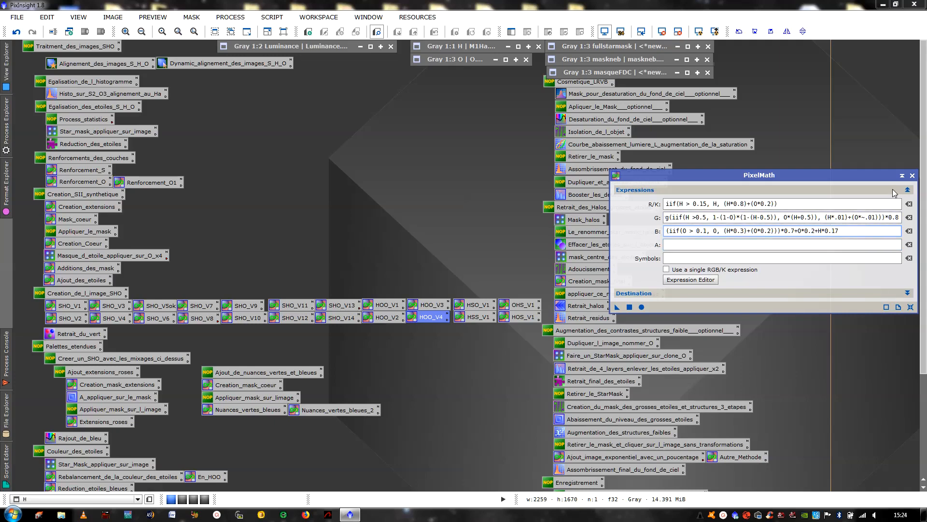
drag(877, 175, 841, 167)
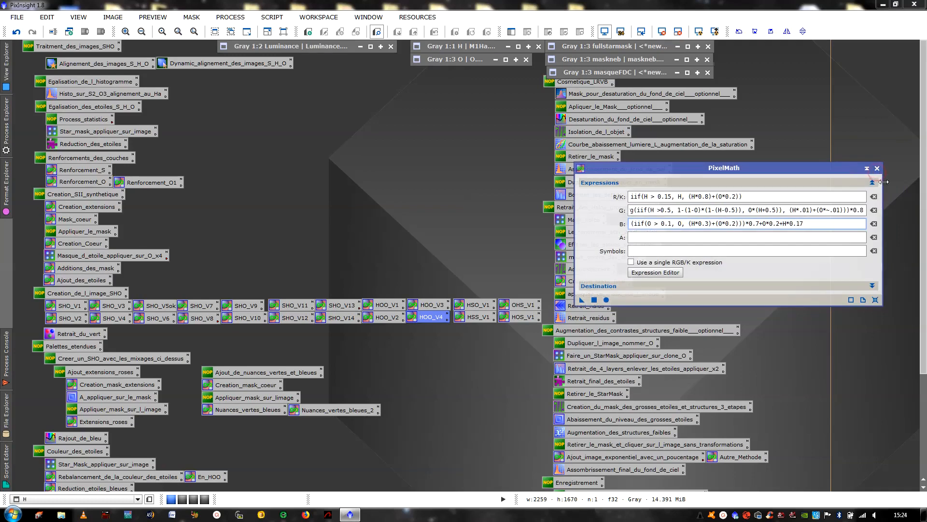
click(877, 169)
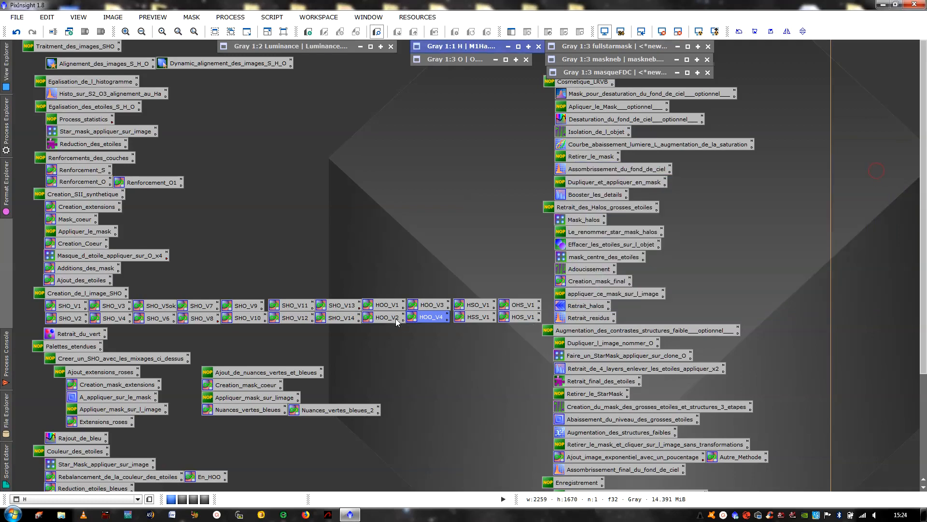
Generate the HOO colour image with the HOO_V1 PixelMath expressions H, O and O, and move it clear of the PixelMath window.
double_click(386, 304)
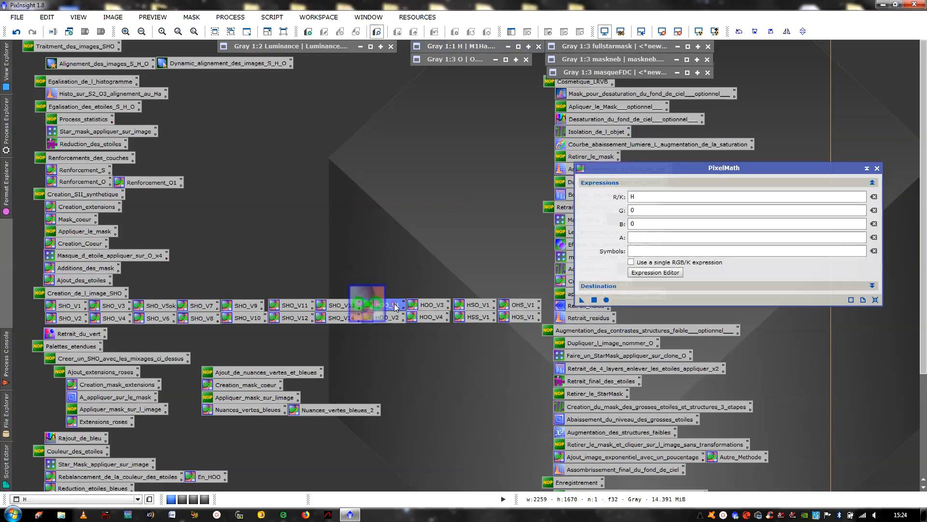
click(594, 299)
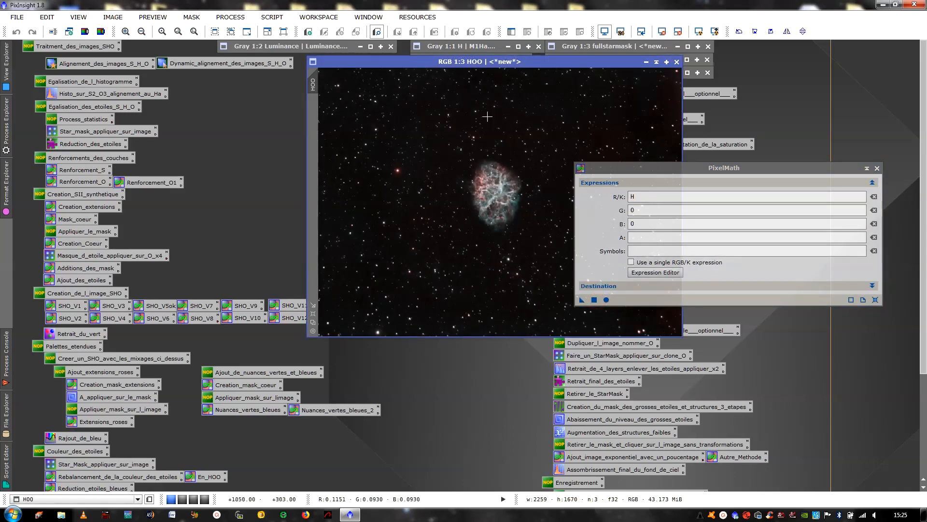
drag(502, 61, 213, 55)
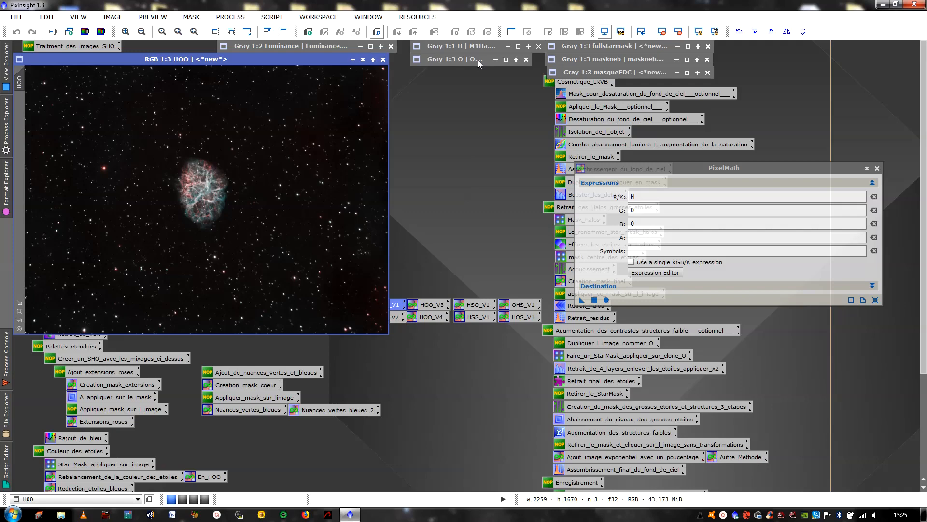
Zoom the HOO image to 1:4 and shrink its window to fit the image.
scroll(287, 235, up, 1)
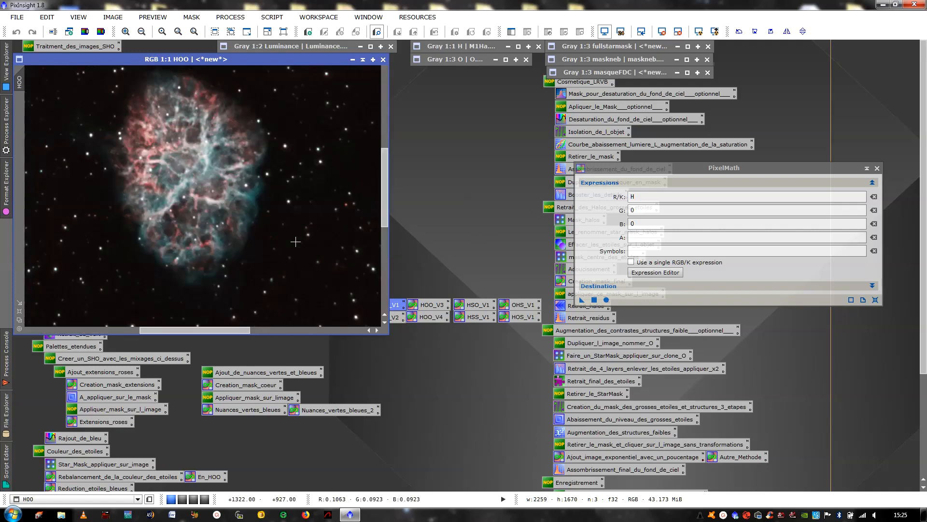
scroll(286, 235, down, 2)
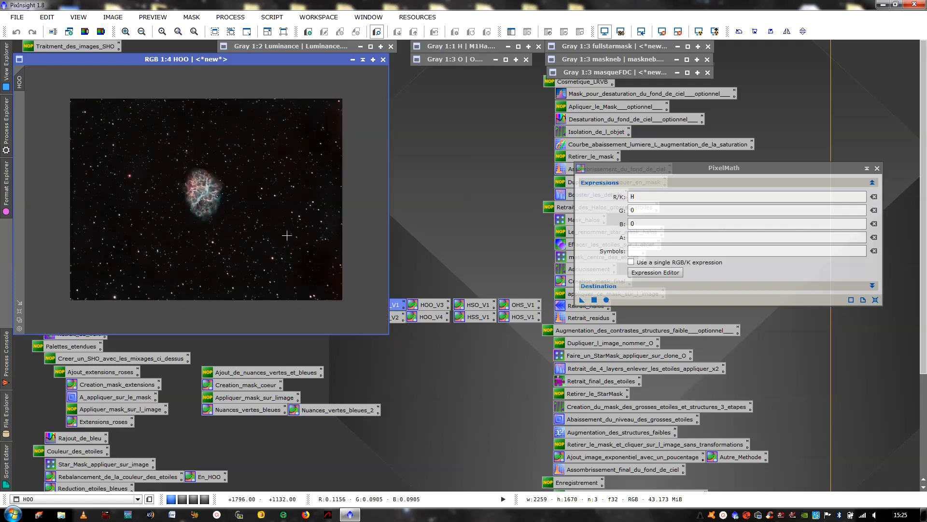
click(19, 303)
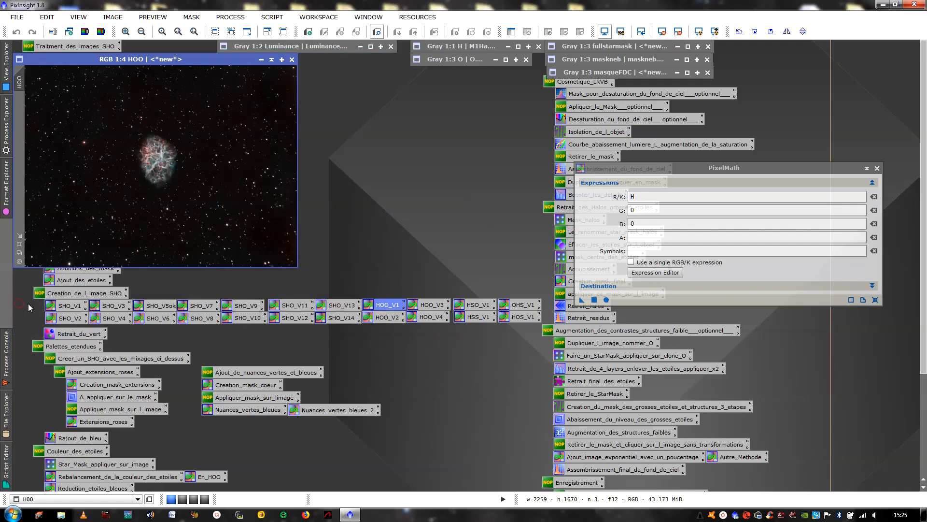
Generate an image from the HOO_V2 PixelMath preset and place it at 1:4, fitted, beside the HOO image.
double_click(389, 317)
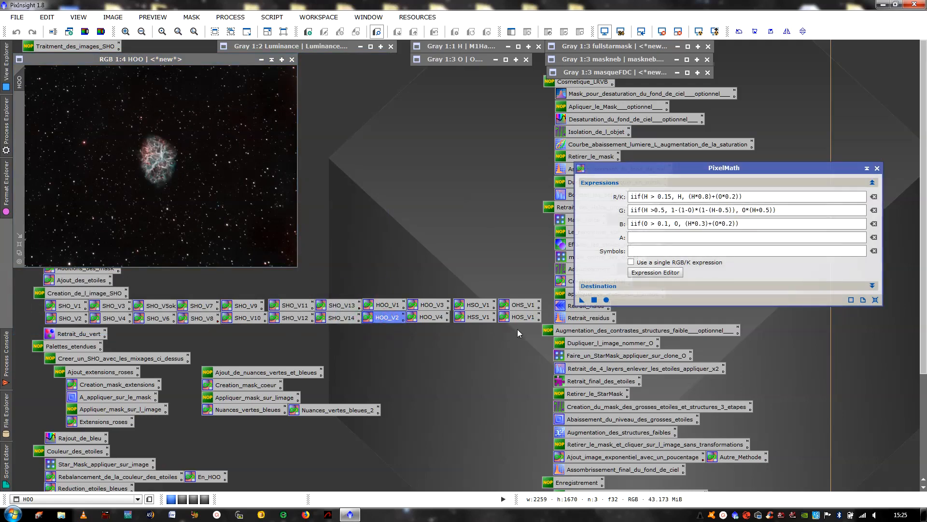
click(594, 300)
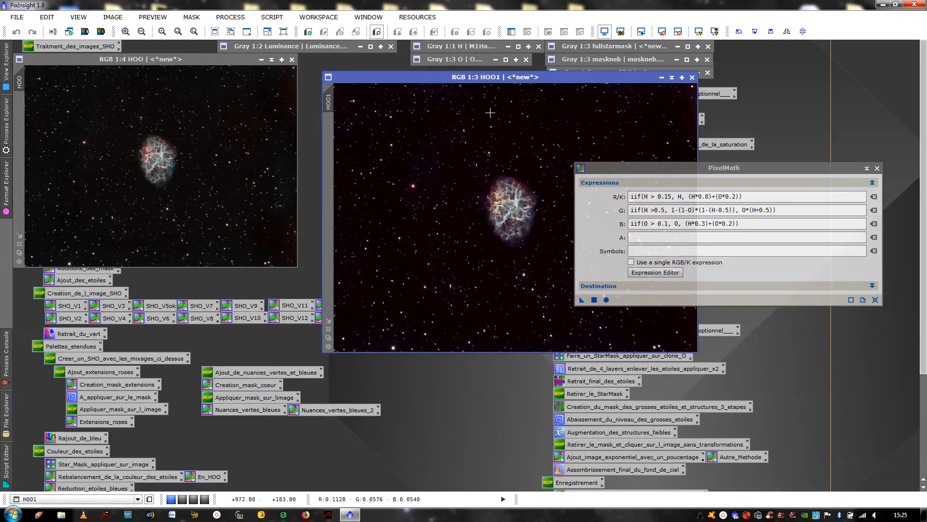
scroll(481, 174, down, 1)
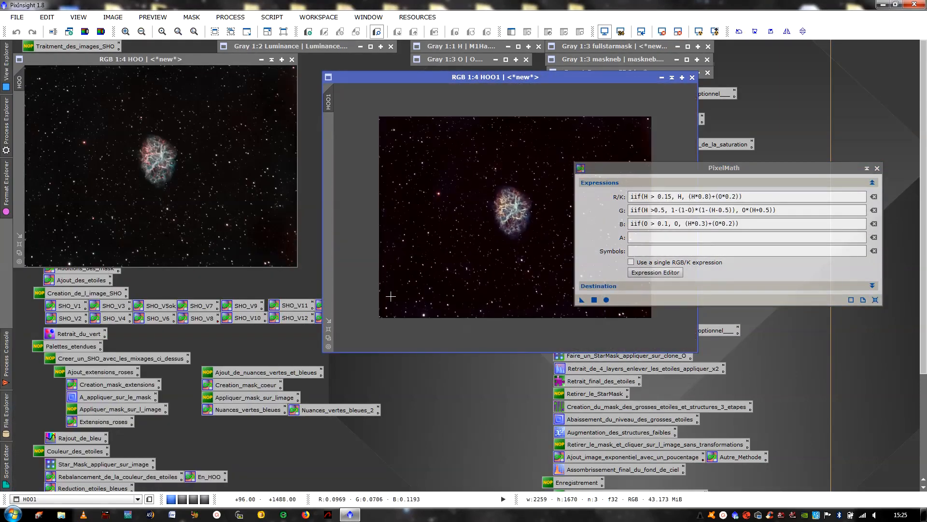
click(329, 321)
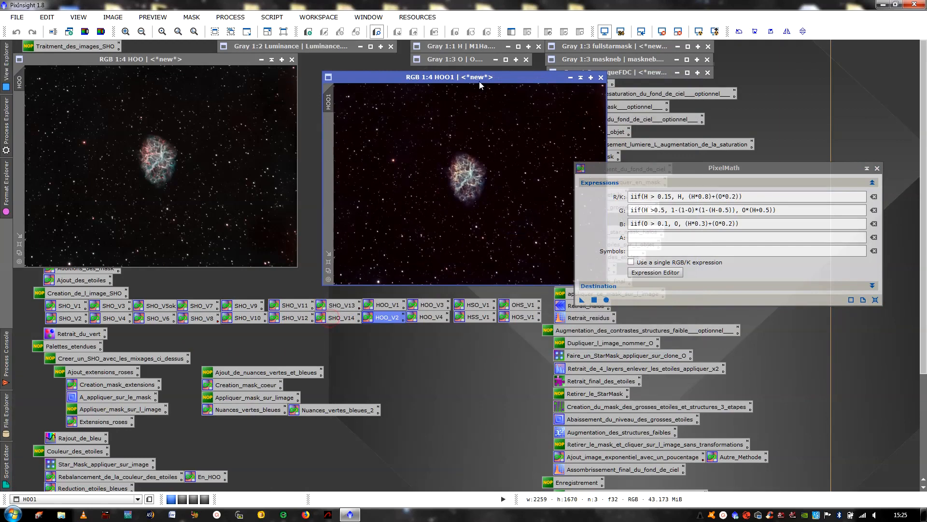
drag(479, 83, 463, 59)
Generate an image from the HOO_V3 PixelMath preset and place it at 1:4, fitted, below the HOO image.
double_click(430, 307)
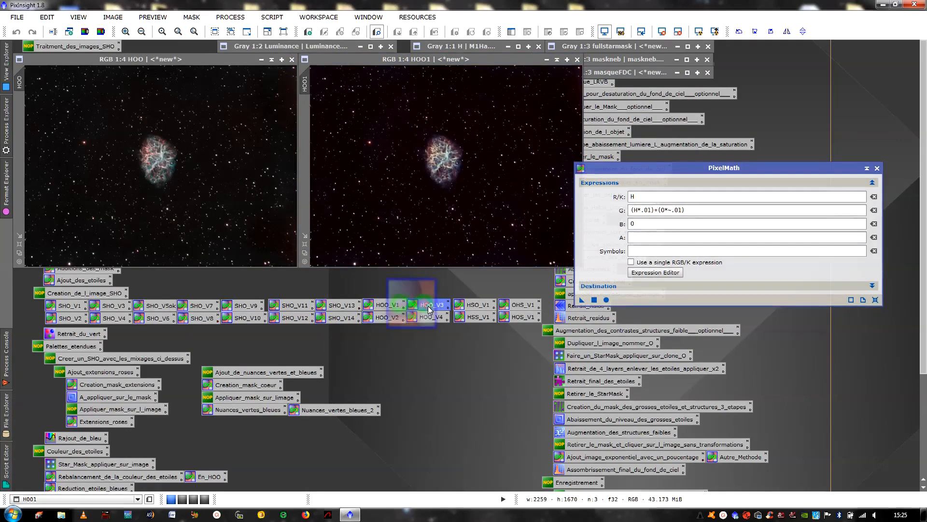
click(594, 299)
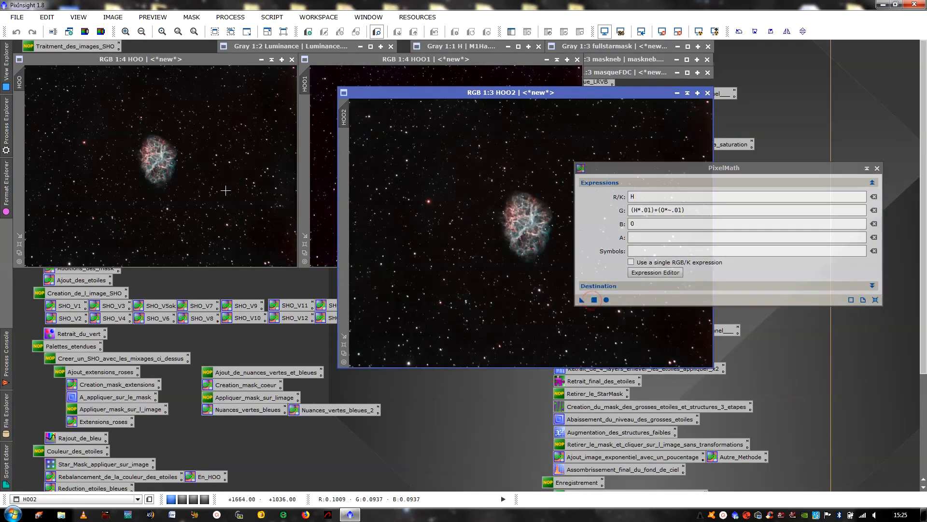
scroll(473, 262, down, 1)
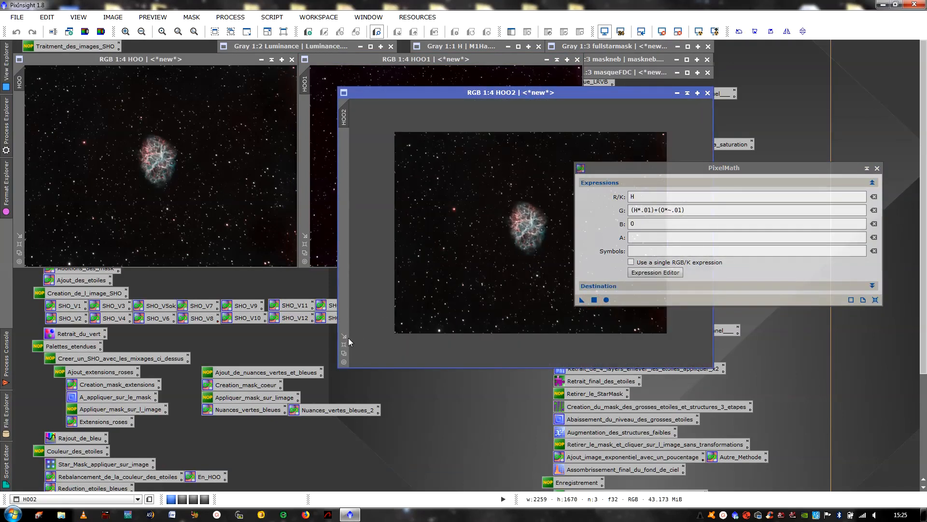
drag(481, 93, 156, 274)
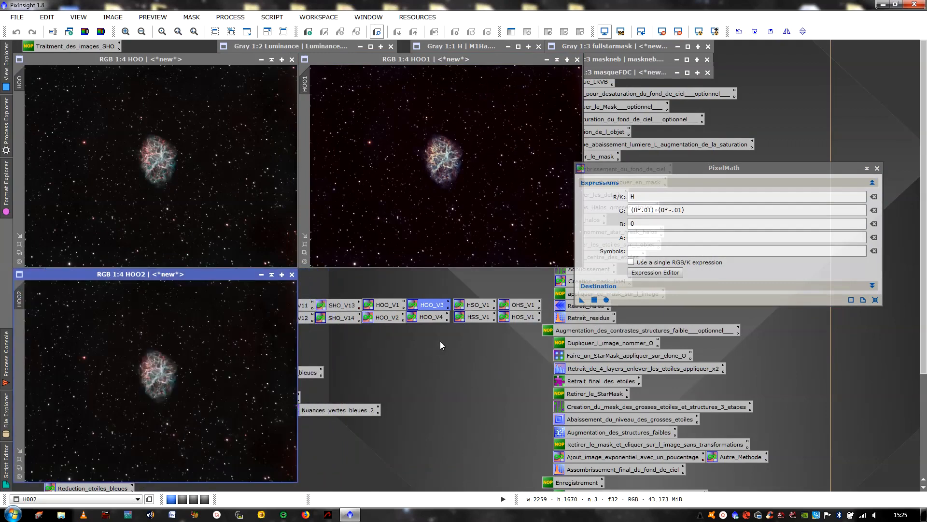
Generate an image from the HOO_V4 PixelMath preset and move it clear of the PixelMath window.
double_click(418, 318)
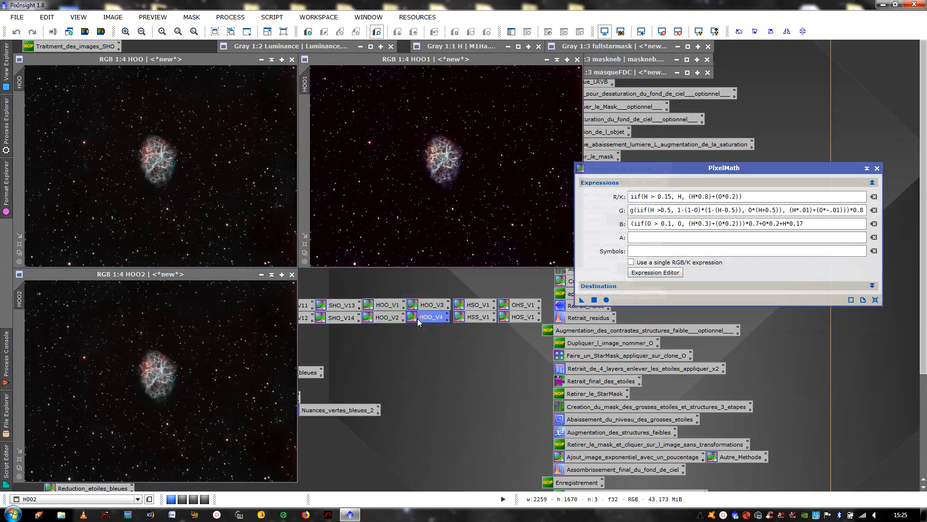
click(595, 300)
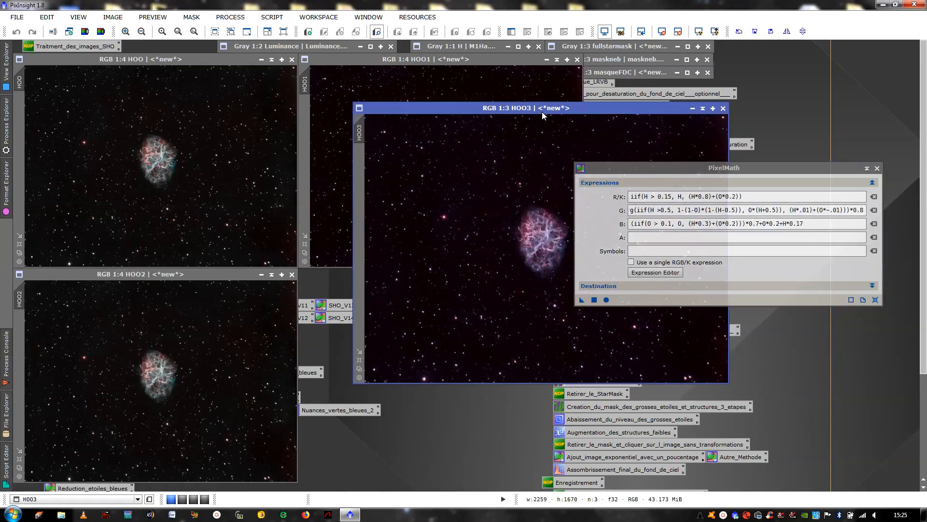
drag(542, 109, 258, 127)
Set the final H factor in the B expression to 0.1, generate a second HOO_V4 image and close PixelMath.
click(833, 226)
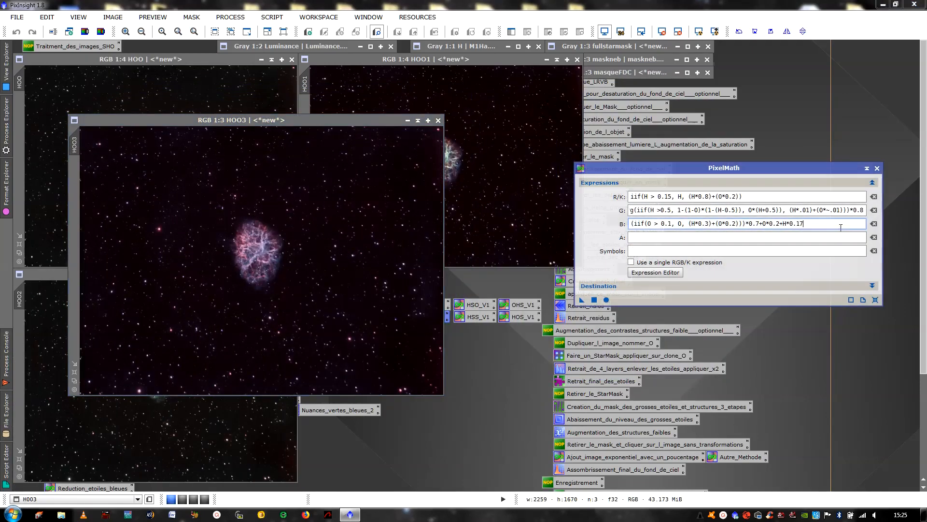
key(BackSpace)
click(606, 300)
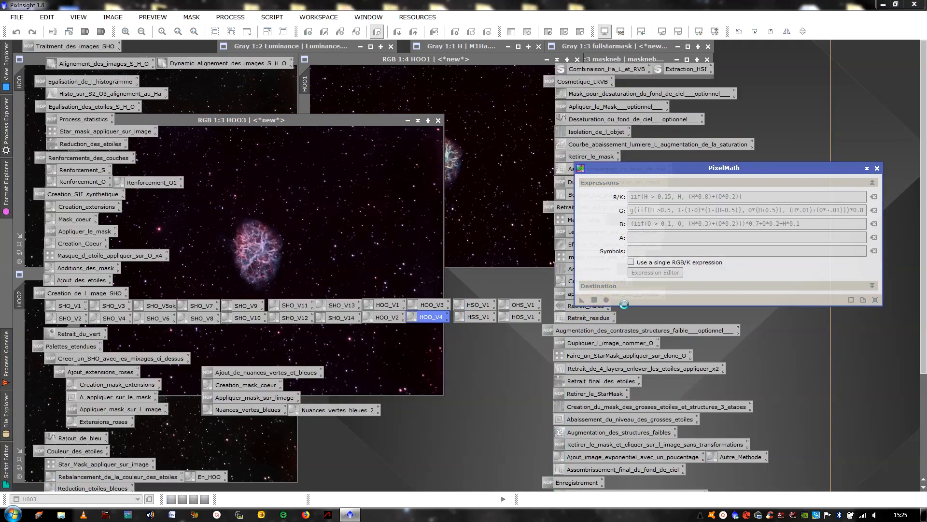
click(878, 168)
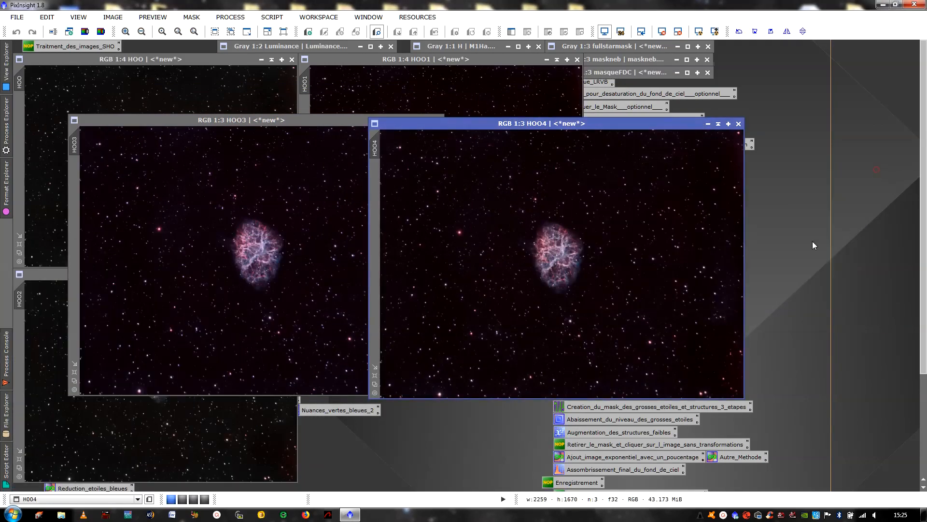
Compare the two HOO_V4 images at 1:1 zoom and close the first one, HOO3.
click(323, 207)
key(ctrl+1)
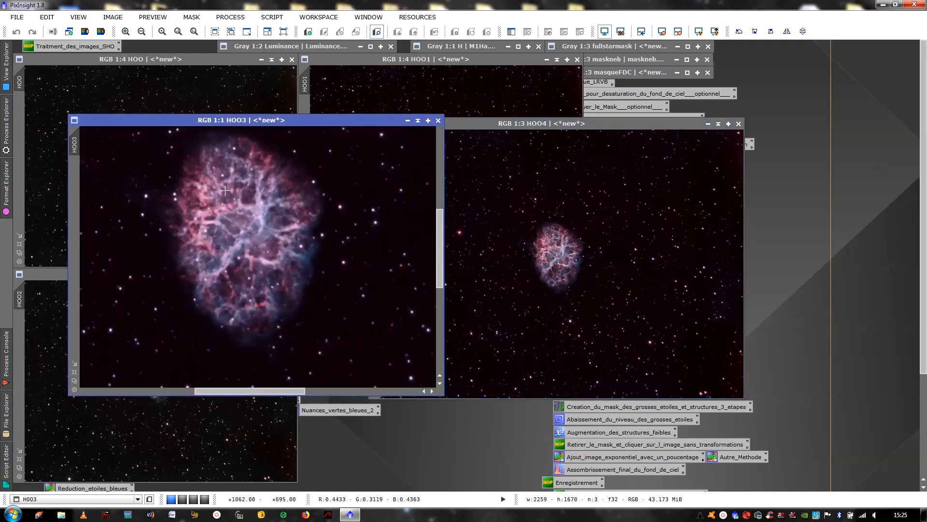
click(517, 231)
key(ctrl+1)
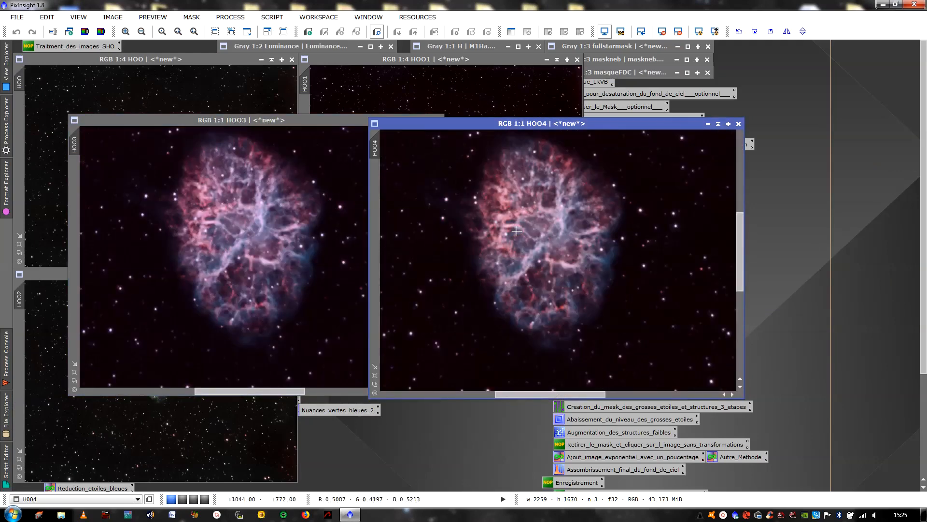
scroll(493, 169, up, 1)
scroll(510, 179, down, 1)
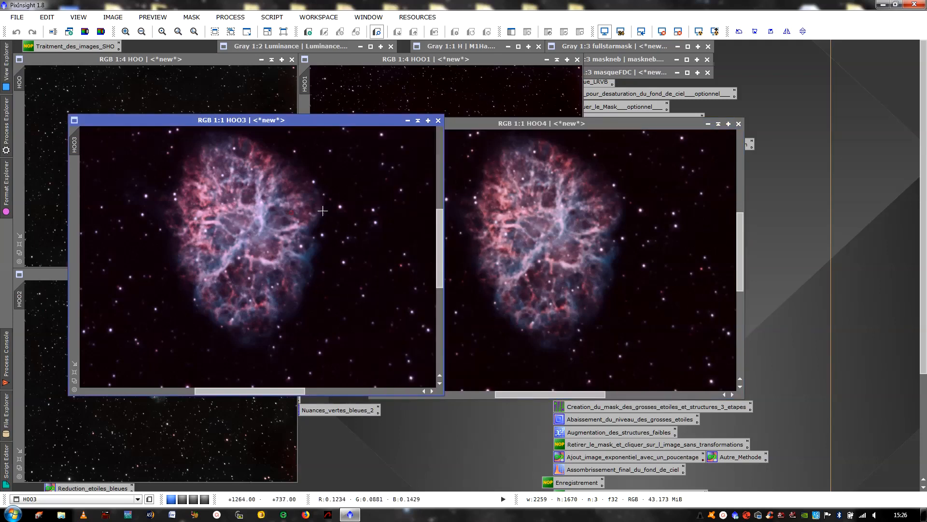
click(303, 213)
click(438, 120)
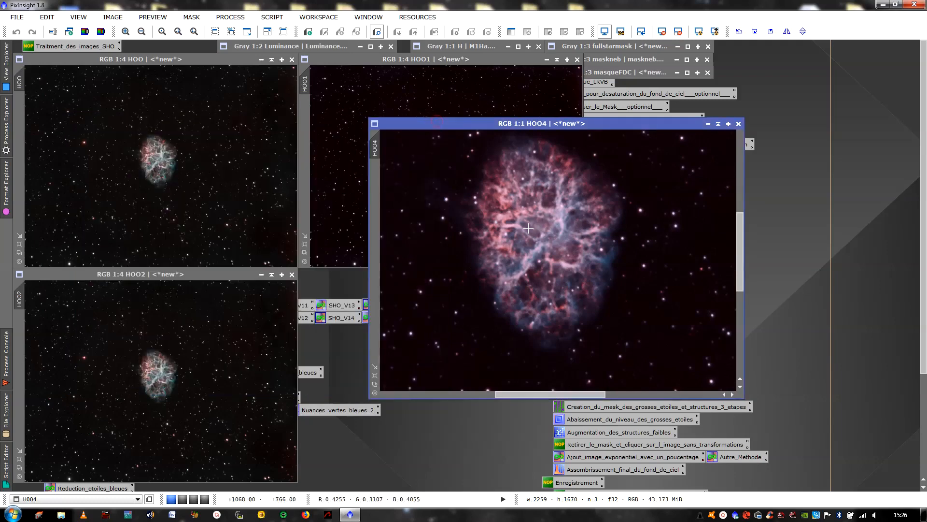
Reduce the remaining HOO_V4 image to 1:4, fit its window and place it below the HOO1 image.
scroll(528, 229, down, 2)
scroll(528, 228, down, 2)
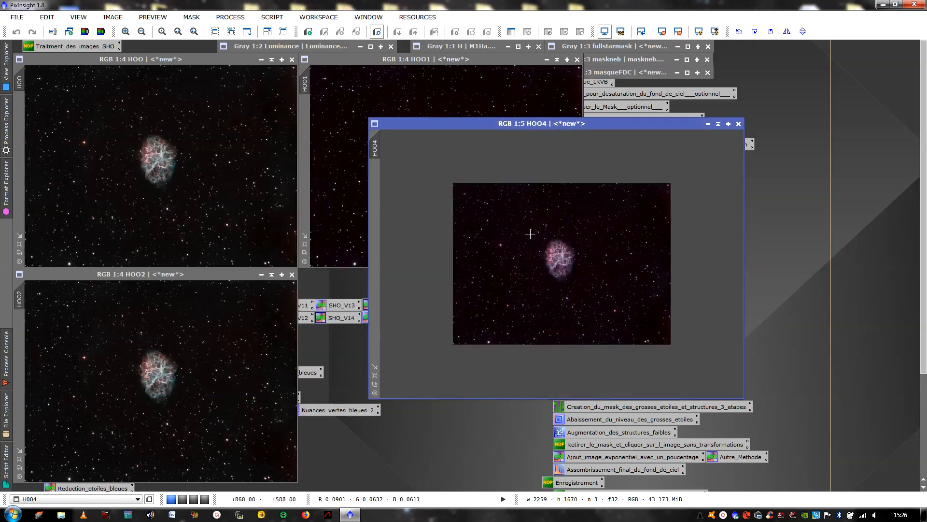
click(376, 367)
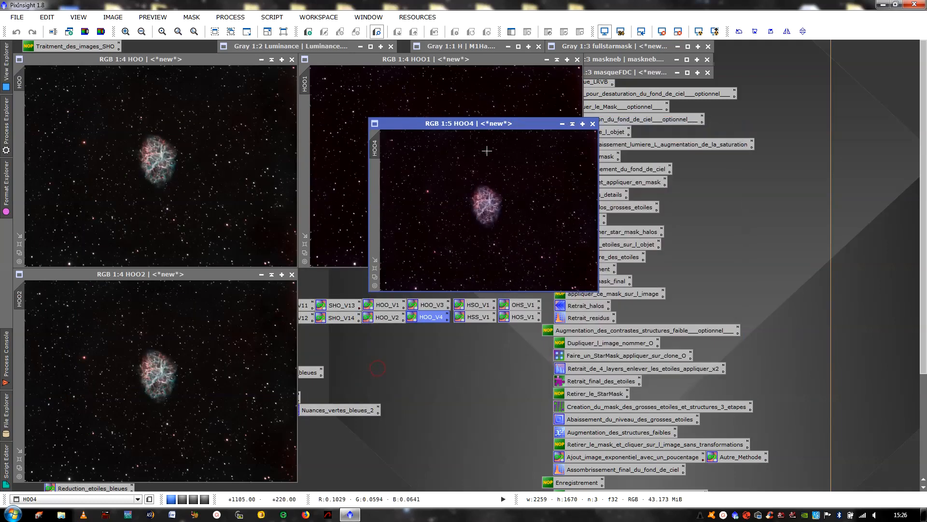
click(375, 259)
drag(494, 124, 611, 268)
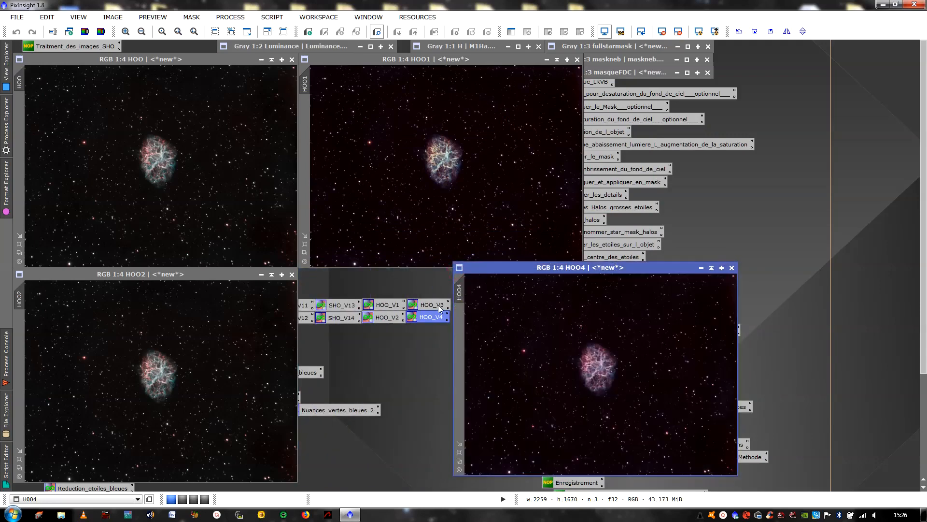
Generate a test image from the HOO_V3 preset with the G expression set to (H*.5)+(O*~.5), and inspect its nebula up close.
double_click(437, 305)
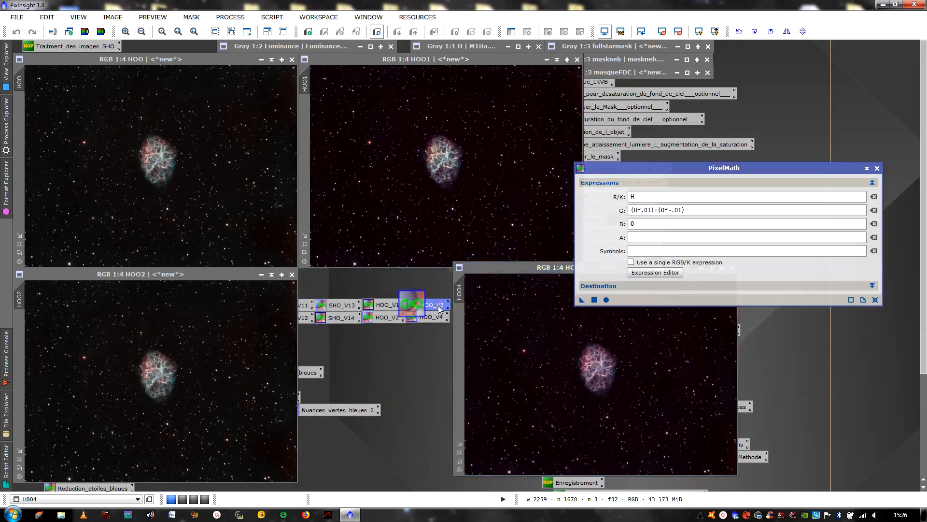
click(652, 210)
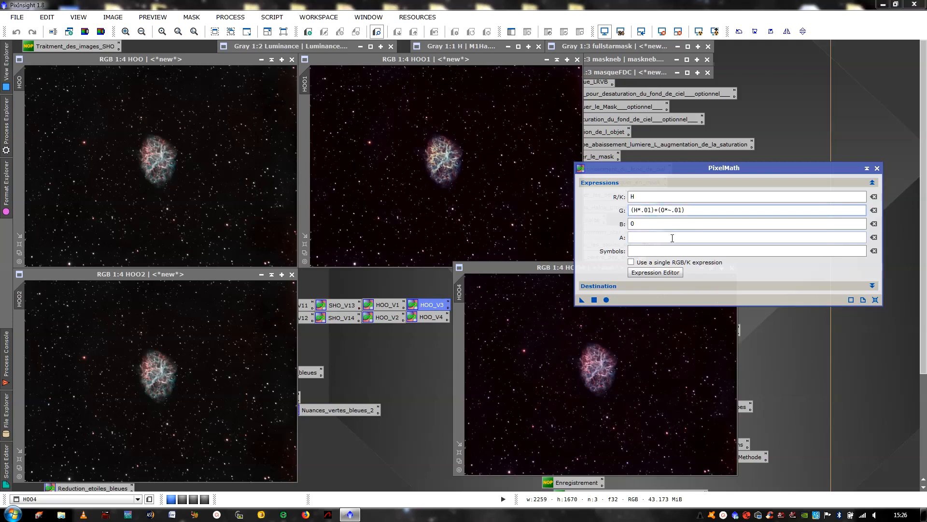
key(BackSpace)
key(BackSpace)
text(5)
click(593, 300)
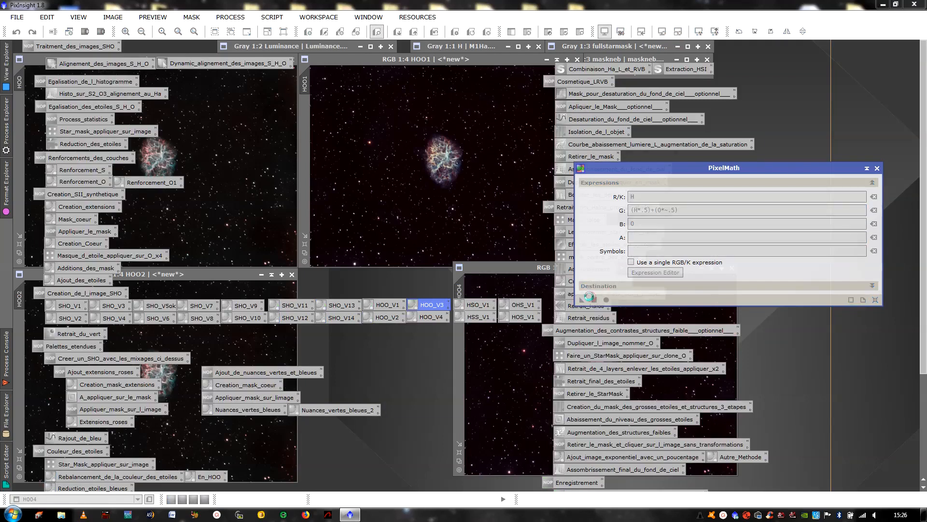
drag(512, 135, 352, 126)
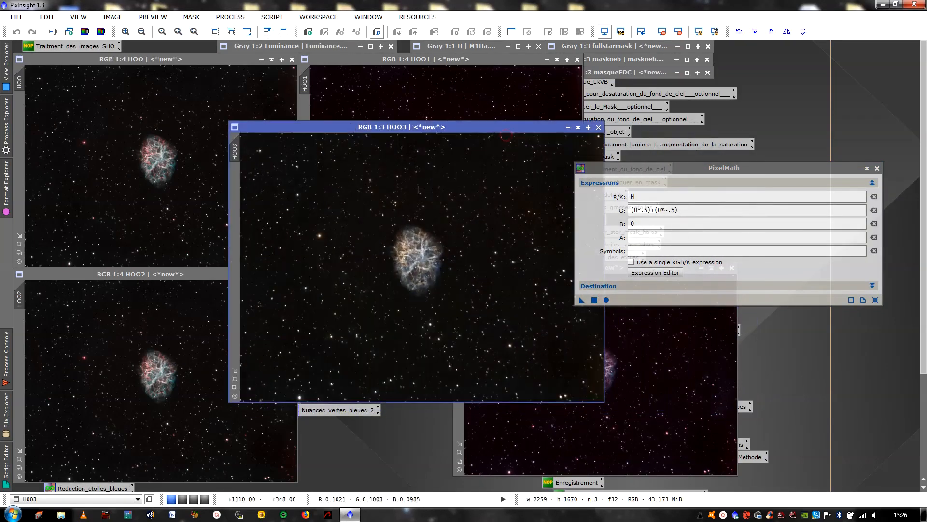
scroll(419, 189, up, 2)
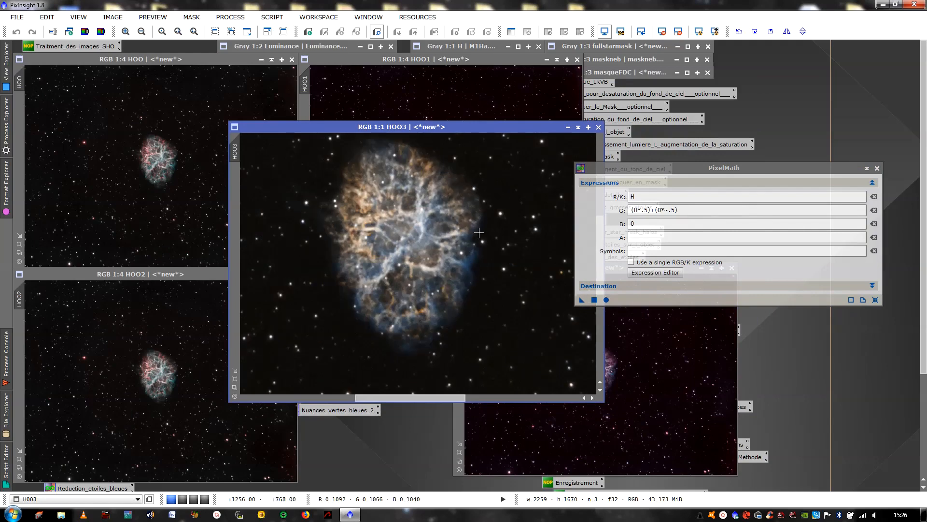
scroll(479, 232, down, 1)
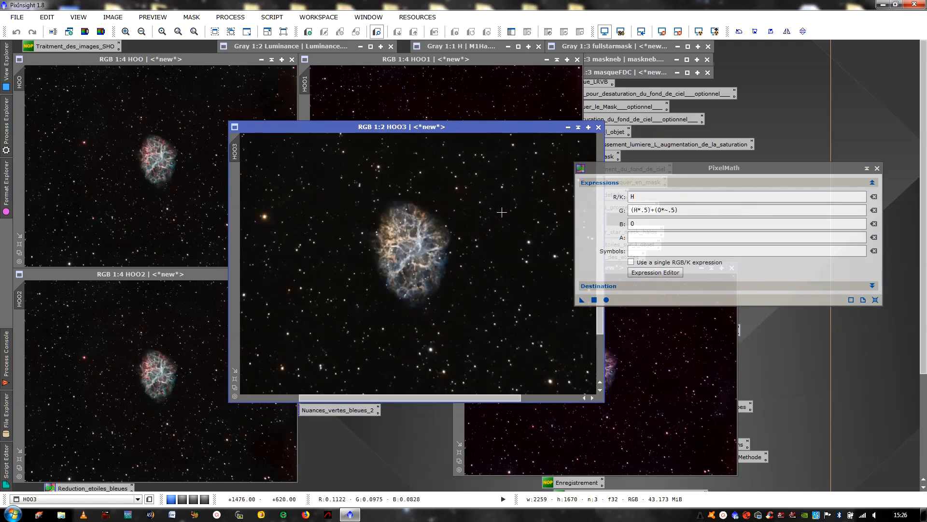
Set the PixelMath G expression to (H*.9)+(O*~.9) and generate another test image.
click(649, 210)
key(BackSpace)
text(9)
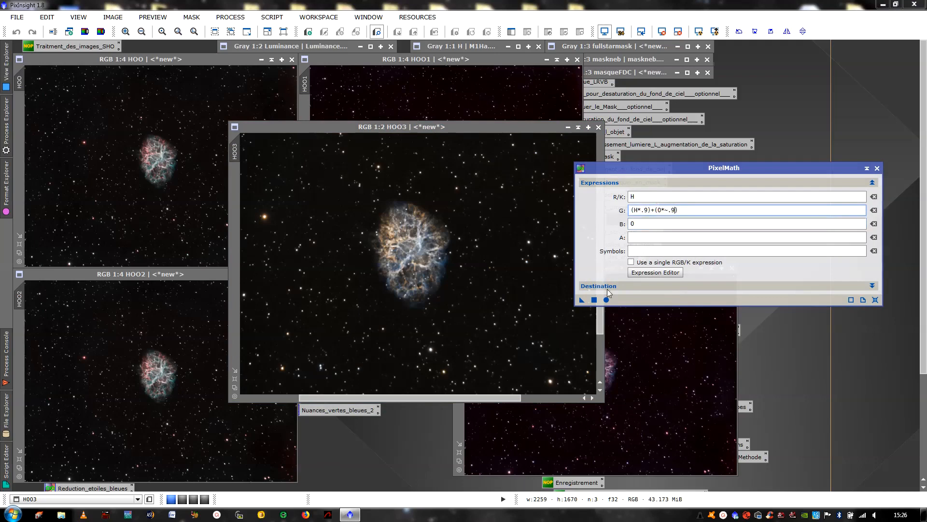
click(595, 300)
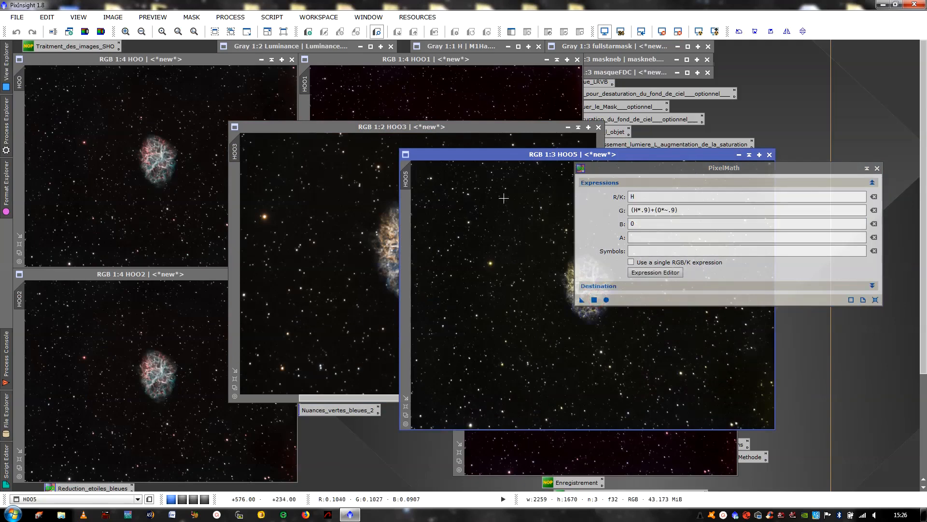
Inspect the new test image's nebula at 1:1 zoom and close both modified HOO_V3 test images.
drag(532, 156, 177, 145)
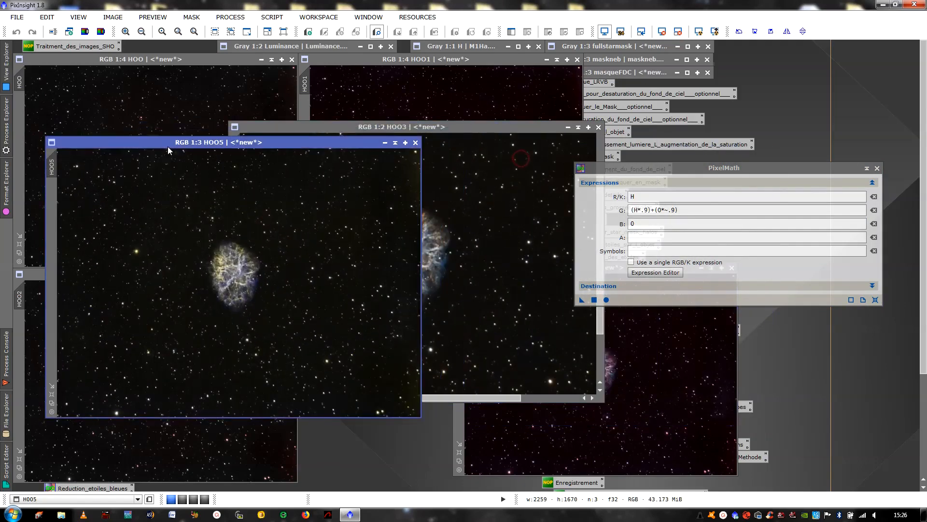
scroll(221, 273, up, 2)
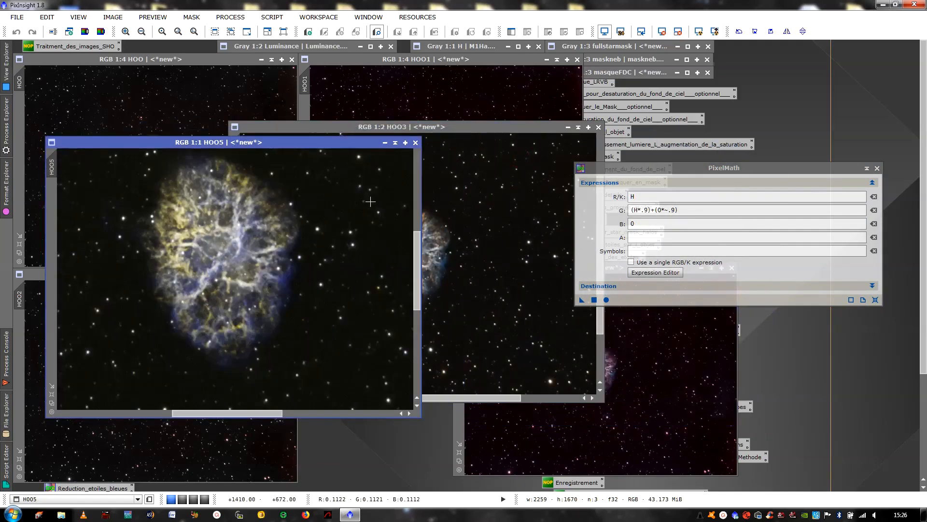
click(415, 143)
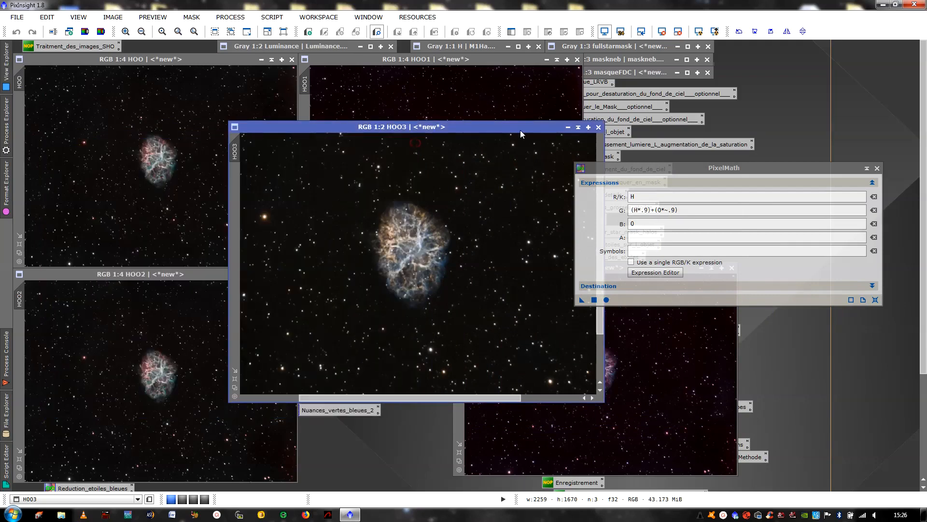
click(598, 128)
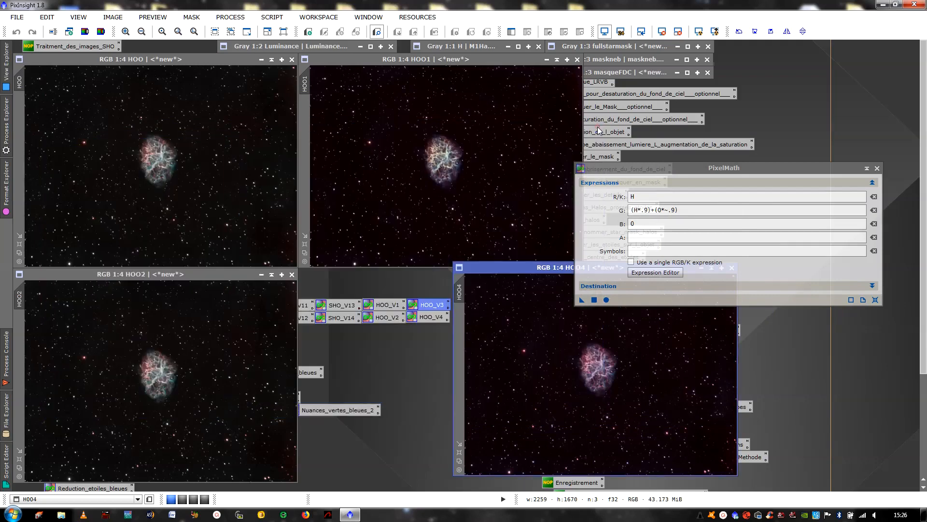
Close PixelMath and the HOO2 image, and place the HOO4 window centrally below the HOO and HOO1 images.
click(649, 207)
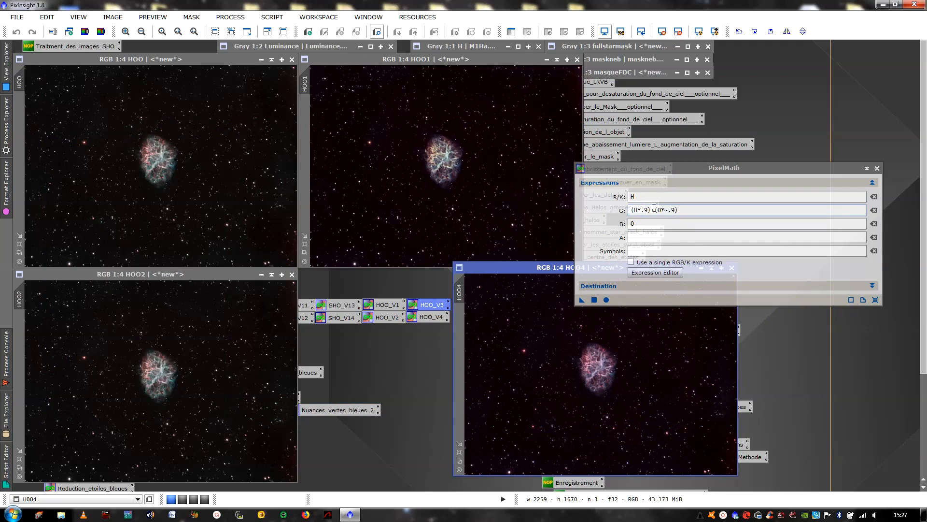
click(877, 168)
drag(484, 271, 343, 274)
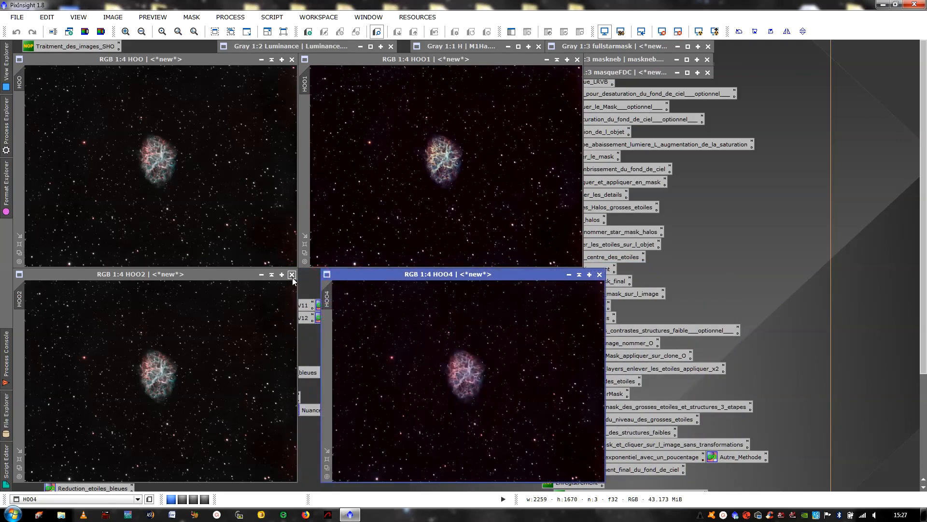
click(292, 275)
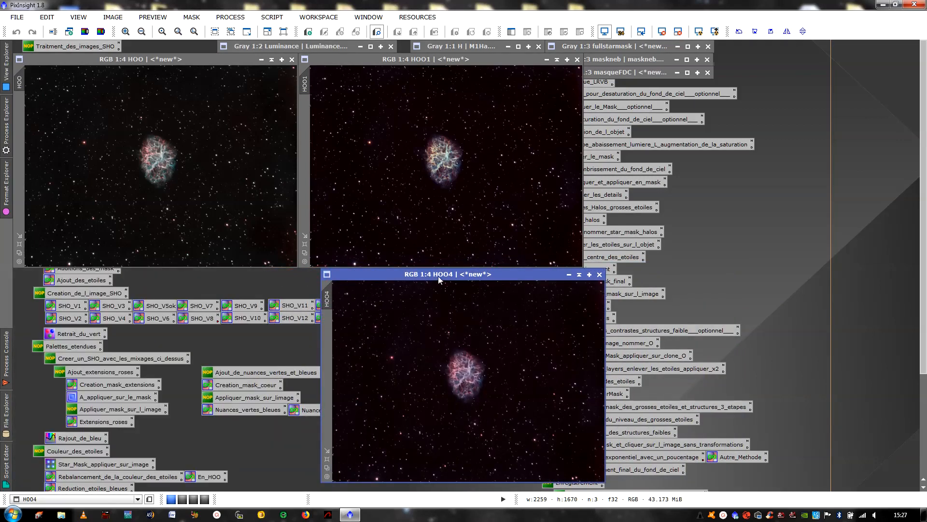
drag(439, 276, 289, 282)
Examine the nebula's colours up close in the HOO1, HOO and HOO4 images to compare the three versions.
click(481, 143)
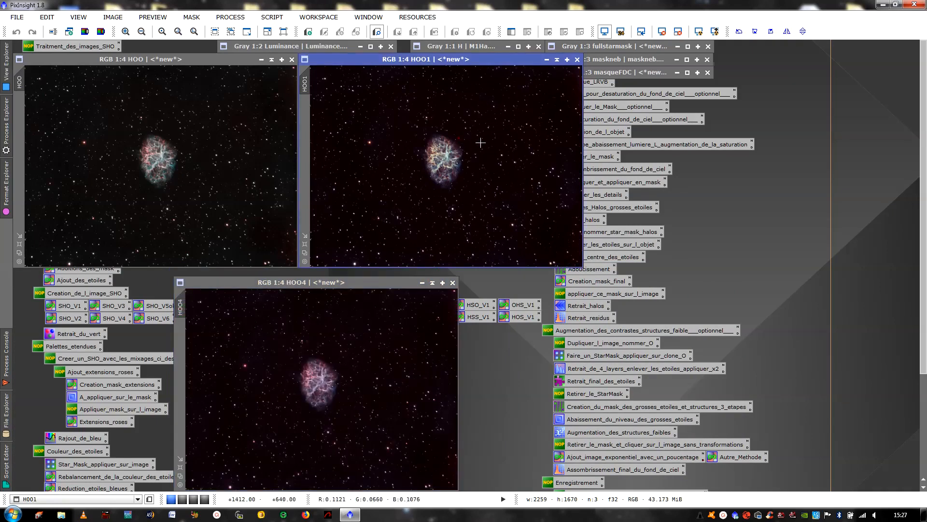
scroll(481, 143, up, 2)
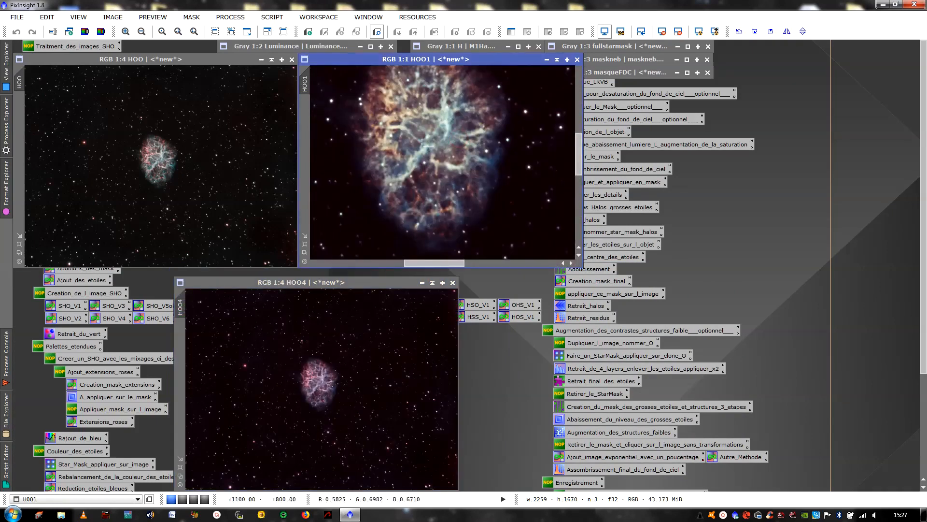
scroll(449, 147, down, 2)
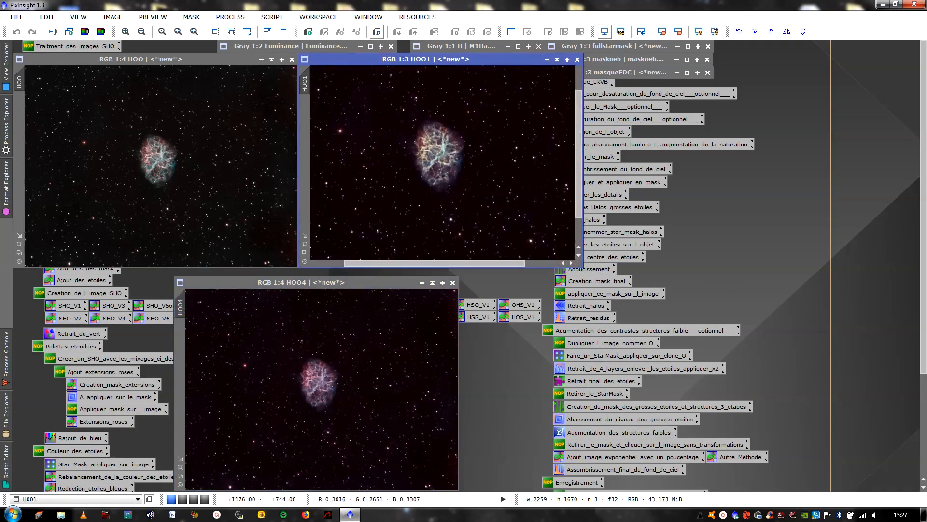
scroll(452, 149, up, 1)
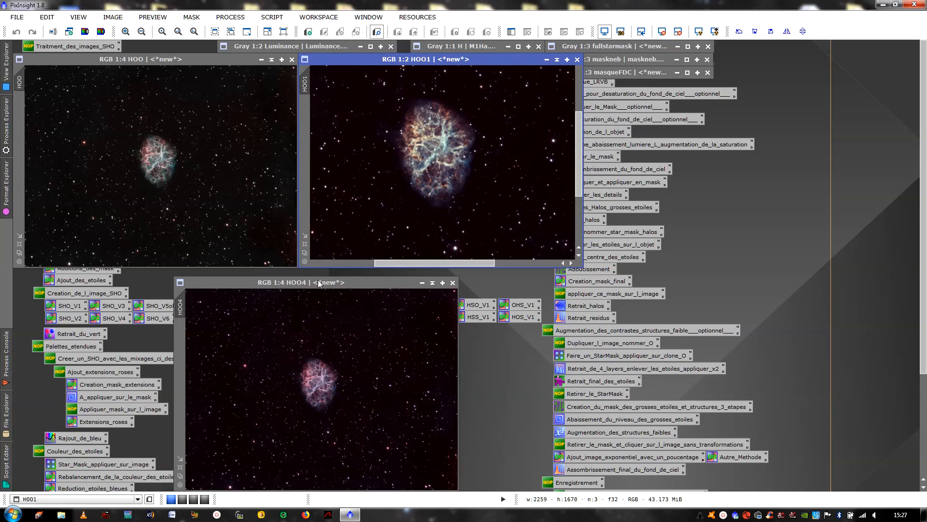
drag(318, 282, 303, 269)
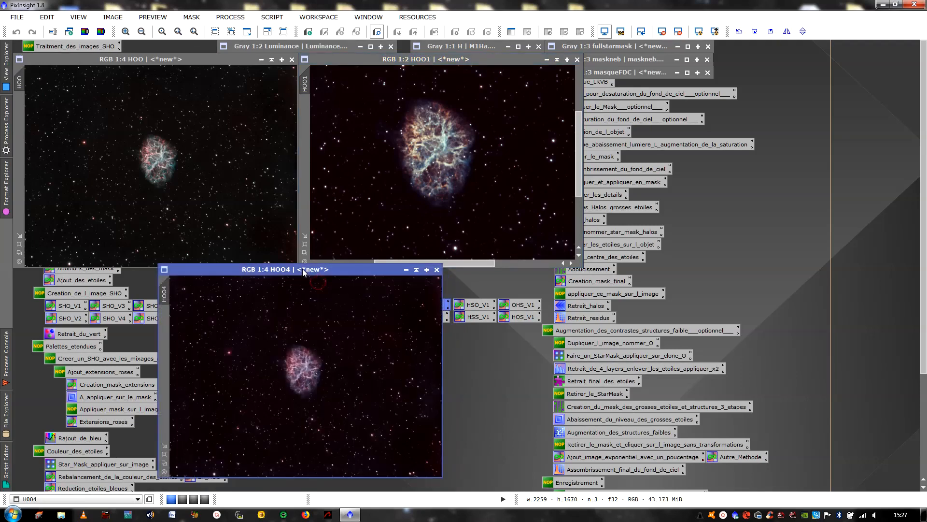
click(119, 135)
scroll(238, 198, up, 2)
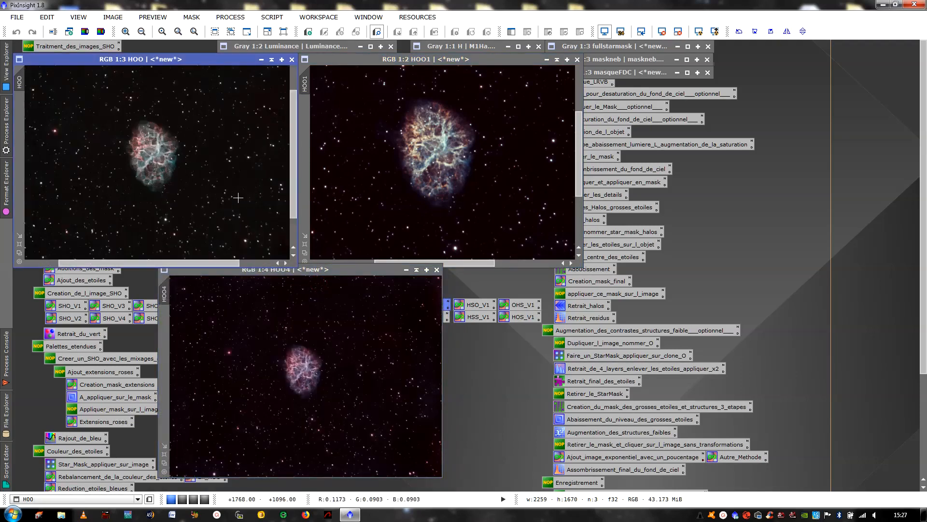
scroll(236, 199, down, 1)
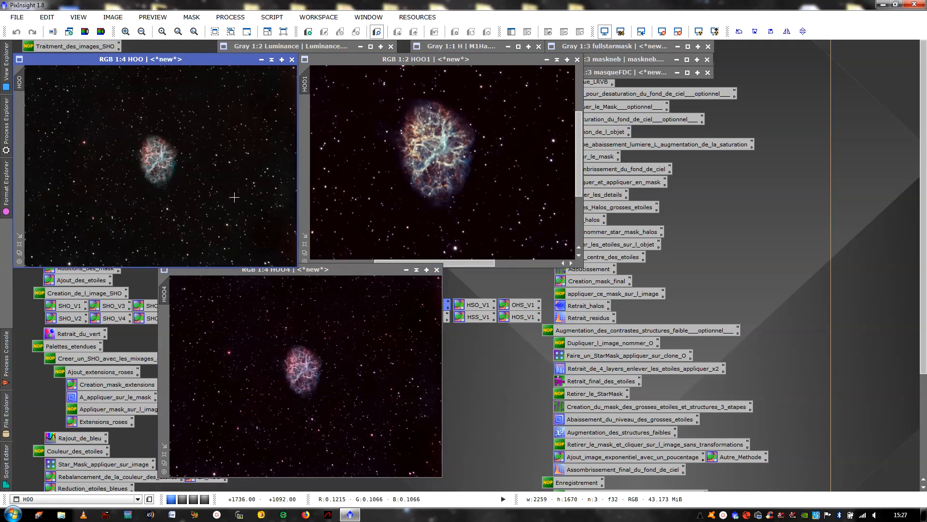
scroll(213, 184, up, 2)
scroll(214, 186, down, 3)
click(335, 345)
scroll(336, 338, up, 3)
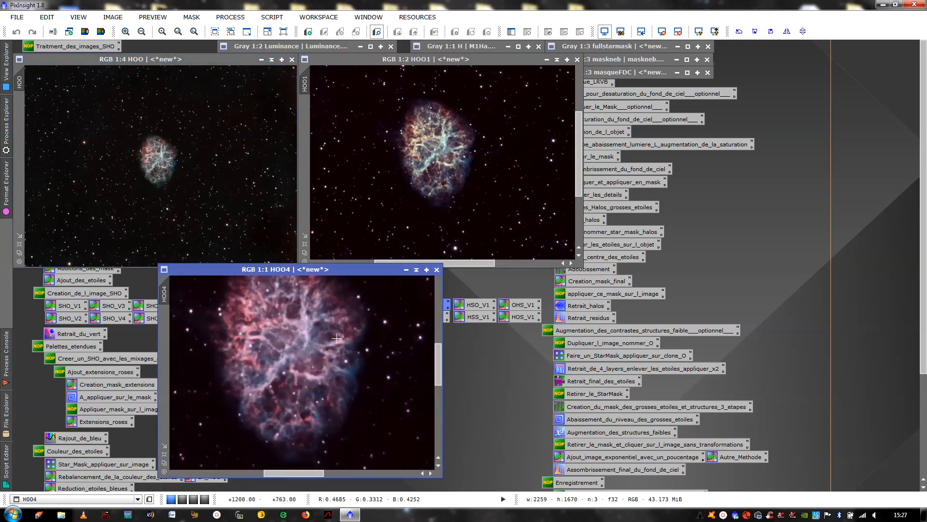
scroll(336, 338, down, 2)
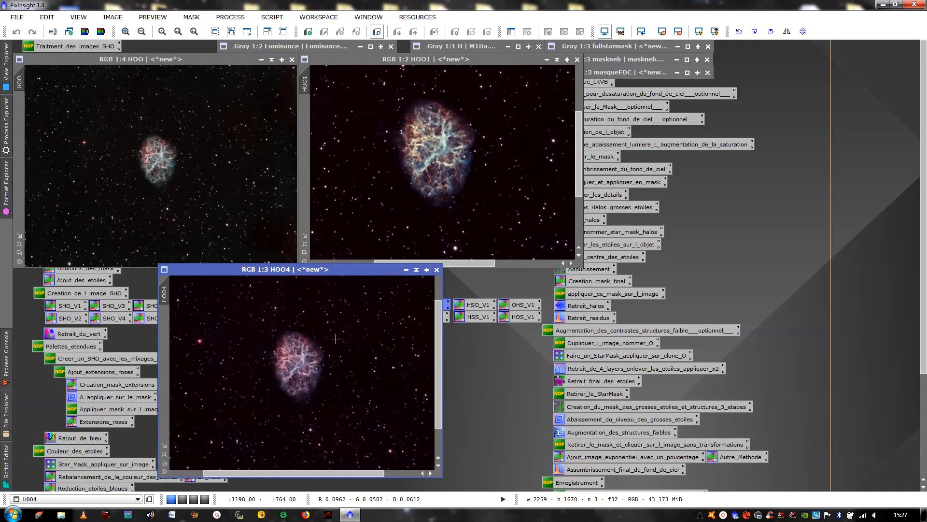
Close the HOO and HOO1 images, then enlarge HOO4 to 1:2 with its window fitted and clear of the minimized masks.
click(292, 60)
click(577, 59)
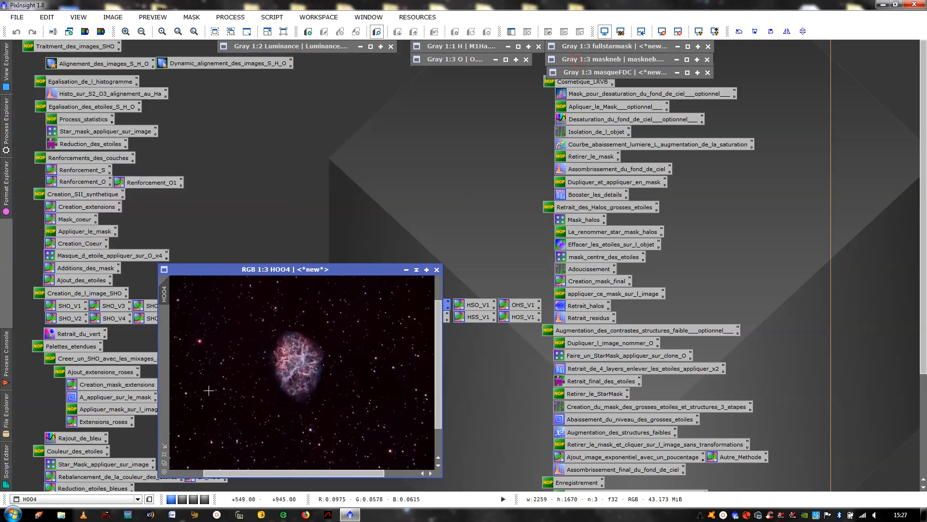
click(165, 461)
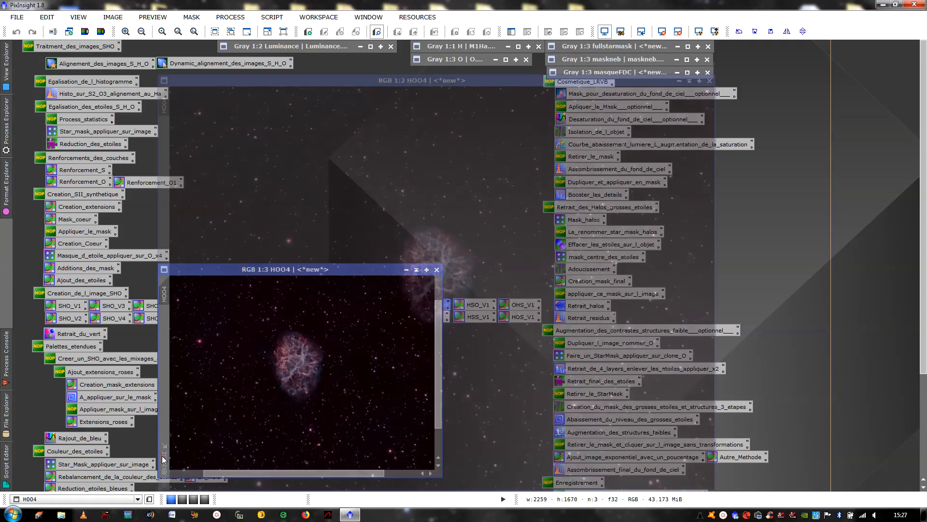
drag(500, 62, 375, 77)
Apply masqueFDC as a mask to the HOO4 image, minimize the mask window again and hide the red mask overlay.
click(579, 76)
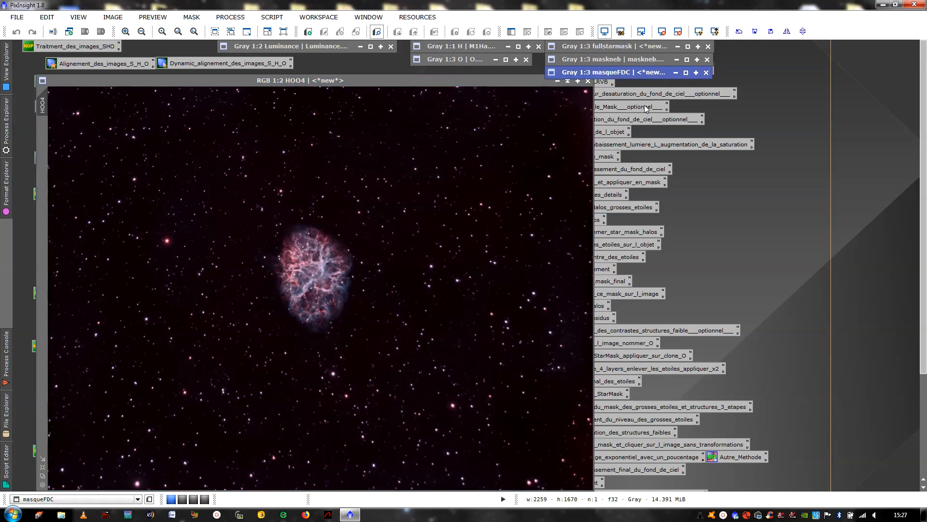
click(687, 72)
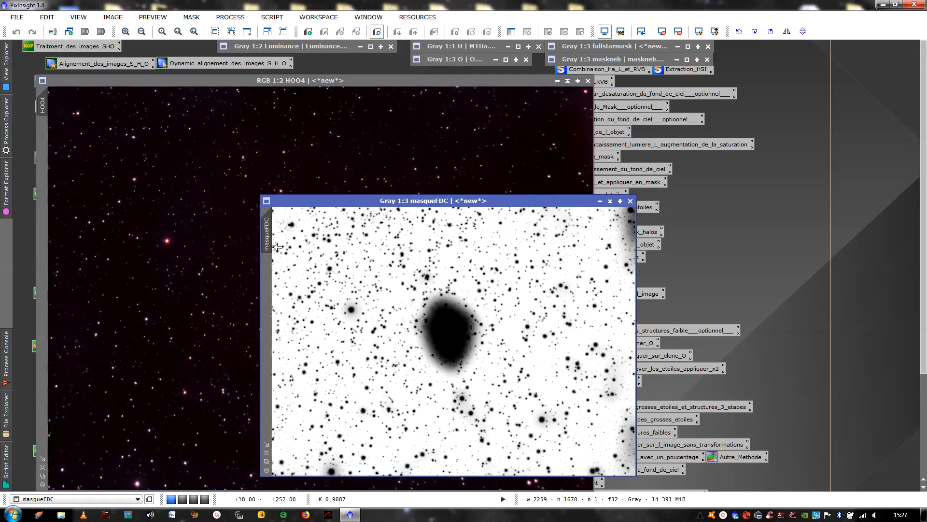
drag(275, 247, 52, 178)
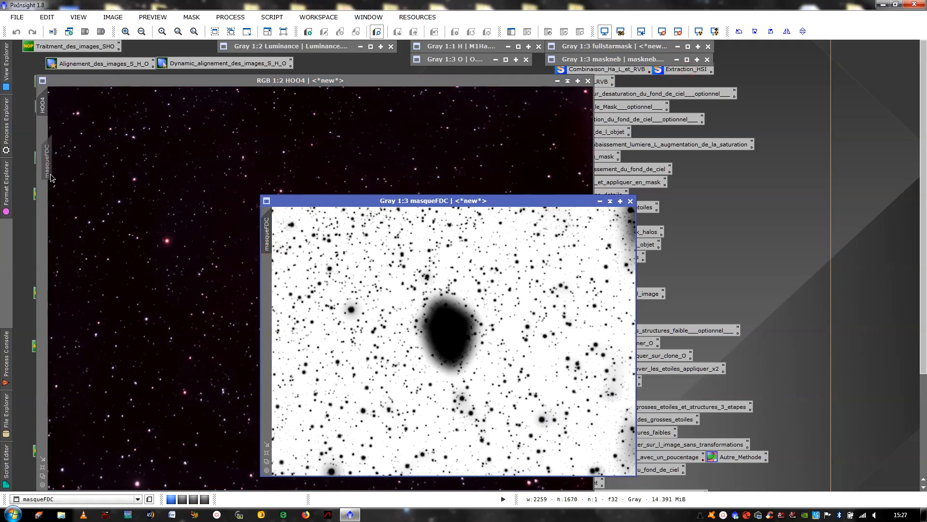
click(601, 201)
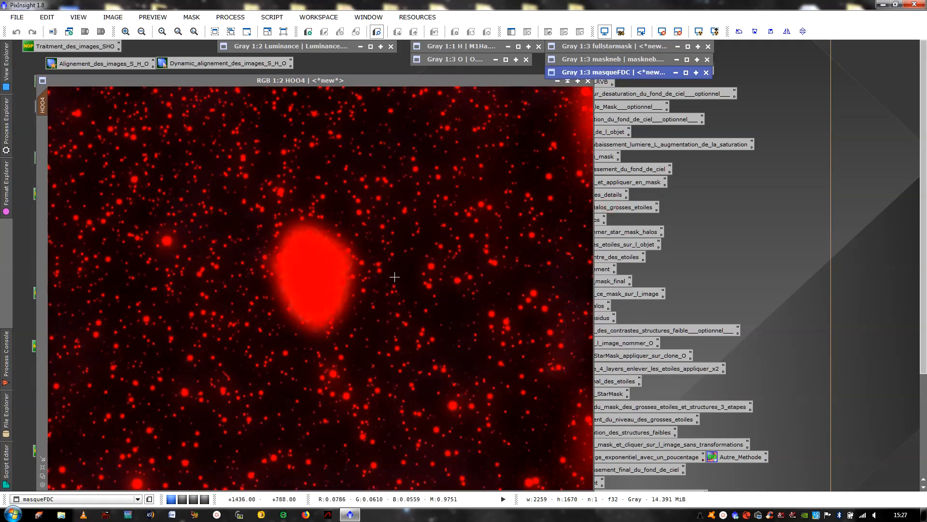
click(425, 261)
key(ctrl+k)
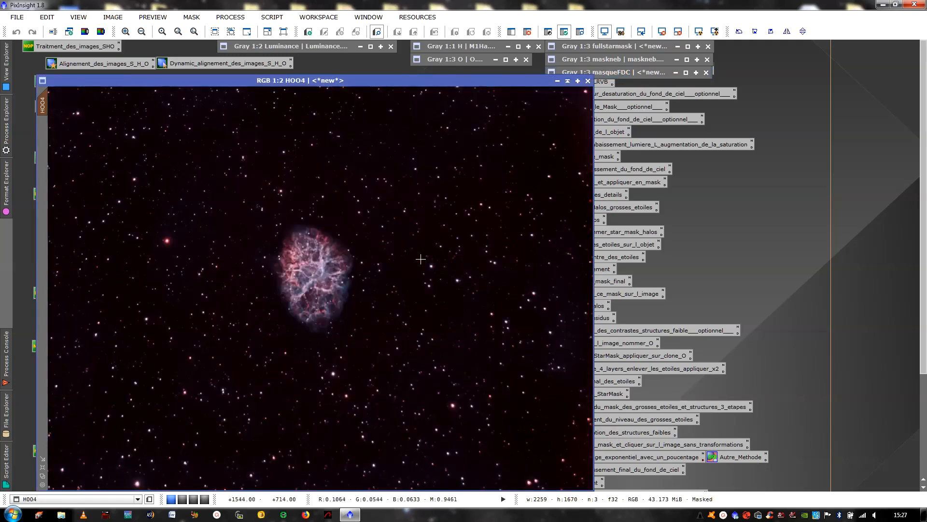
Open the Retrait_du_vert SCNR preset, set the colour to remove to Red, and apply it to the masked HOO4 image at amount 0.80.
drag(341, 83, 475, 60)
click(62, 334)
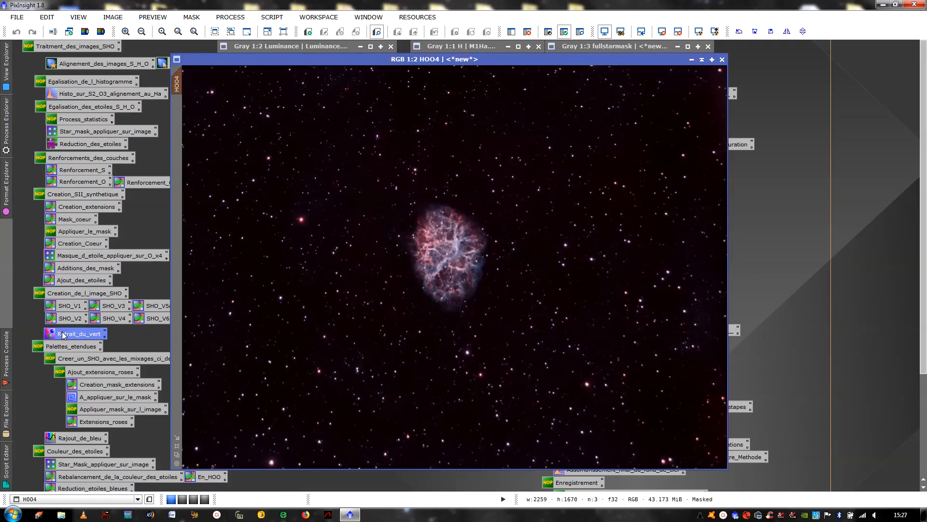
double_click(63, 334)
click(700, 160)
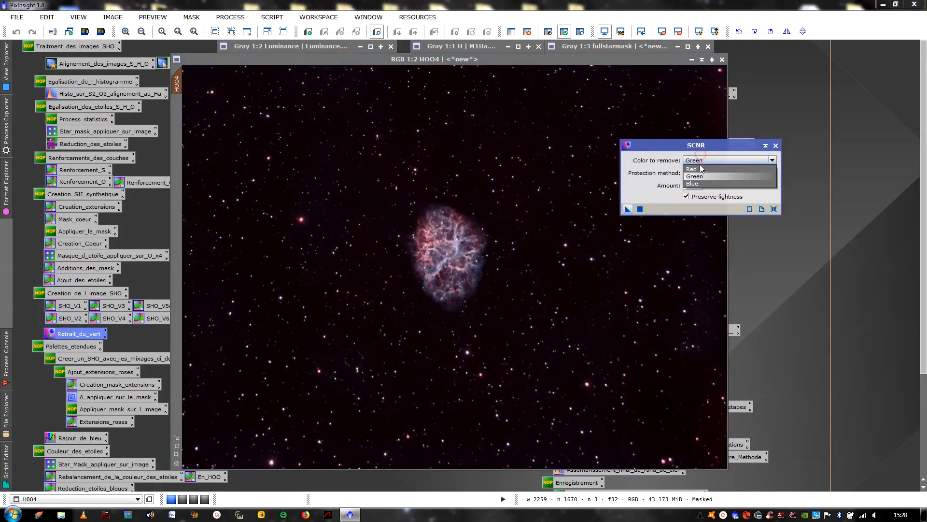
click(695, 168)
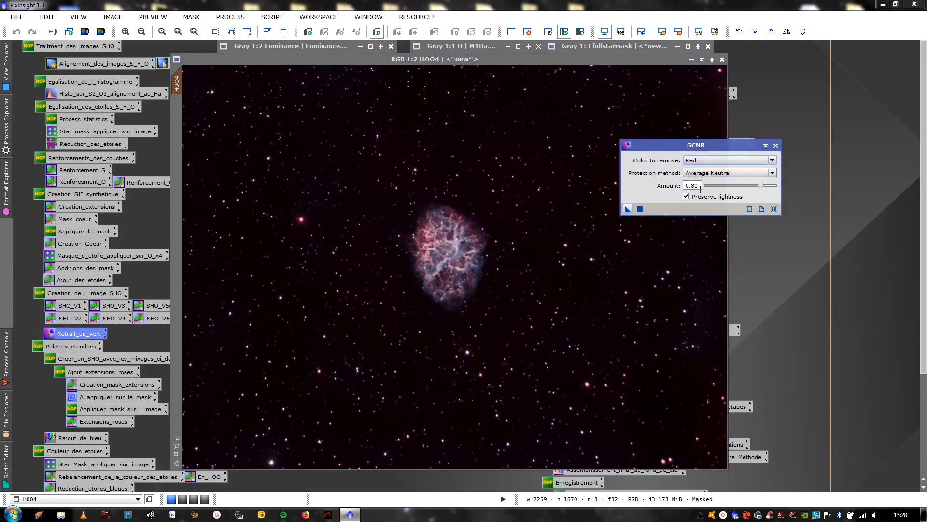
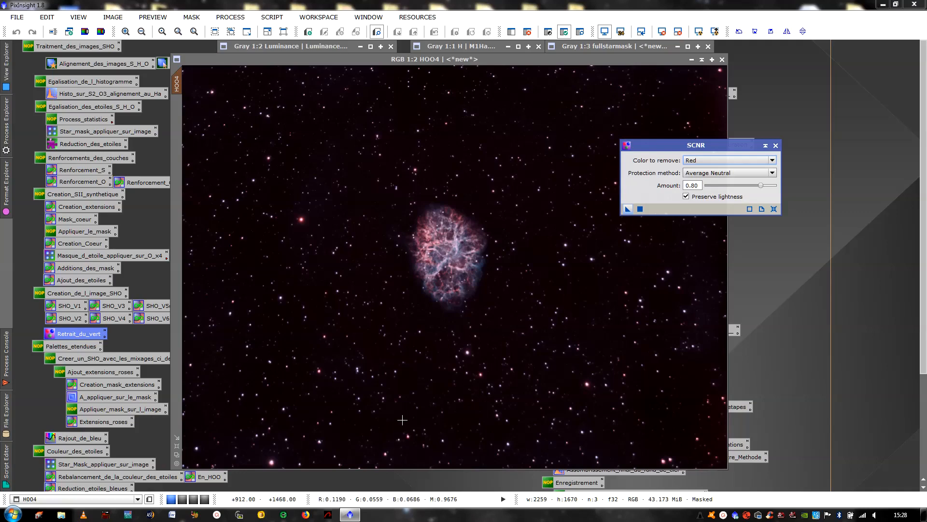
click(640, 208)
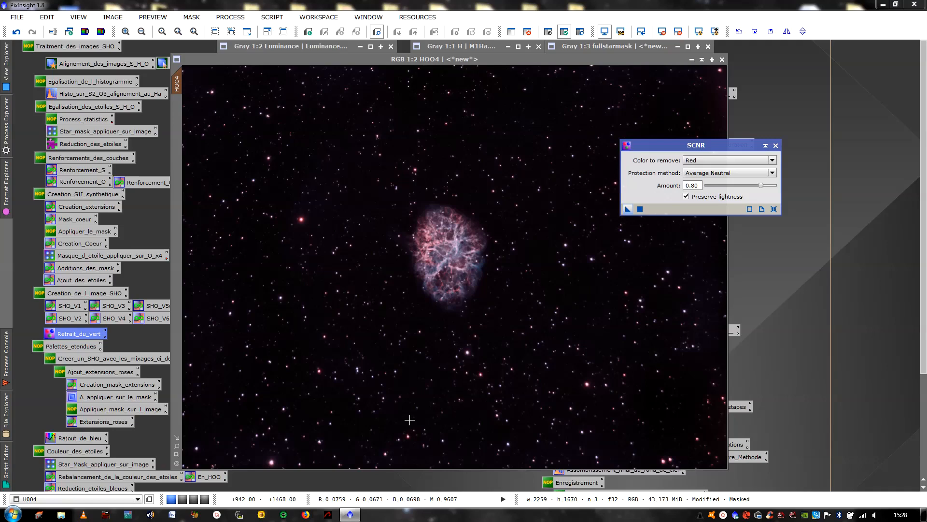
click(640, 208)
Set SCNR's colour to remove to Blue and apply it to the masked HOO4 image.
click(695, 160)
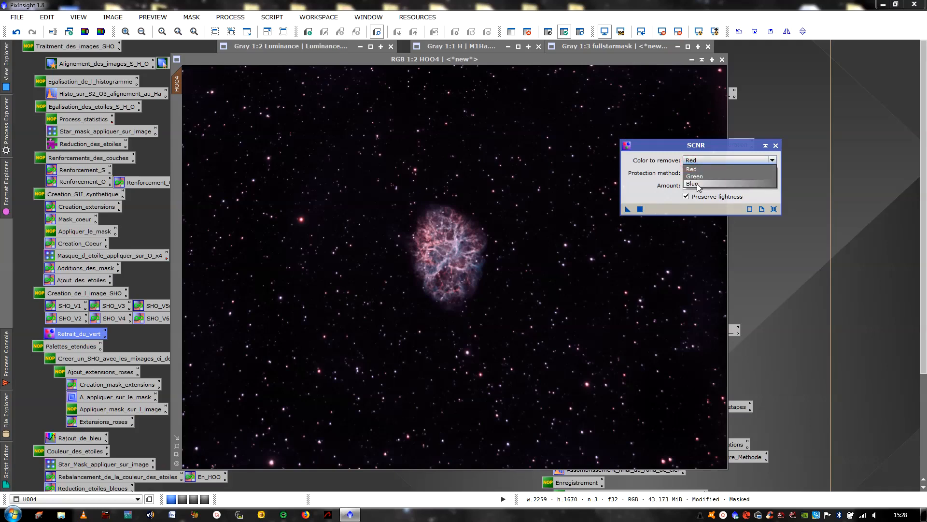
click(695, 184)
click(640, 209)
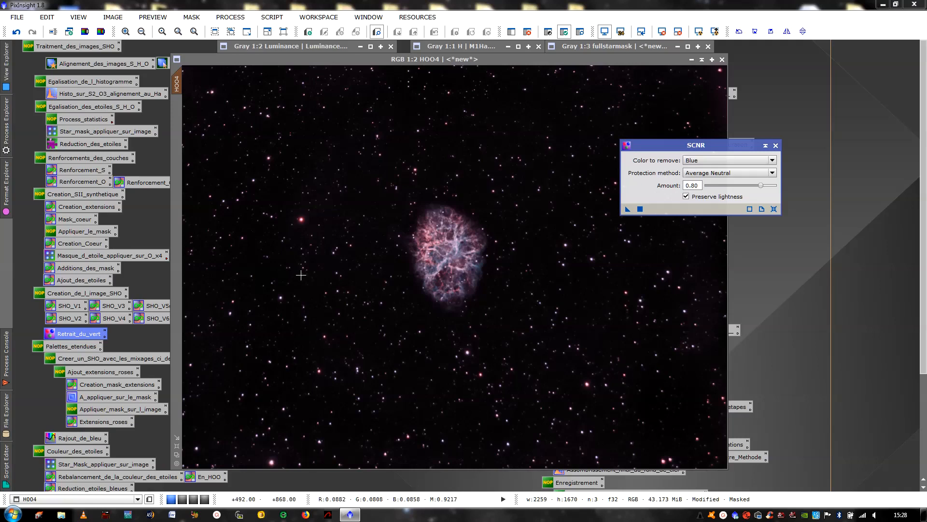
Inspect the HOO4 nebula and the sky background beside it at high zoom for remaining colour casts.
click(473, 337)
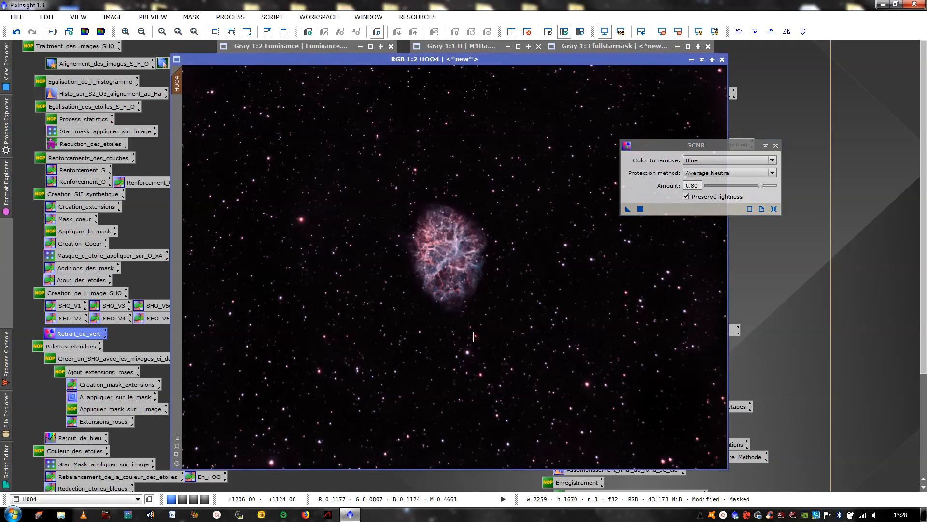
scroll(475, 335, up, 2)
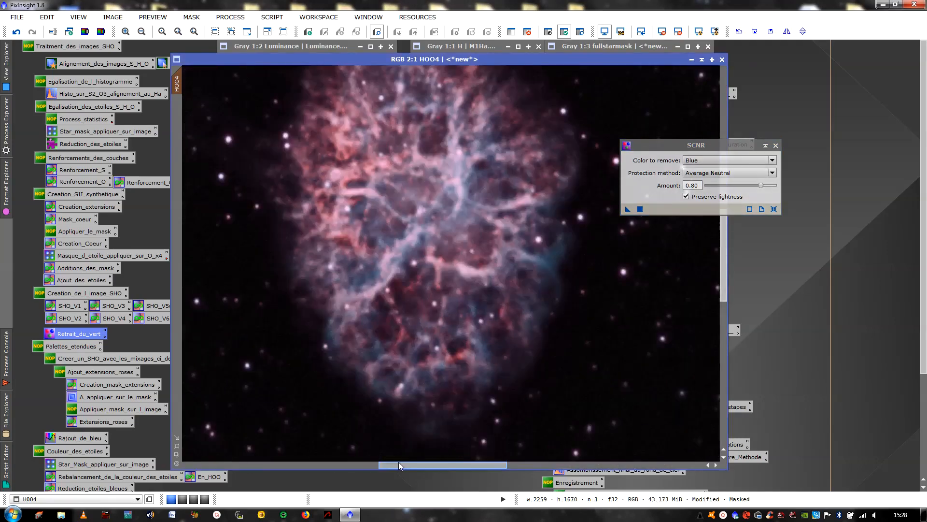
drag(400, 462, 305, 473)
scroll(290, 349, down, 3)
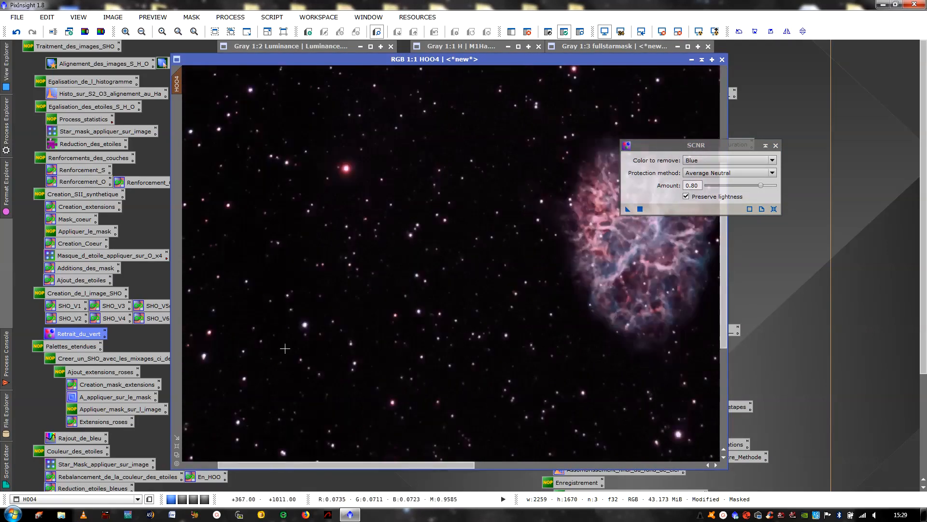
scroll(292, 349, up, 1)
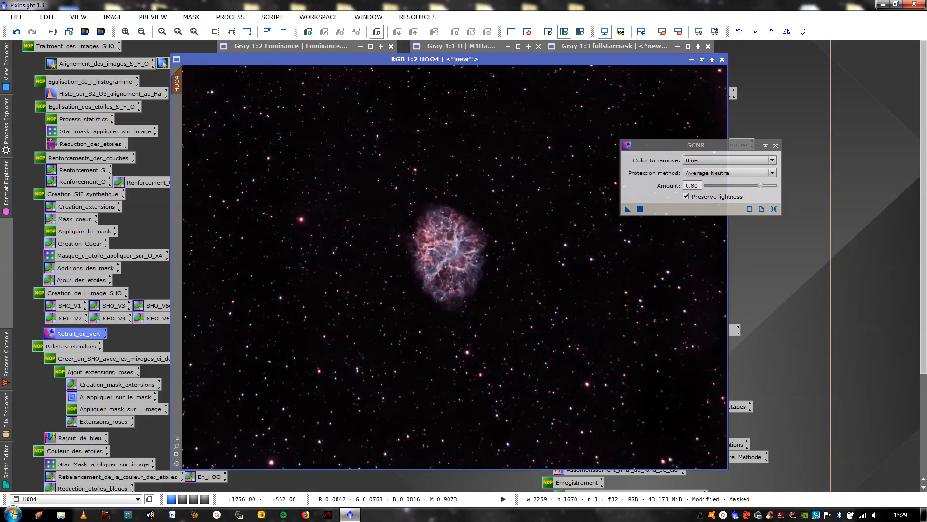
scroll(297, 254, up, 2)
scroll(298, 254, down, 2)
Run SCNR on the masked HOO4 image again, once removing Red and once removing Blue.
click(685, 161)
click(690, 168)
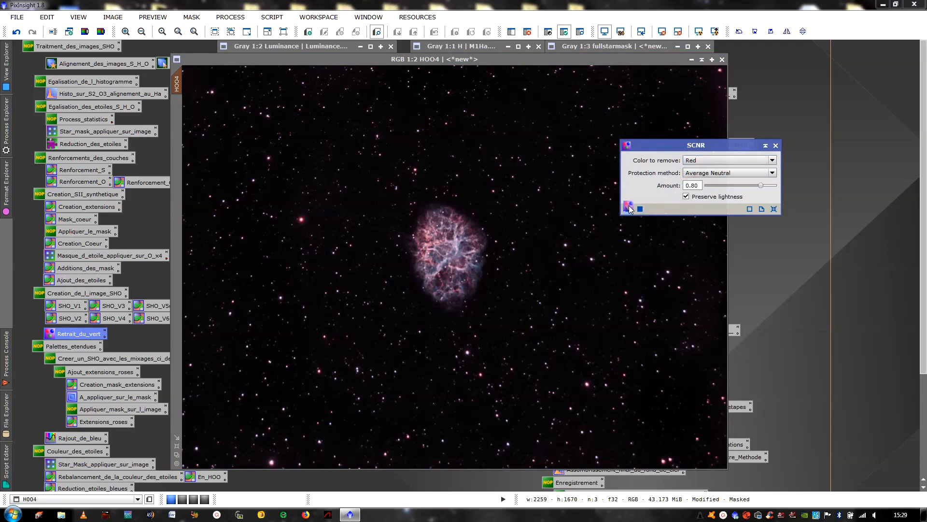
drag(628, 209, 312, 246)
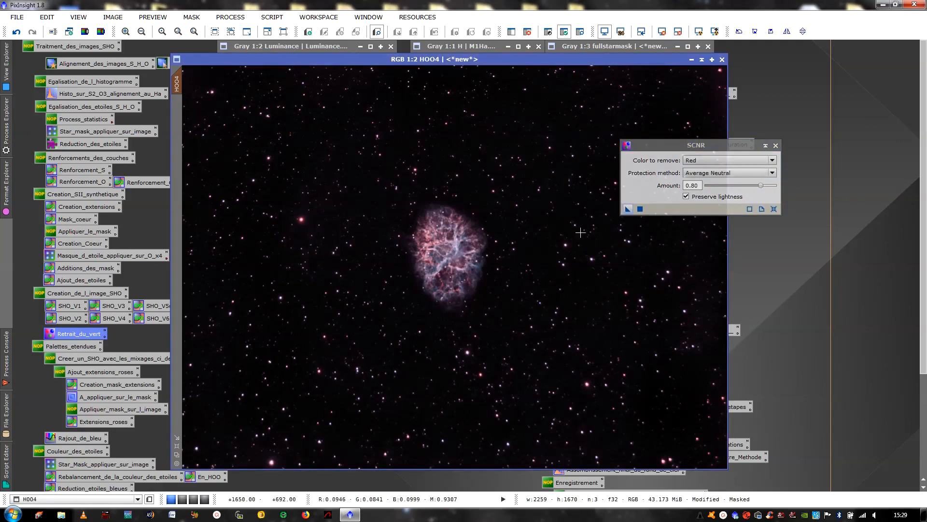
click(698, 159)
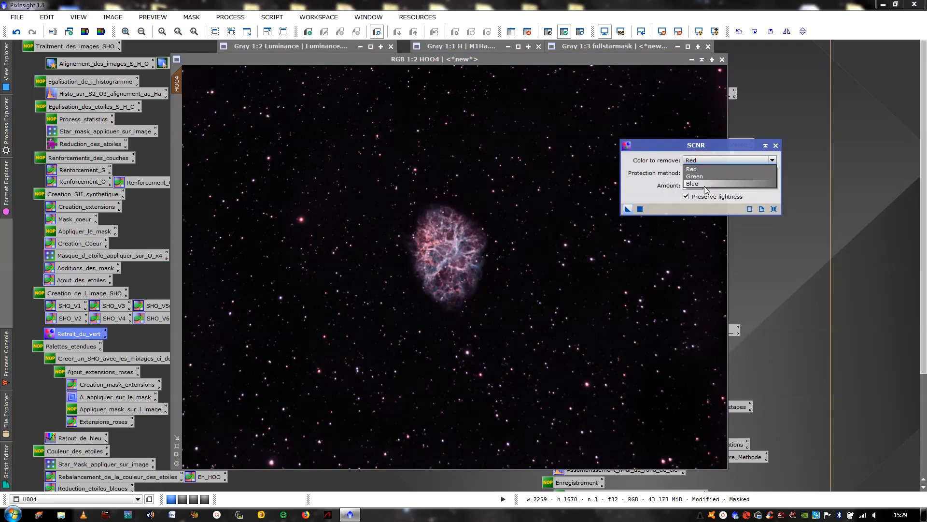
click(695, 183)
click(601, 298)
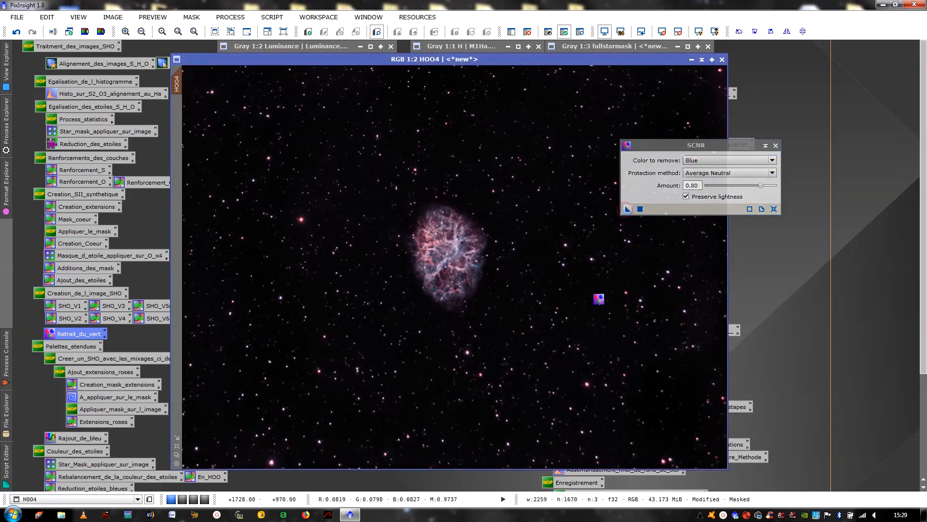
Set SCNR's colour to remove to Green, apply it to the masked HOO4 image, and close SCNR.
click(705, 159)
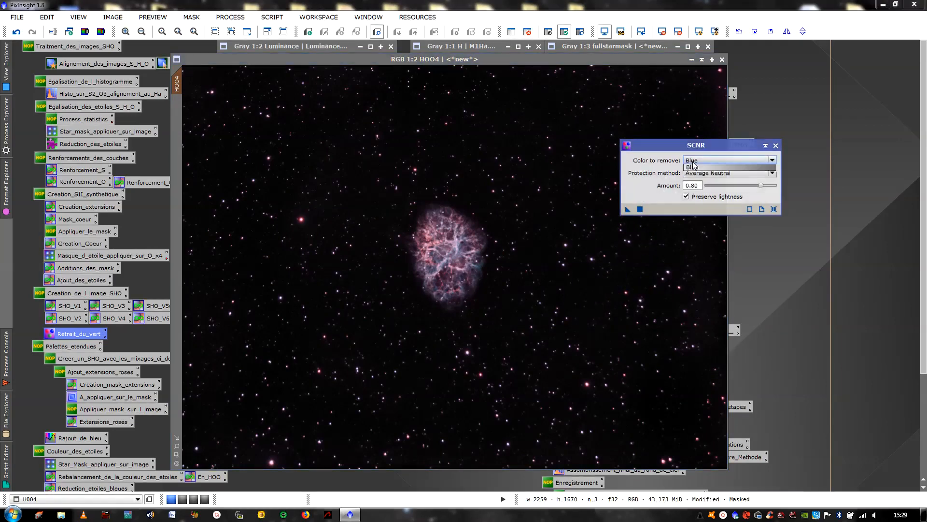
click(705, 173)
click(640, 209)
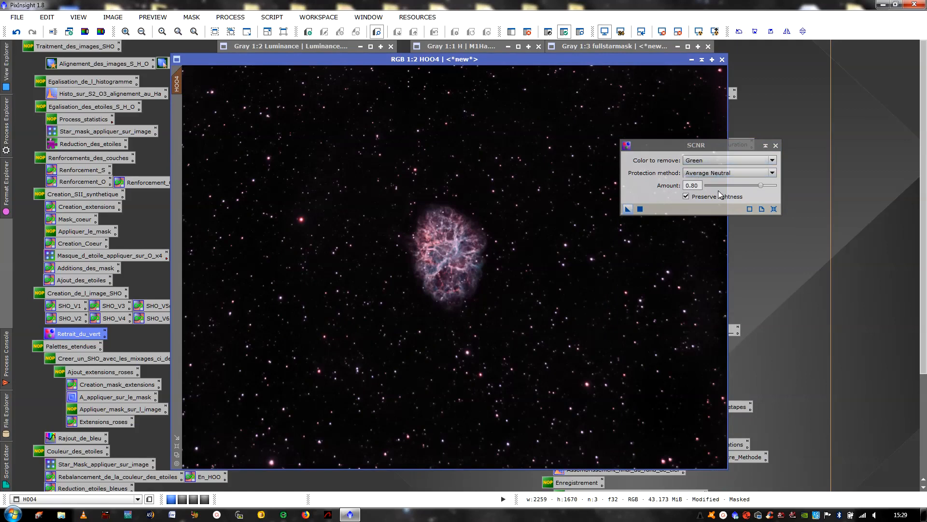
scroll(439, 456, up, 3)
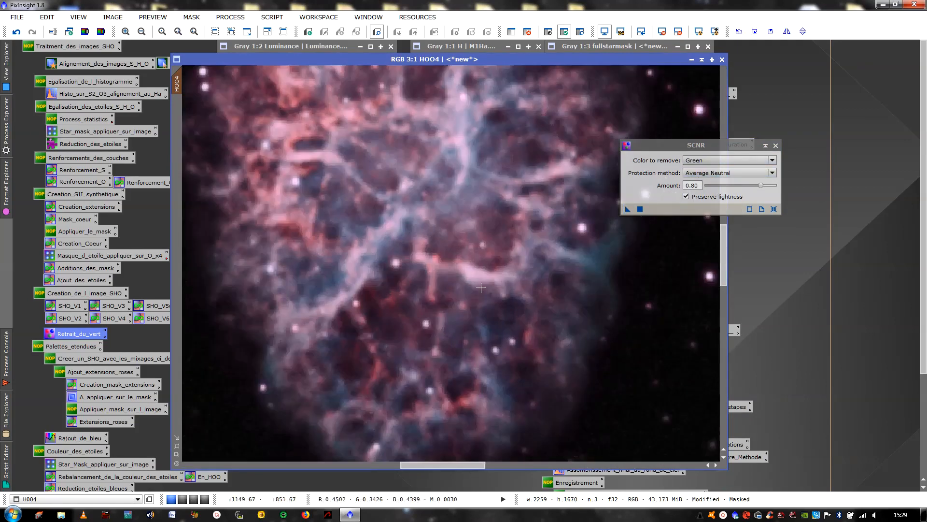
scroll(439, 456, down, 2)
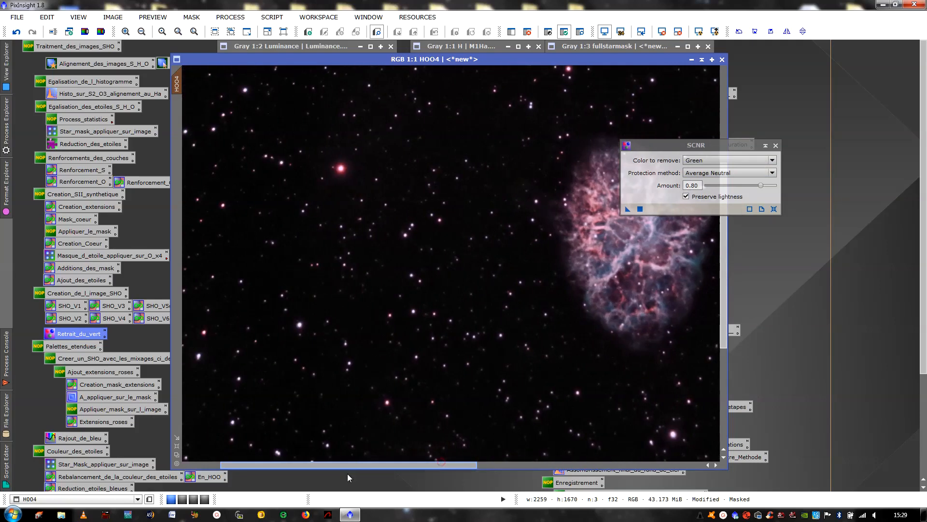
drag(442, 463, 347, 473)
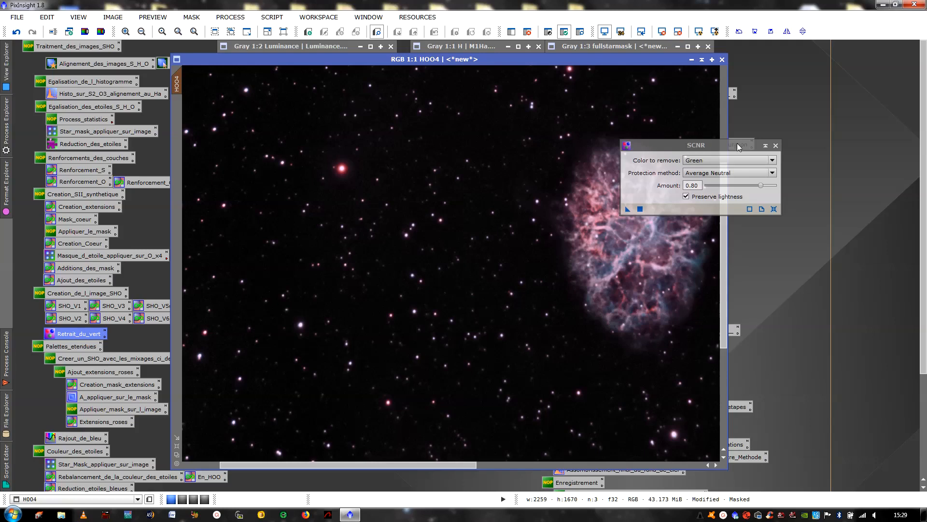
click(776, 145)
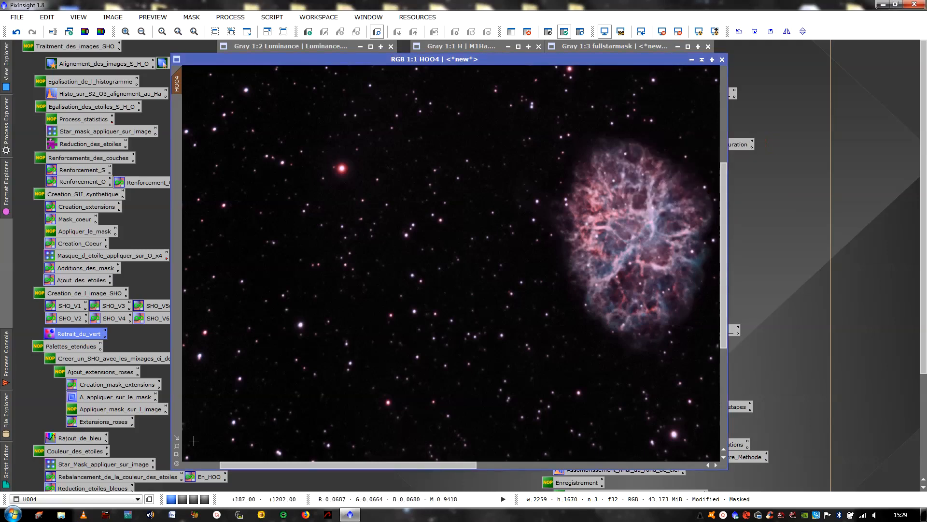
Examine the HOO4 nebula, its stars and the surrounding sky background for remaining colour casts, overall and at 1:1 zoom.
click(176, 446)
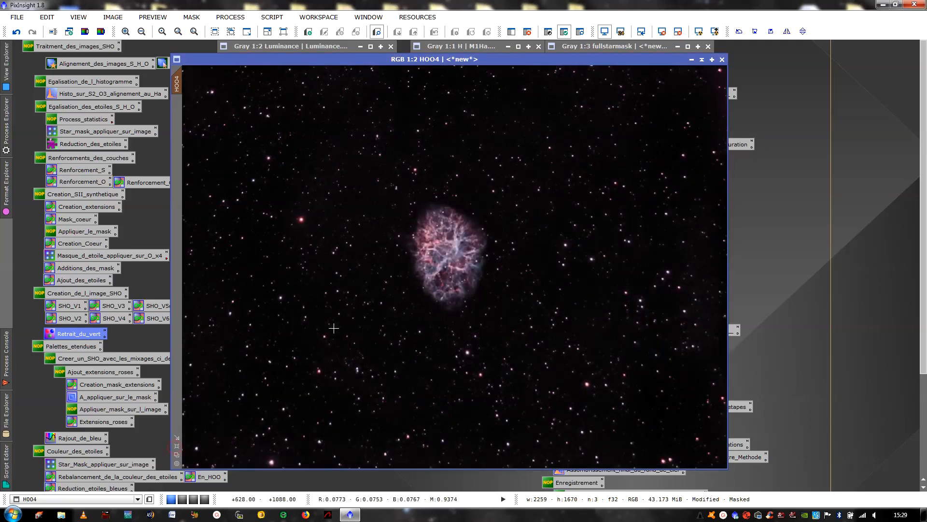
drag(473, 60, 406, 81)
scroll(371, 369, up, 2)
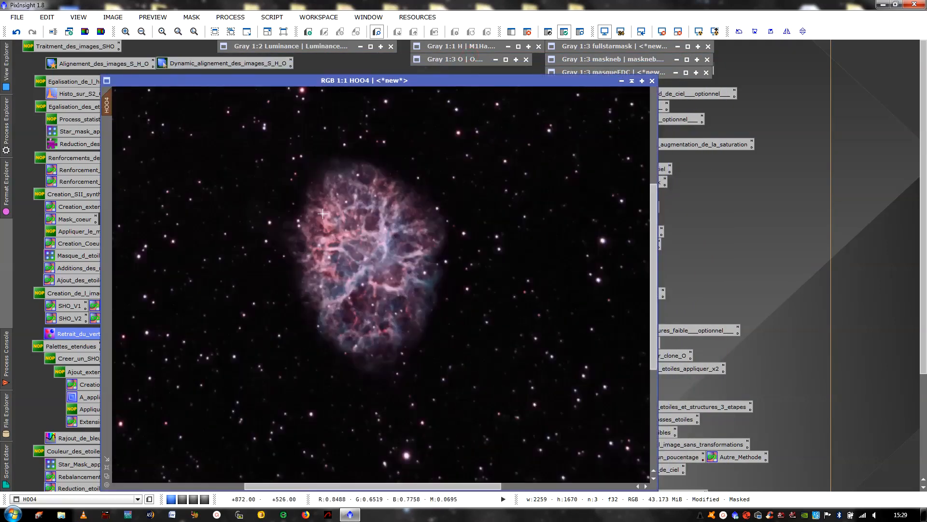
scroll(371, 369, down, 2)
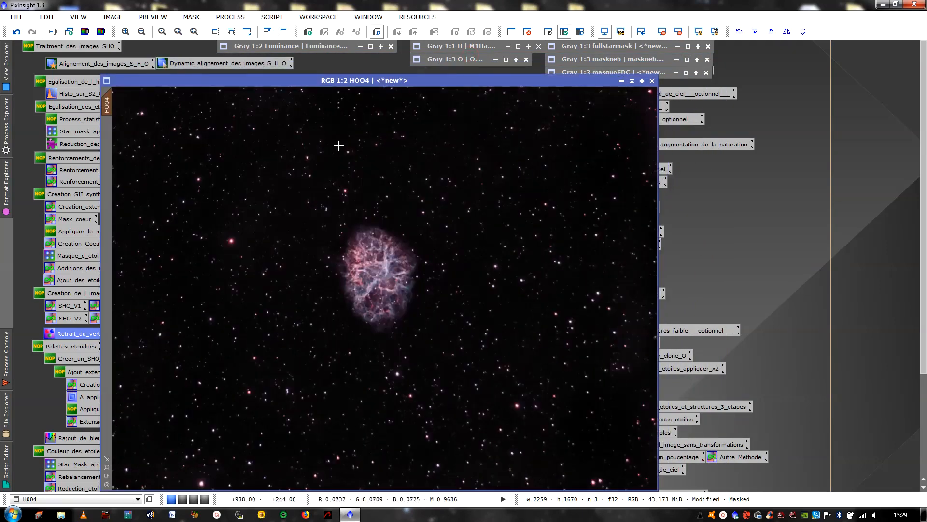
drag(385, 82, 387, 60)
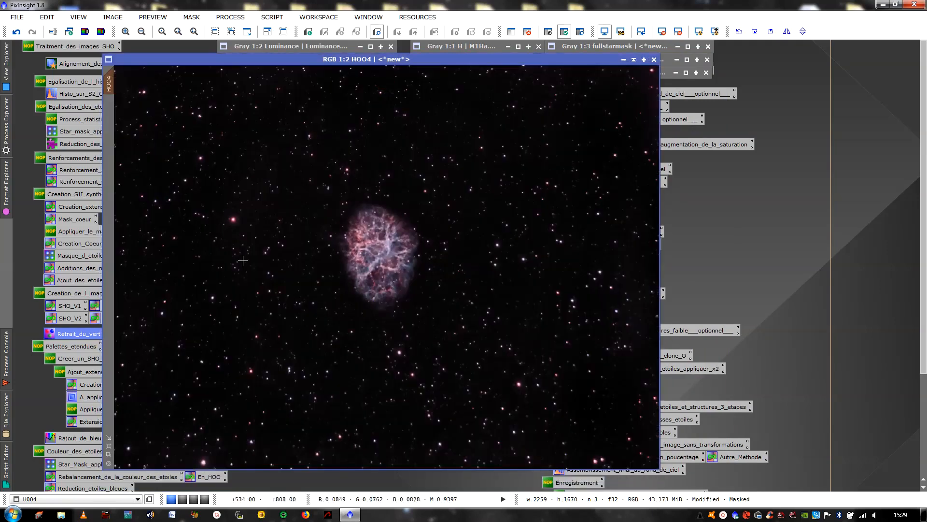
scroll(306, 372, up, 1)
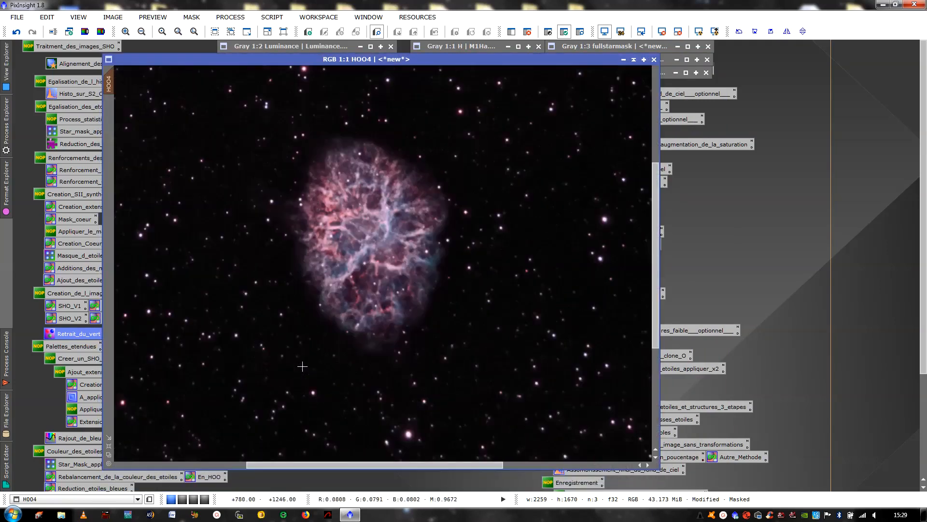
click(338, 466)
drag(320, 468, 232, 467)
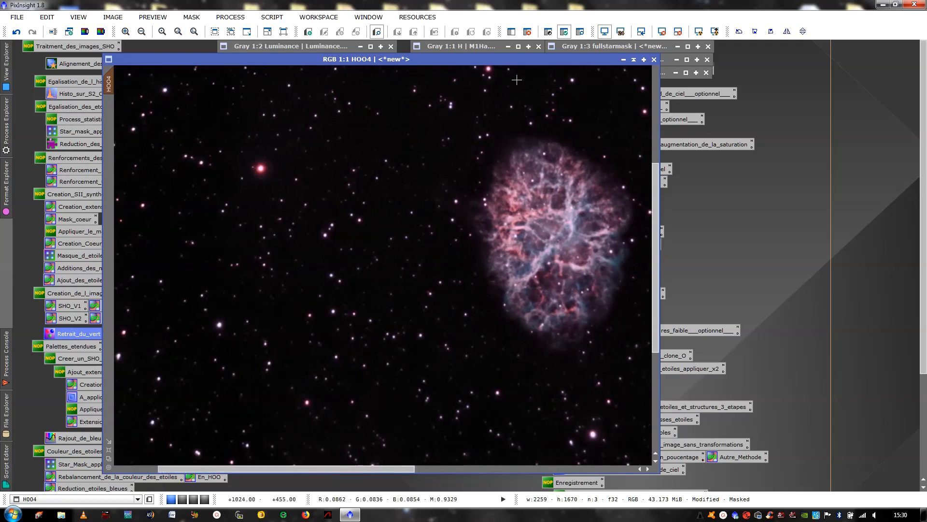
Apply fullstarmask as the mask on HOO4 and check its coverage with the mask overlay.
drag(531, 63, 544, 80)
click(609, 47)
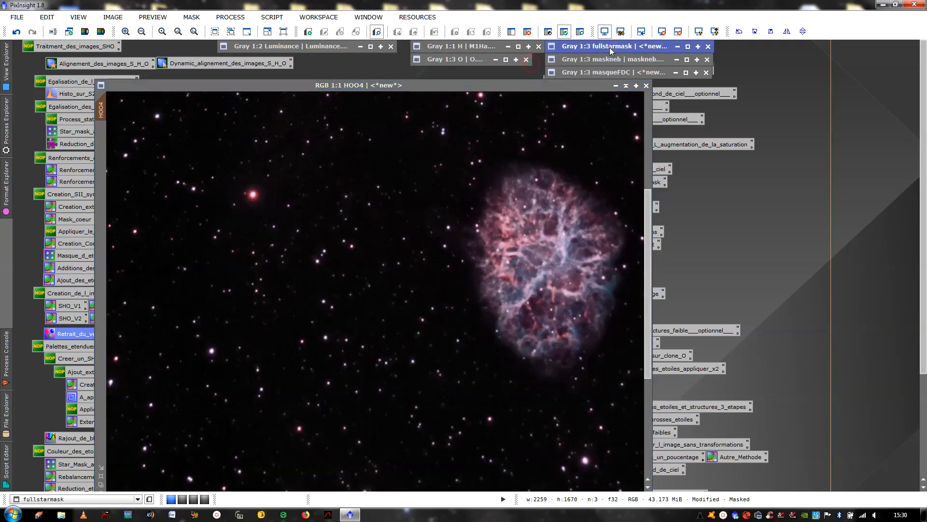
click(688, 47)
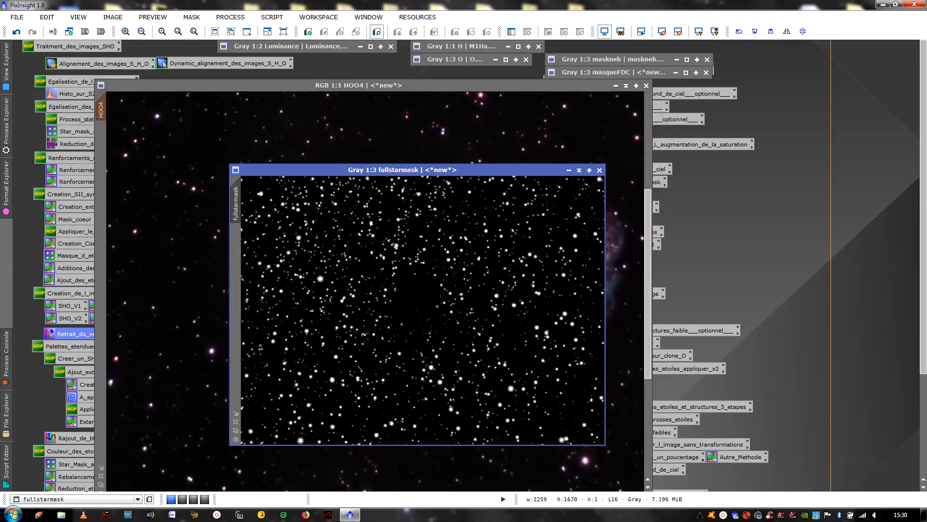
click(579, 171)
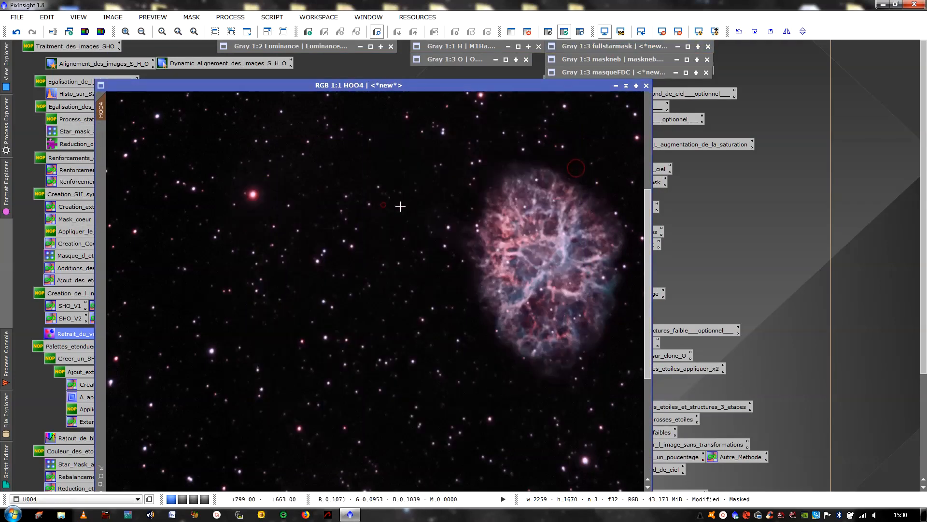
key(ctrl+k)
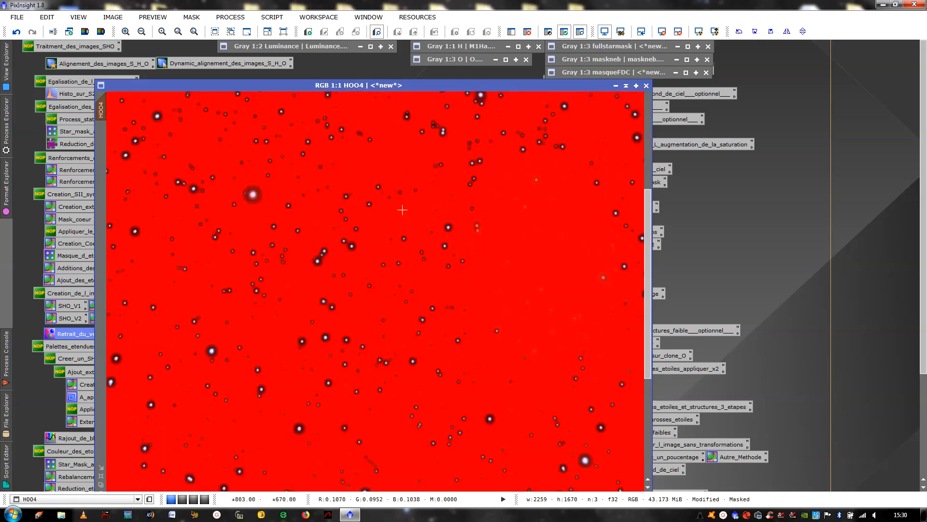
key(ctrl+k)
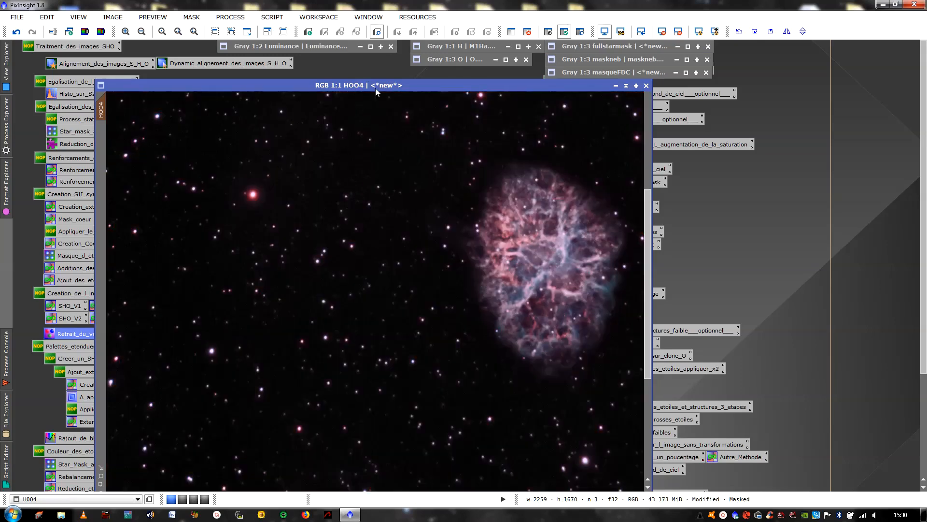
Open the En_HOO PixelMath preset for rebalancing the star colours and clear the workspace around the HOO4 image.
drag(375, 88, 398, 58)
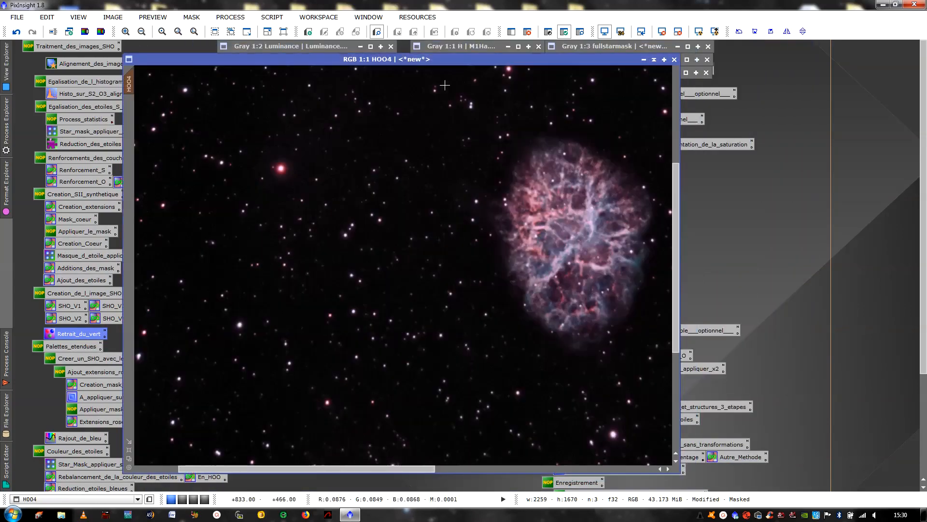
drag(924, 184, 919, 297)
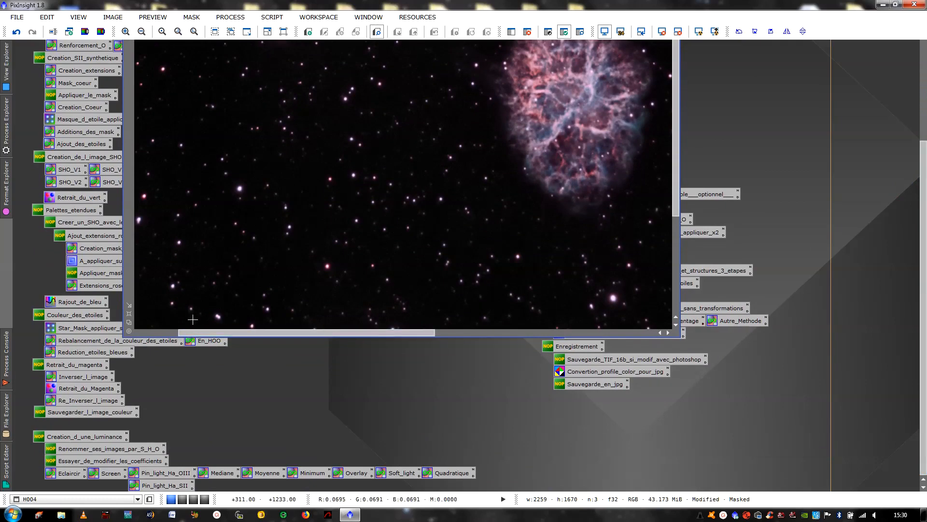
double_click(202, 341)
scroll(667, 329, up, 5)
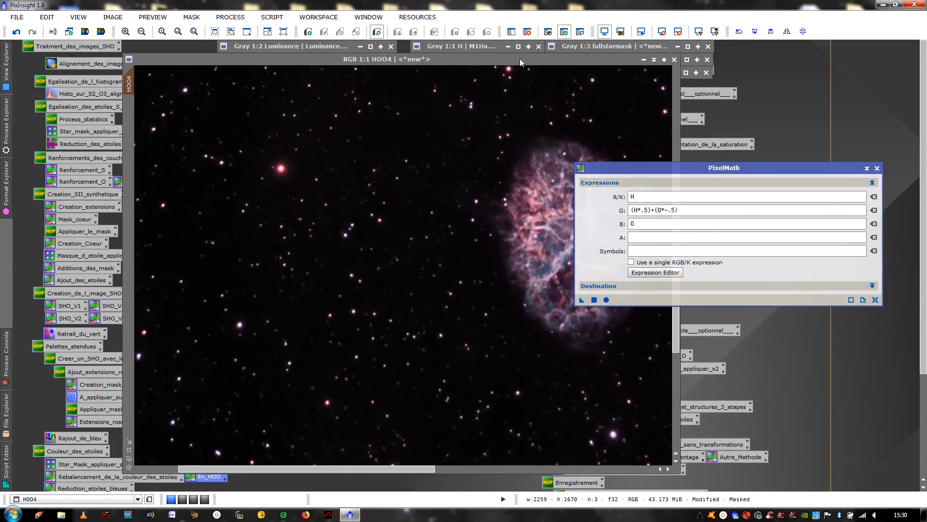
drag(520, 59, 505, 69)
click(506, 73)
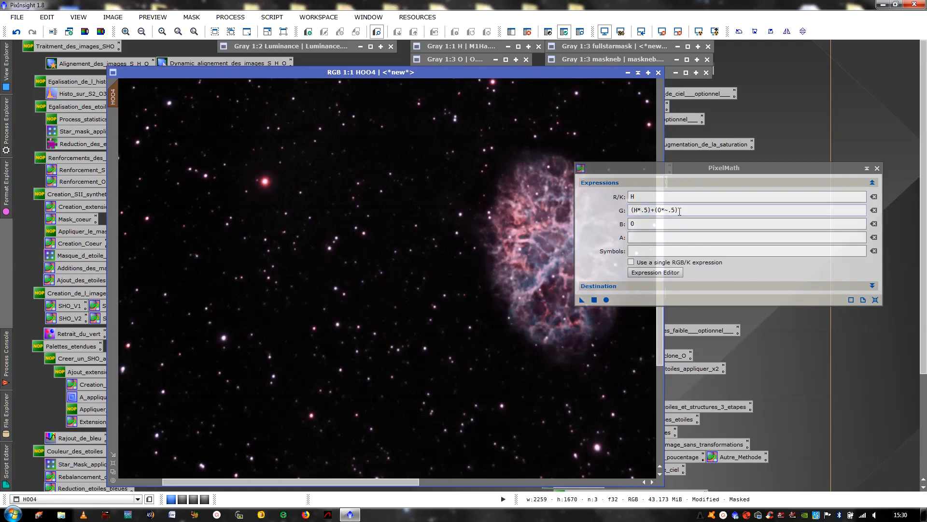
Set PixelMath's destination to create a new image and run the En_HOO expressions to generate a test version.
click(622, 284)
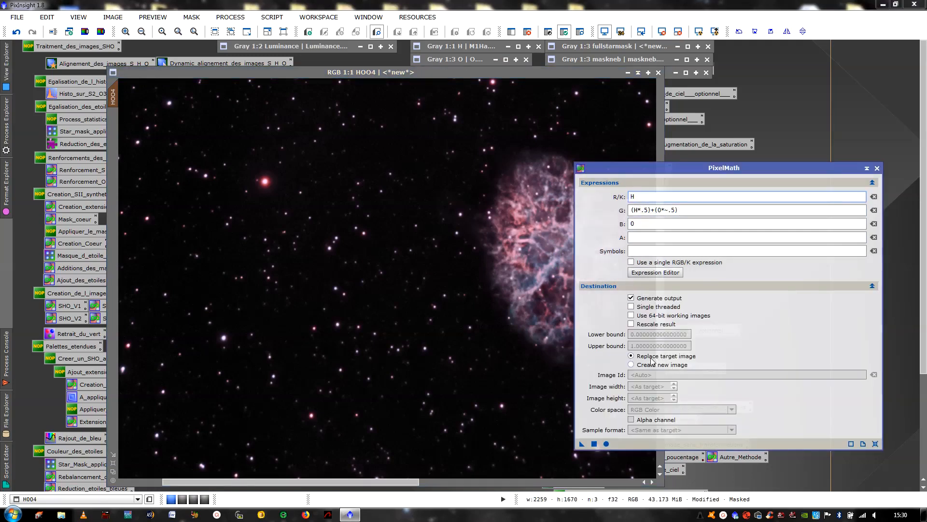
click(631, 365)
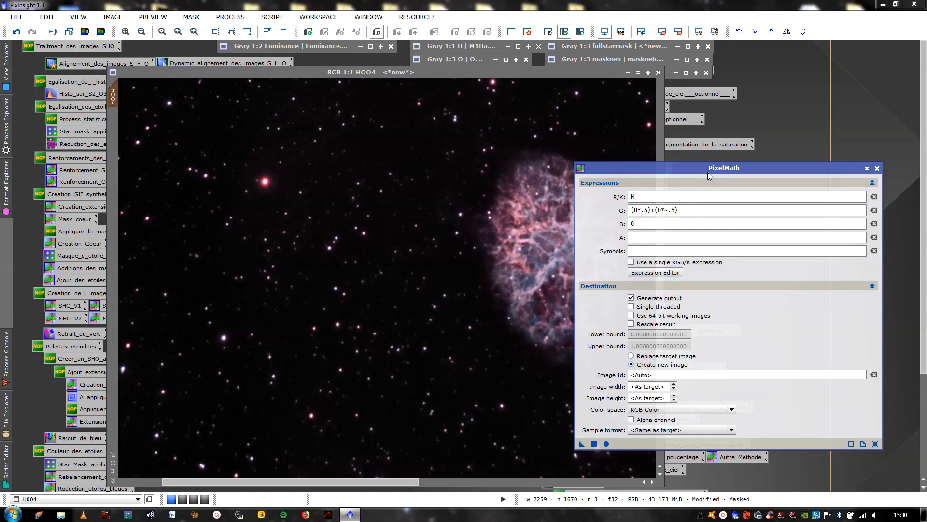
drag(708, 172, 751, 122)
click(638, 395)
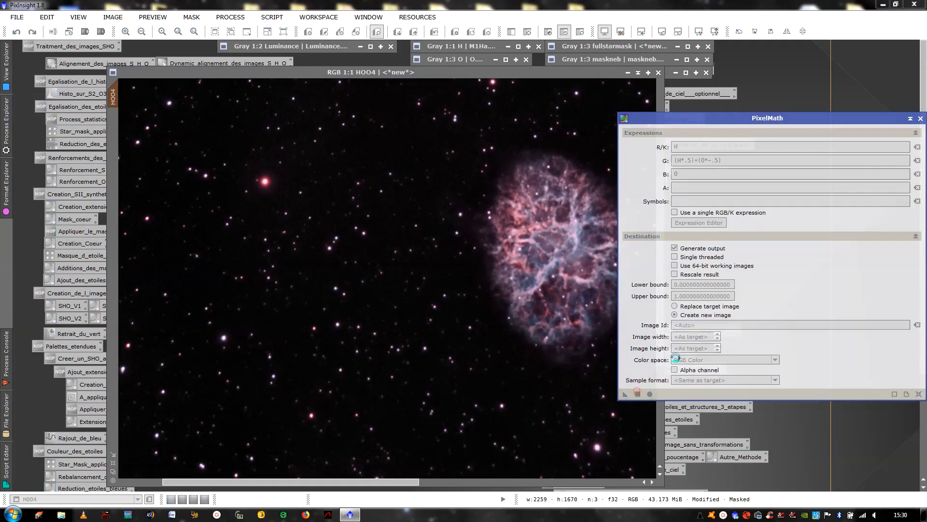
Examine the star and nebula colours of the PixelMath test image at 1:1 and overall, and close that image.
drag(554, 176, 325, 106)
scroll(420, 365, up, 2)
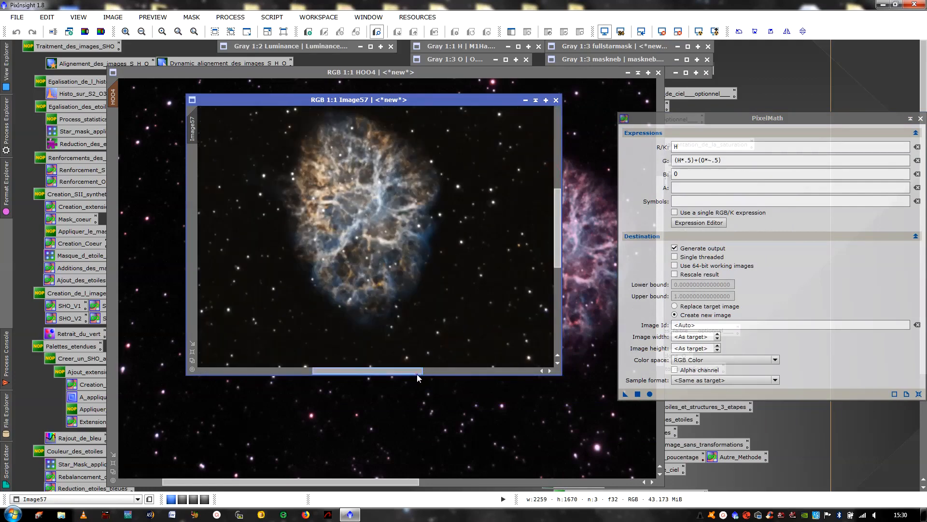
drag(416, 371, 315, 324)
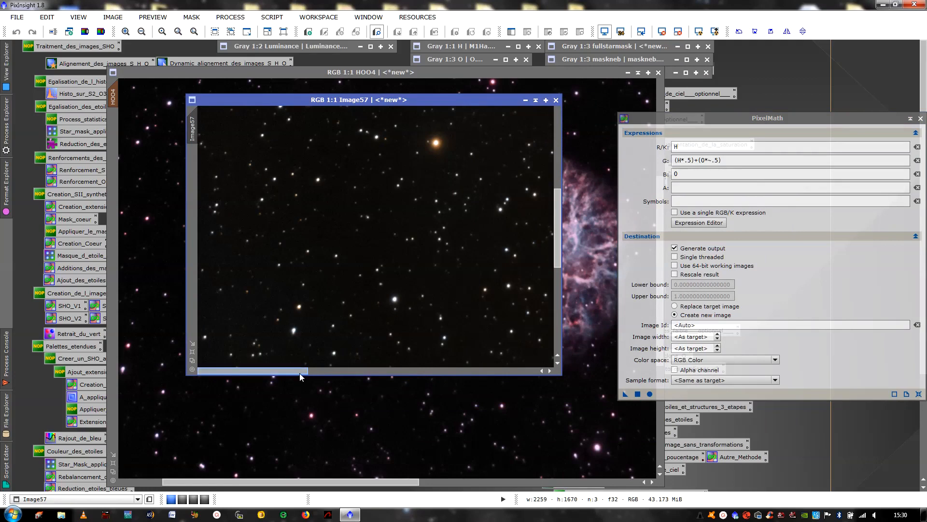
drag(305, 371, 462, 383)
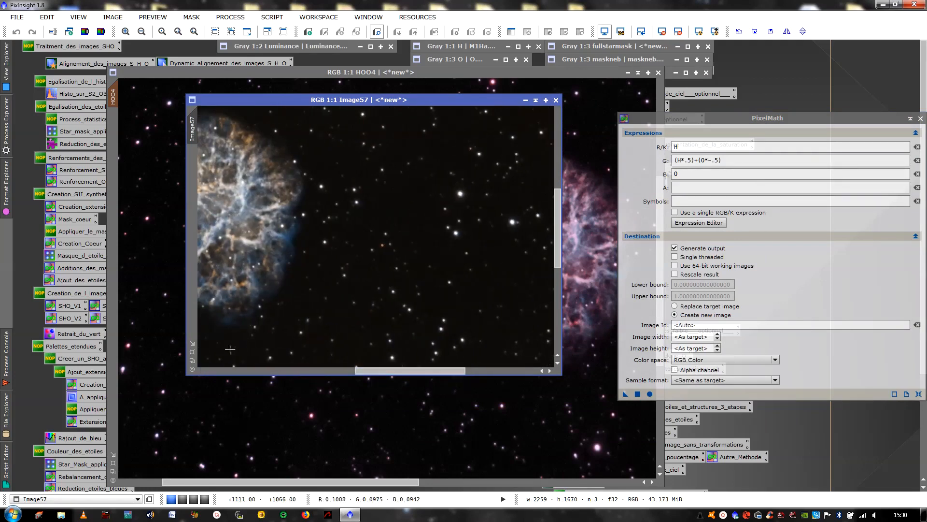
click(192, 352)
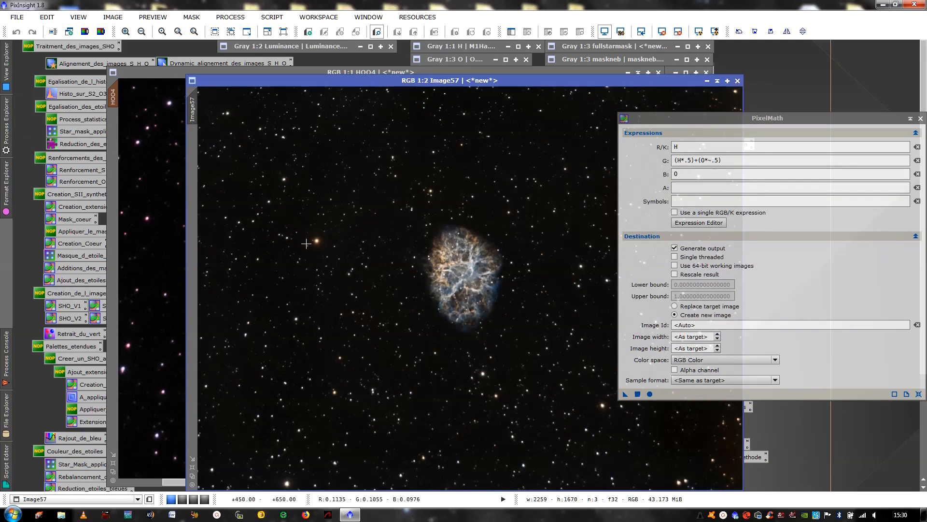
click(136, 207)
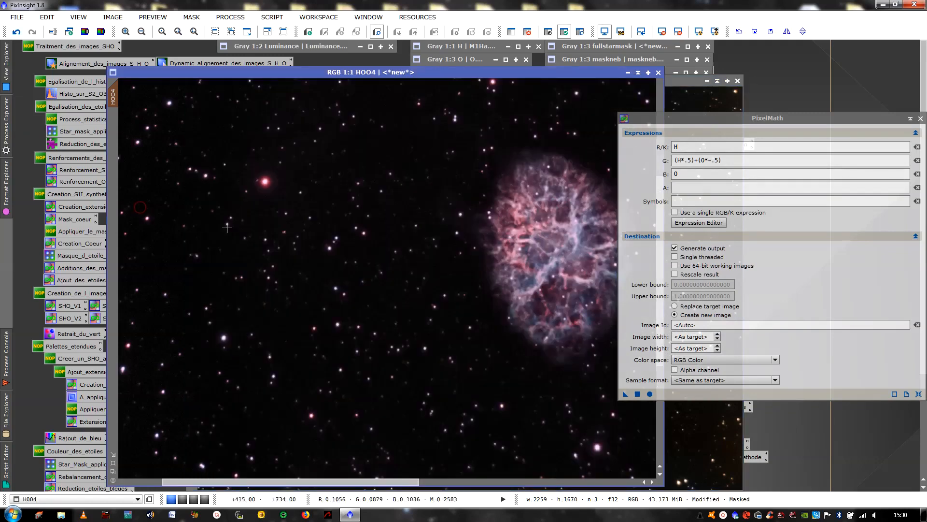
click(739, 81)
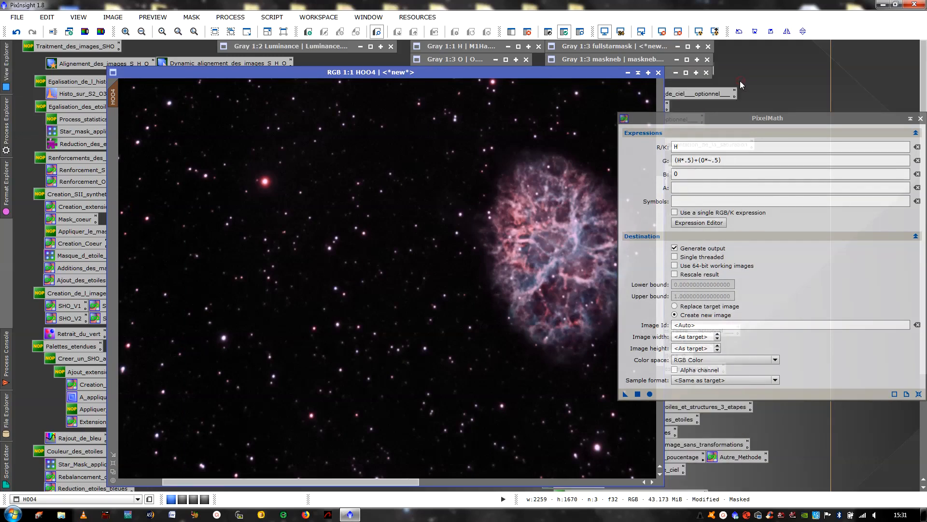
Check the star mask on HOO4, set PixelMath to replace the target image, and apply the En_HOO expressions to HOO4.
key(ctrl+k)
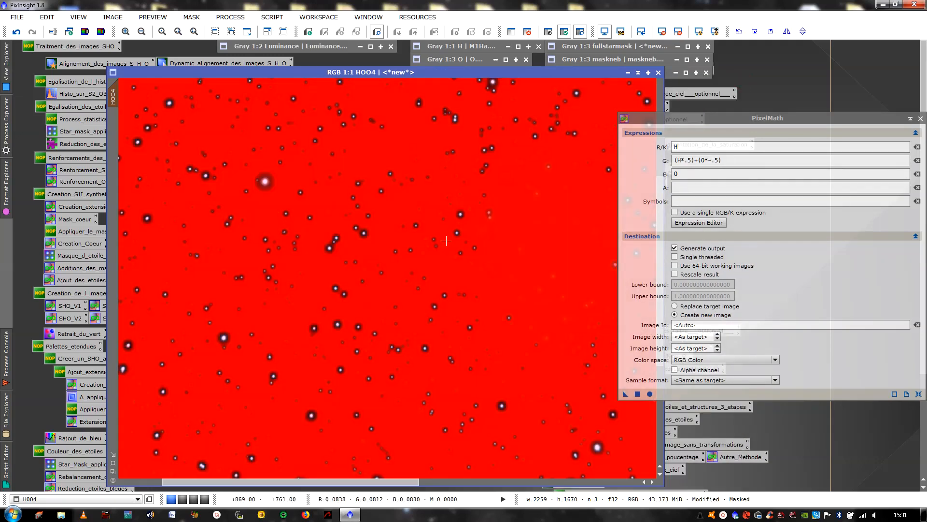
key(ctrl+k)
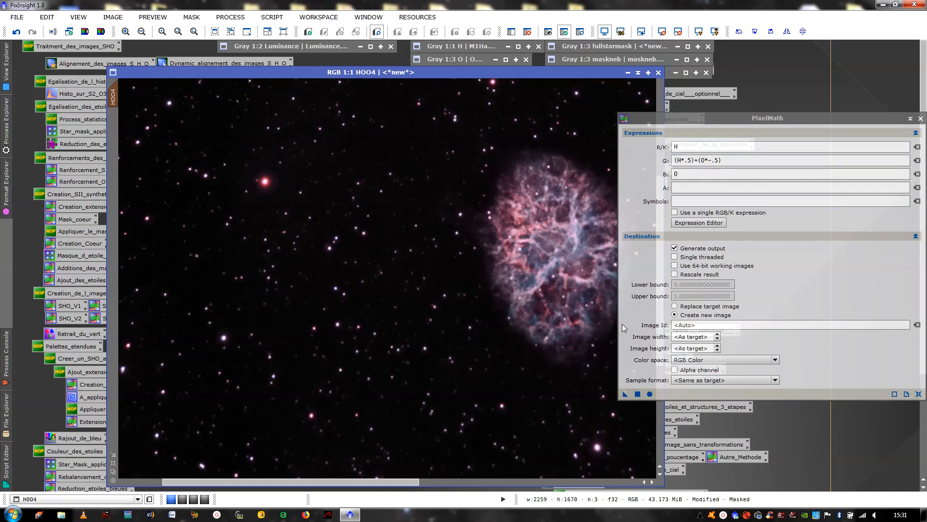
click(676, 306)
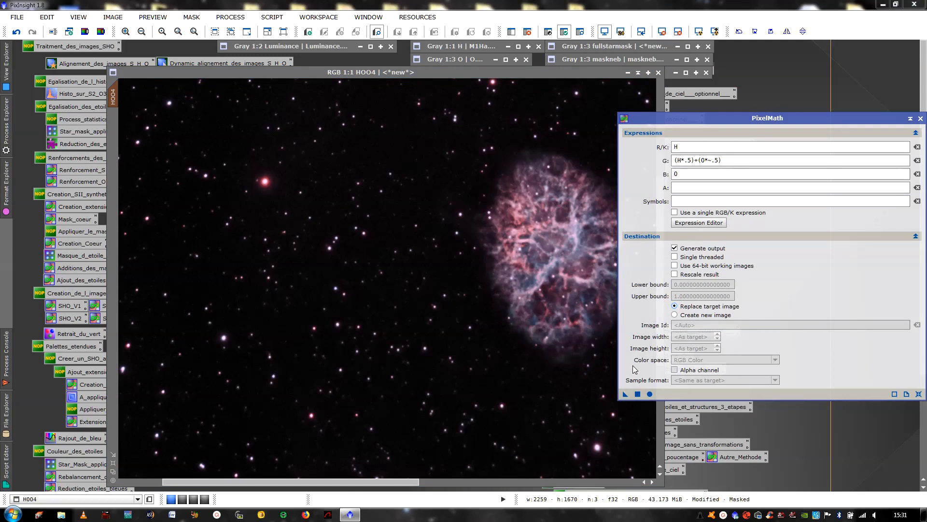
drag(626, 393, 323, 305)
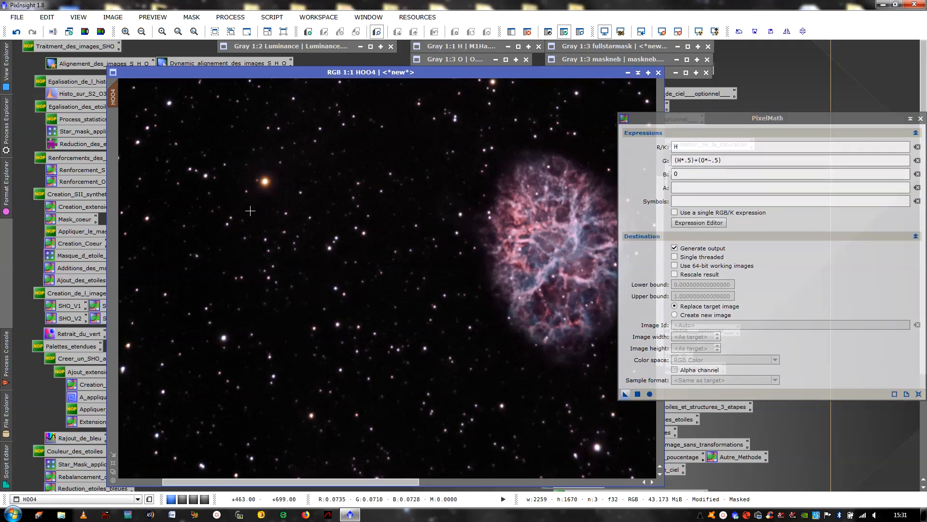
scroll(342, 272, up, 1)
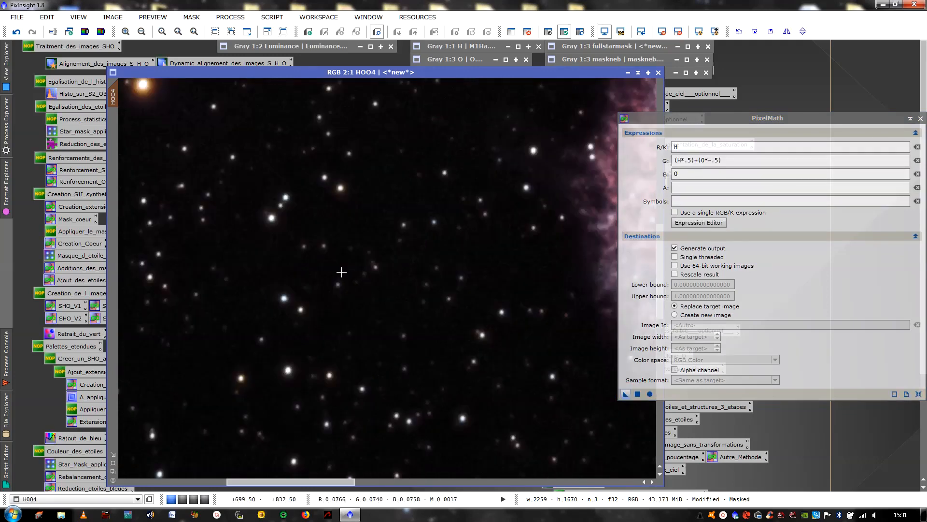
Examine the rebalanced star colours on HOO4 at close and overall zoom, and close PixelMath.
scroll(207, 157, down, 1)
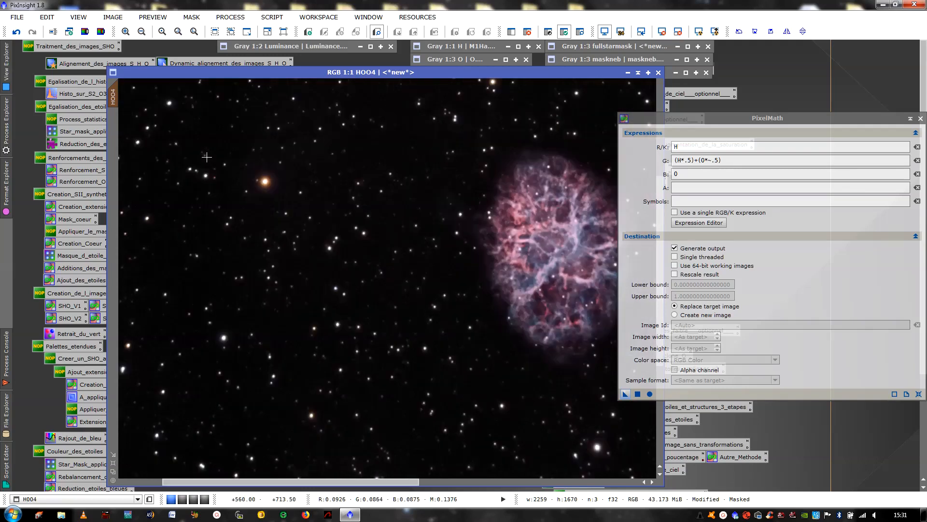
scroll(375, 254, up, 1)
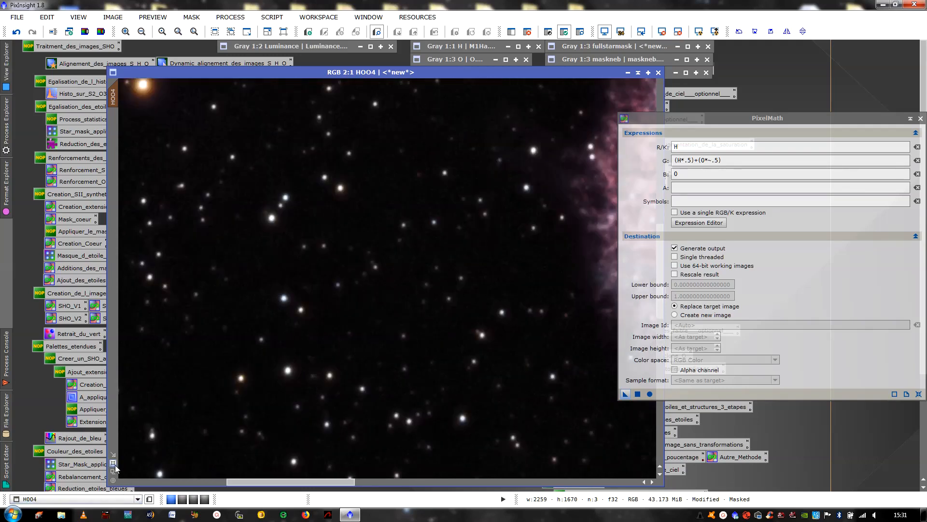
scroll(181, 437, down, 2)
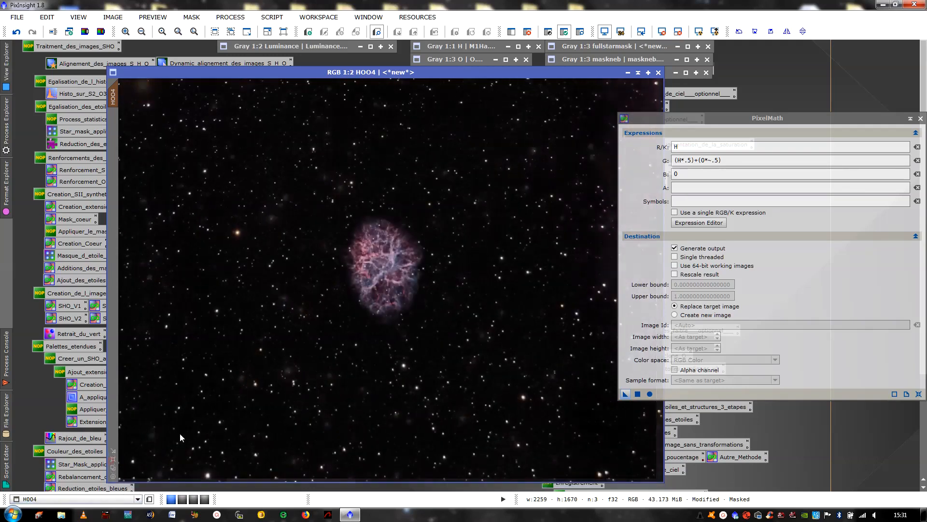
click(921, 119)
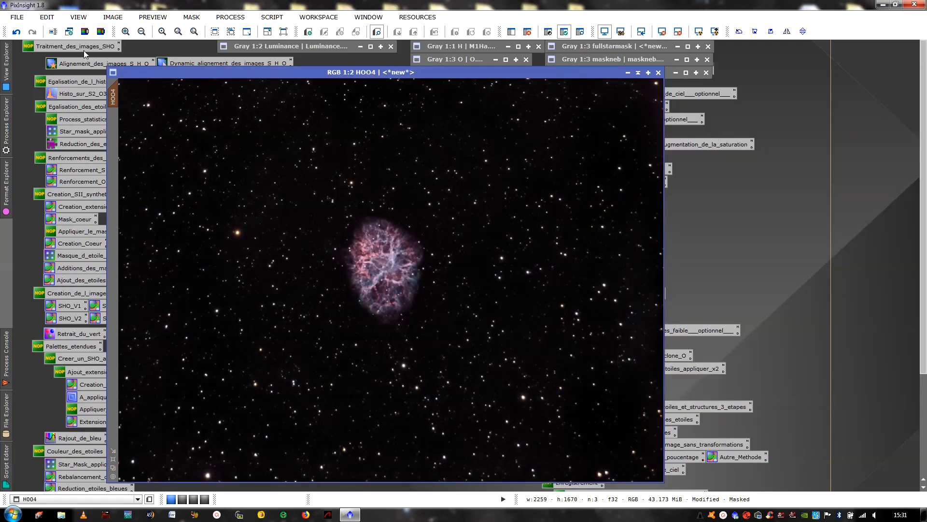
Compare HOO4 before and after the star colour rebalancing by undoing and redoing it, and inspect the nebula at 1:1.
click(18, 32)
click(32, 33)
scroll(245, 143, up, 1)
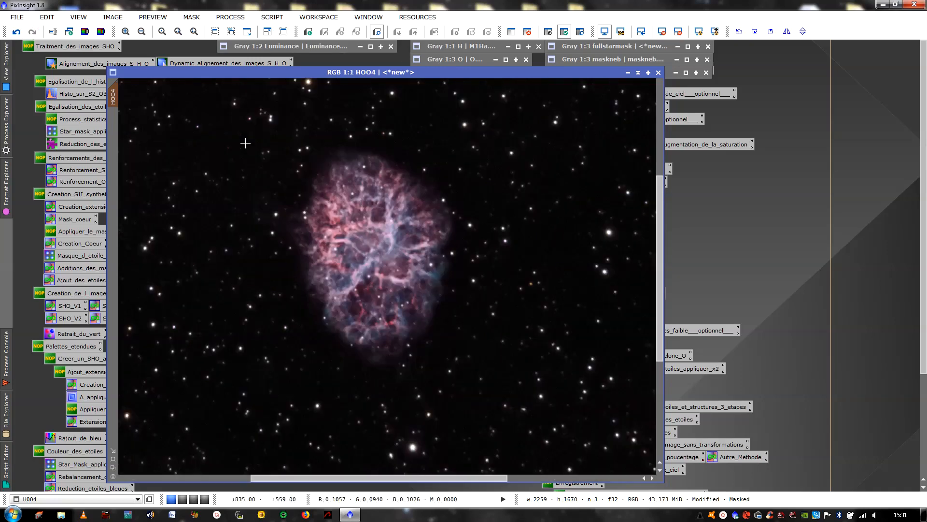
scroll(339, 234, down, 1)
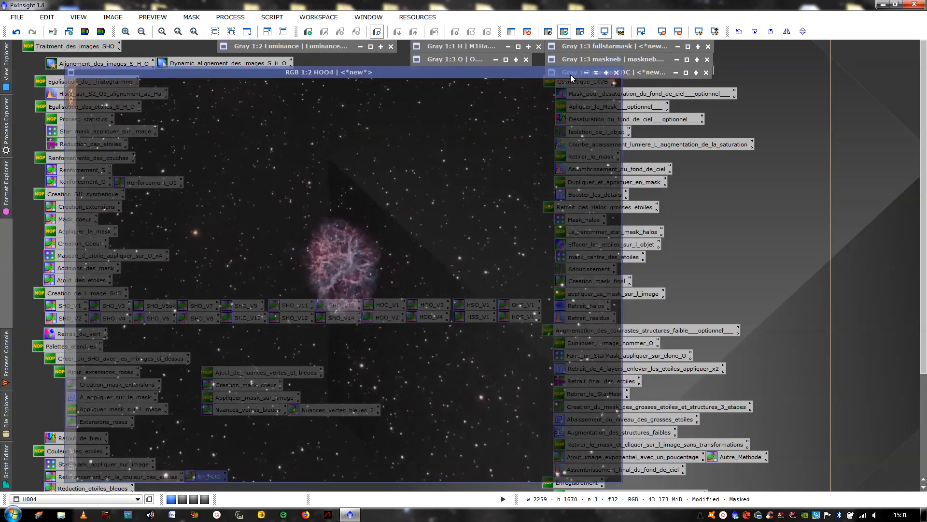
Apply the maskneb image as the mask on HOO4 and minimize the mask image again.
drag(613, 76, 570, 74)
click(626, 62)
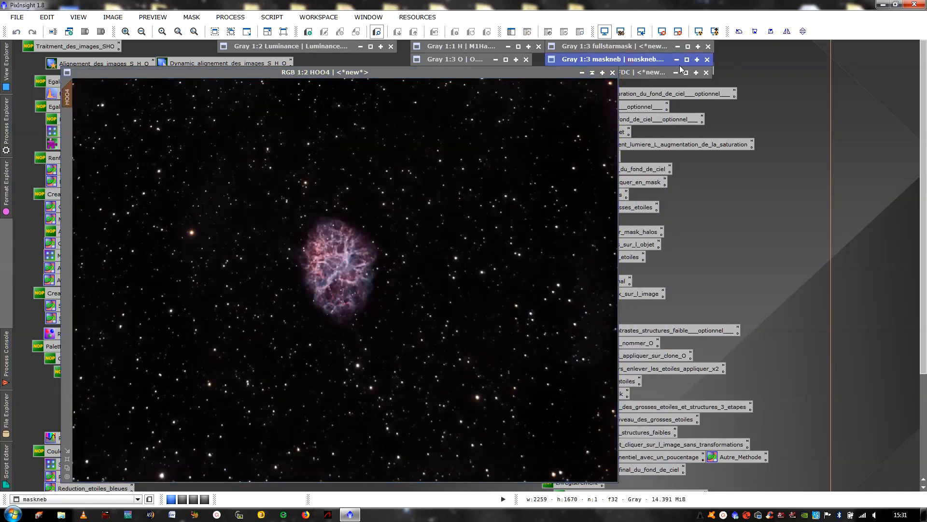
click(686, 59)
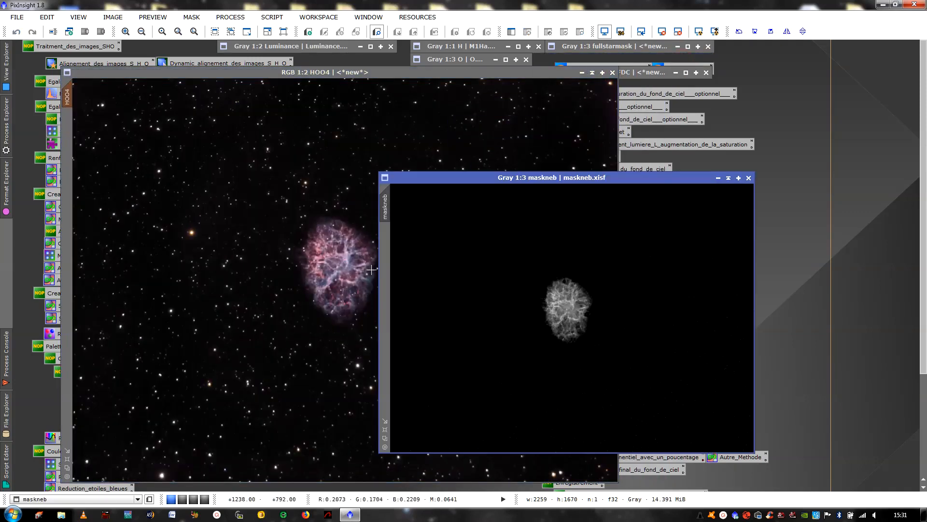
drag(395, 208, 68, 158)
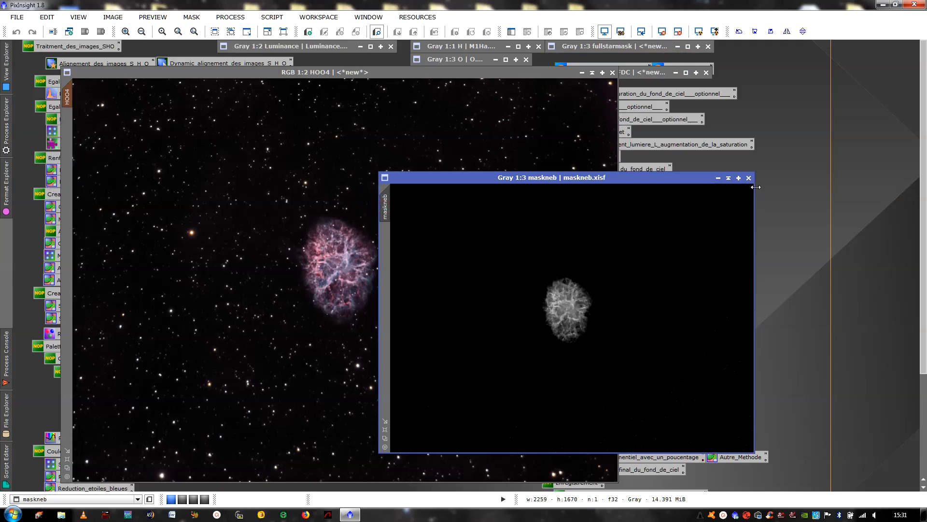
click(718, 178)
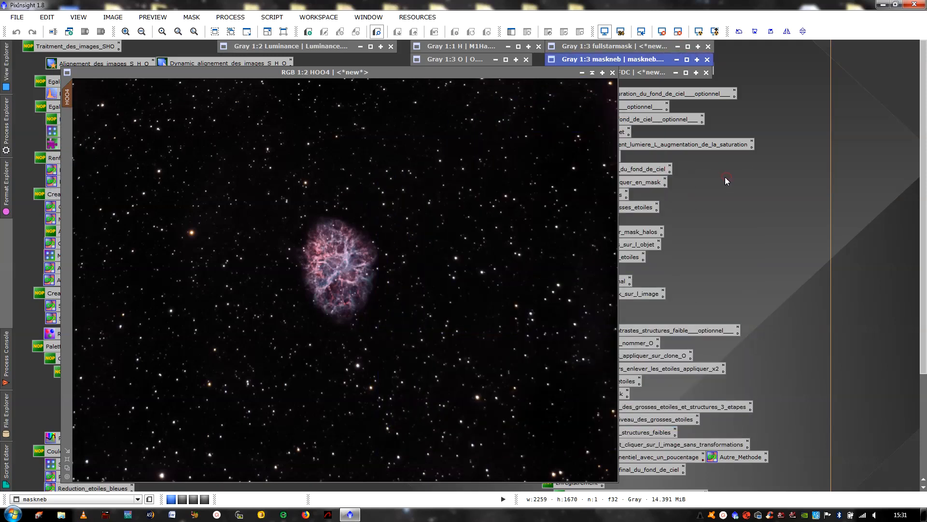
Load the 1TRAITEMENT complet process icon set, discarding the unsaved process icons in the workspace.
right_click(731, 197)
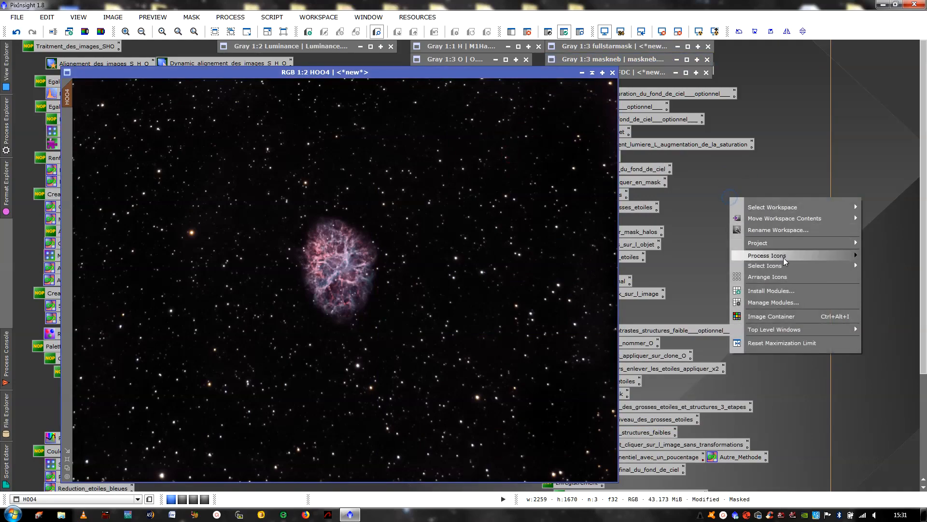
mouse_move(753, 253)
click(698, 264)
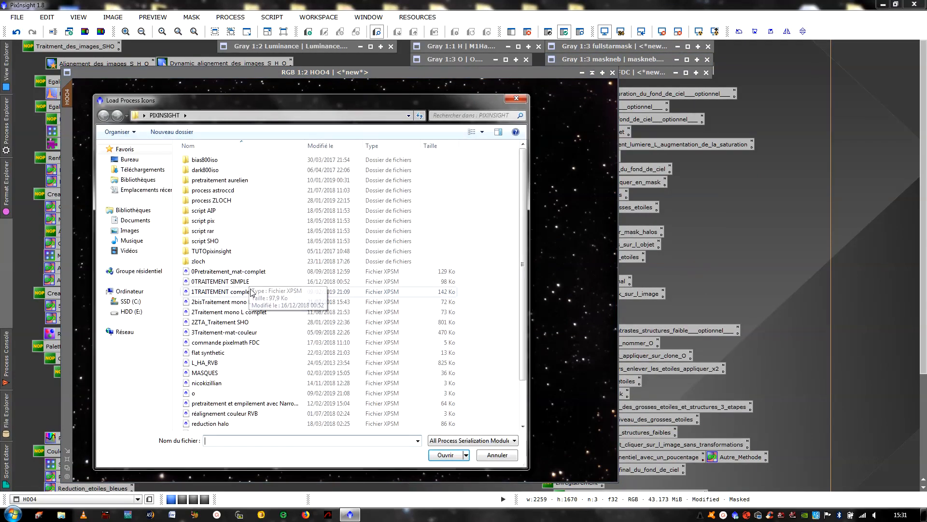
click(262, 295)
double_click(262, 295)
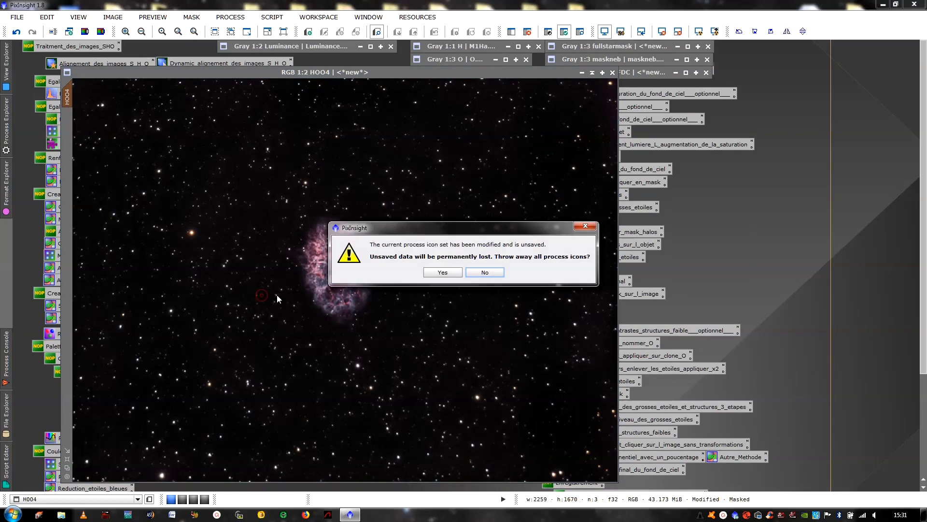
click(433, 271)
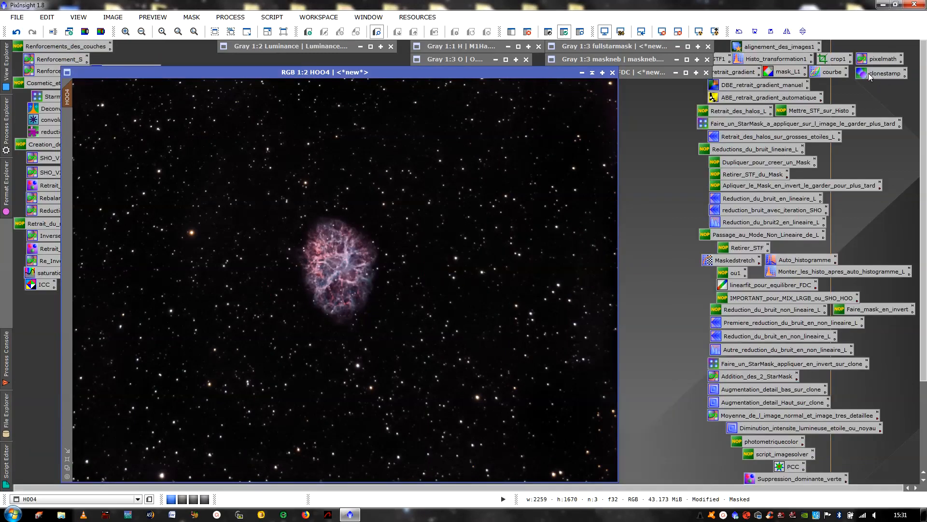
Open the courbe CurvesTransformation with a real-time preview of HOO4 and raise the saturation curve at input 0.60724 to output 0.78718.
double_click(822, 72)
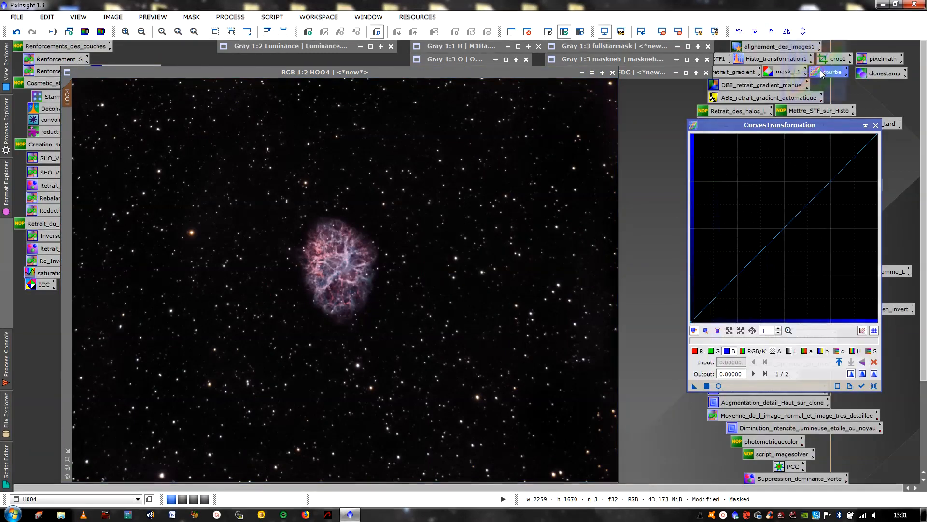
click(719, 385)
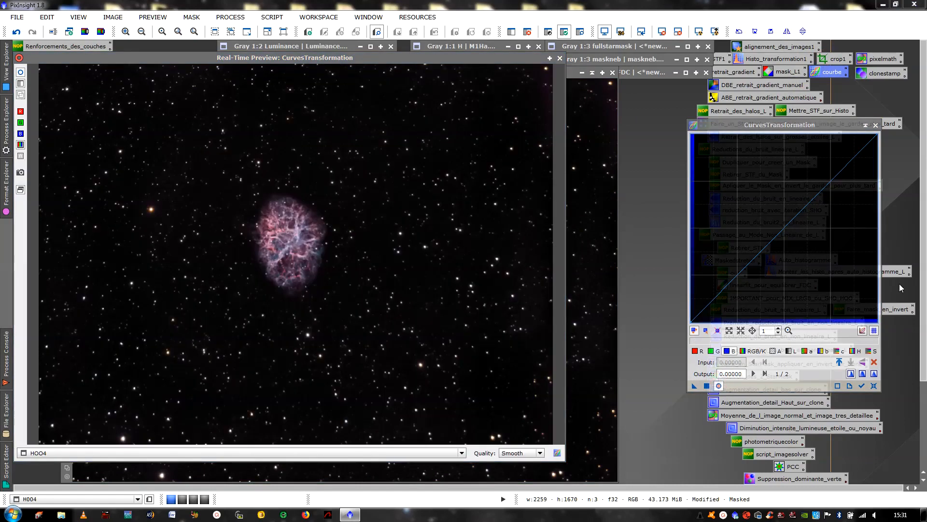
click(873, 350)
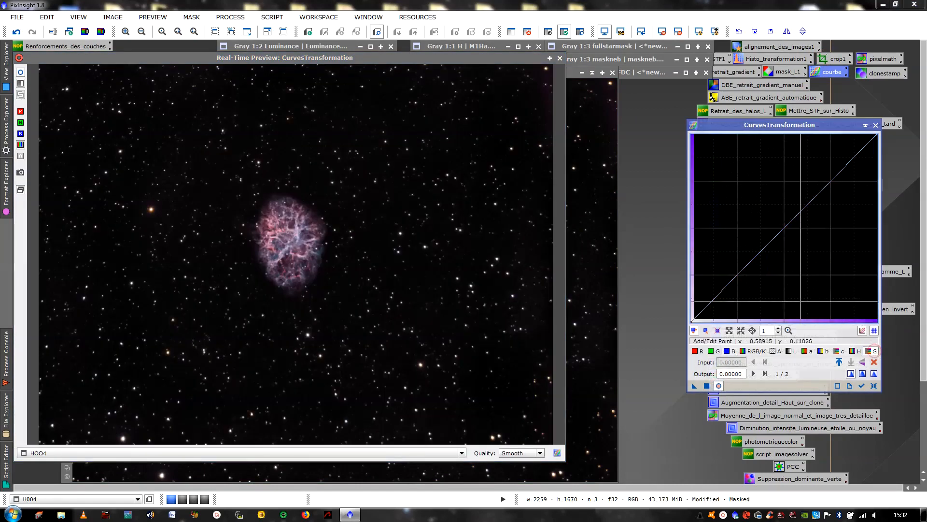
drag(741, 175, 805, 173)
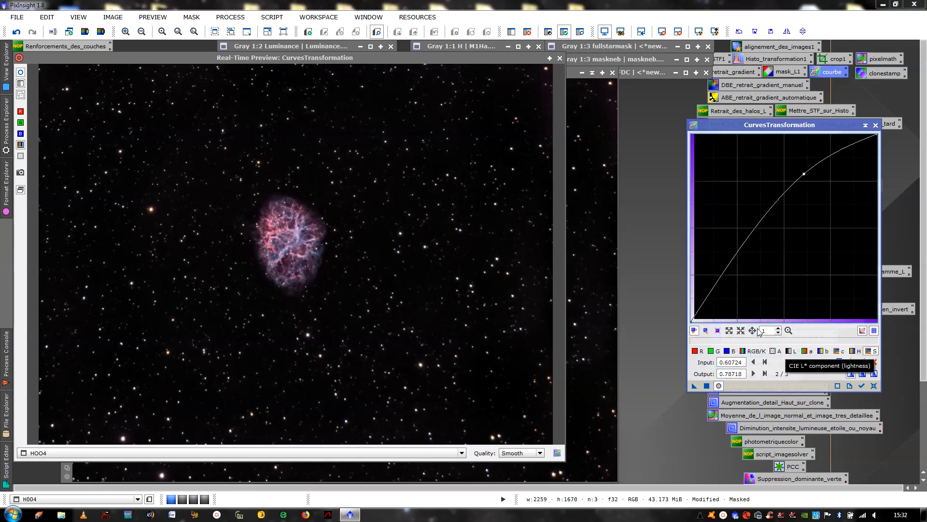
Look through the blue, red and green curves, try raising the green curve at mid-tones, and reset it.
click(727, 351)
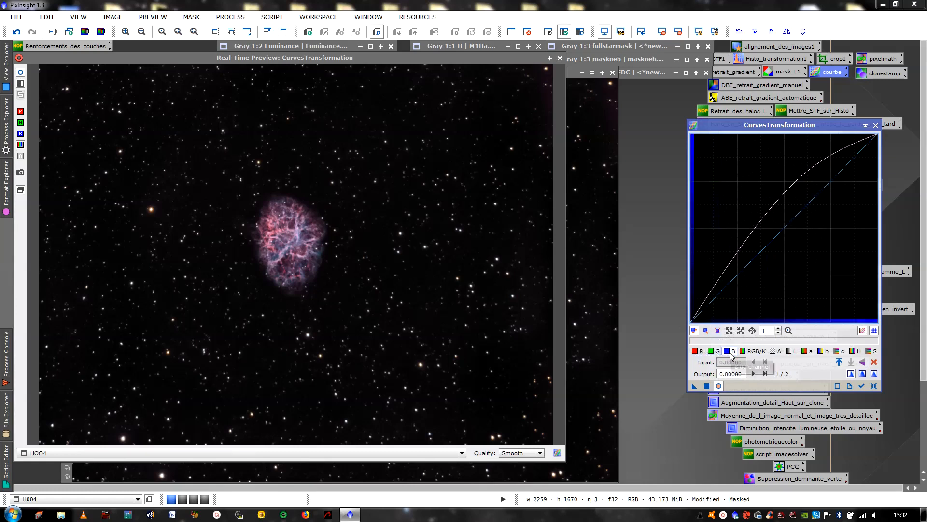
click(696, 350)
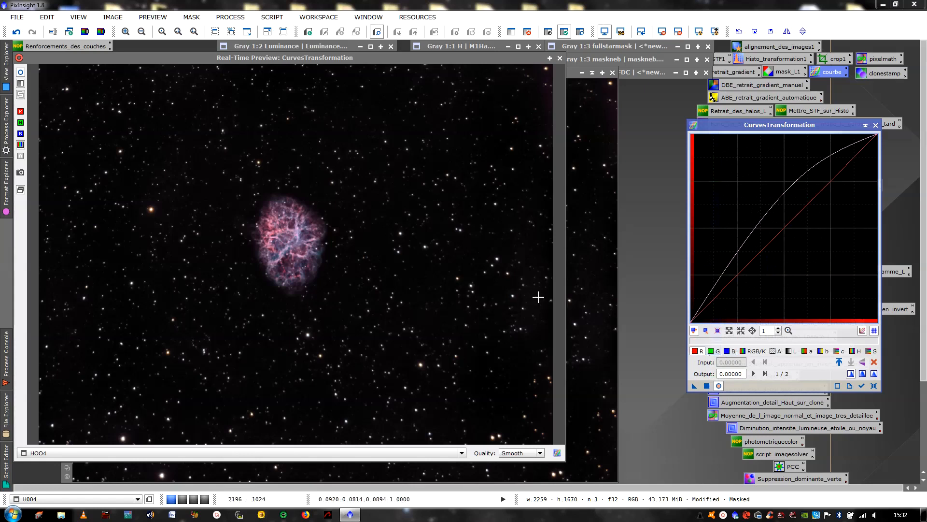
click(711, 352)
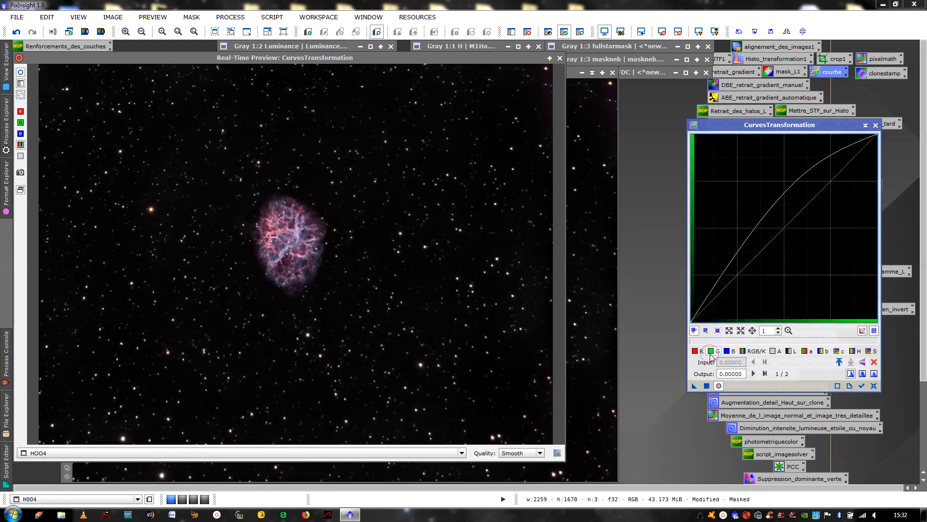
click(733, 352)
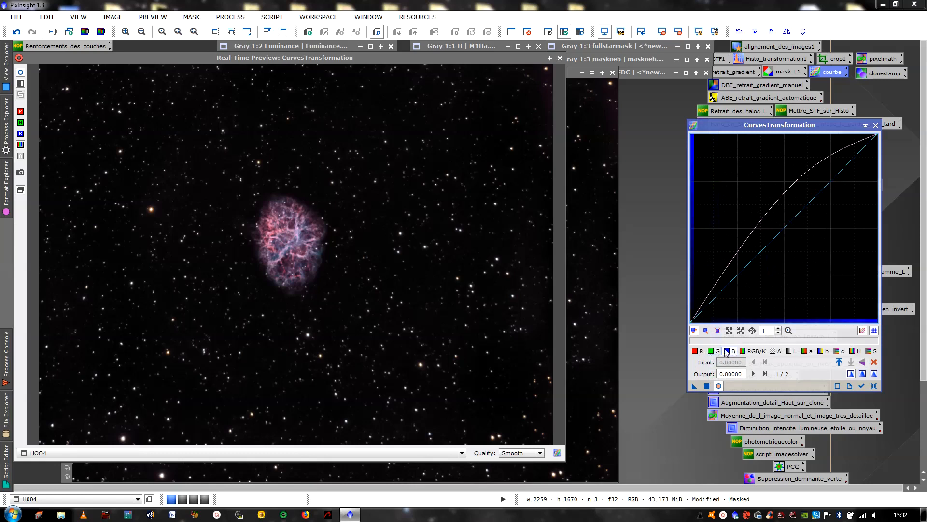
click(696, 351)
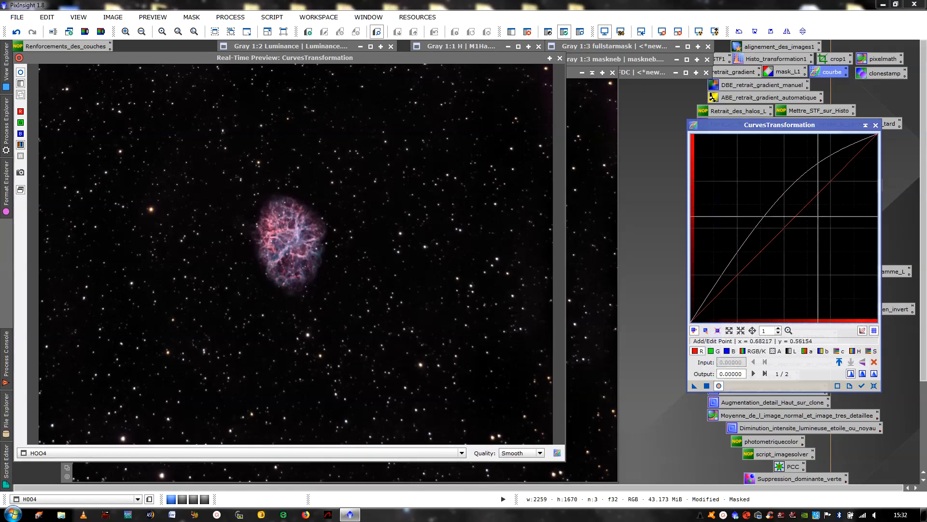
click(717, 352)
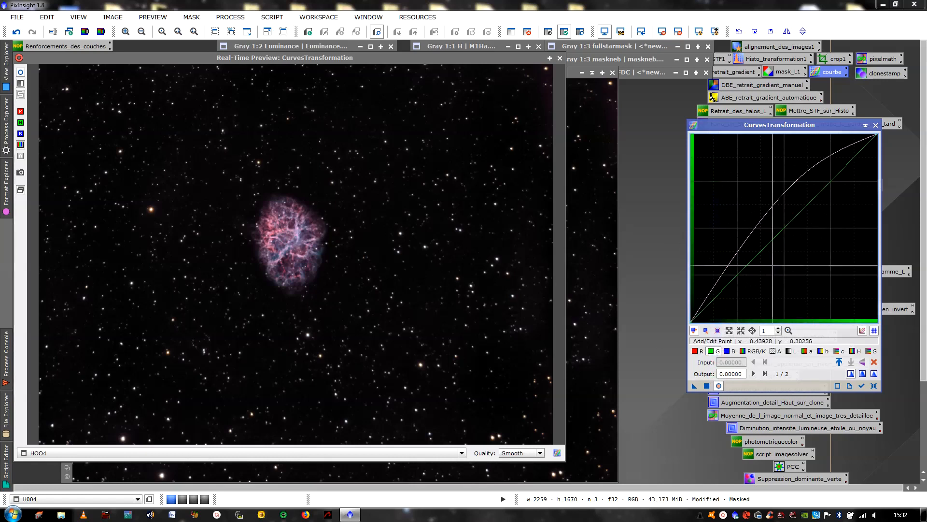
click(773, 208)
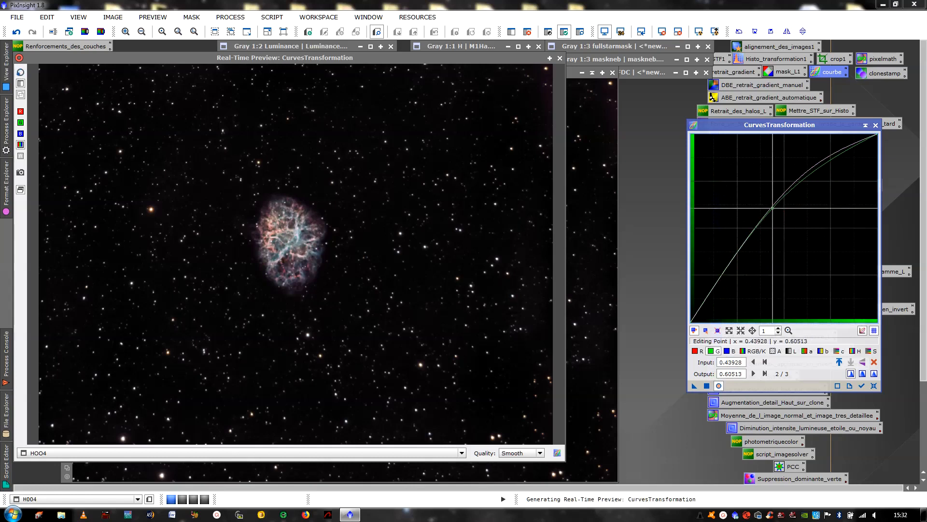
drag(773, 207, 796, 213)
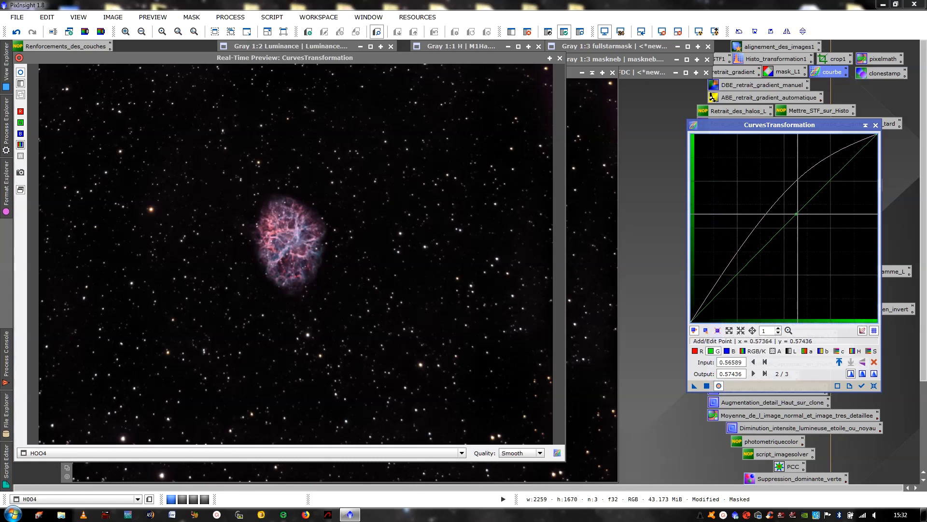
click(875, 362)
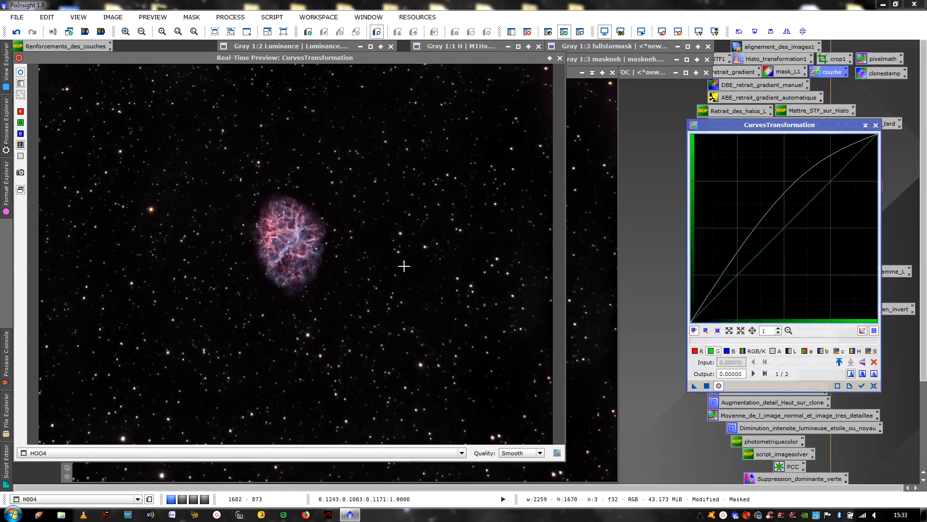
Try raising the lightness curve at input 0.54522 to output 0.75897, and reset that curve.
click(791, 350)
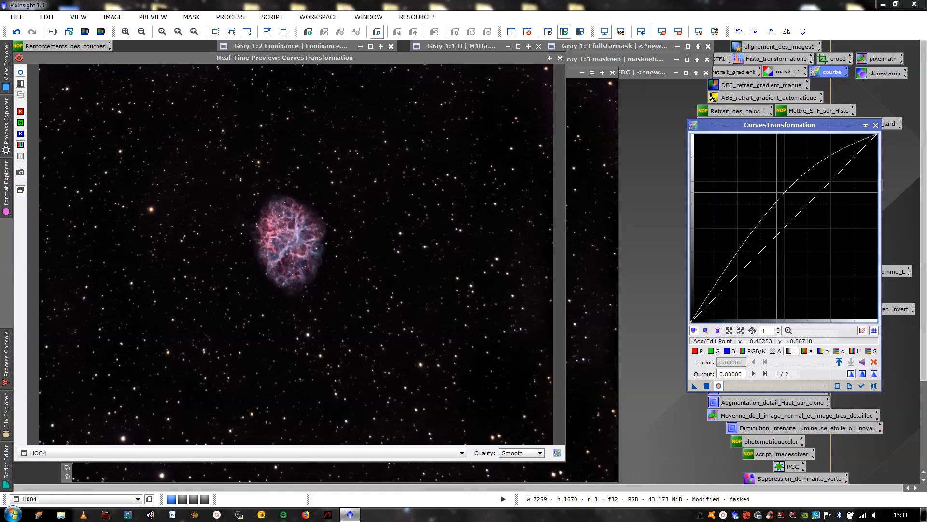
drag(820, 200, 792, 179)
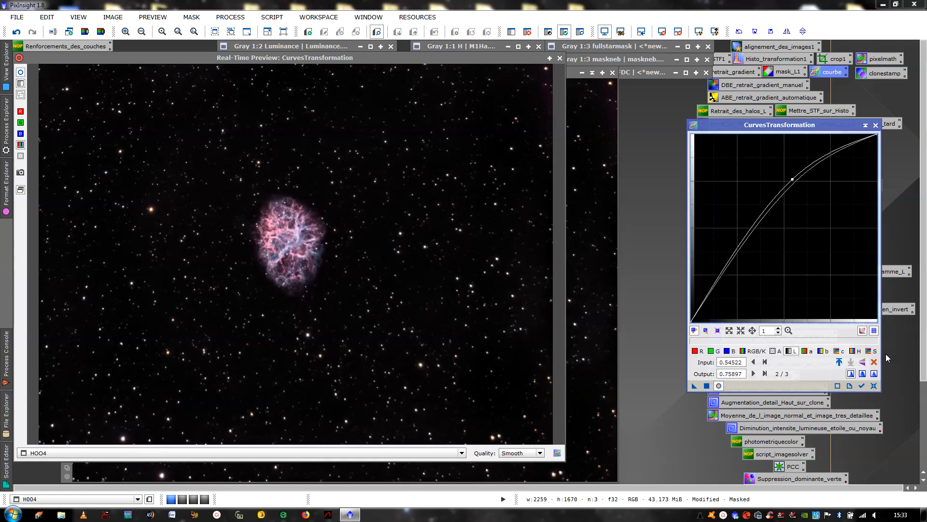
click(872, 353)
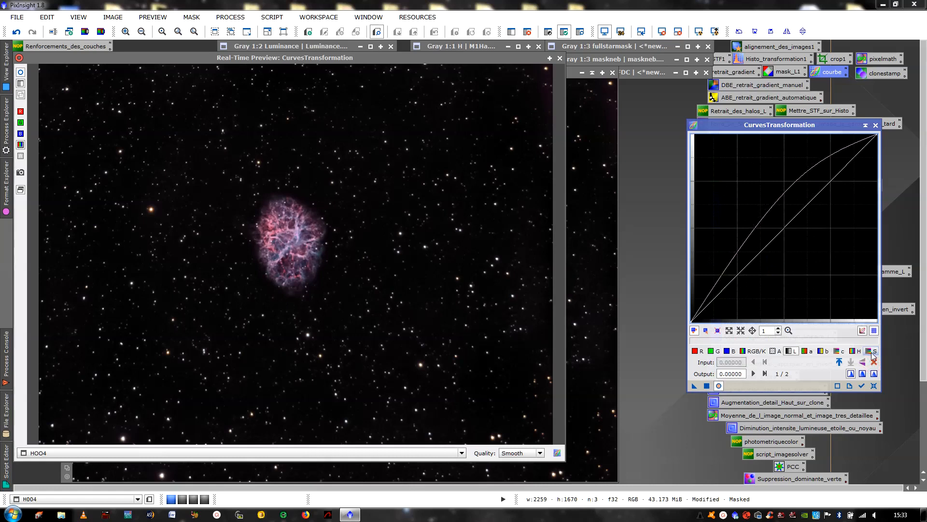
click(726, 281)
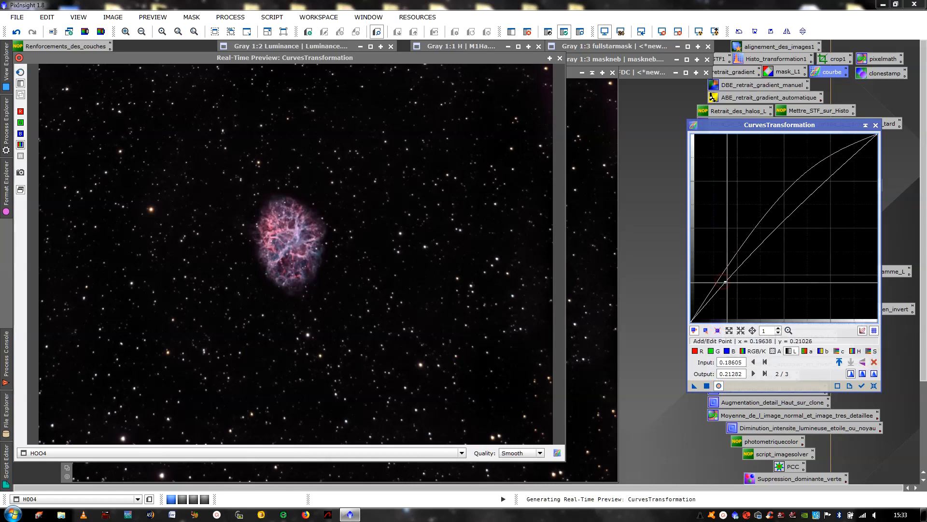
click(874, 361)
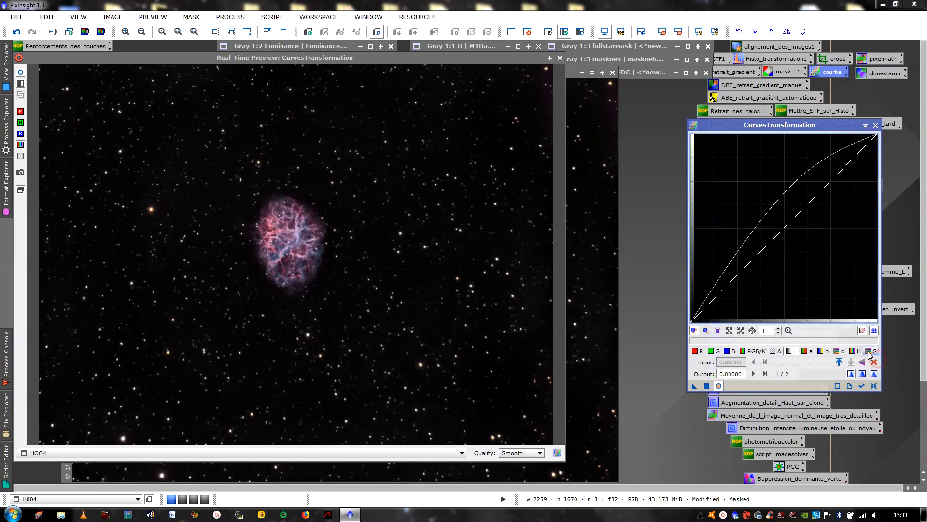
Add a second saturation curve point at input 0.25581 and output 0.34103, and close the real-time preview.
click(869, 352)
click(737, 261)
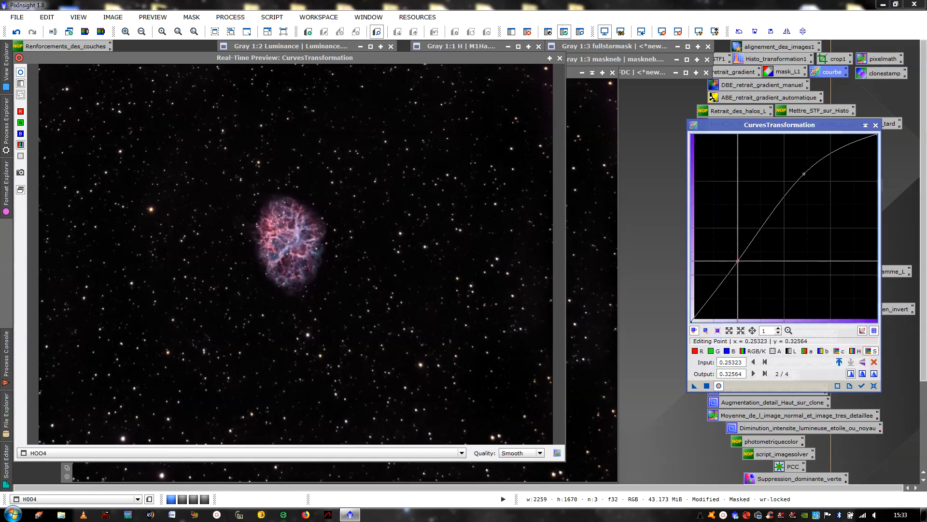
mouse_move(737, 261)
mouse_down()
mouse_move(746, 262)
mouse_move(724, 184)
mouse_move(726, 255)
mouse_move(738, 258)
mouse_up()
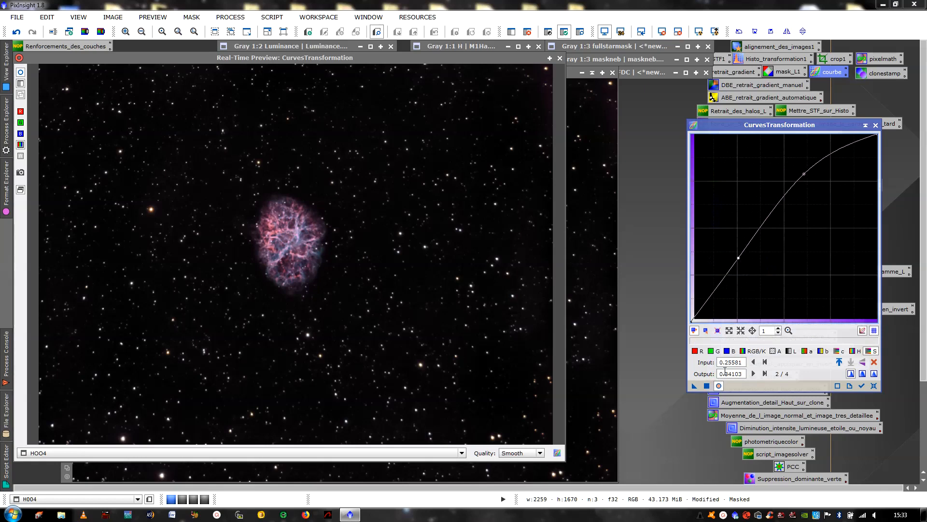
click(560, 57)
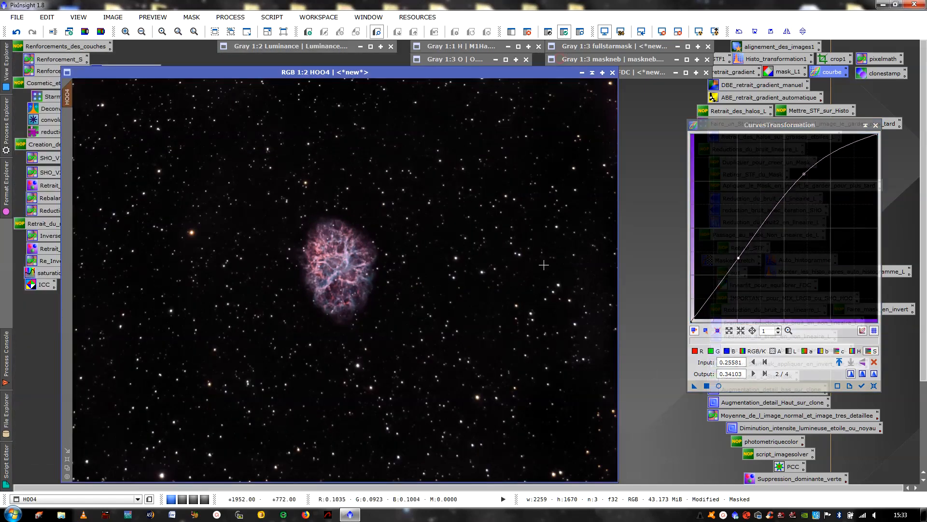
Apply the saturation curve to HOO4 and close CurvesTransformation.
click(701, 389)
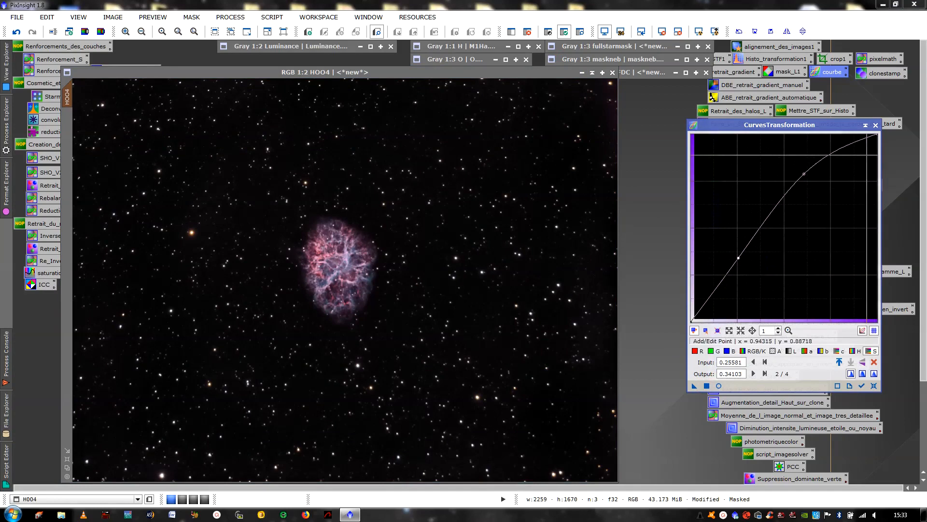
click(876, 126)
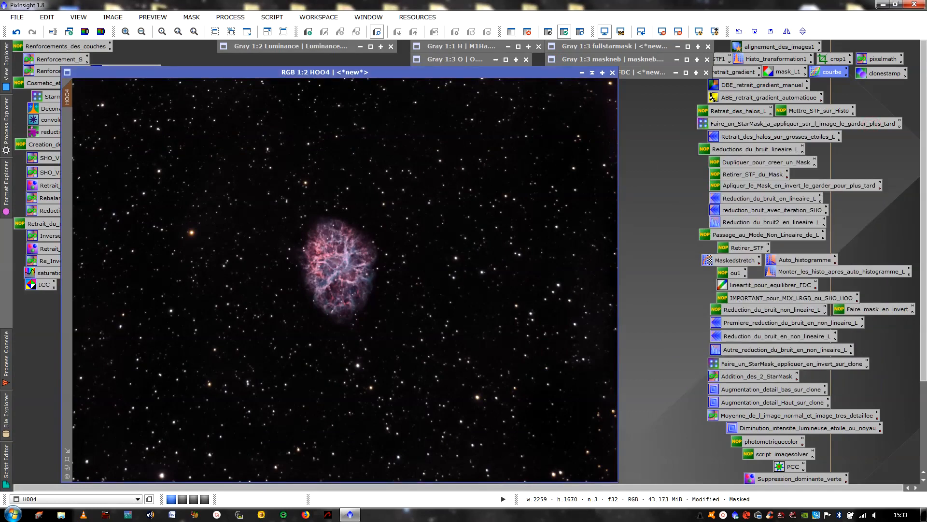
Reduce HOO4, restore the Luminance image, and place it at a reduced 1:3 view beside HOO4.
click(68, 467)
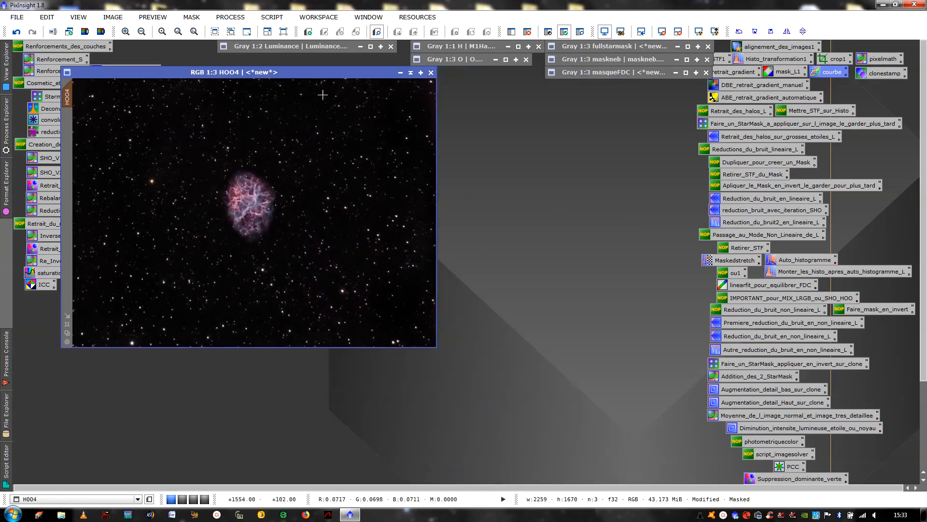
click(370, 46)
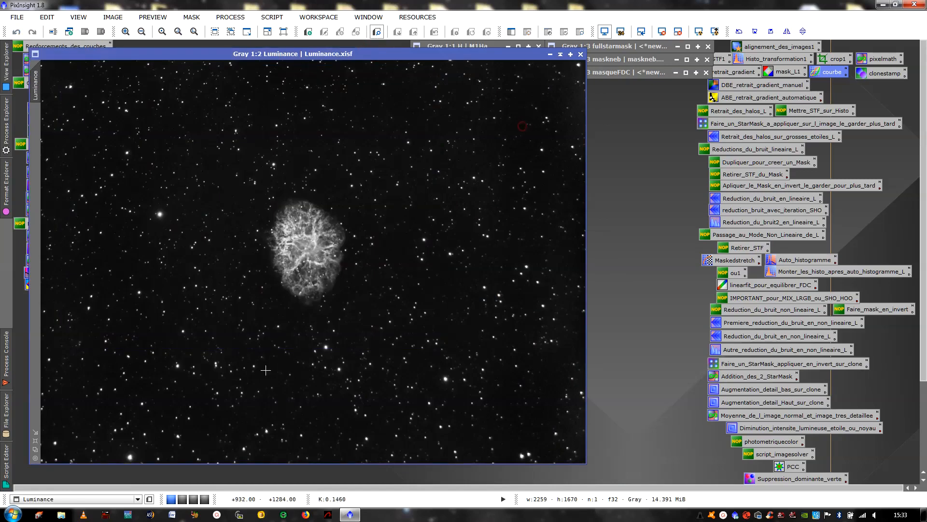
click(35, 451)
drag(212, 55, 418, 97)
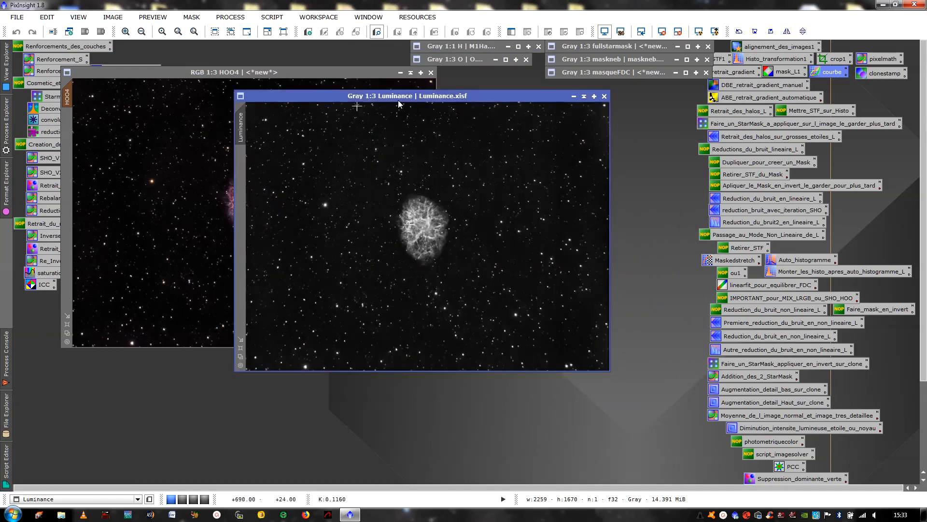
Remove the nebula mask from HOO4.
right_click(178, 132)
mouse_move(319, 236)
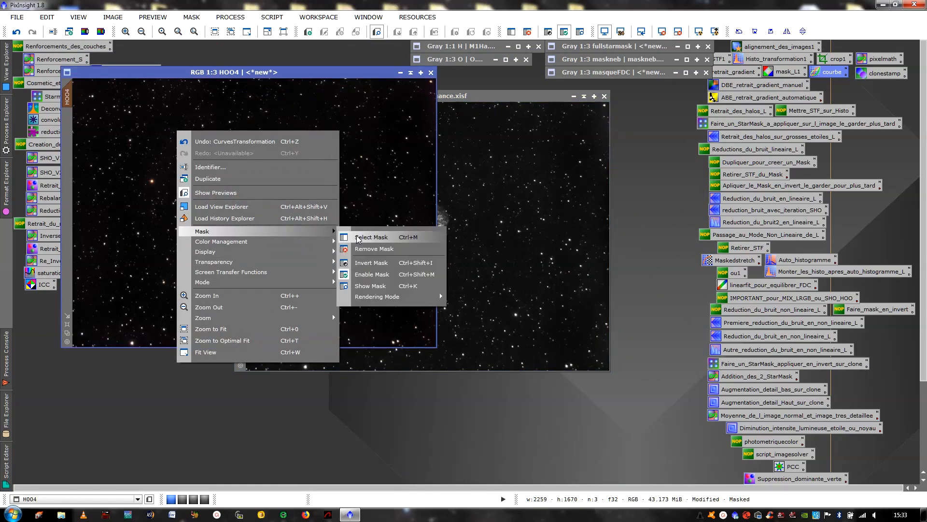
click(367, 244)
Try applying LRGBCombination to HOO4 with Luminance as the only source channel and Chrominance Noise Reduction enabled.
click(231, 17)
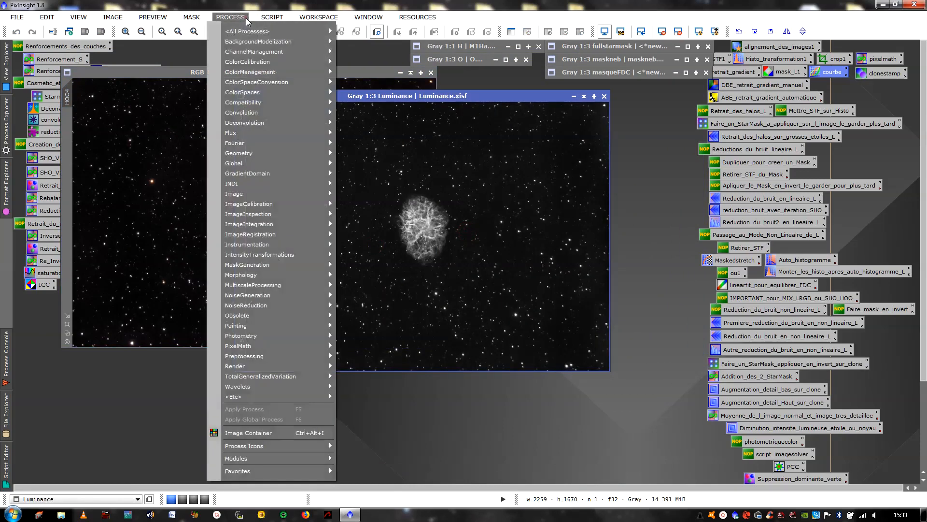
mouse_move(251, 31)
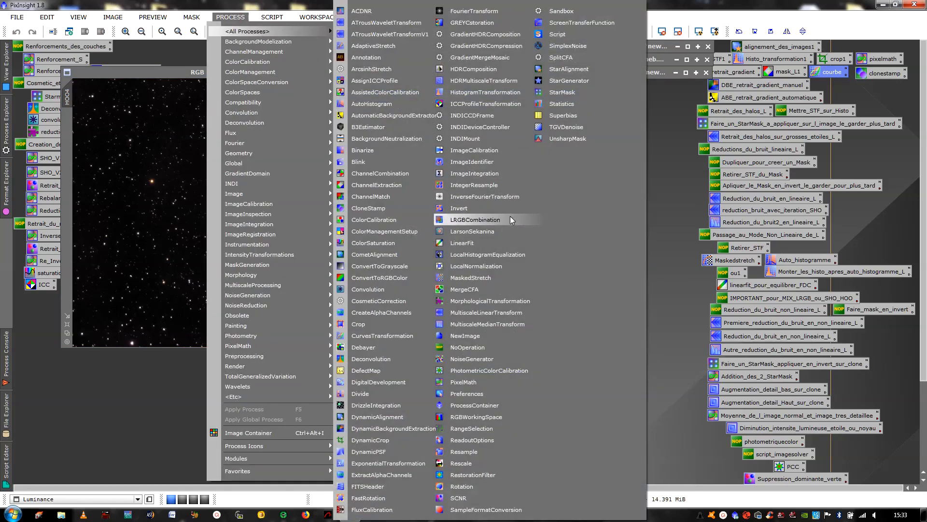
click(476, 220)
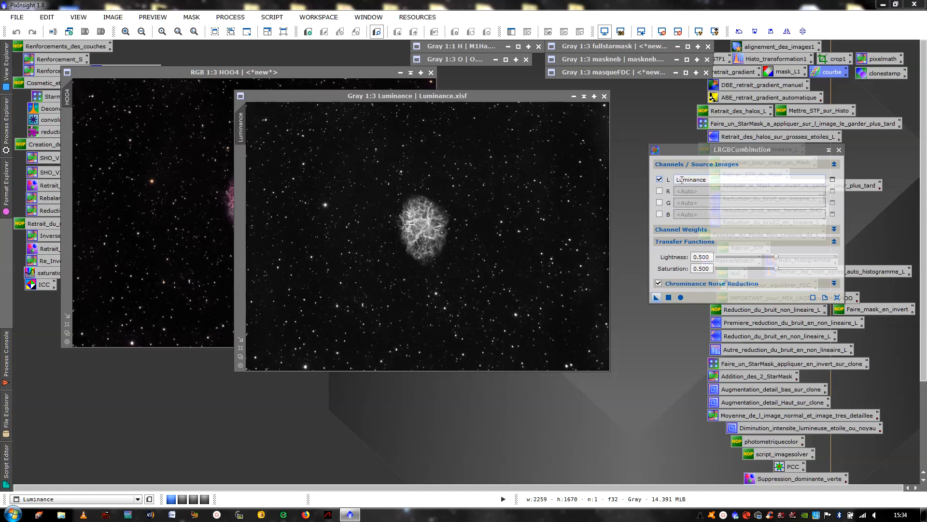
click(660, 192)
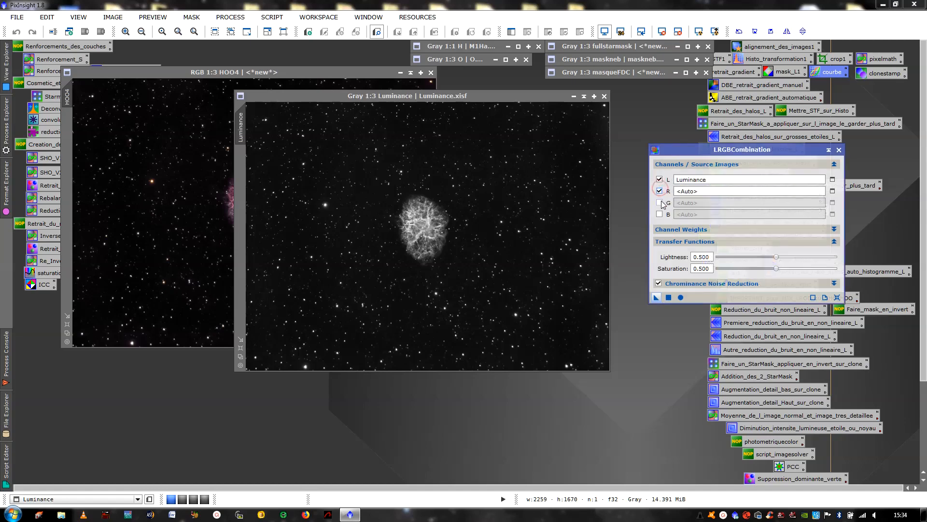
click(661, 191)
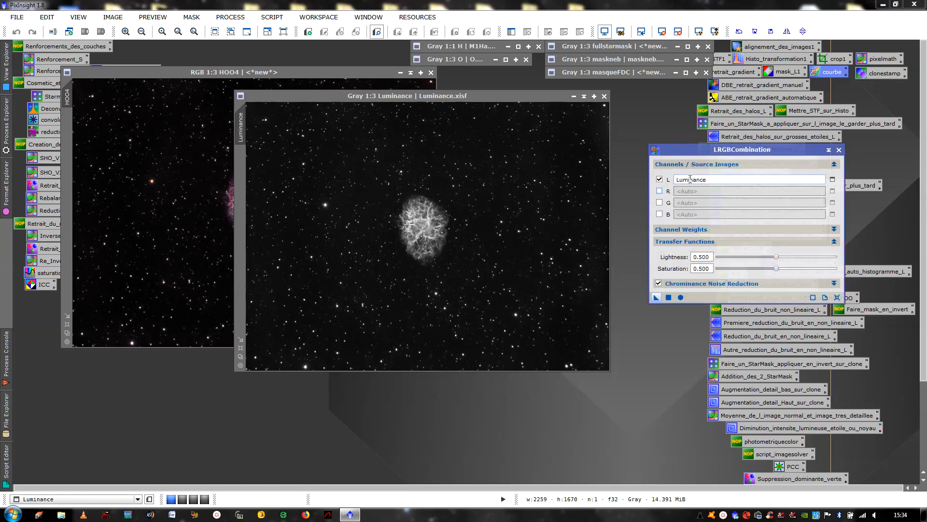
click(735, 283)
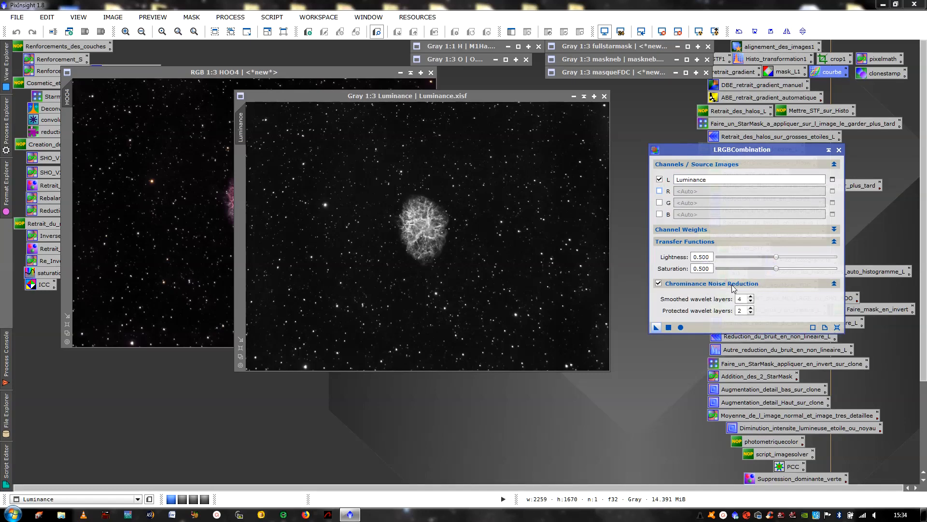
click(187, 200)
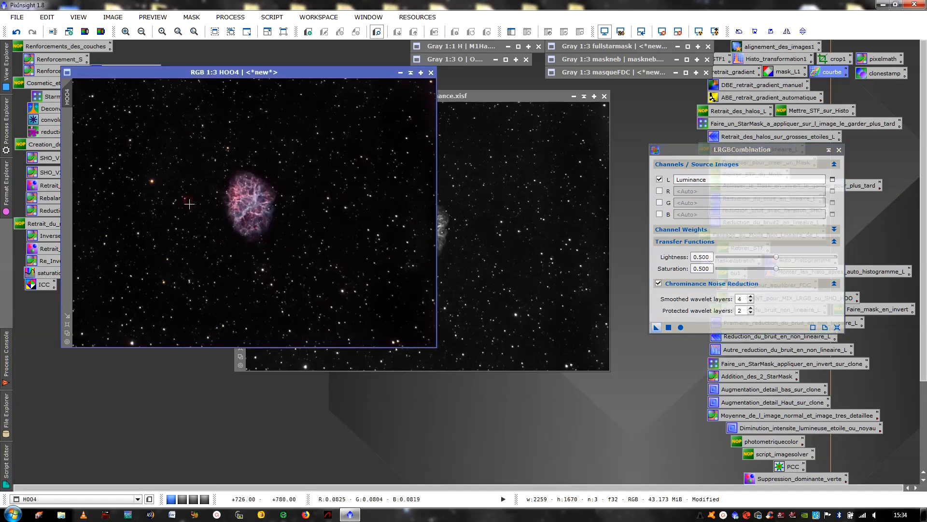
drag(653, 329, 277, 161)
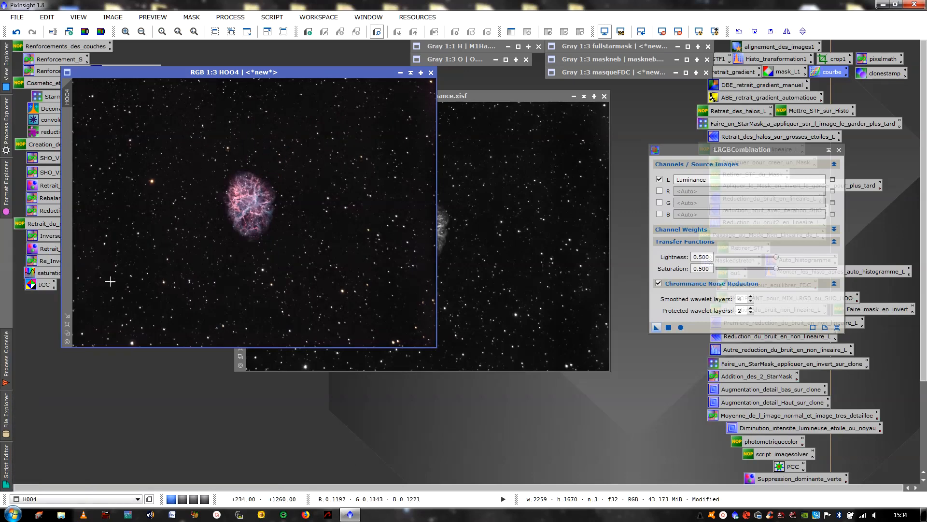
Compare HOO4 before and after the luminance combination at 1:1 and 2:1, checking nebula detail and background.
click(69, 322)
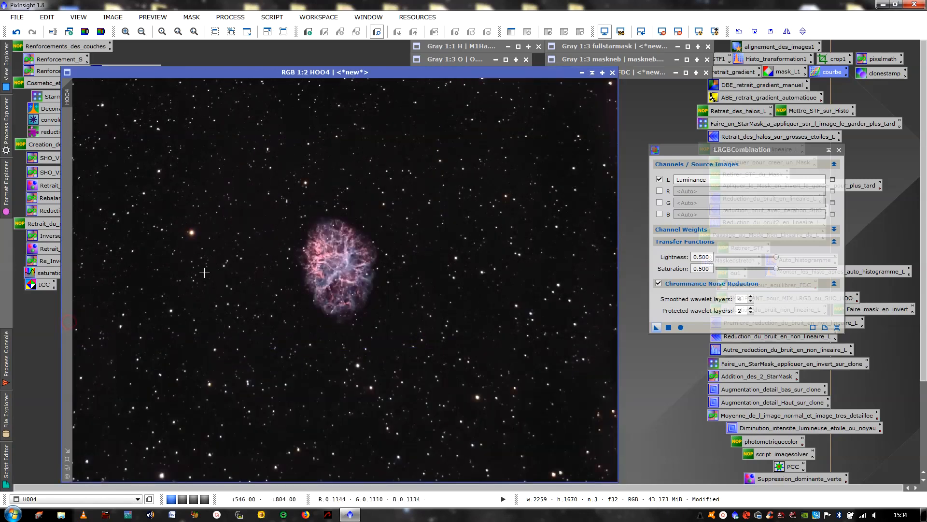
key(ctrl+plus)
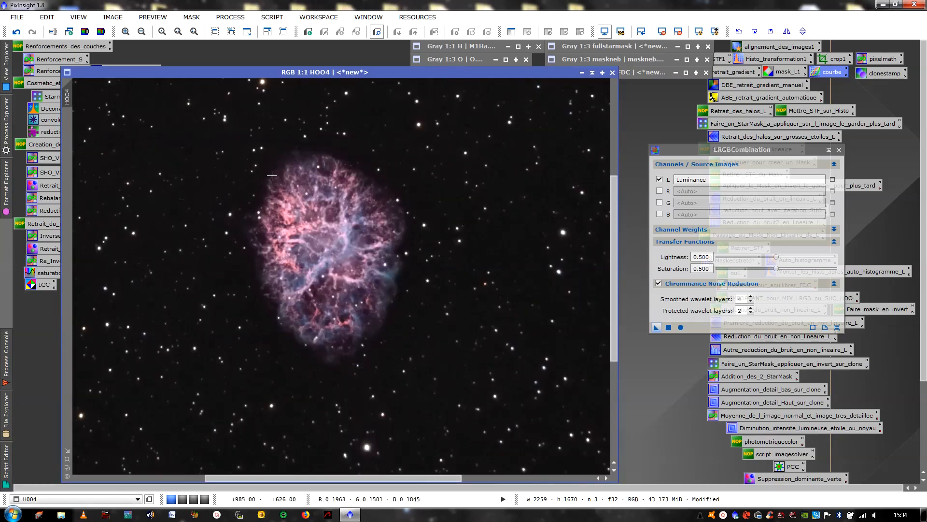
click(15, 35)
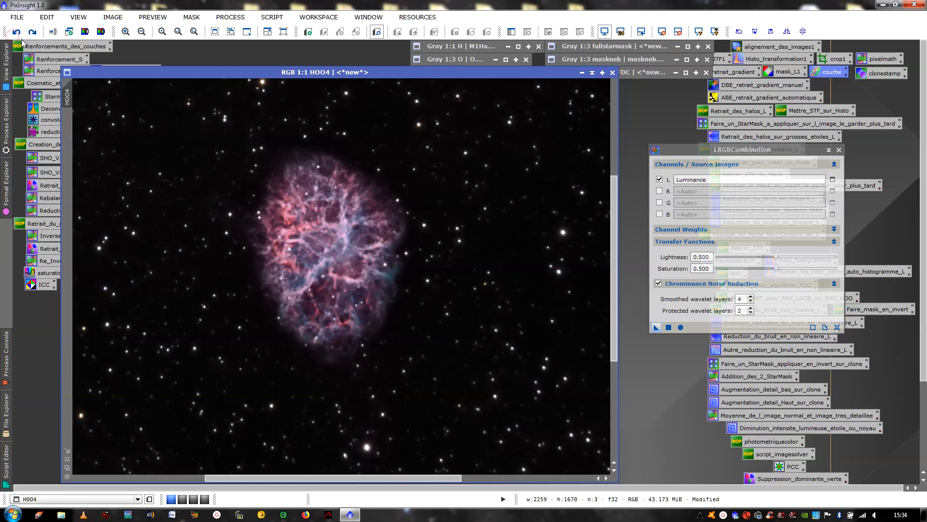
click(32, 34)
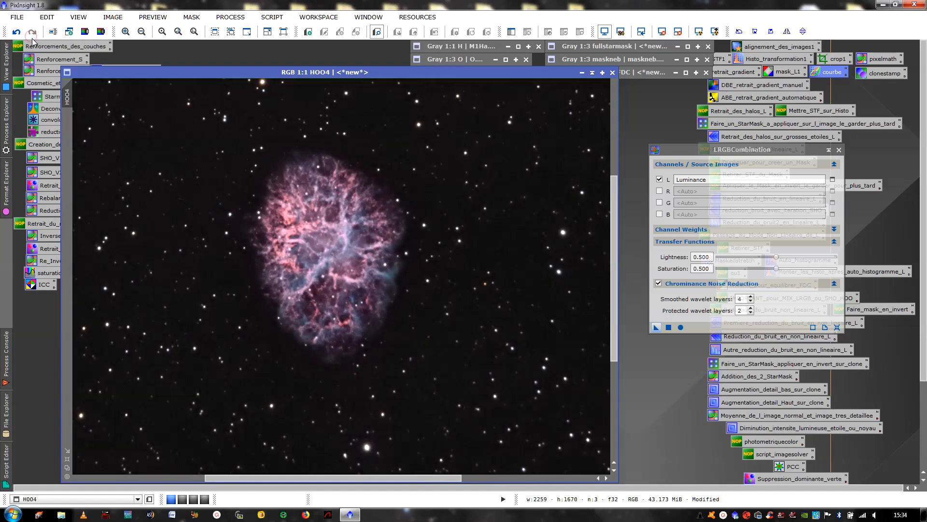
click(16, 33)
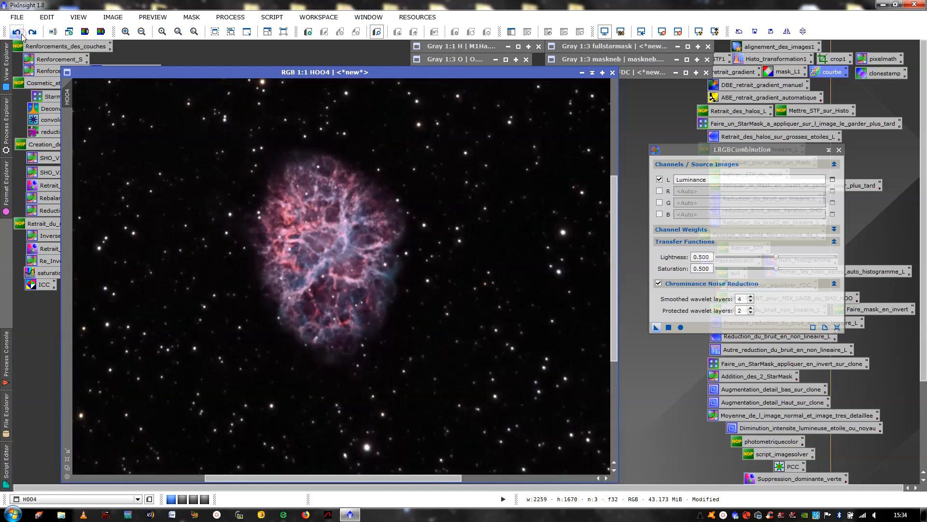
key(ctrl+plus)
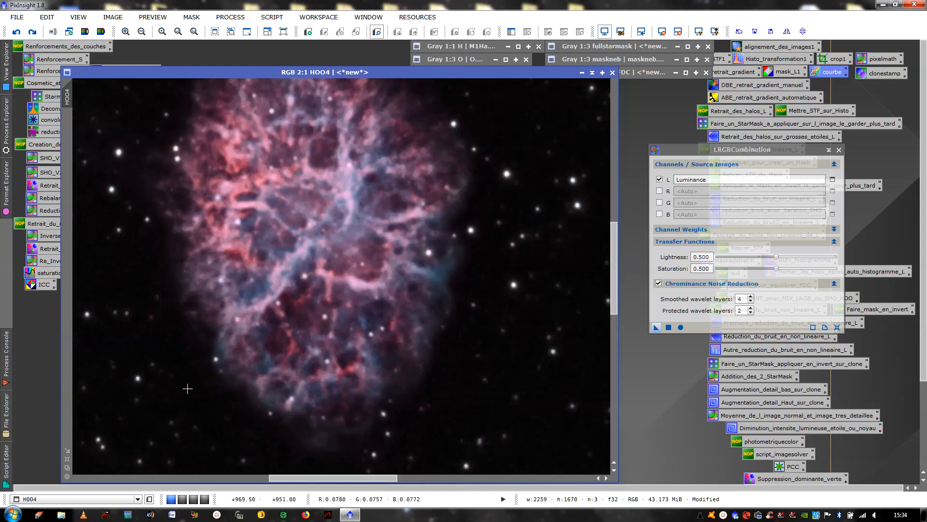
drag(273, 479, 210, 478)
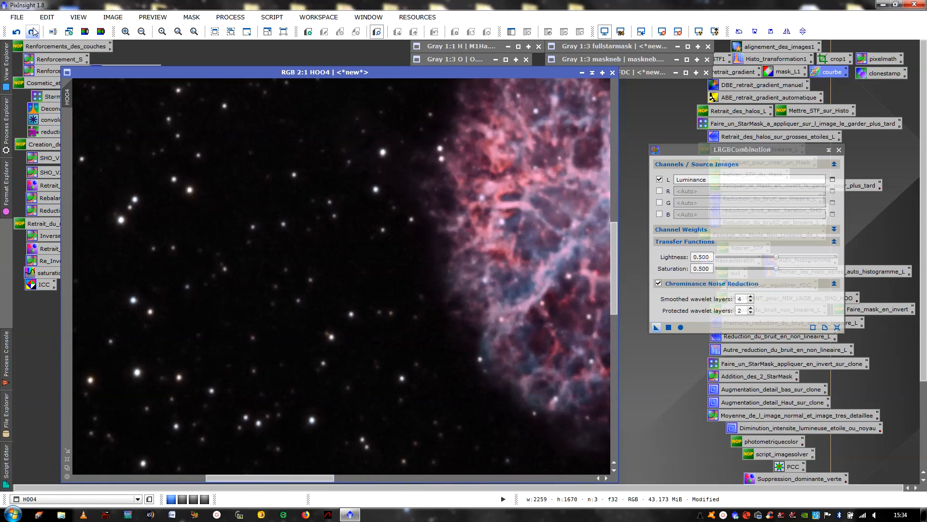
click(31, 32)
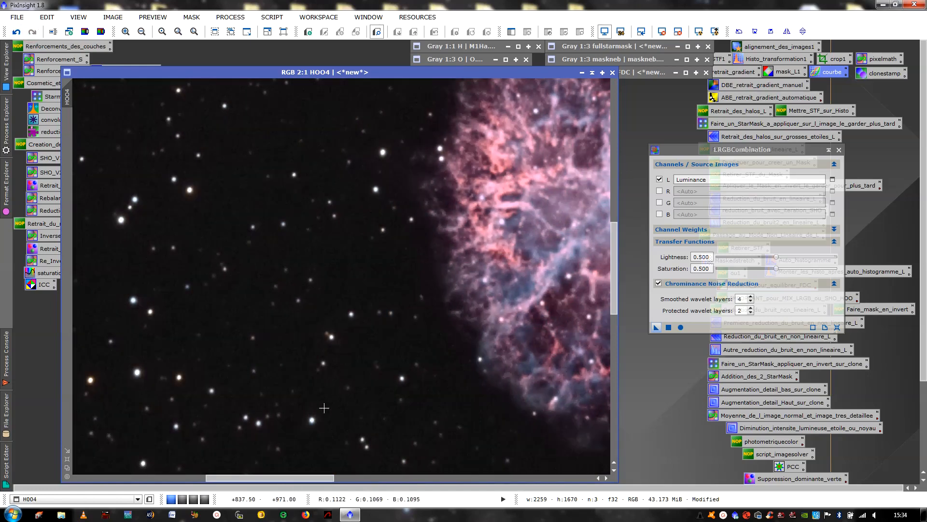
drag(269, 478, 305, 478)
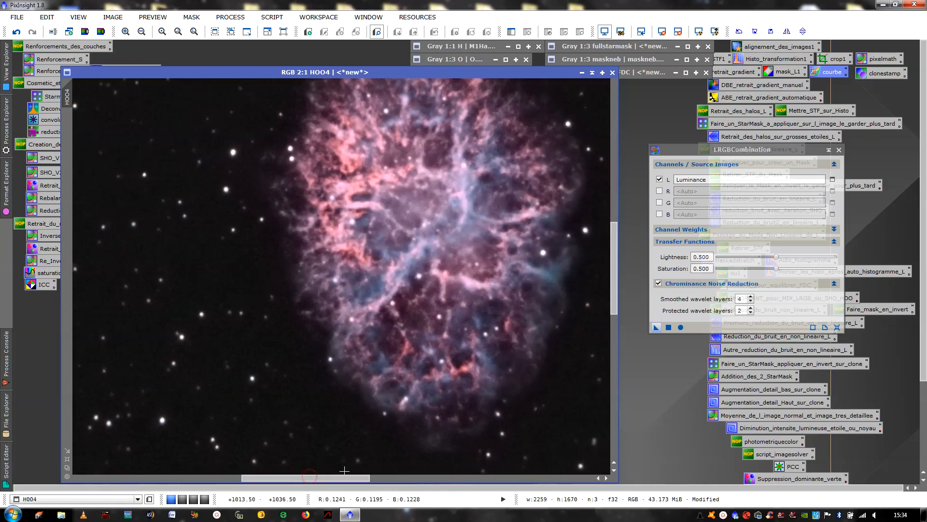
click(13, 34)
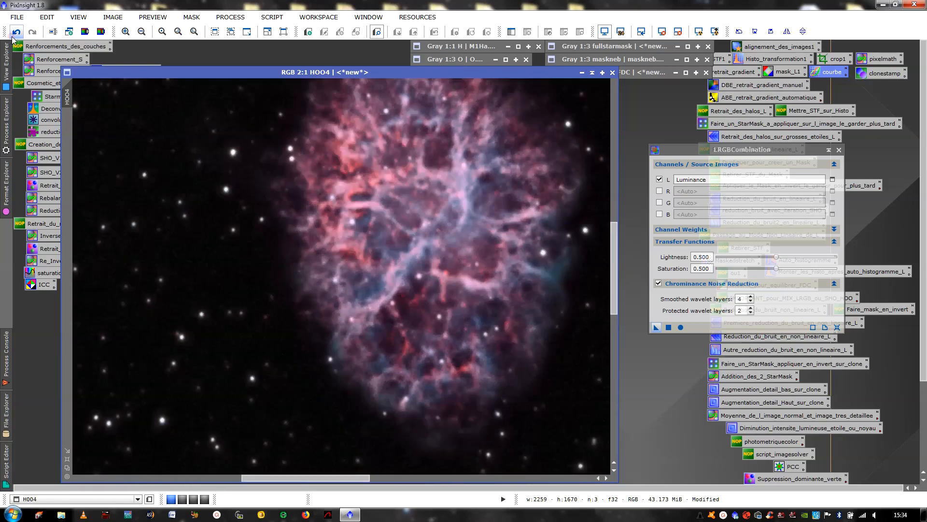
click(33, 33)
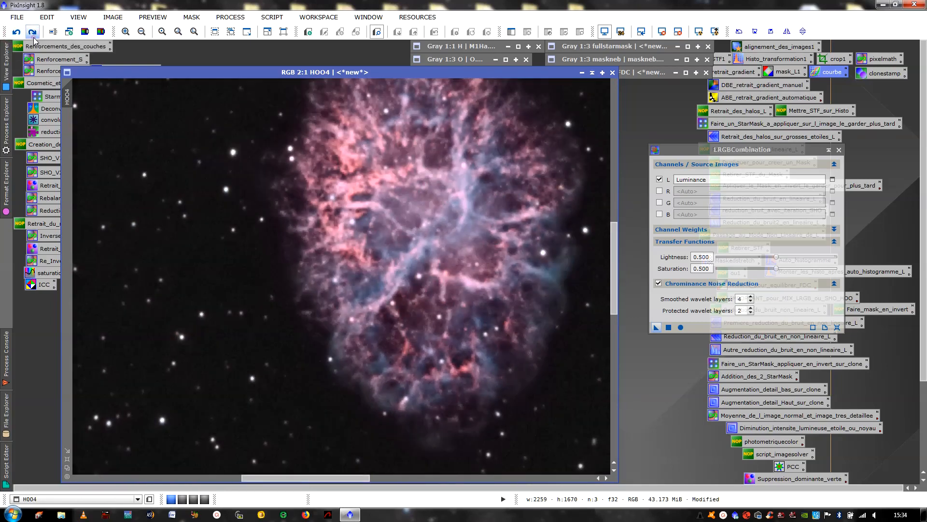
Close LRGBCombination and undo the luminance combination on HOO4.
click(68, 459)
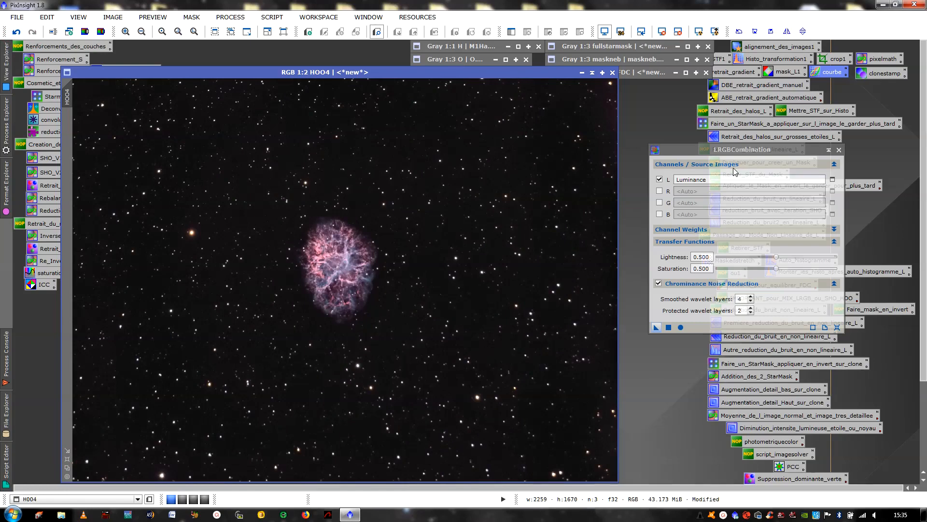
click(839, 151)
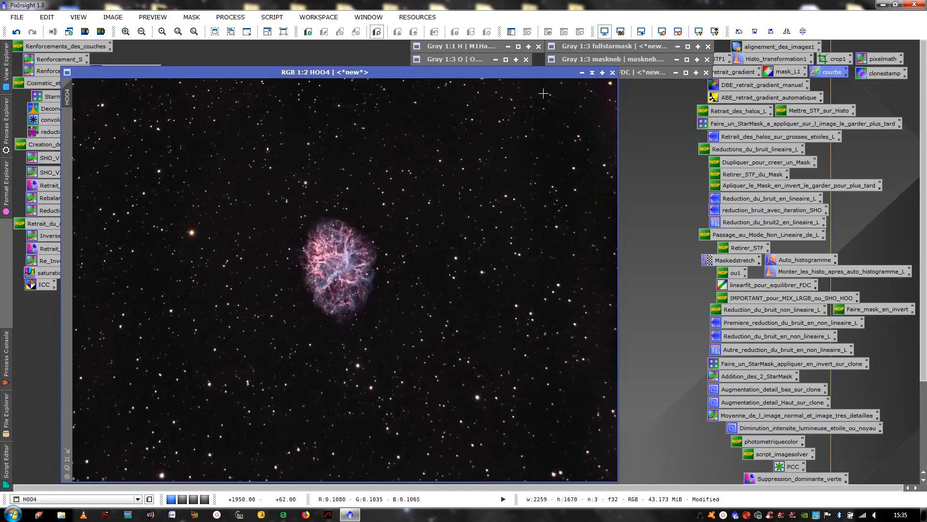
click(17, 32)
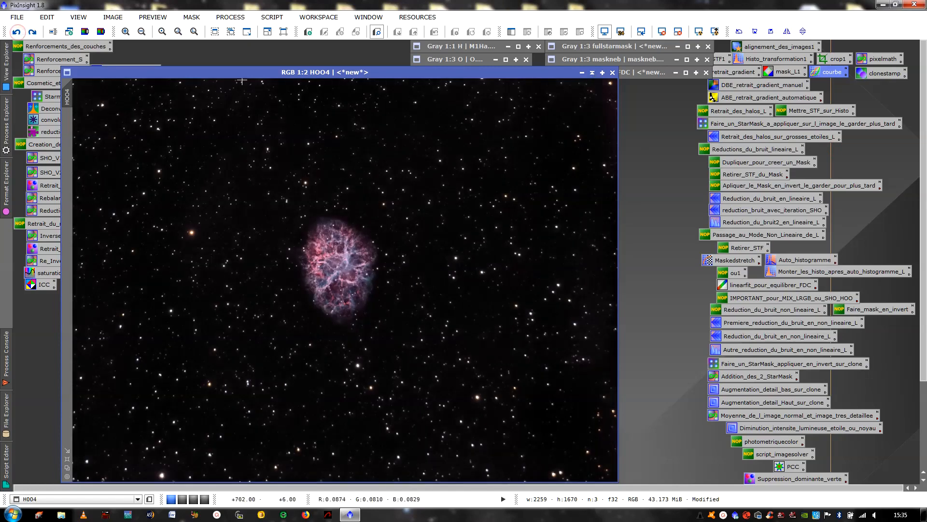
Open the SHO-AIP multichannel synthesis script, place its dialog clear of the images, and assign H as the HA image.
click(236, 20)
mouse_move(247, 32)
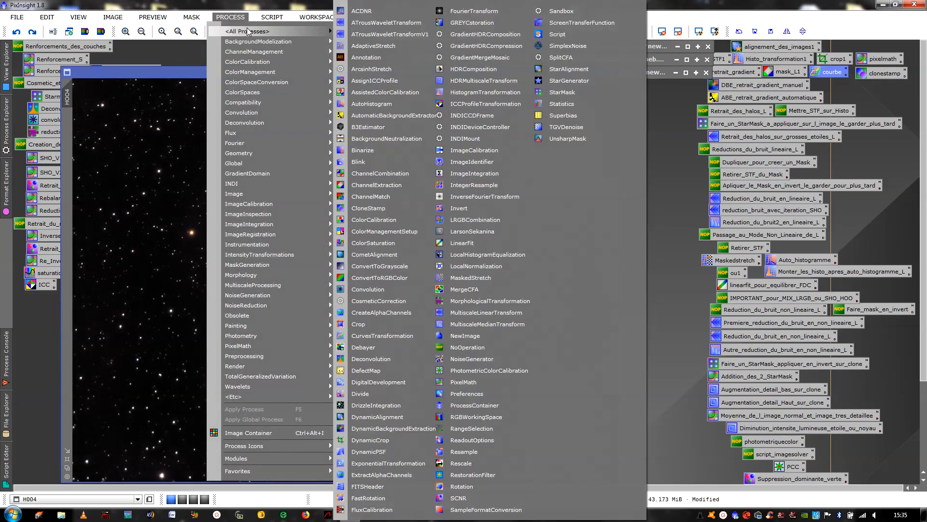
click(272, 17)
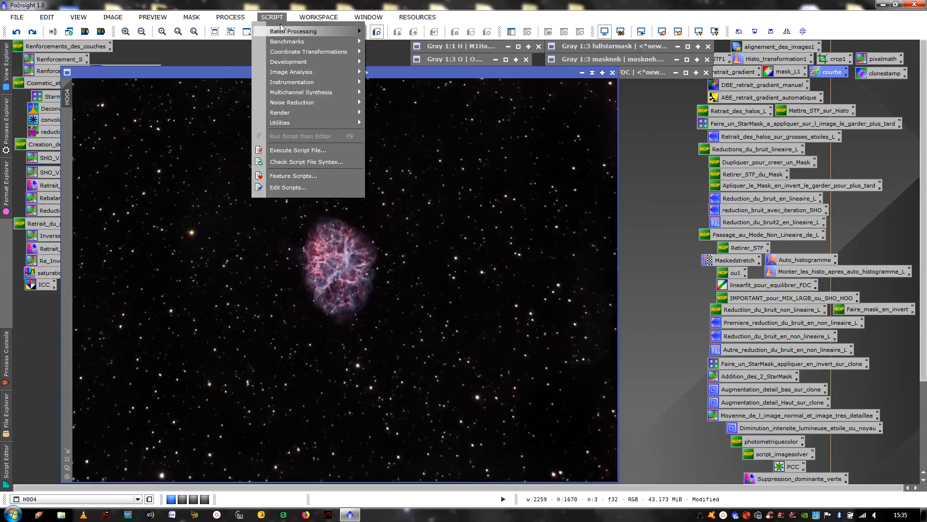
mouse_move(323, 96)
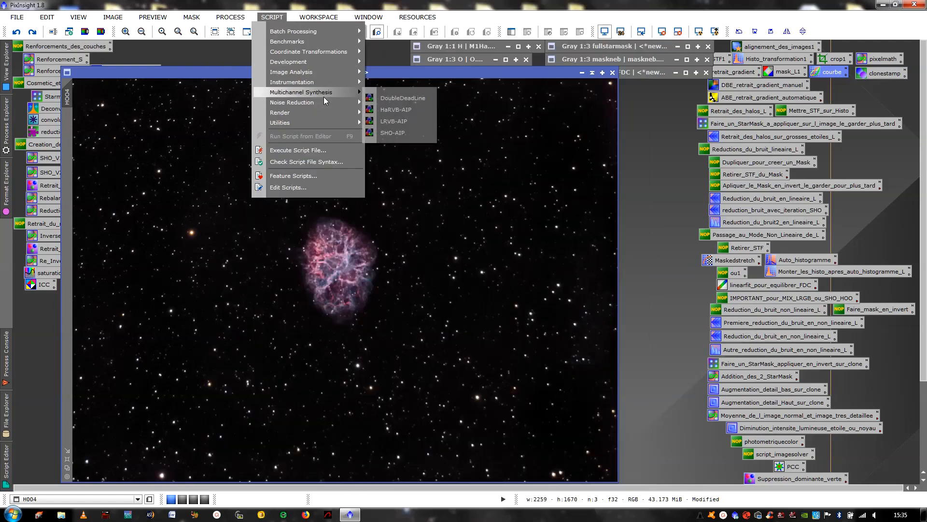
click(396, 132)
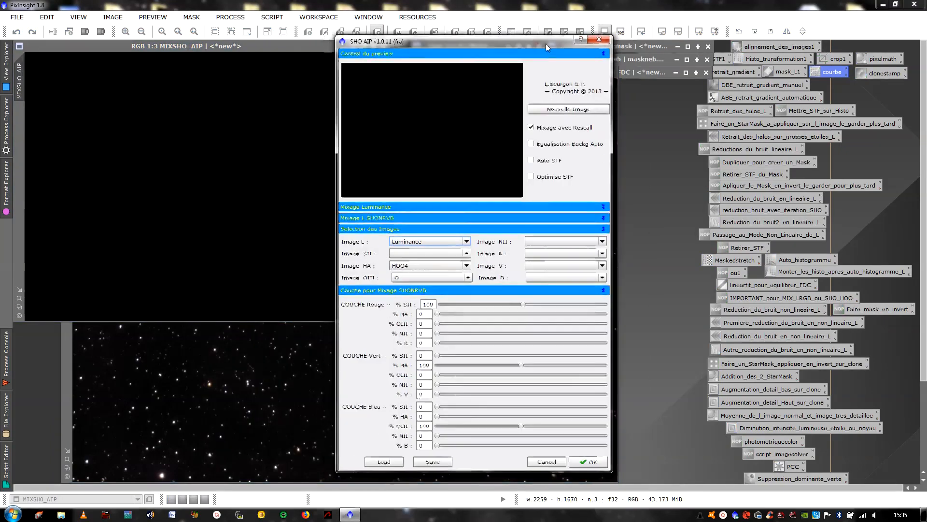
drag(545, 44, 852, 55)
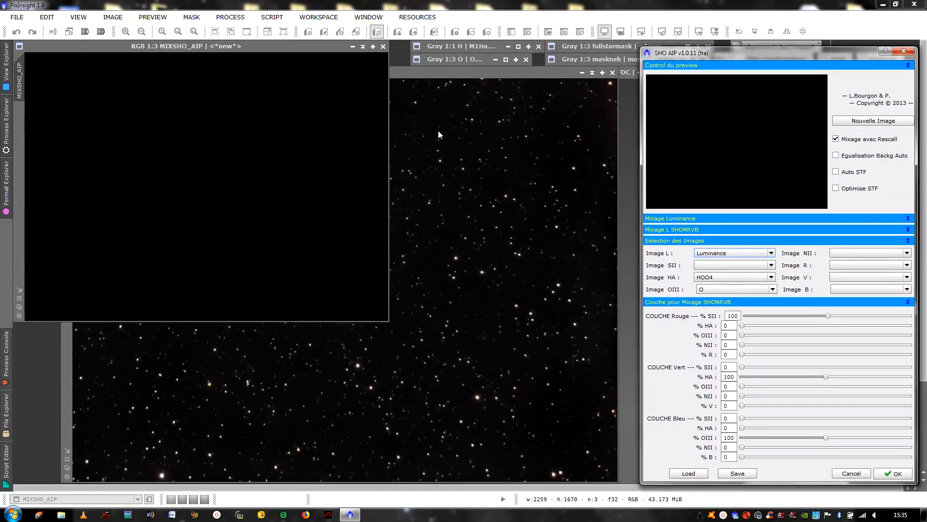
click(766, 277)
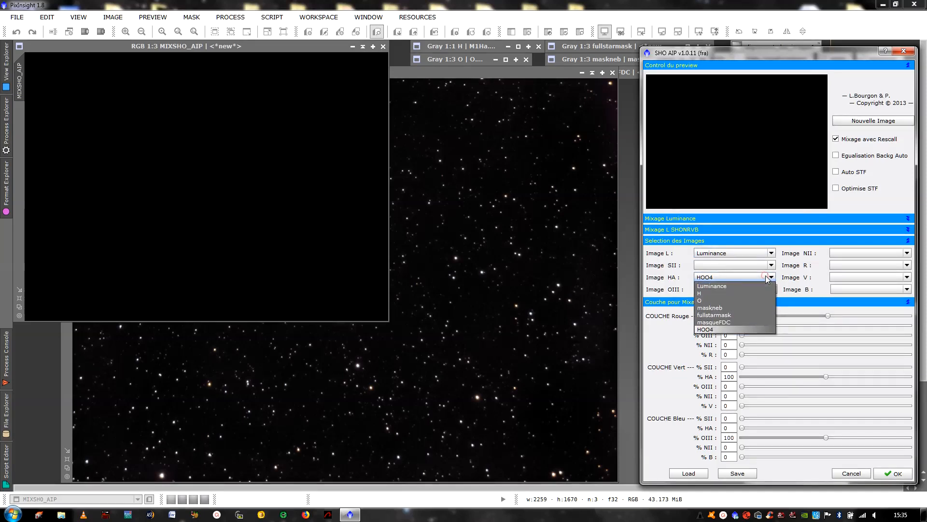
click(700, 293)
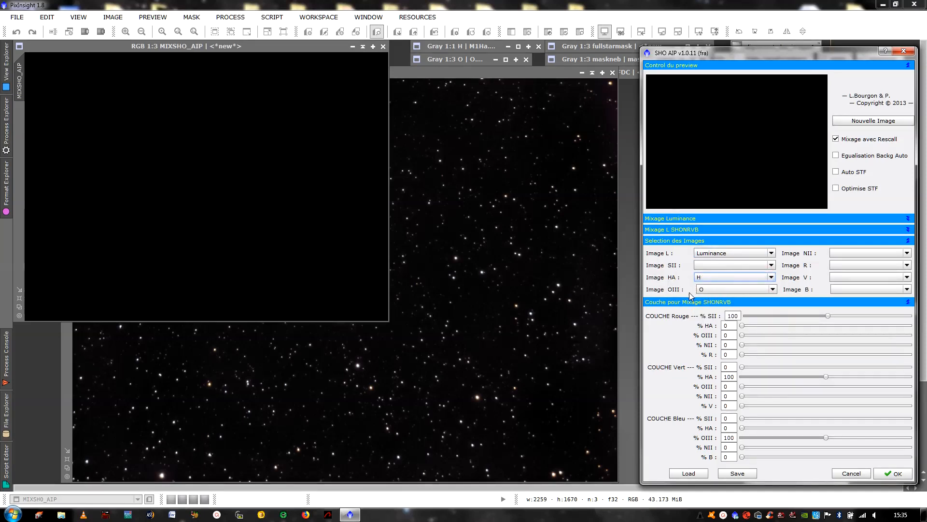
Set the SHO-AIP mix to 0% SII and 100% HA for red, 0% HA and 100% OIII for green, and enable chroma noise reduction.
drag(722, 54, 671, 23)
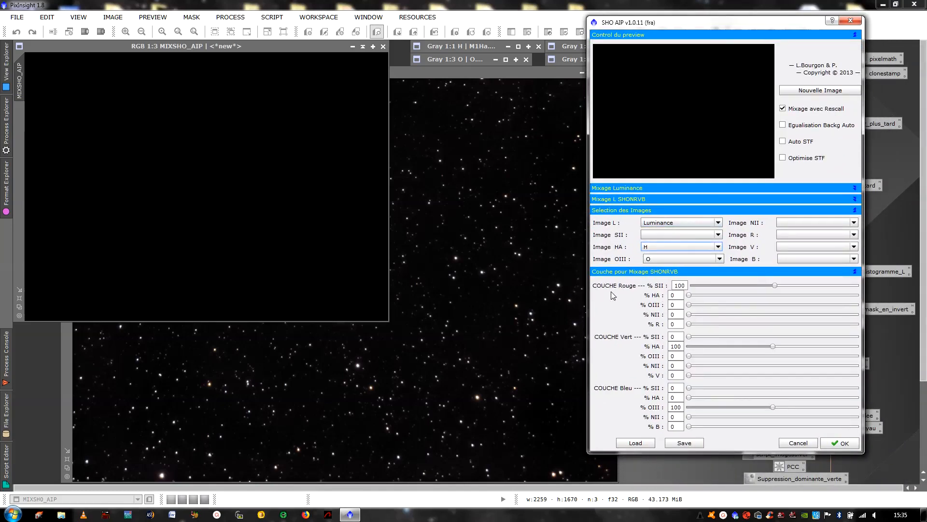
double_click(678, 285)
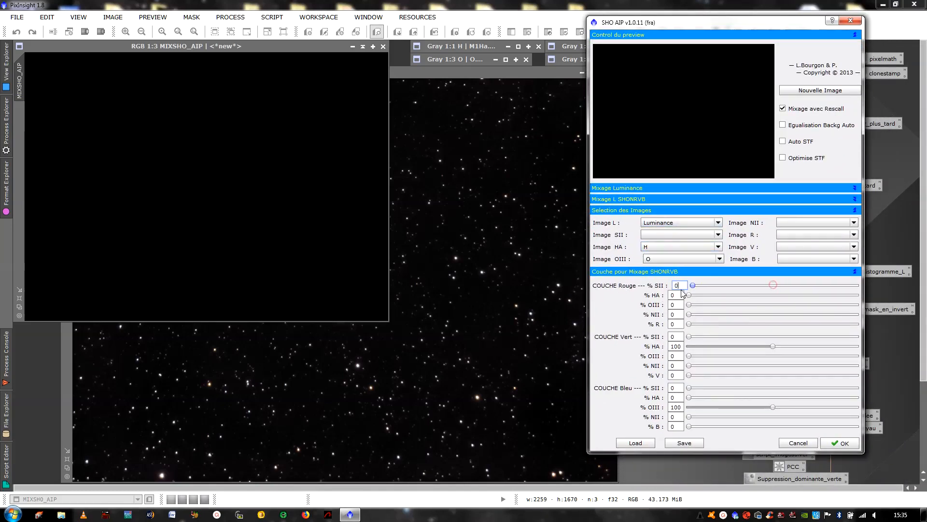
text(0)
drag(766, 281, 772, 286)
drag(774, 349, 735, 356)
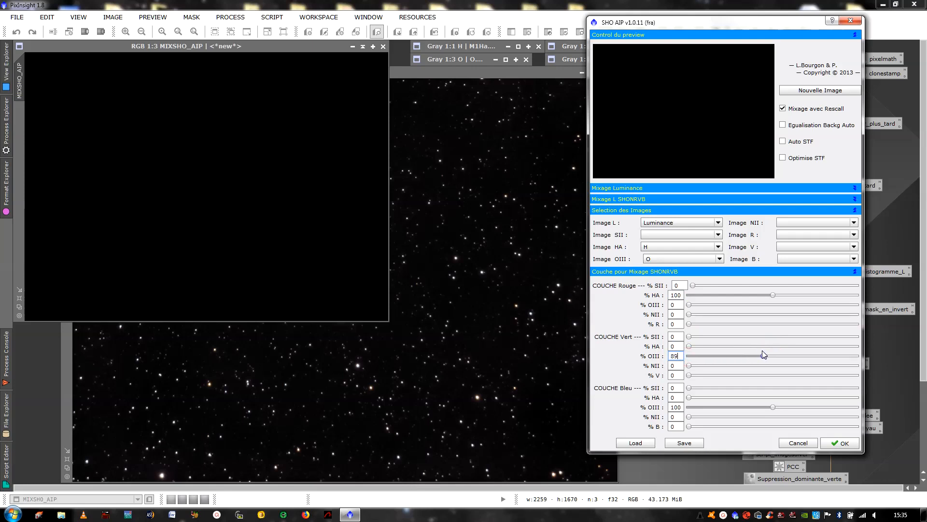
drag(768, 350, 770, 351)
click(680, 353)
key(BackSpace)
key(BackSpace)
text(100)
click(854, 199)
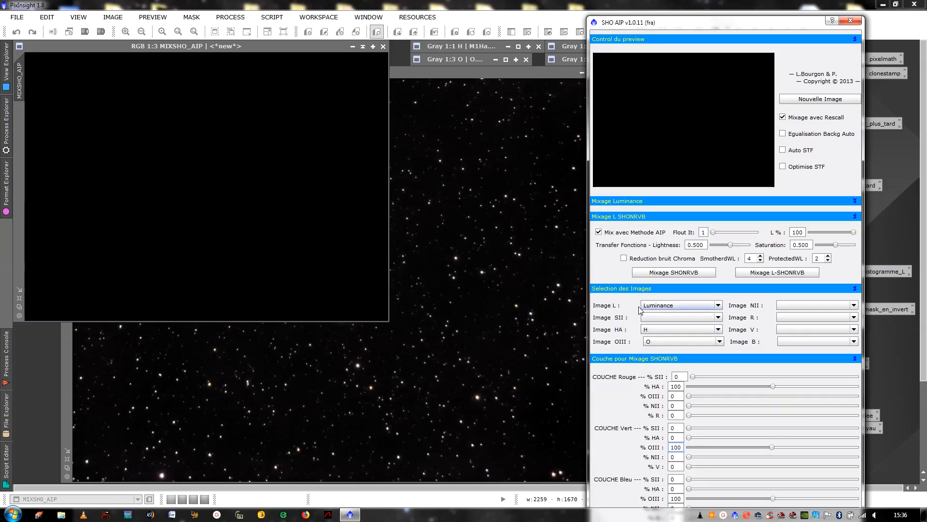
click(624, 259)
Configure the SHO-AIP luminance mix with H as Master 1, O as Master 2 and the Lighten method for combining the two.
click(855, 201)
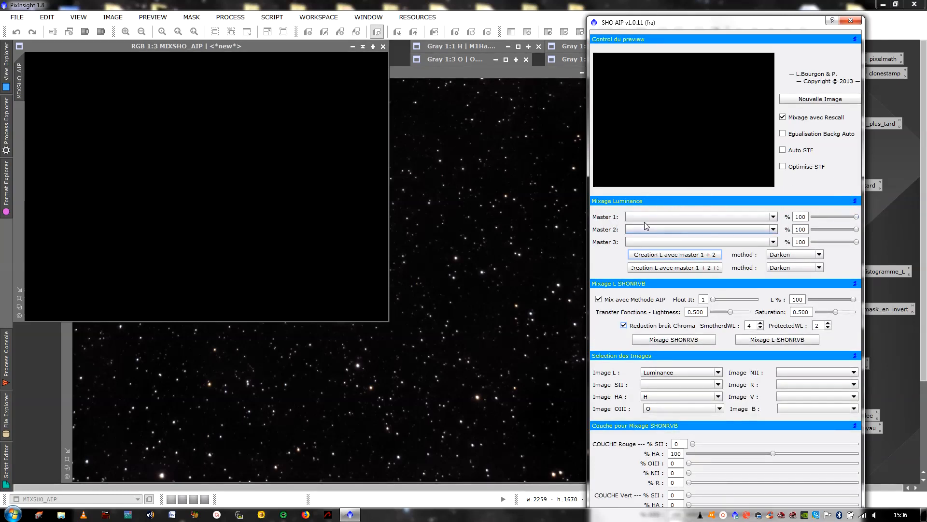
click(768, 217)
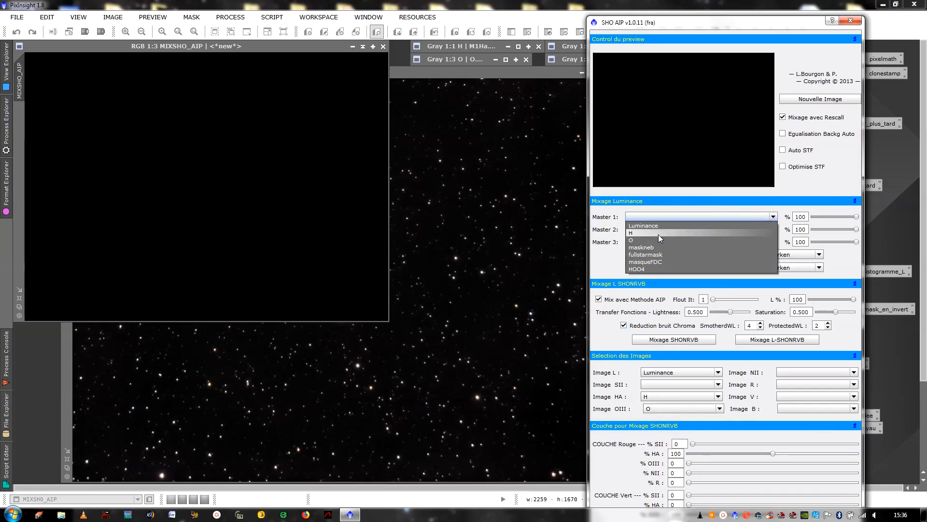
click(660, 234)
click(665, 229)
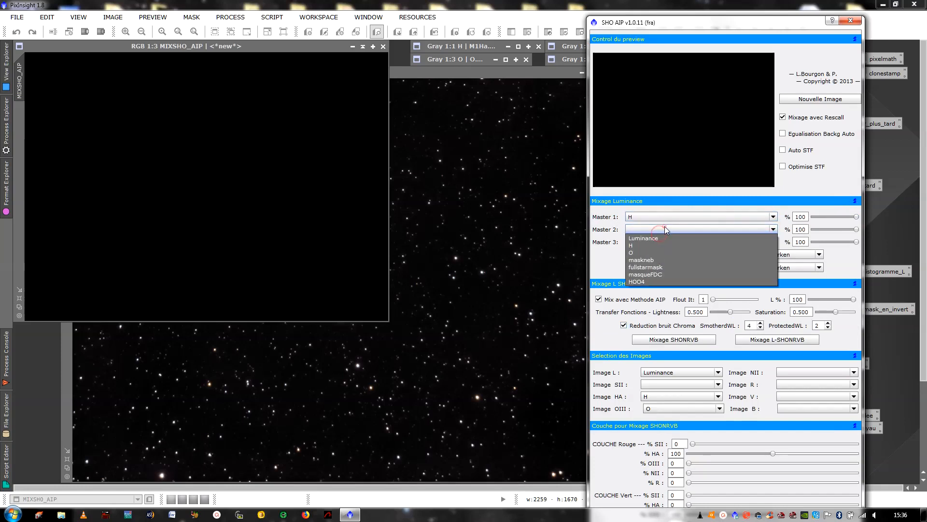
click(656, 252)
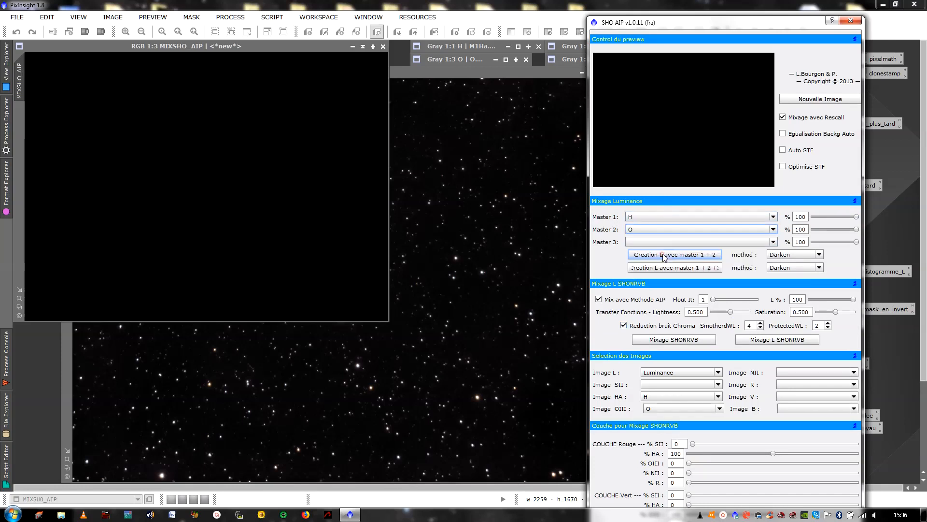
click(817, 255)
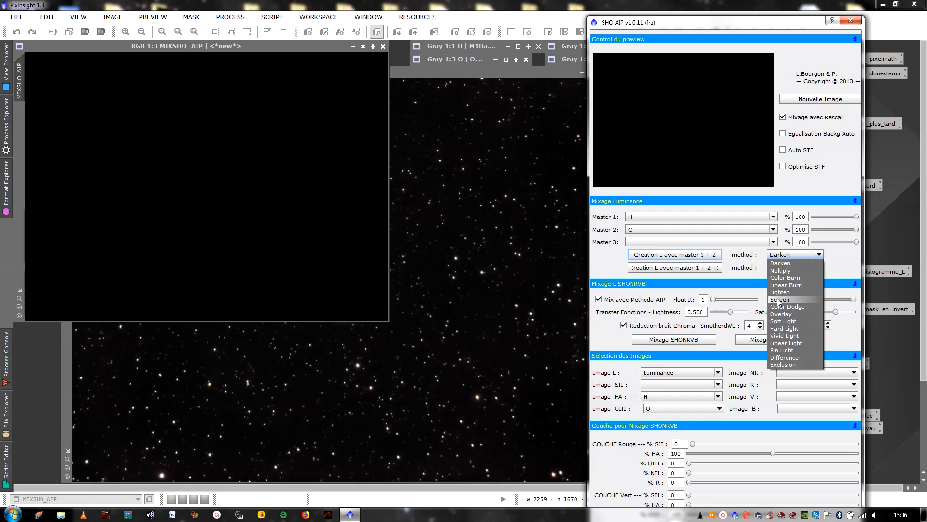
click(782, 272)
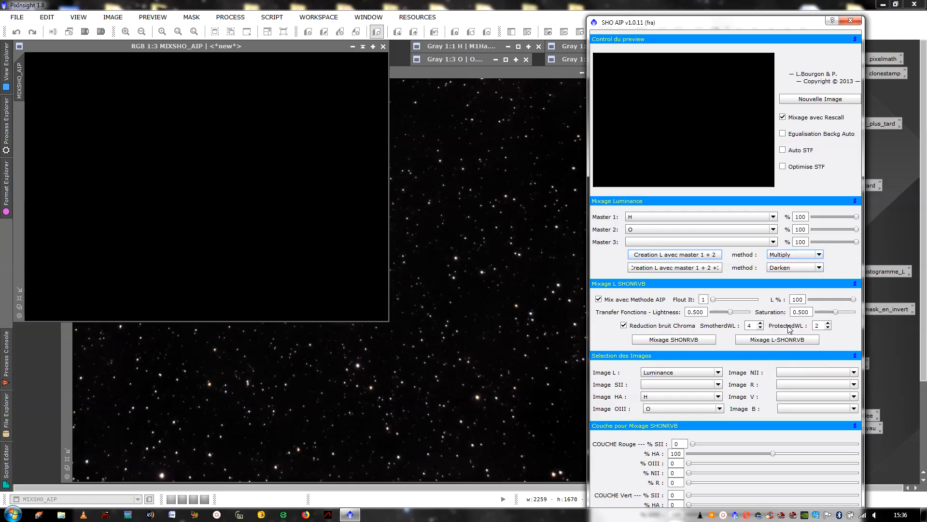
click(819, 255)
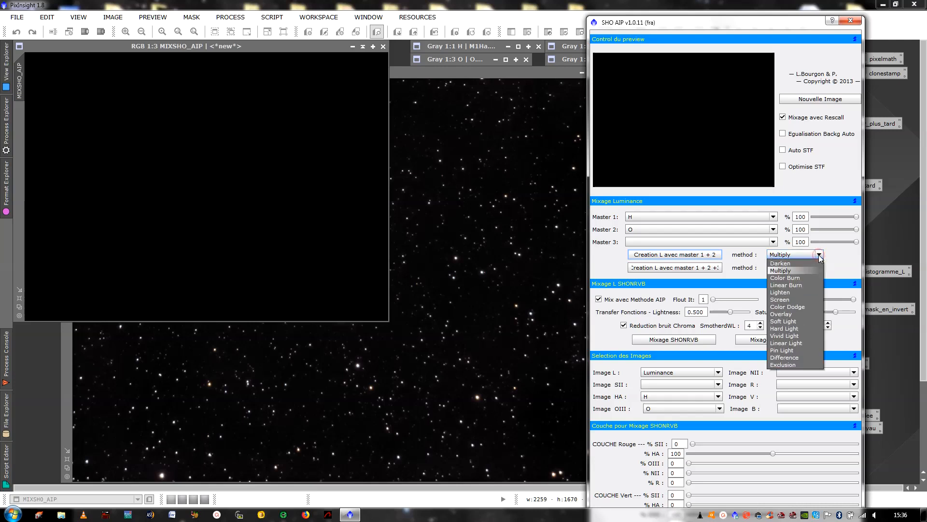
click(793, 292)
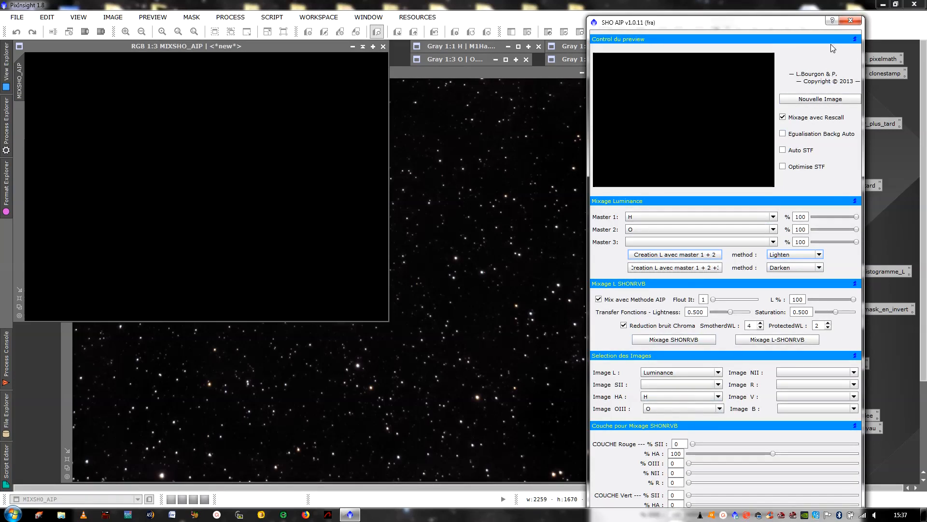
Close the SHO-AIP script and its empty MIXSHO_AIP image, and collapse the Luminance image window.
click(854, 426)
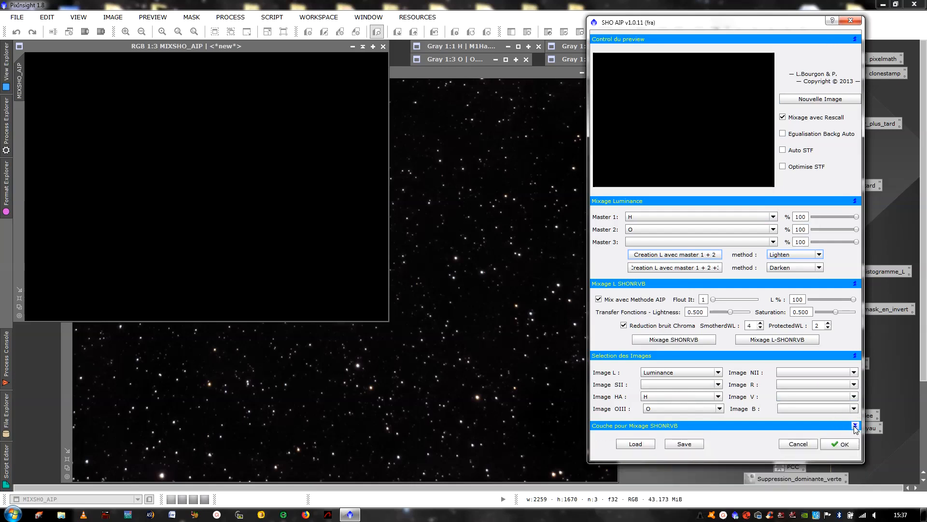
click(855, 426)
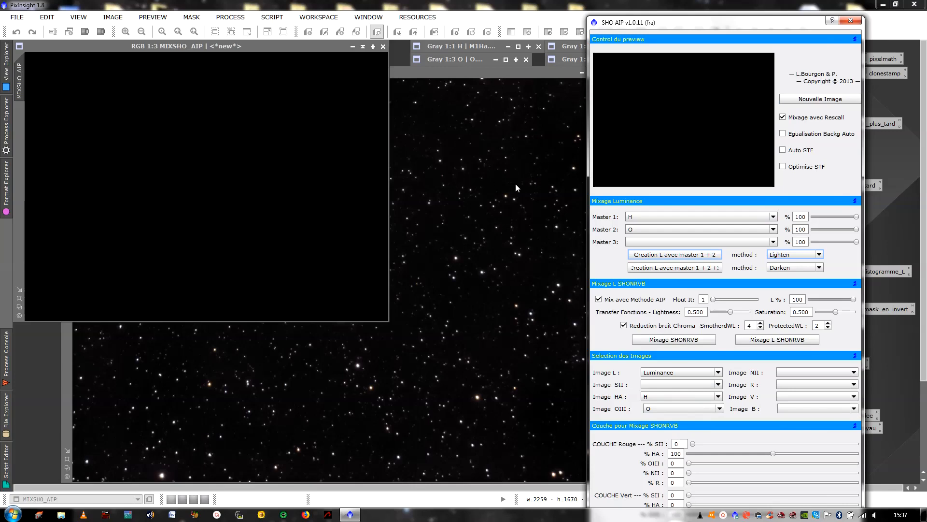
click(851, 21)
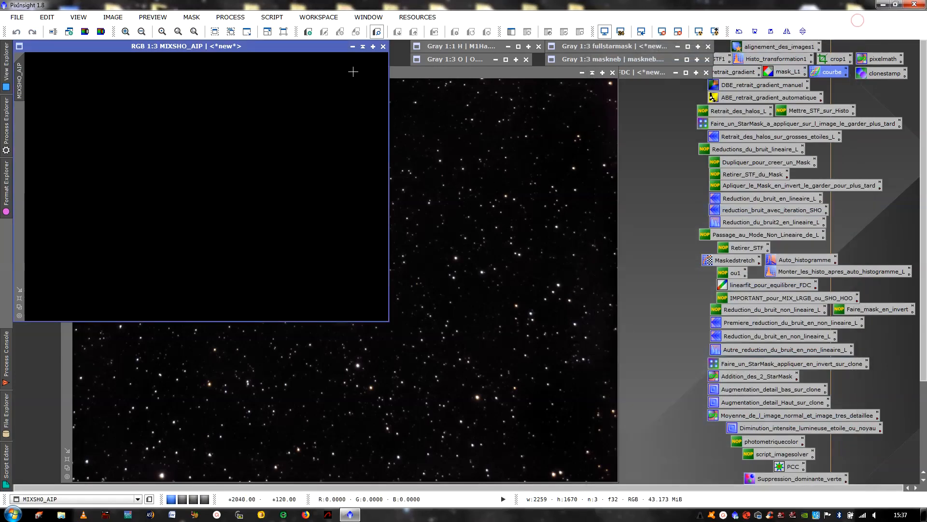
click(383, 47)
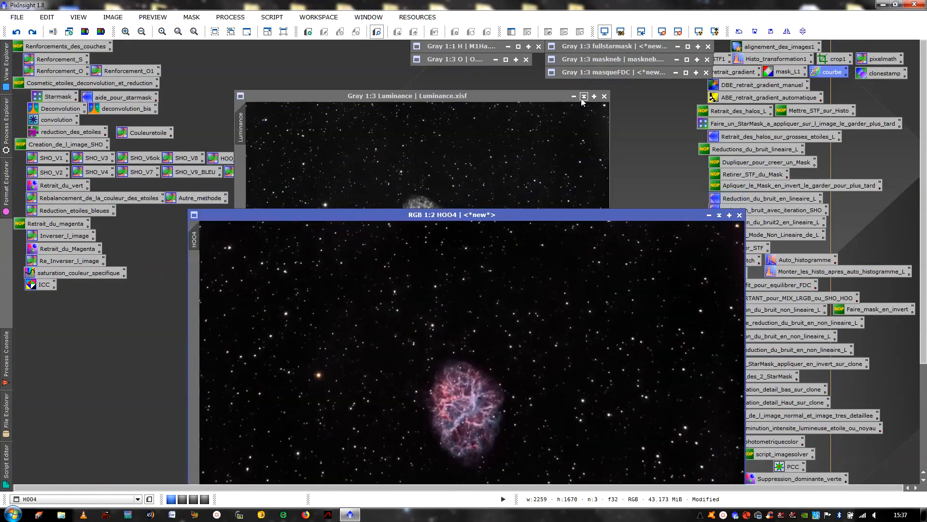
click(583, 96)
Review the PixelMath expressions saved in the HOO_V2ok, SHO_V6ok, SHO_V3 and SHO_V4 presets.
double_click(238, 171)
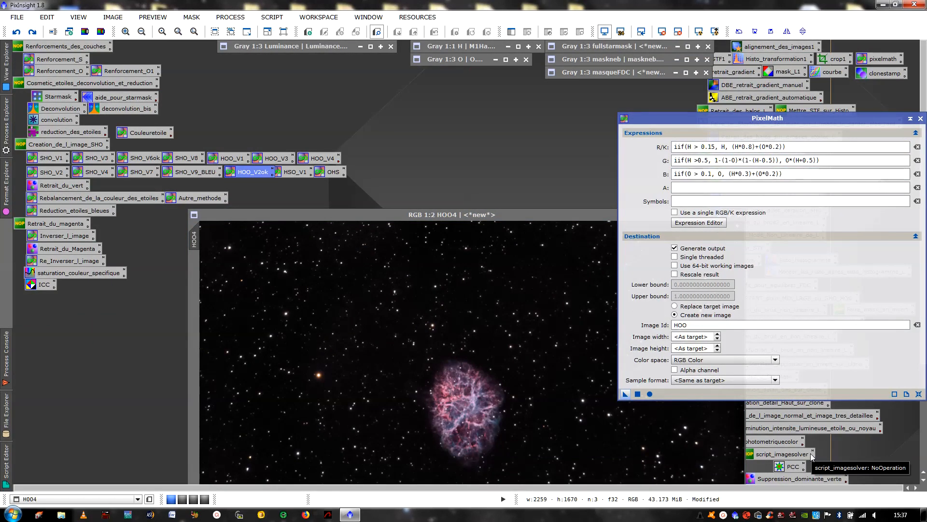
double_click(150, 159)
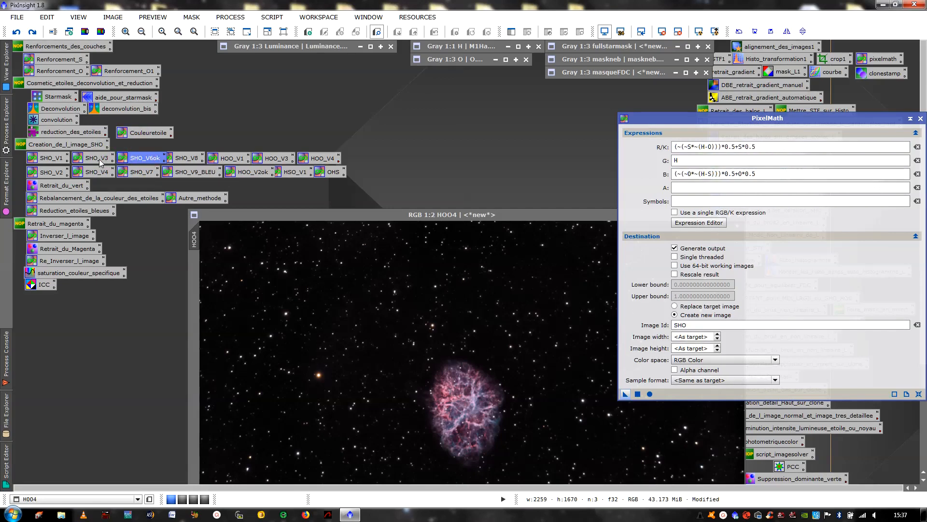
double_click(100, 162)
double_click(104, 174)
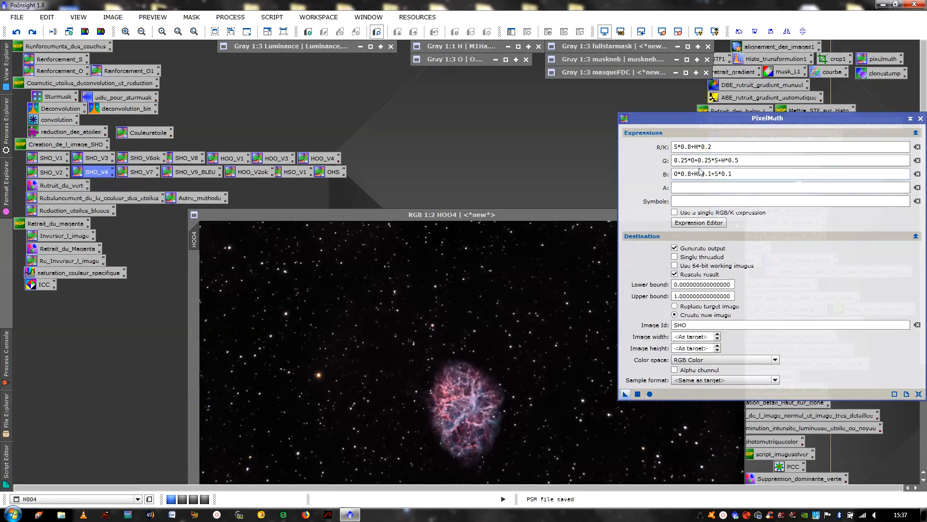
click(920, 118)
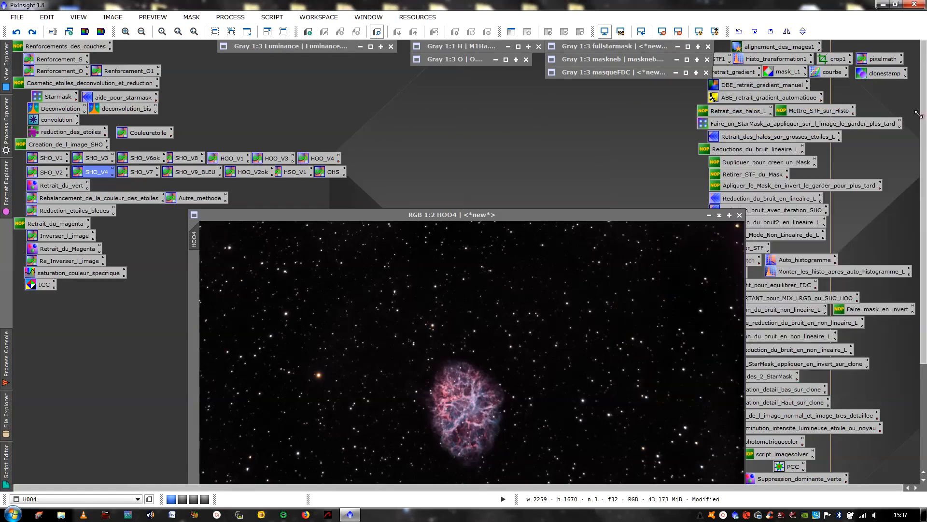
Apply LRGBCombination to HOO4 with Luminance as the only source channel and Chrominance Noise Reduction enabled.
drag(541, 218, 419, 86)
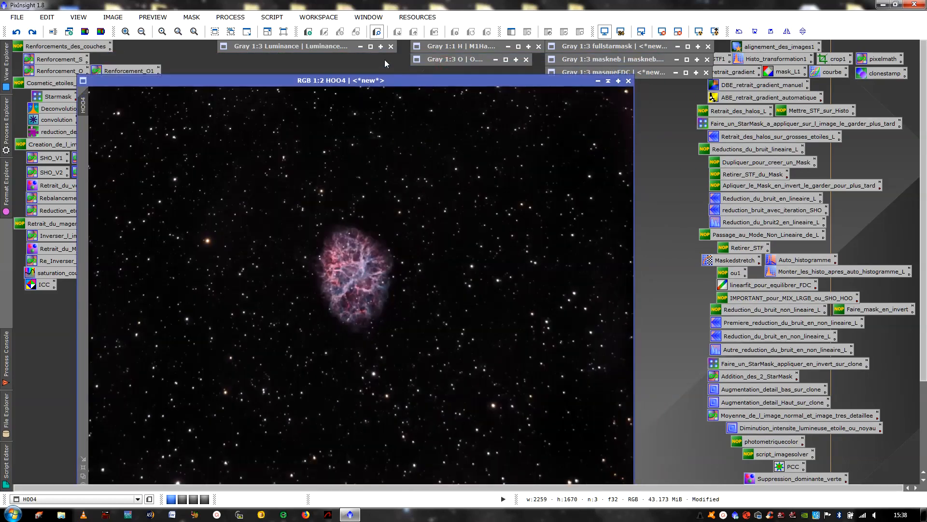
click(231, 17)
mouse_move(270, 31)
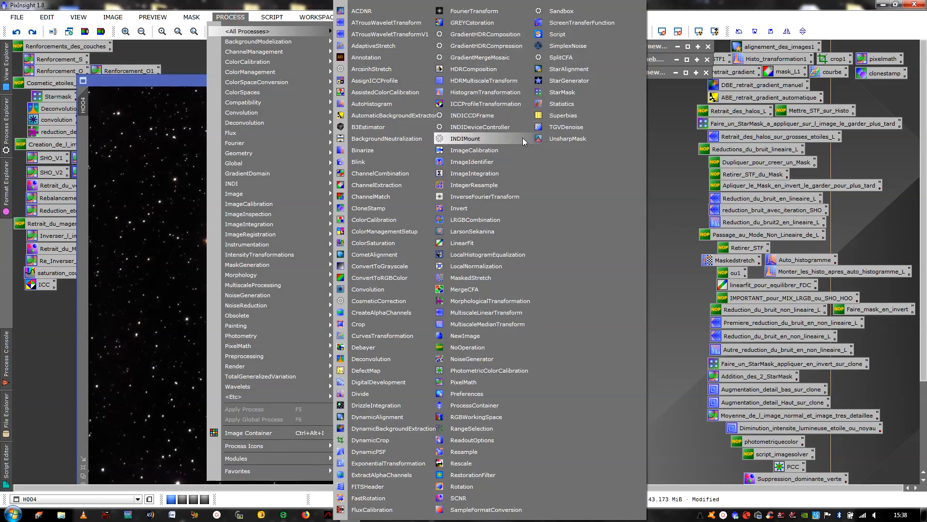
click(475, 220)
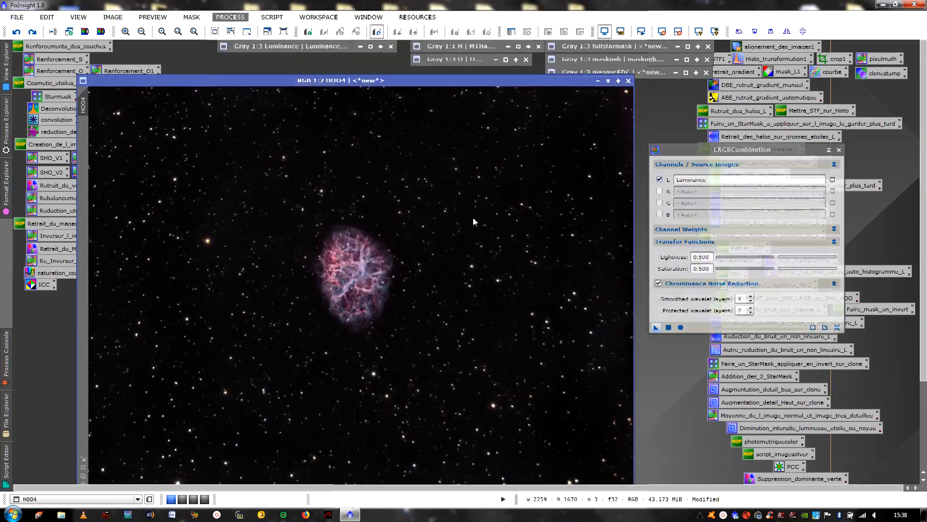
drag(654, 329, 512, 283)
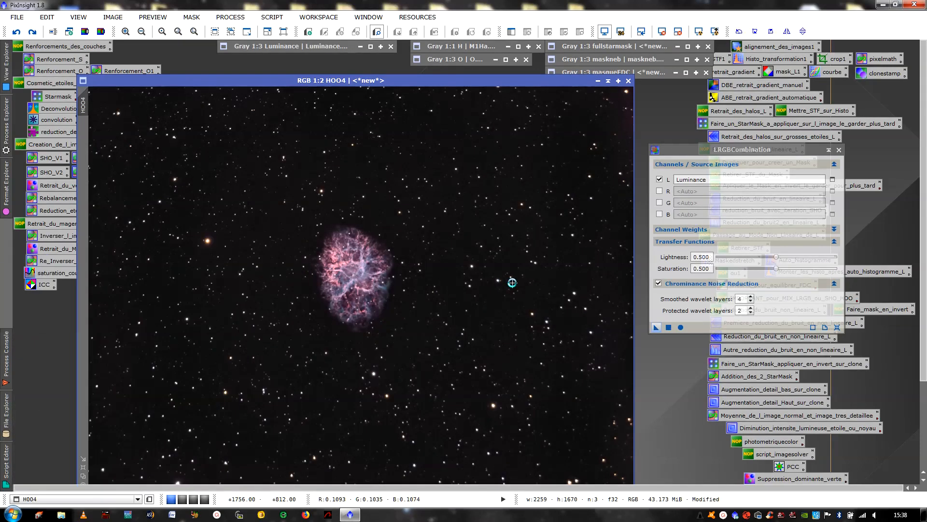
Run the LRVB-AIP script with Luminance as the L frame, HOO4 as the RGB frame and Chroma Noise Reduction enabled.
click(272, 17)
mouse_move(314, 97)
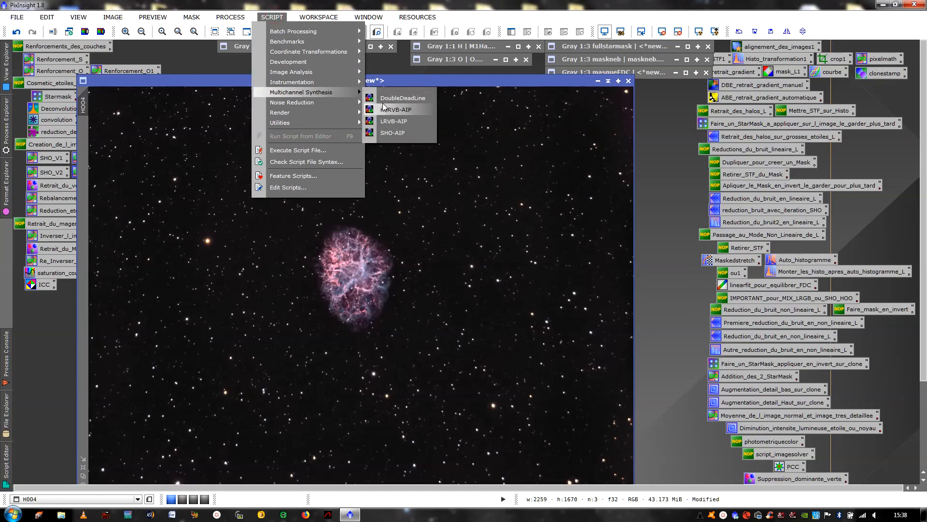
click(380, 121)
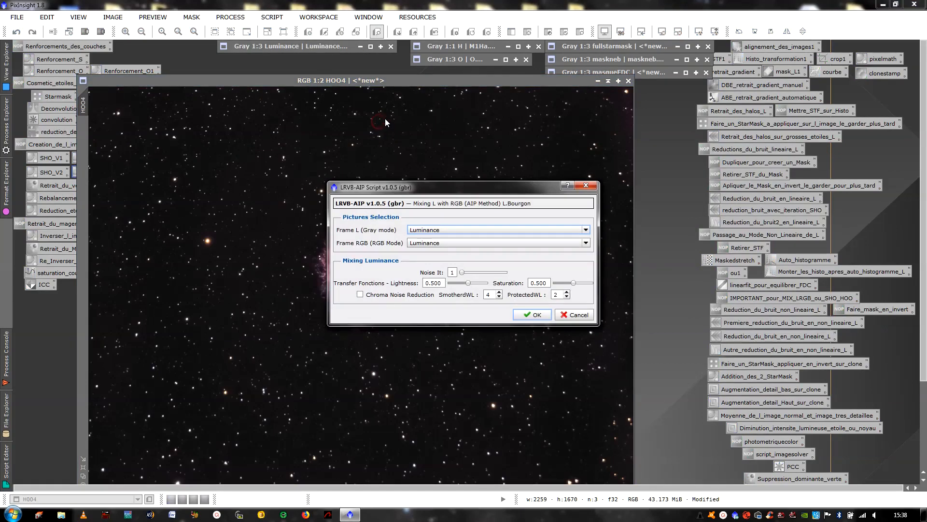
drag(431, 190, 708, 141)
click(738, 189)
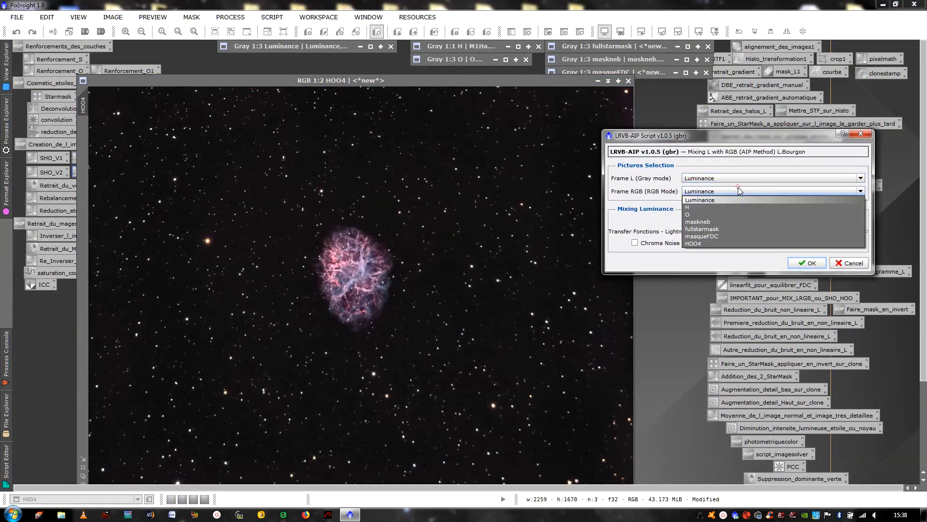
click(723, 244)
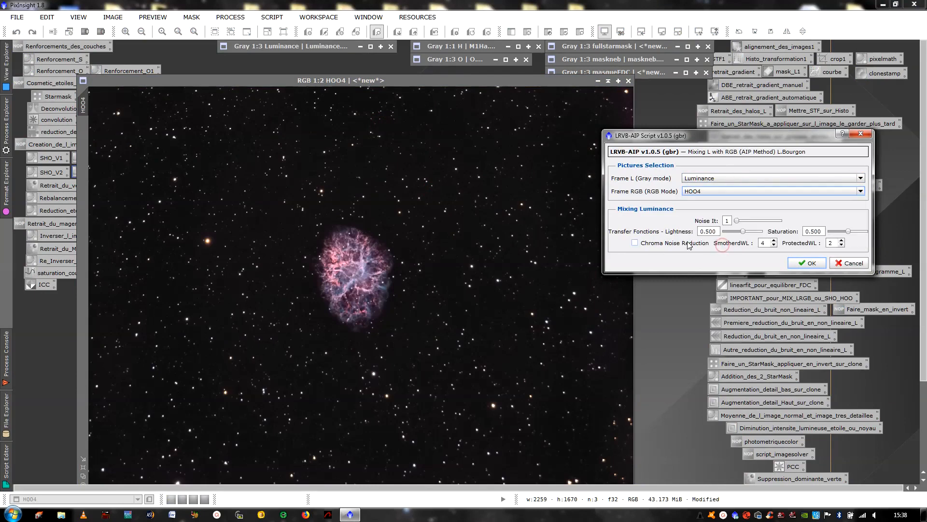
click(635, 243)
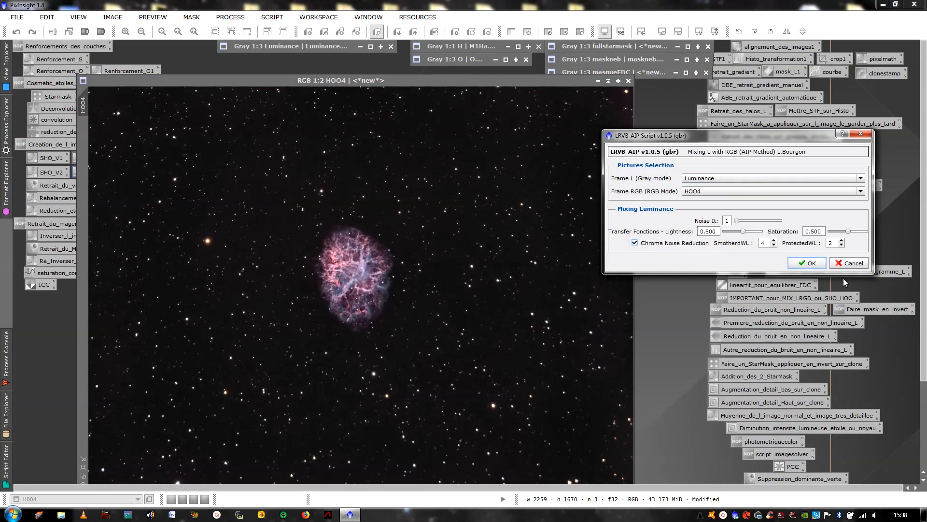
click(812, 263)
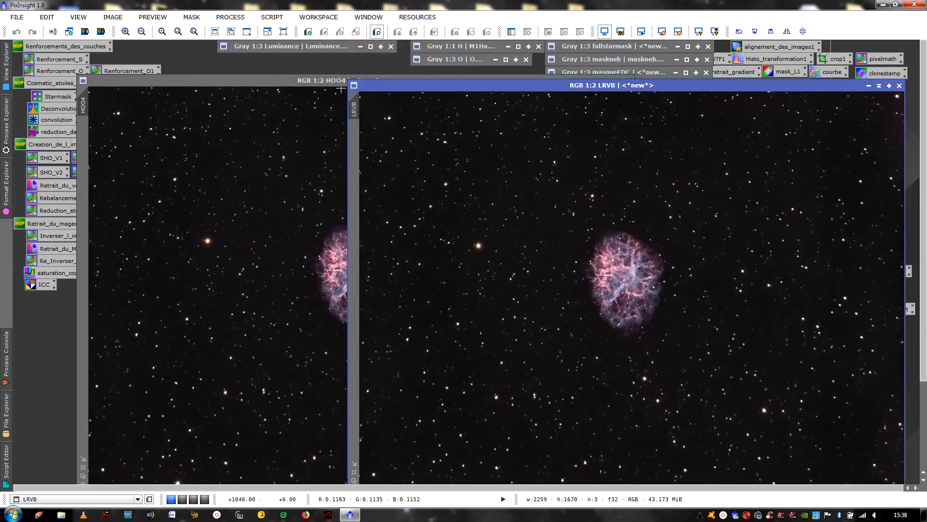
Compare the LRVB image side by side with HOO4, discard LRVB and reposition the HOO4 window.
drag(334, 83, 260, 80)
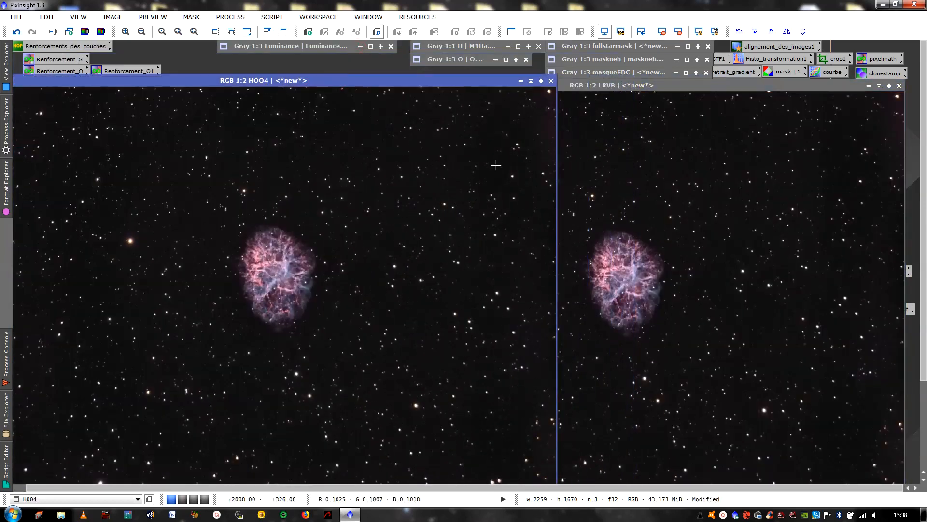
click(899, 86)
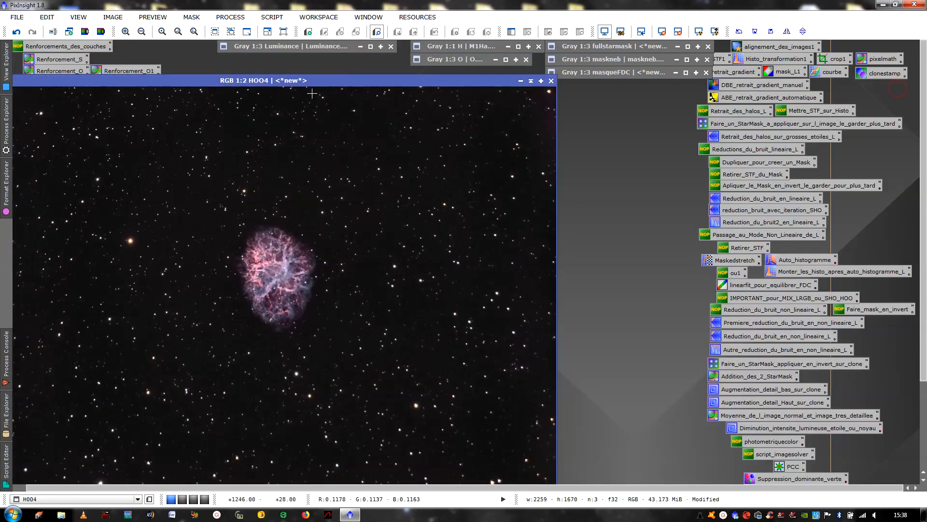
drag(330, 83, 454, 59)
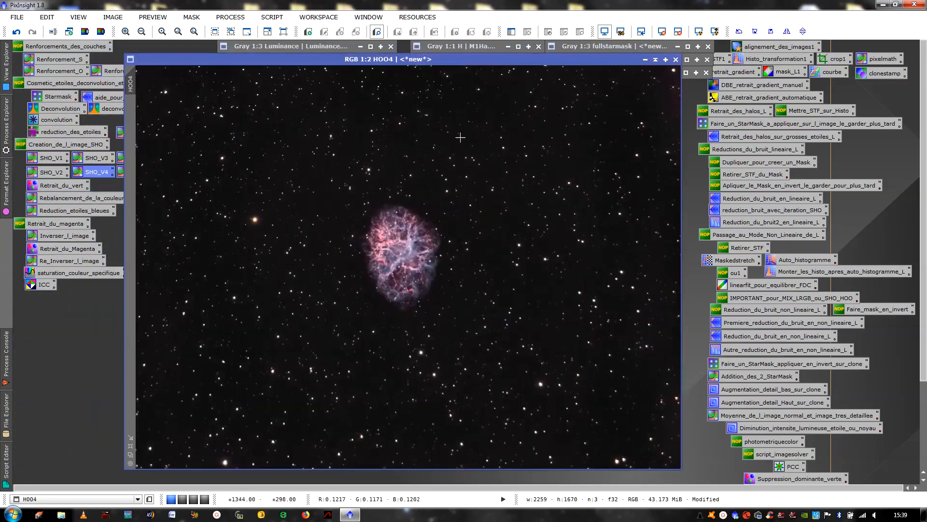